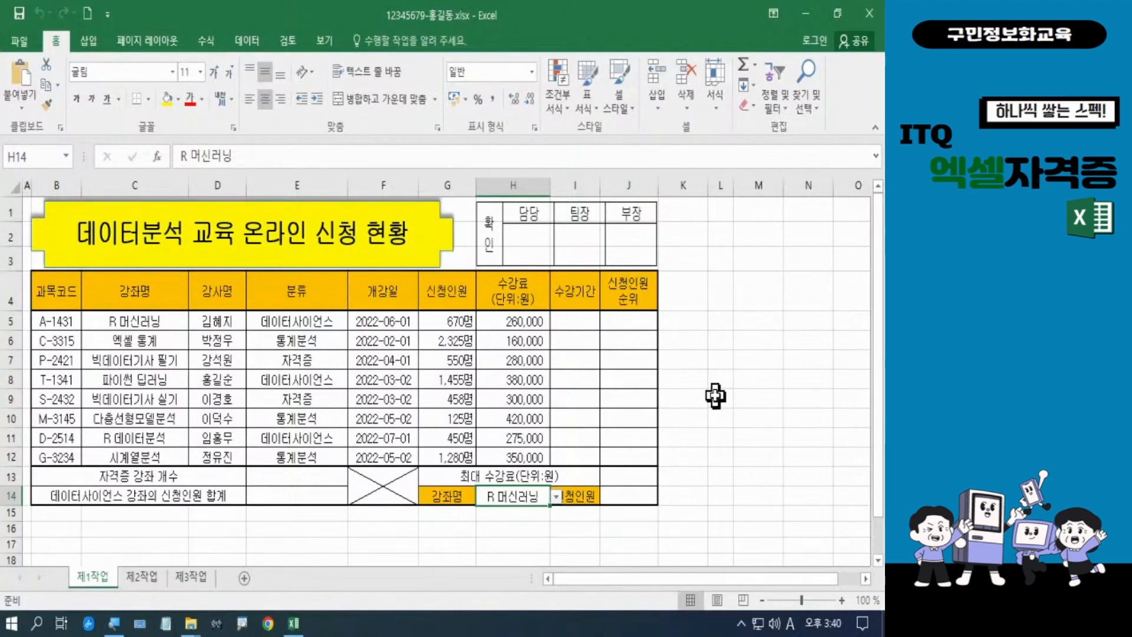
Review the title shape, the approval box picture, the course dropdown in H14, and the ranges G5:G12 and H5:H12
click(425, 249)
click(512, 244)
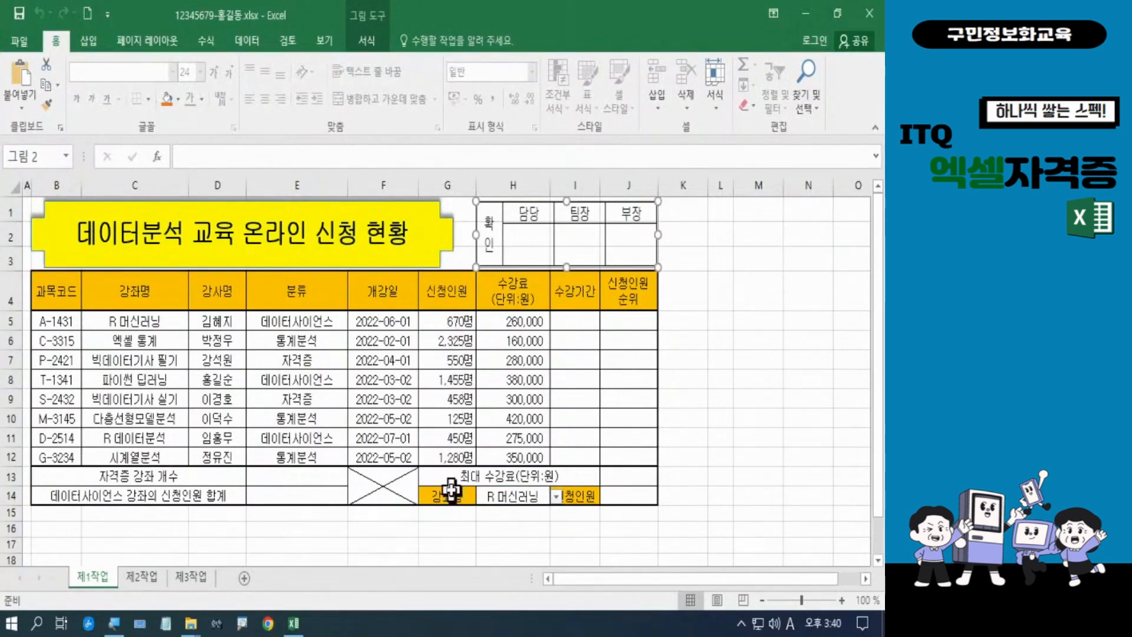
click(503, 497)
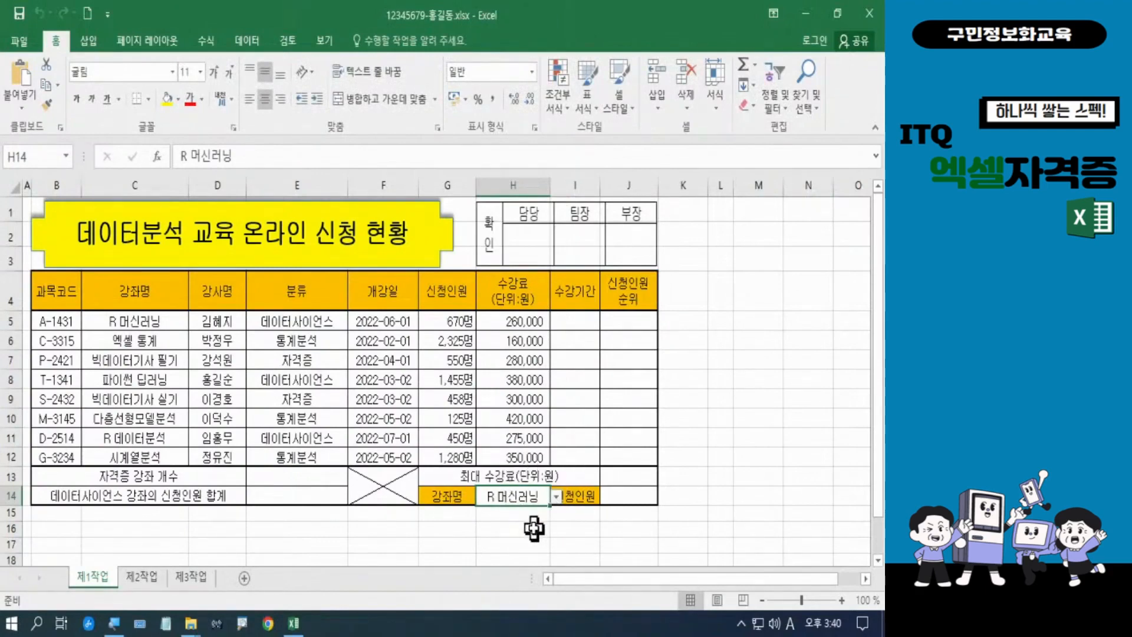
drag(436, 321, 443, 462)
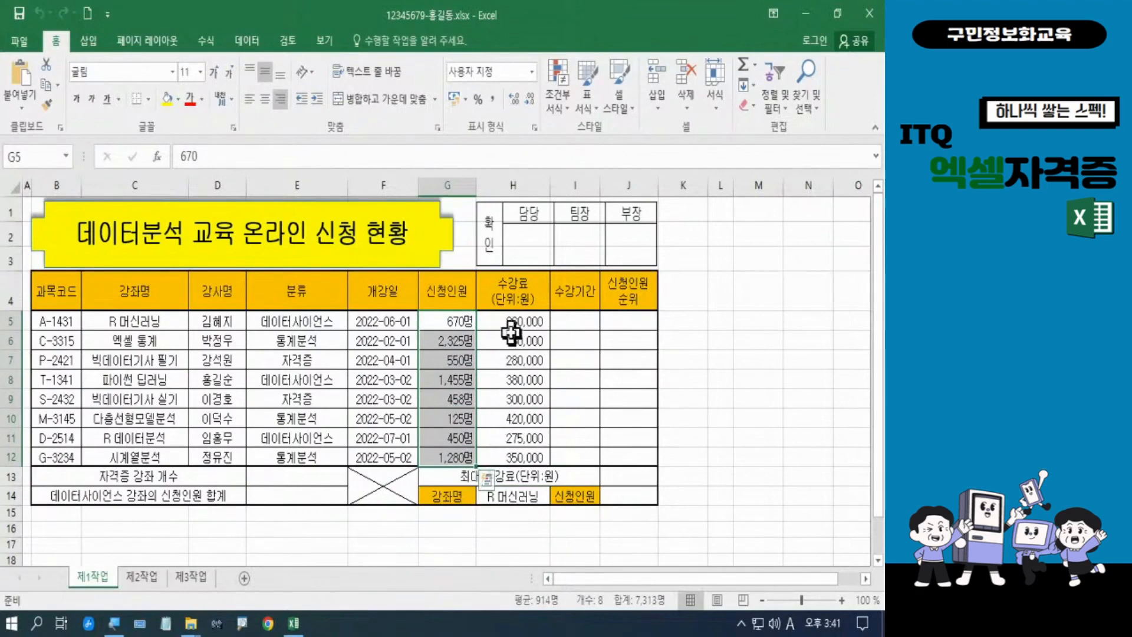
drag(513, 321, 507, 458)
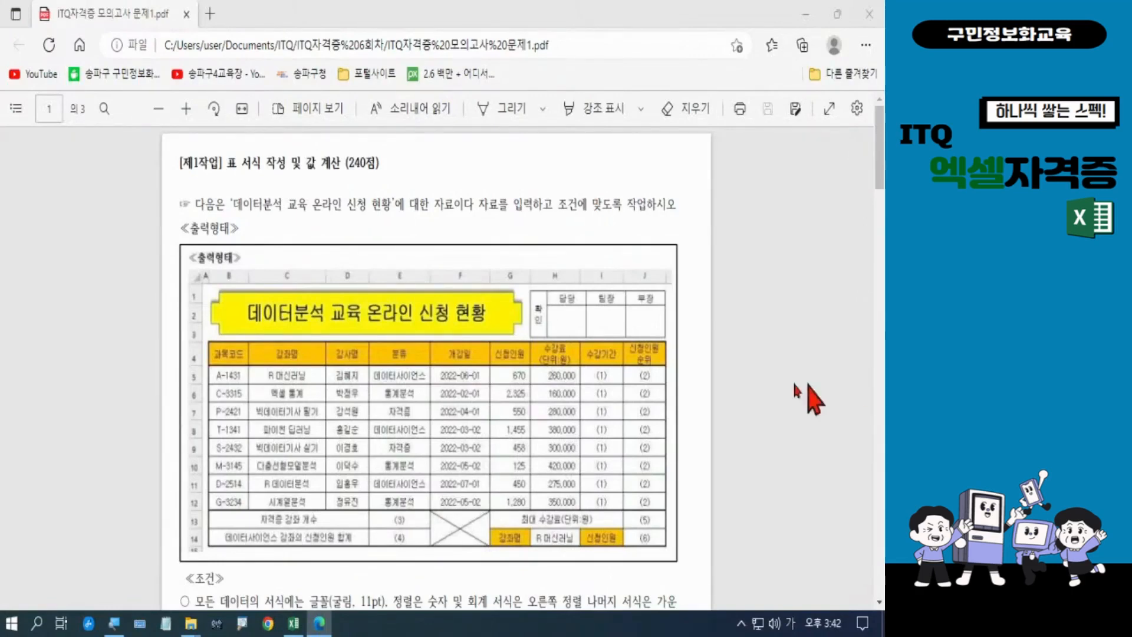
Read condition (1) for 수강기간 in the exam PDF, highlight its text, and return to the Excel workbook
scroll(598, 336, down, 1)
scroll(597, 333, down, 10)
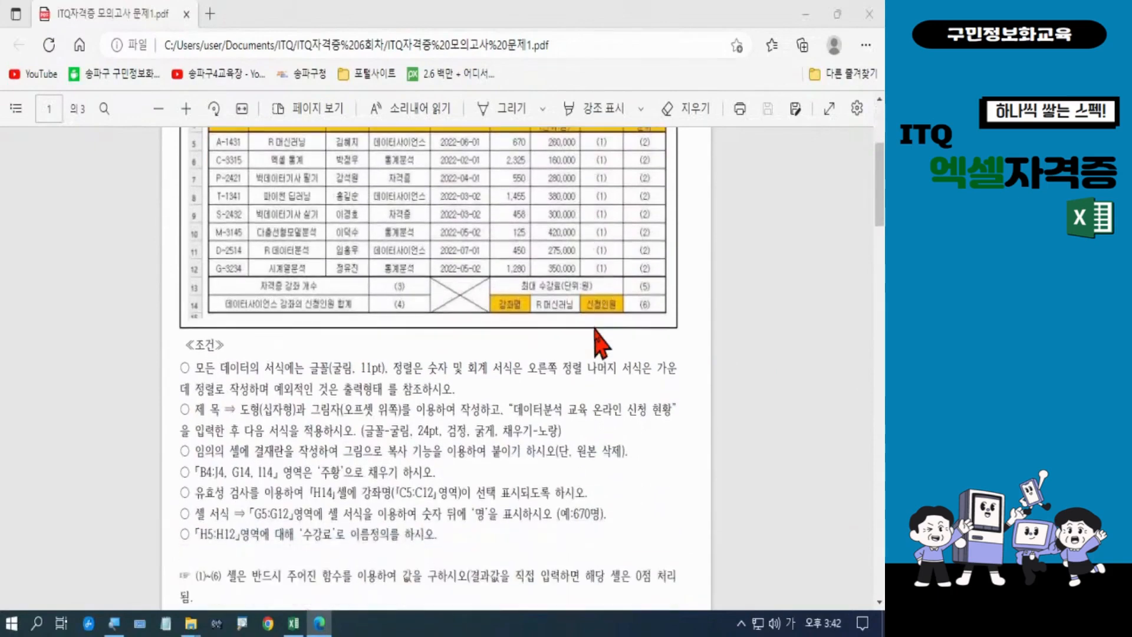
scroll(595, 333, down, 3)
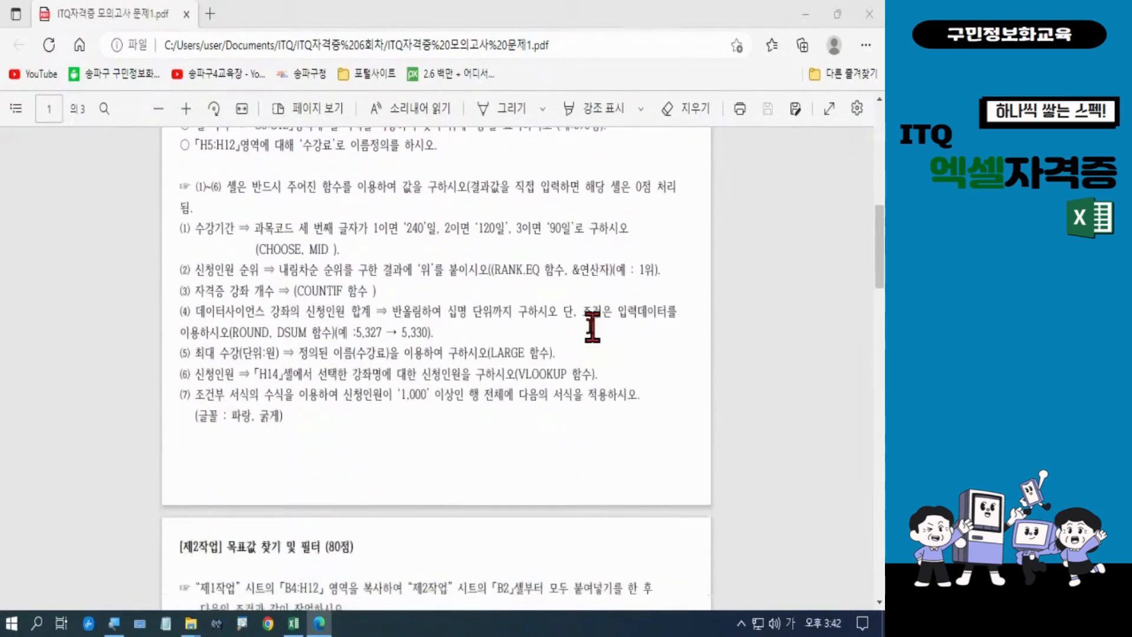
drag(178, 228, 344, 247)
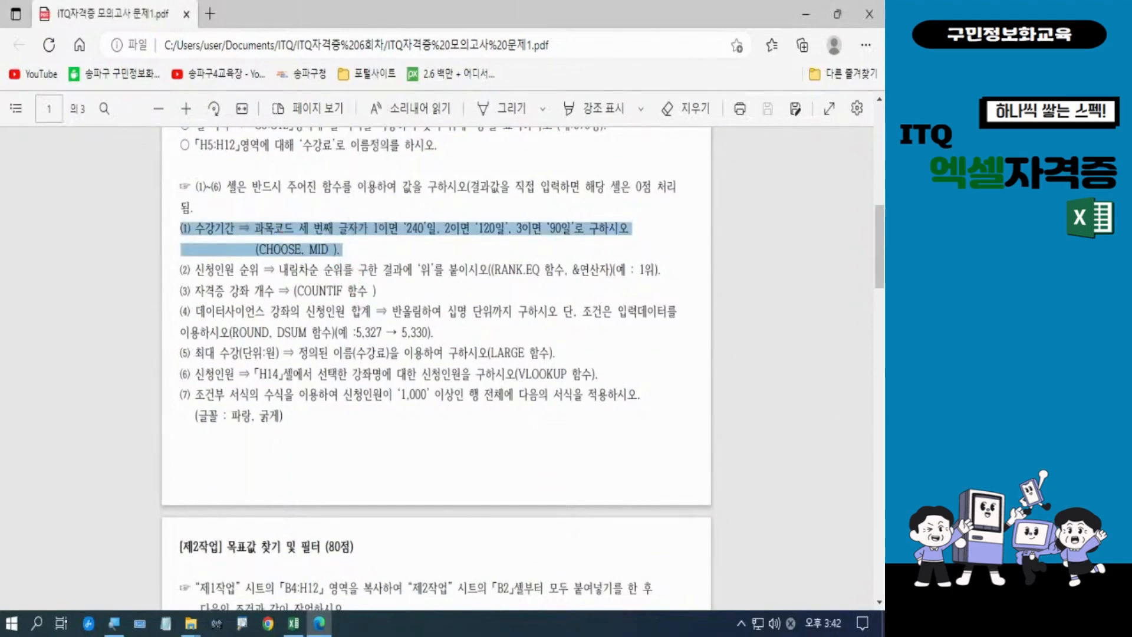
key(alt+Tab)
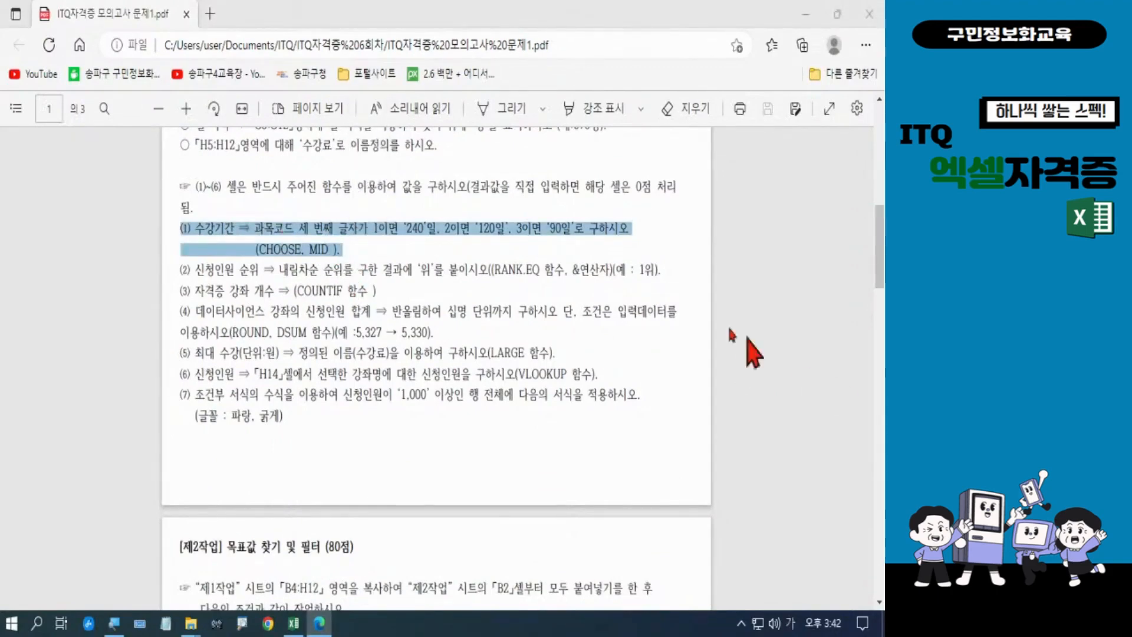
click(805, 13)
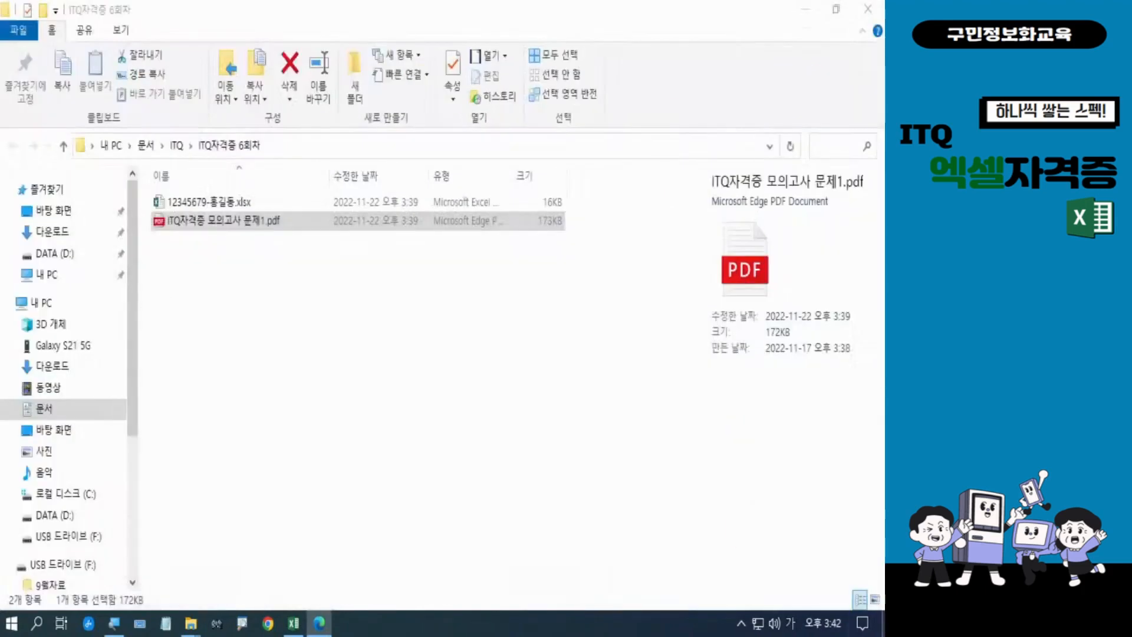
click(805, 13)
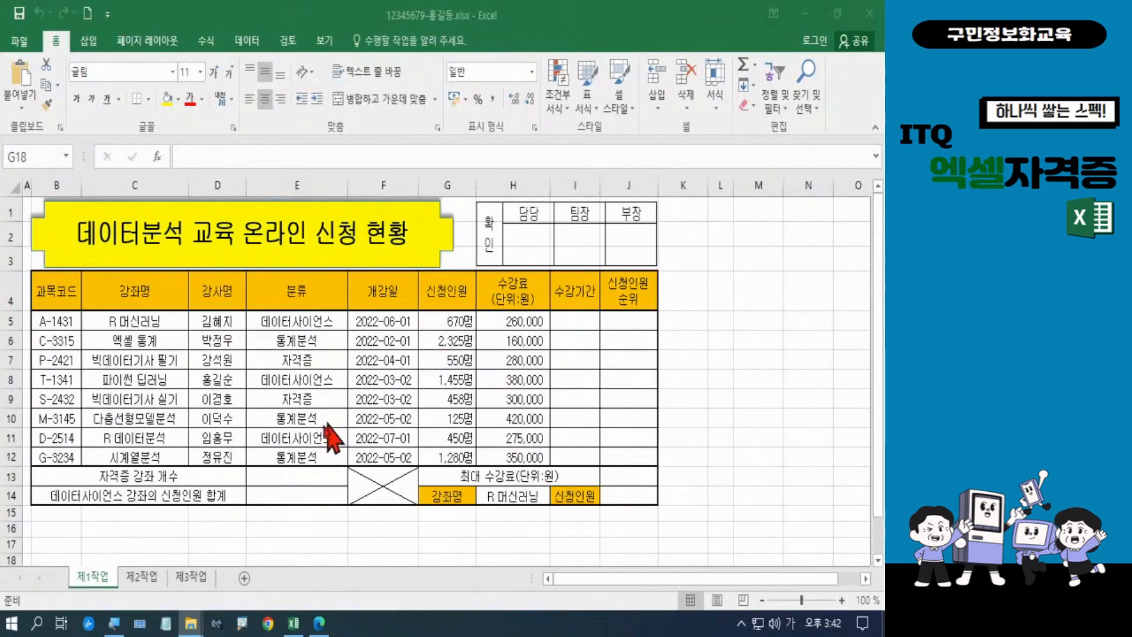
Start a CHOOSE formula in cell I5 of the 수강기간 column
click(50, 323)
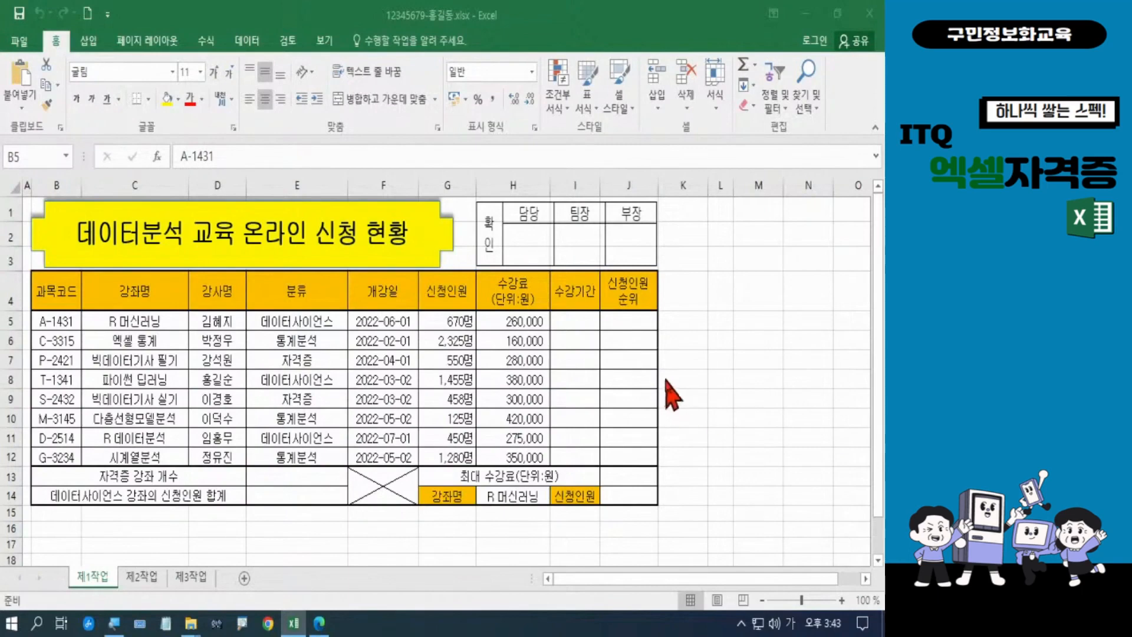
click(559, 320)
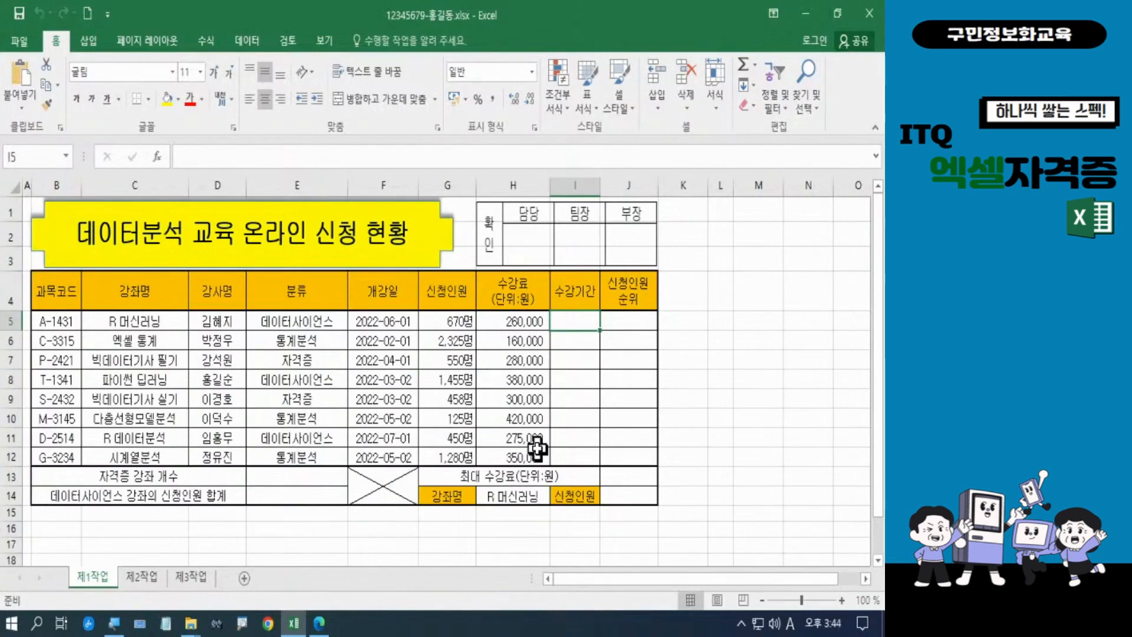
text(=)
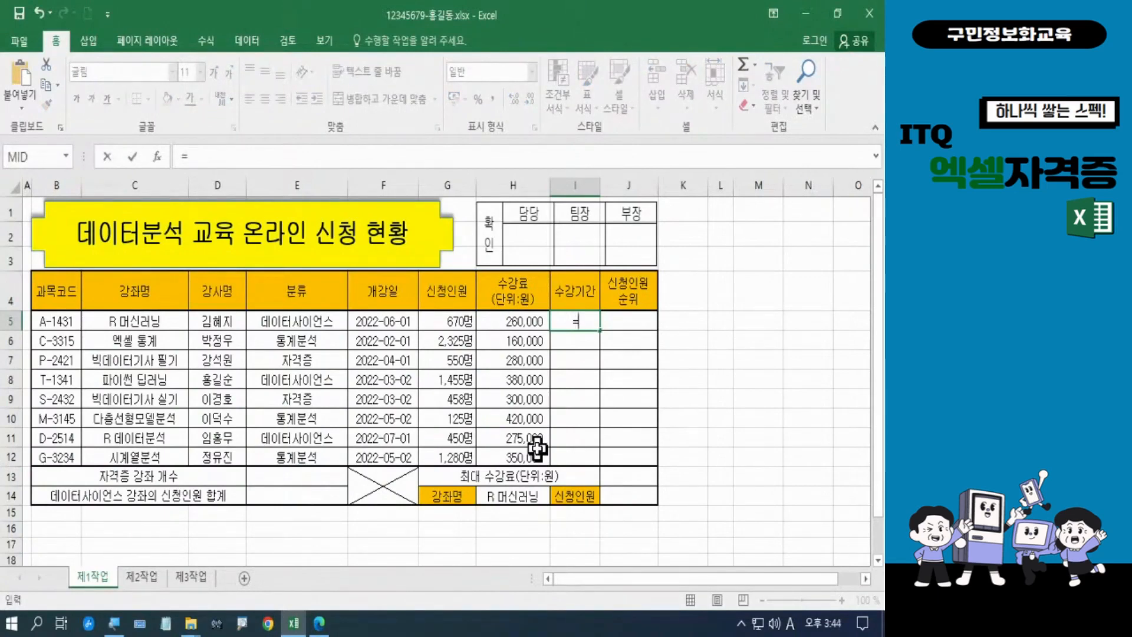
text(c)
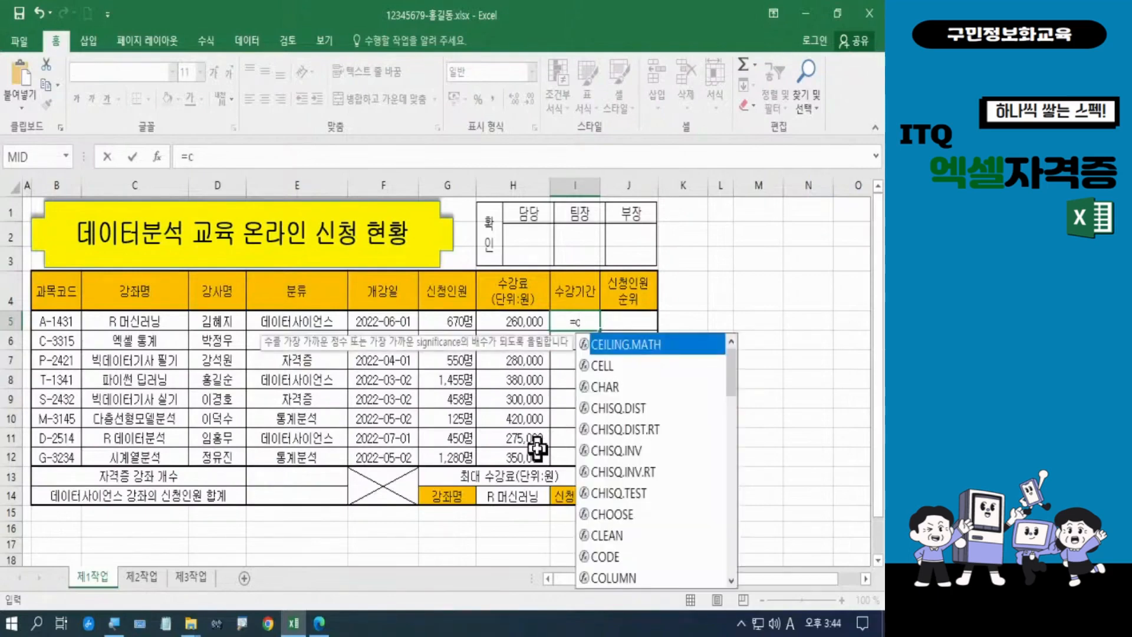
text(h)
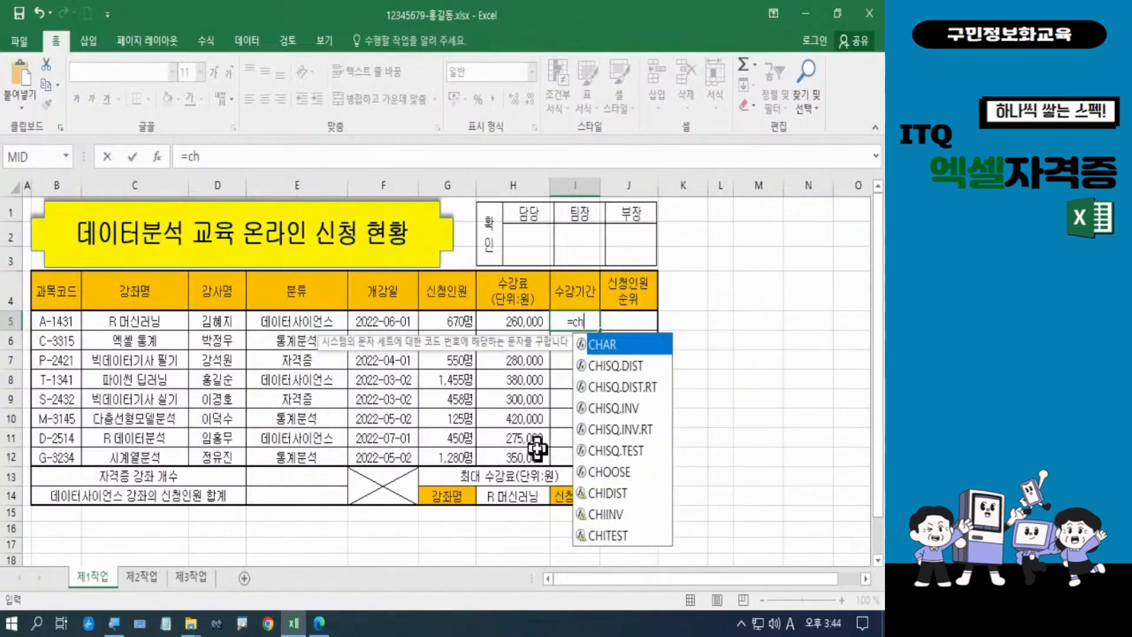
text(oo)
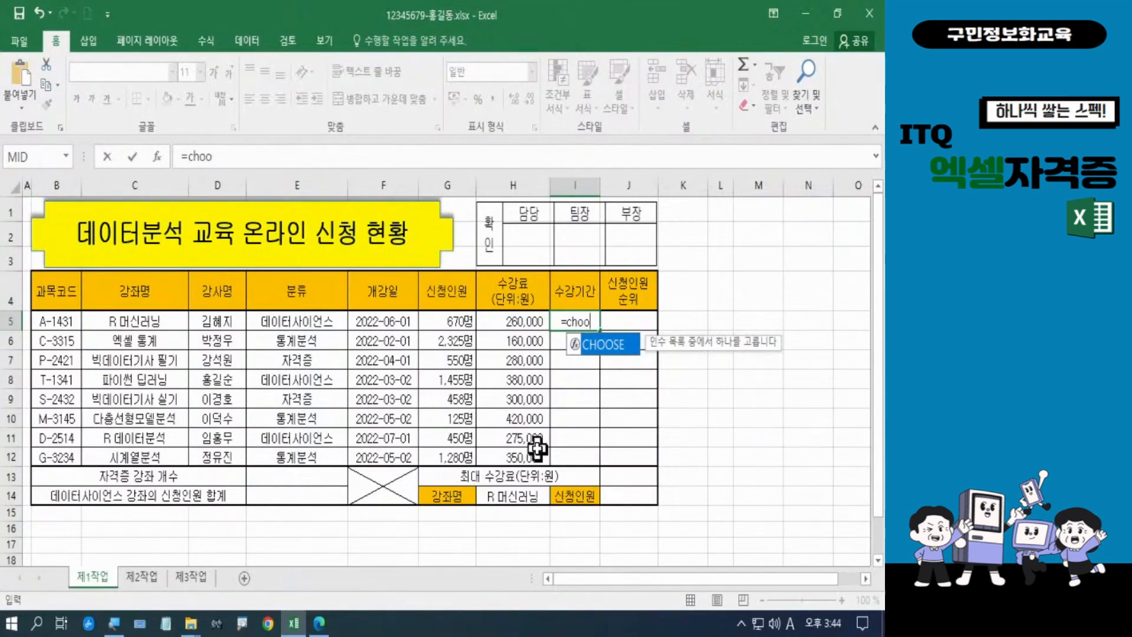
key(Tab)
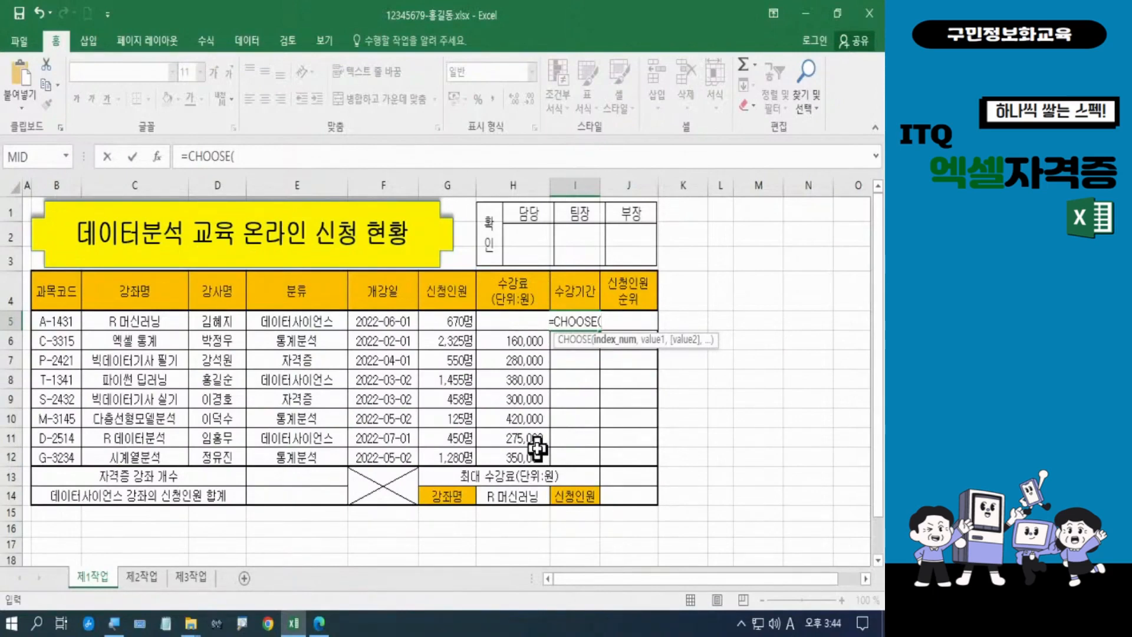
Nest a MID function as the index argument of the CHOOSE formula in I5
key(Hangul)
text(ㅏㅇ)
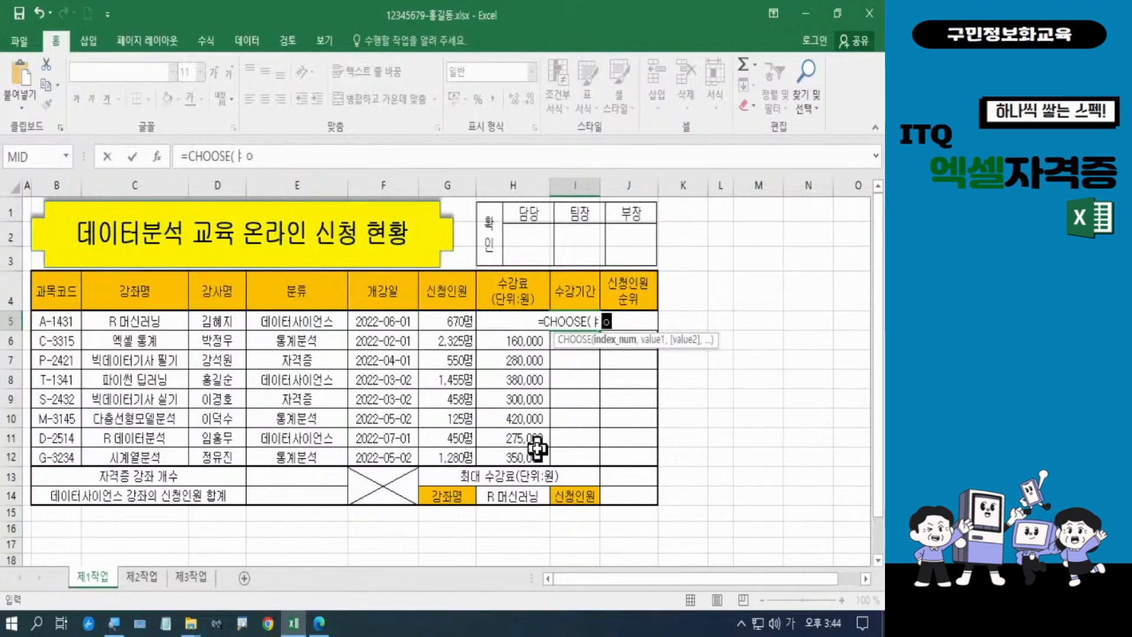
key(BackSpace)
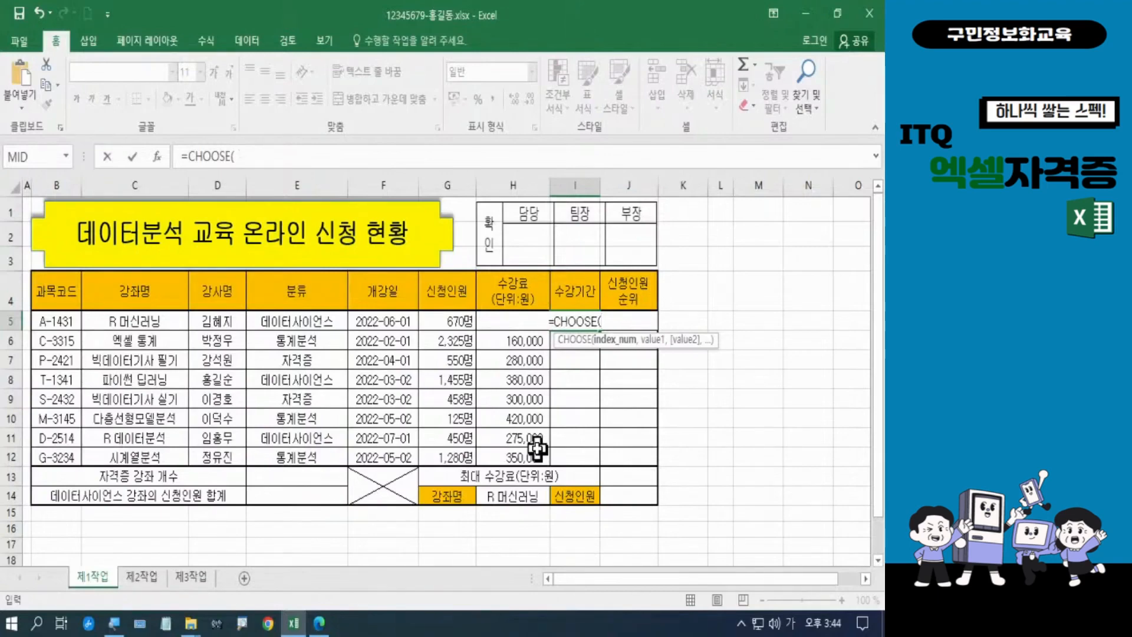
key(Hangul)
text(mid)
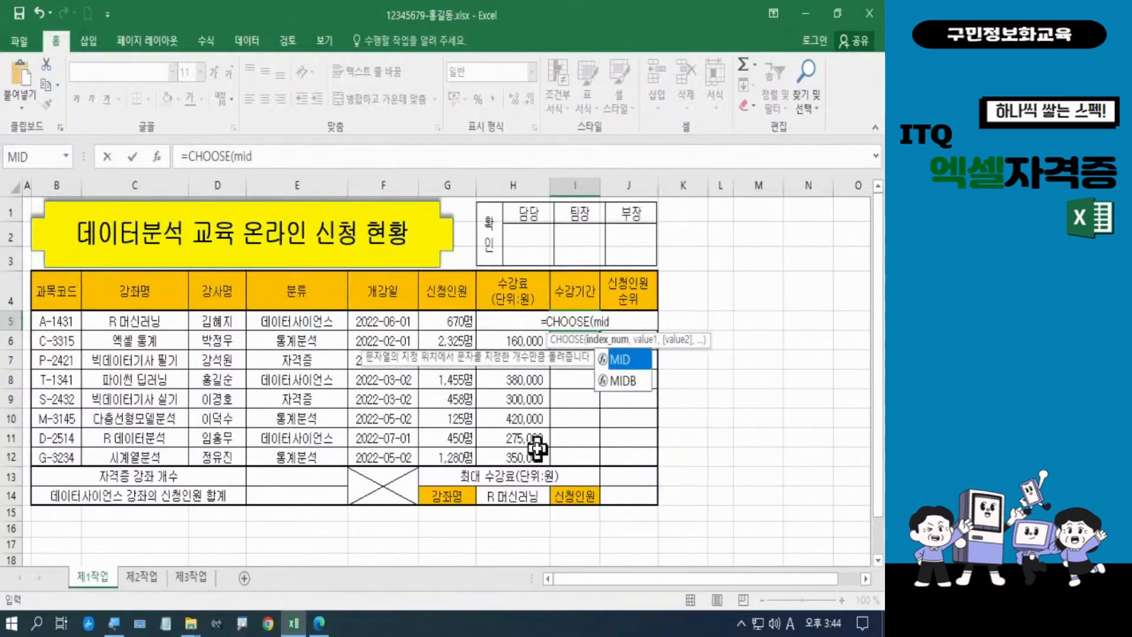
key(Tab)
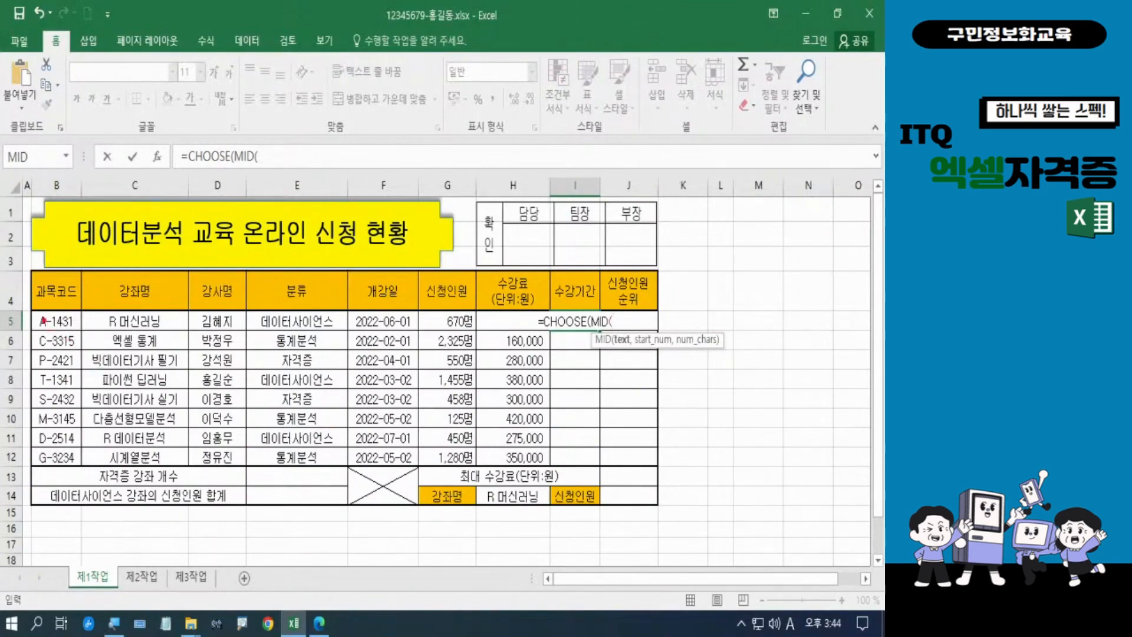
Complete the MID function with course code cell B5 as text, start position 3 and length 1
mouse_move(30, 304)
mouse_down()
mouse_move(65, 313)
mouse_move(81, 337)
mouse_up()
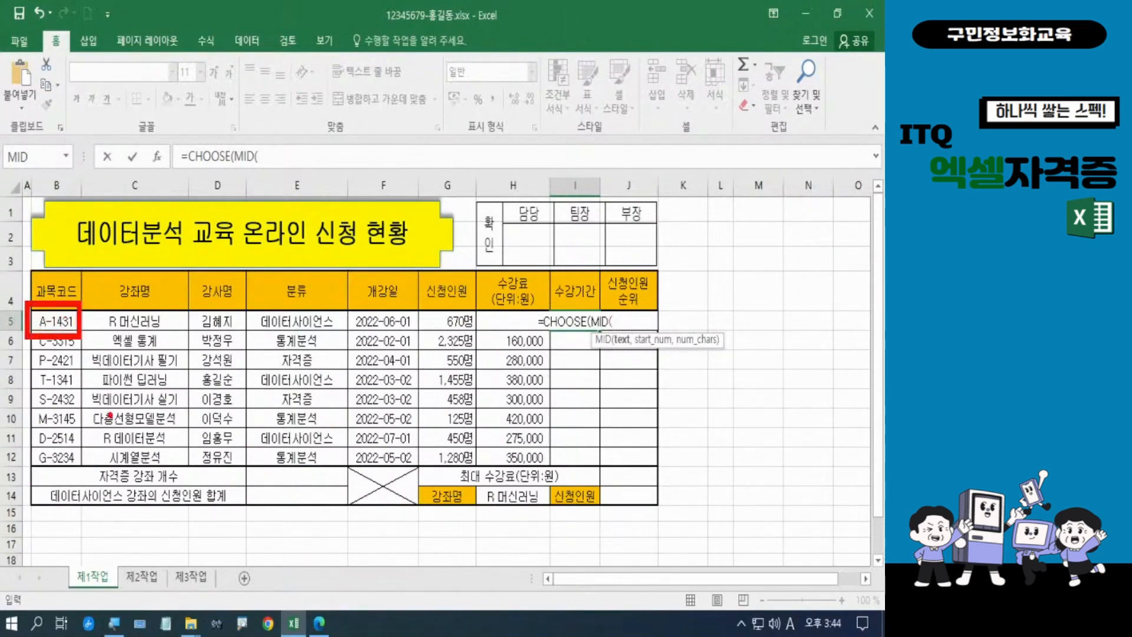
click(63, 322)
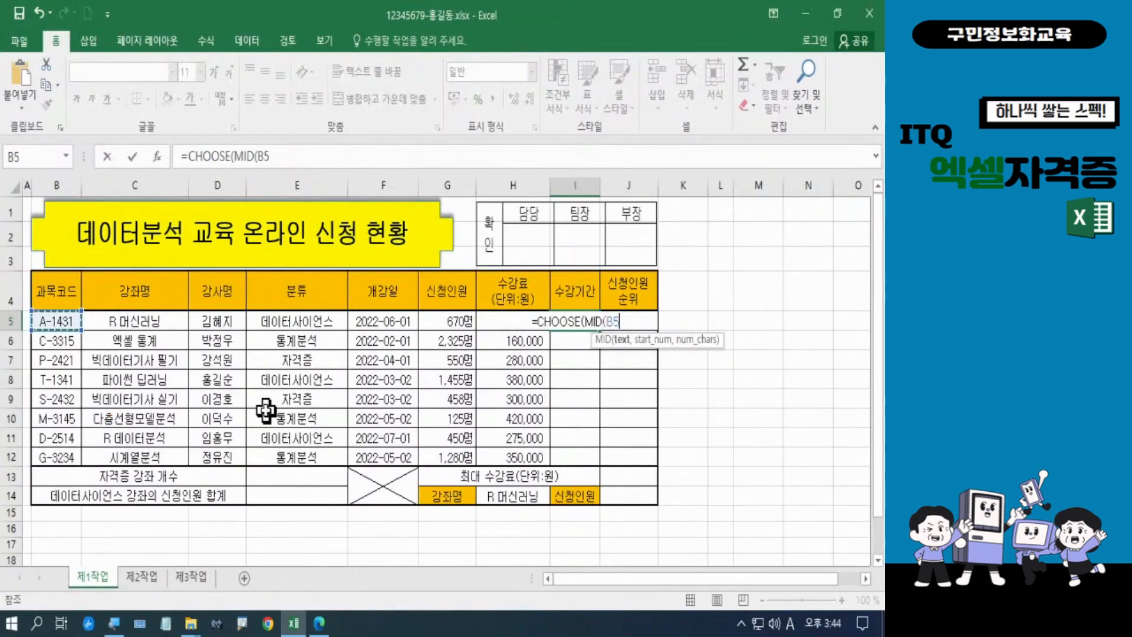
text(,)
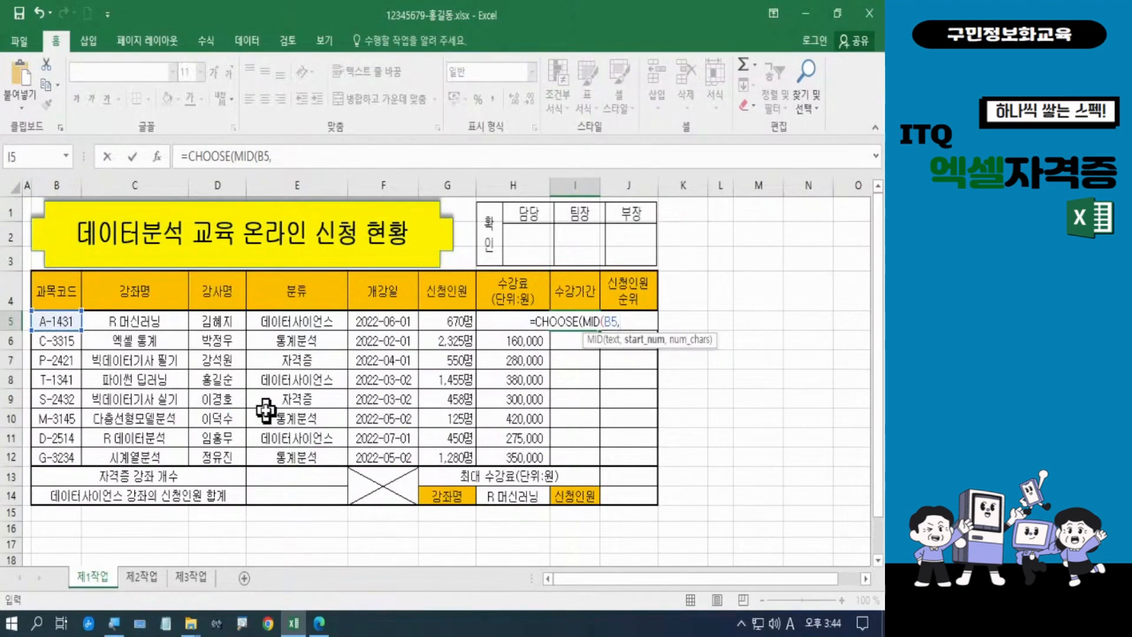
text(3)
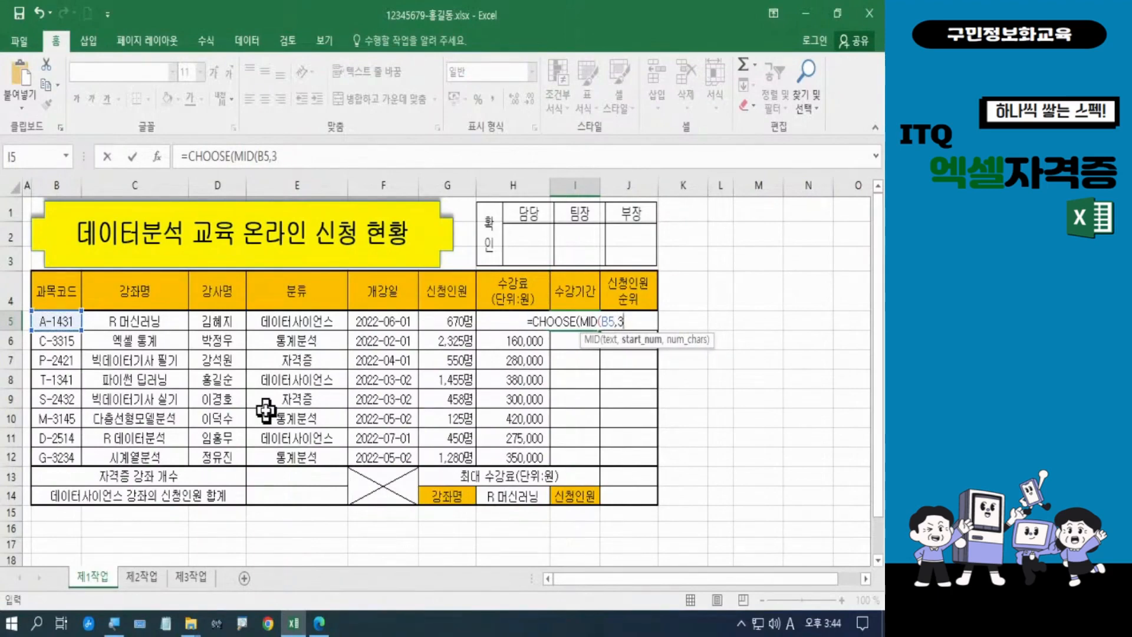
text(,)
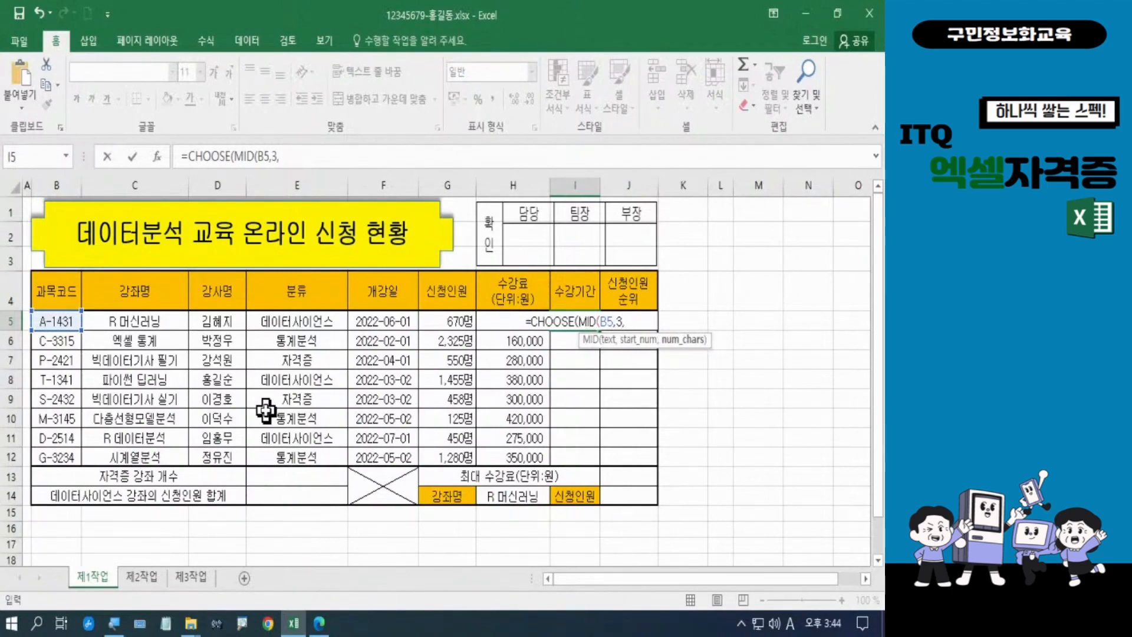
text(1)
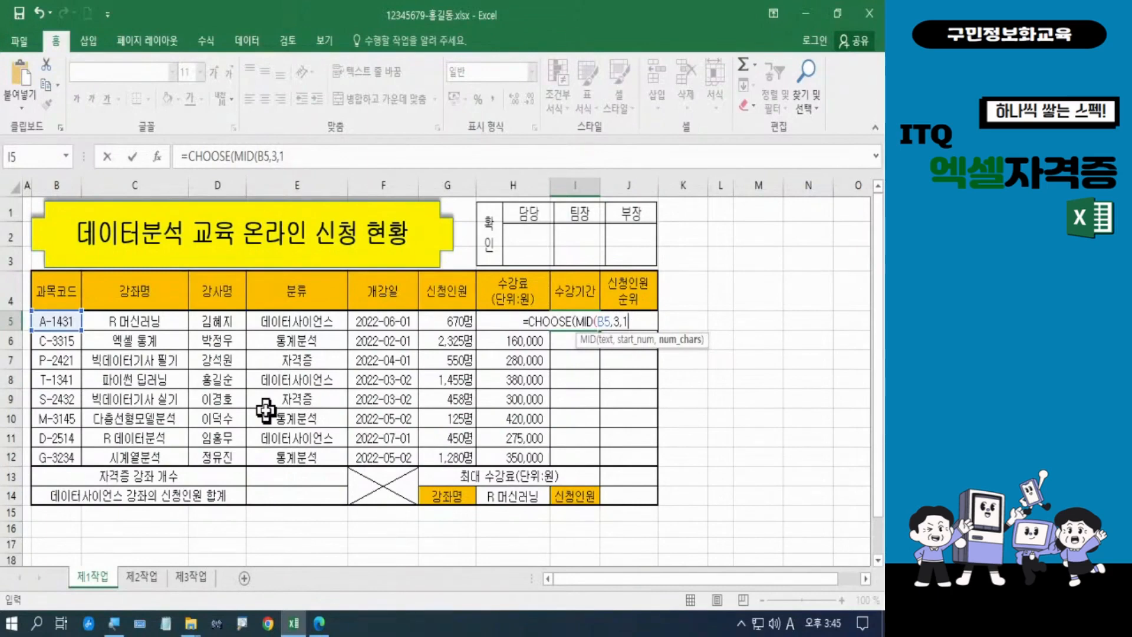
text())
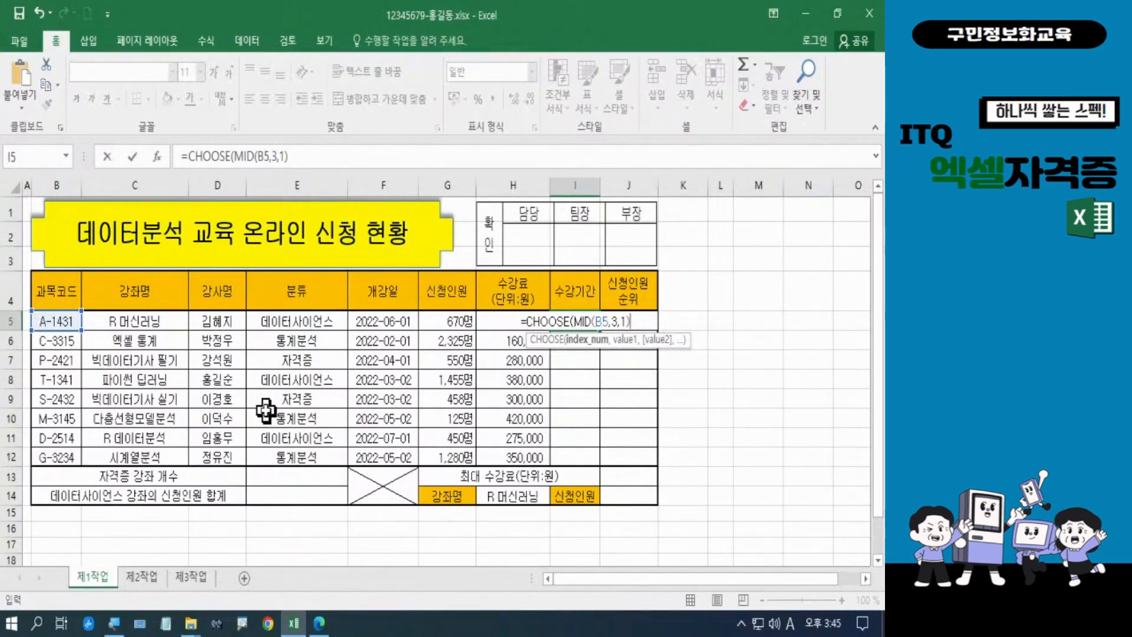
Add "240일" as the first value argument of the CHOOSE formula in I5
text(,)
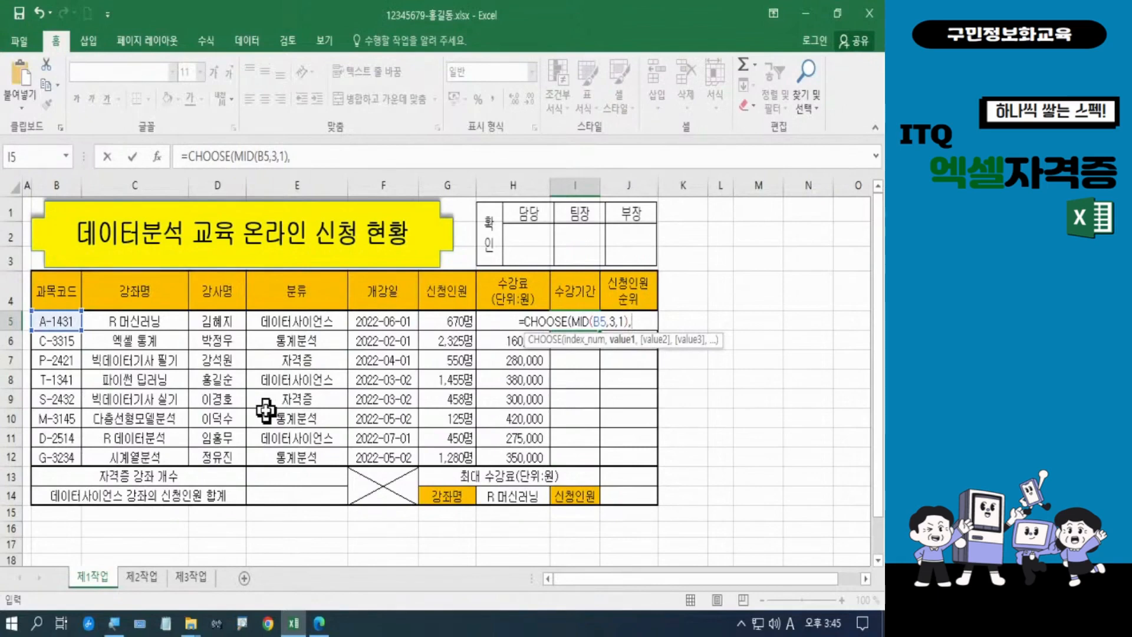
text("240)
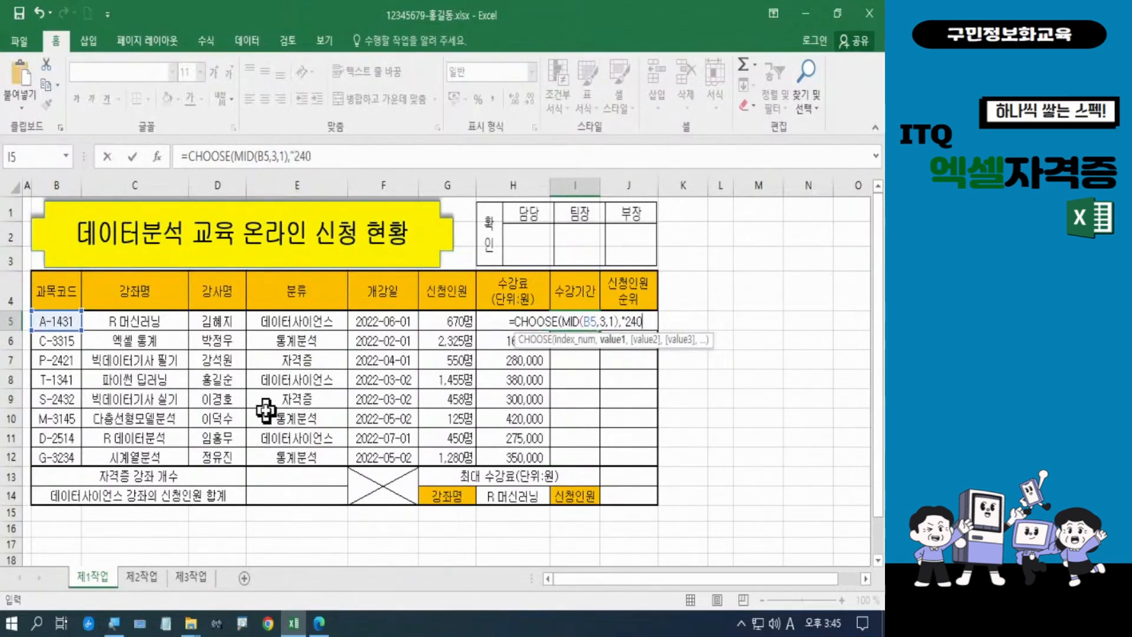
key(Hangul)
text(일)
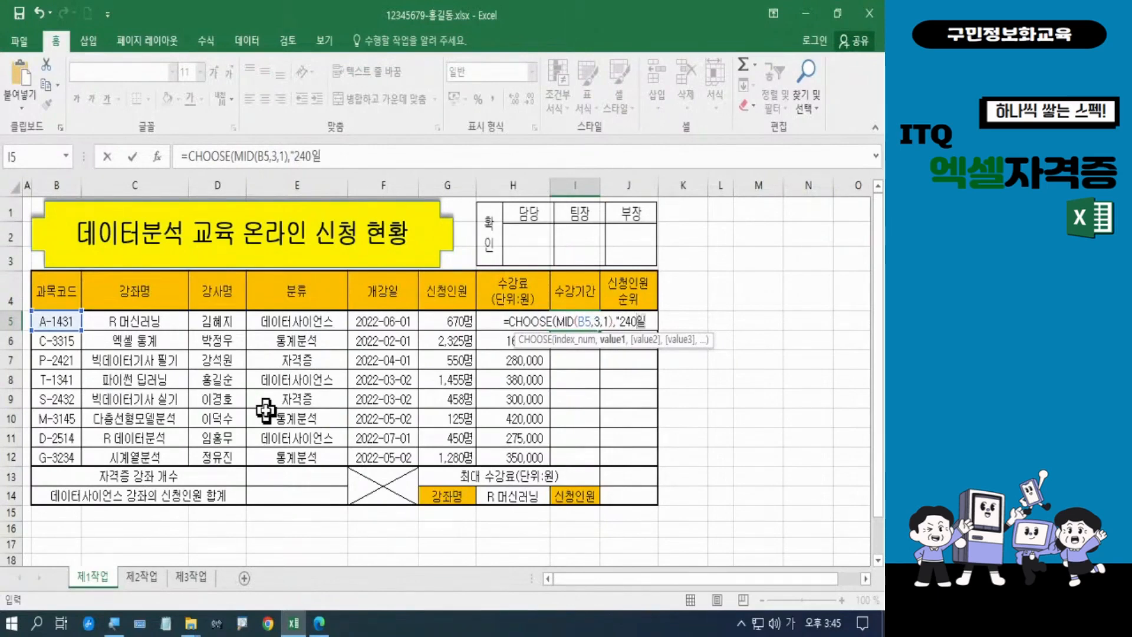
text(")
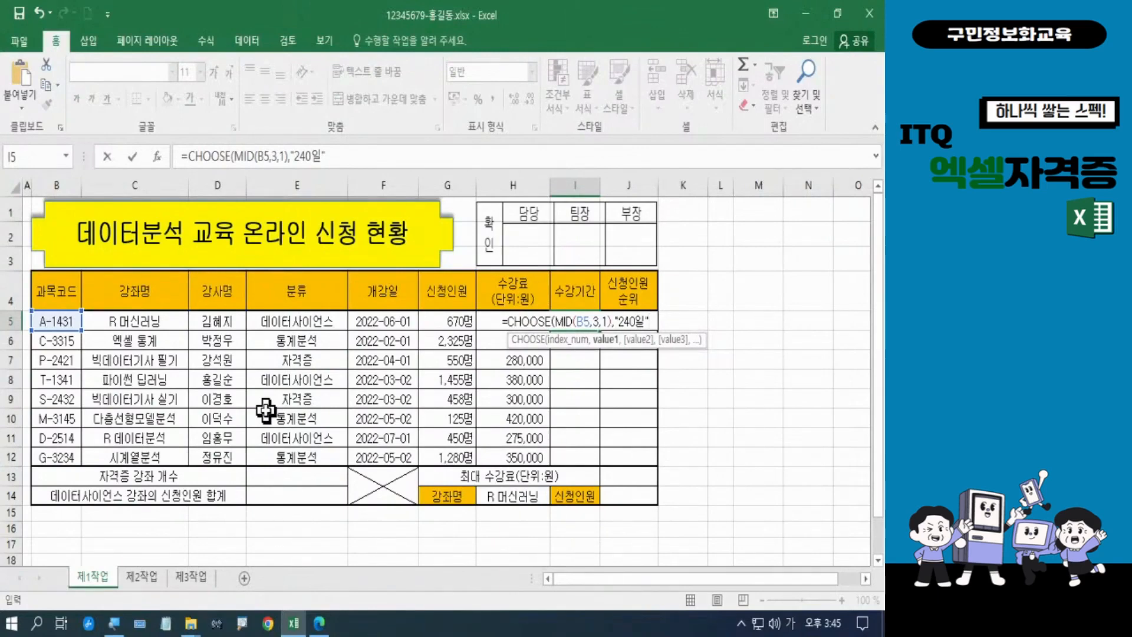
Add "120일" as the second value argument of the CHOOSE formula in I5
text(,)
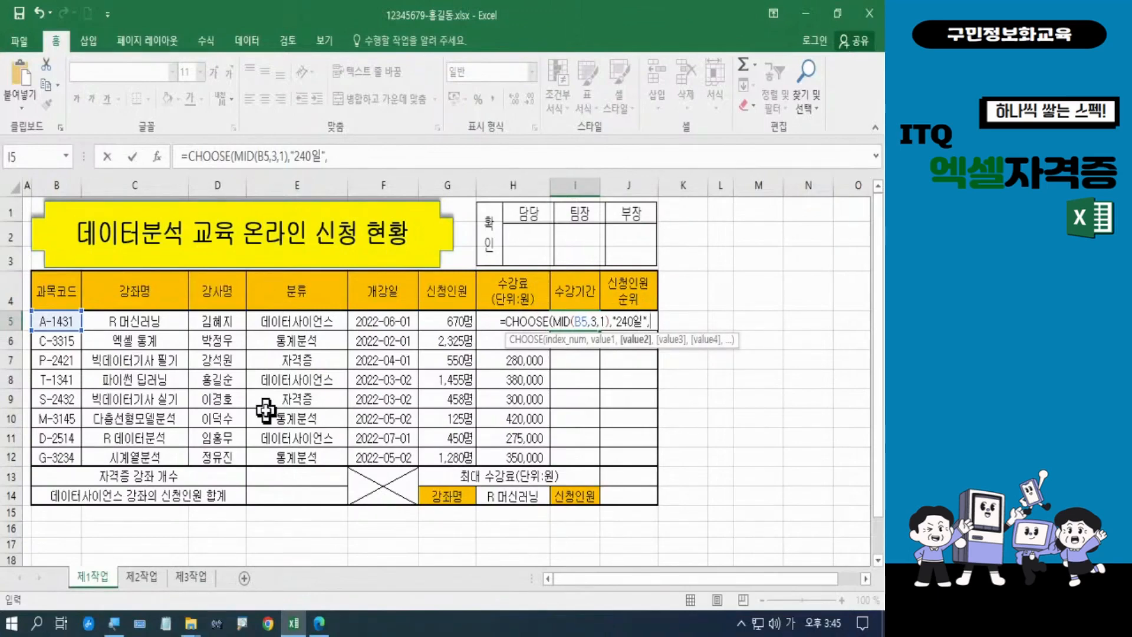
text(")
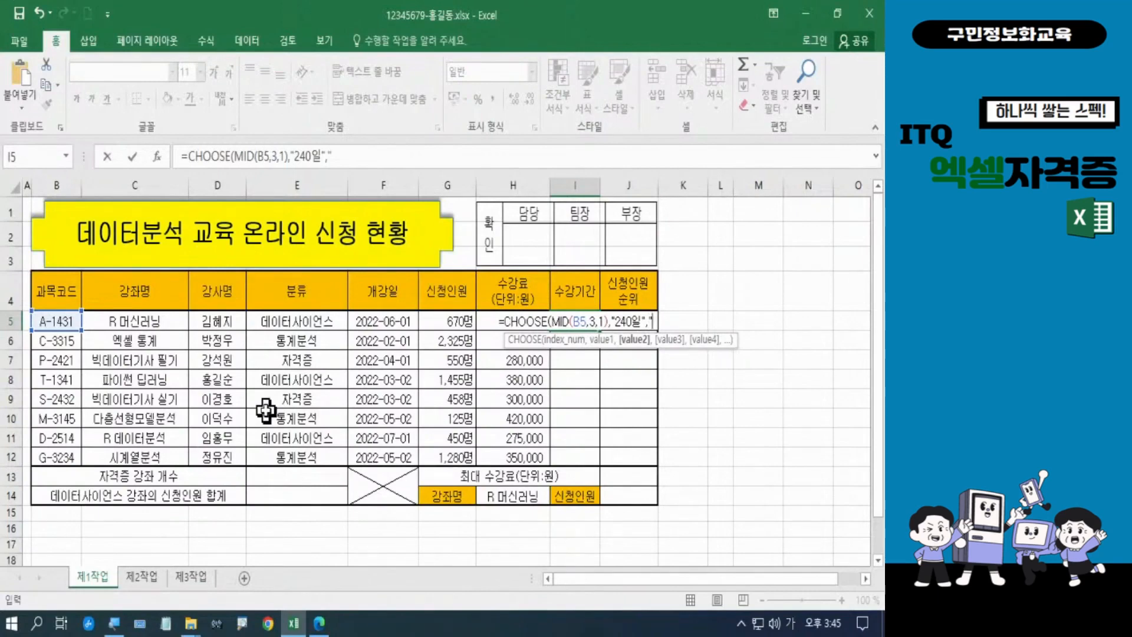
text(12)
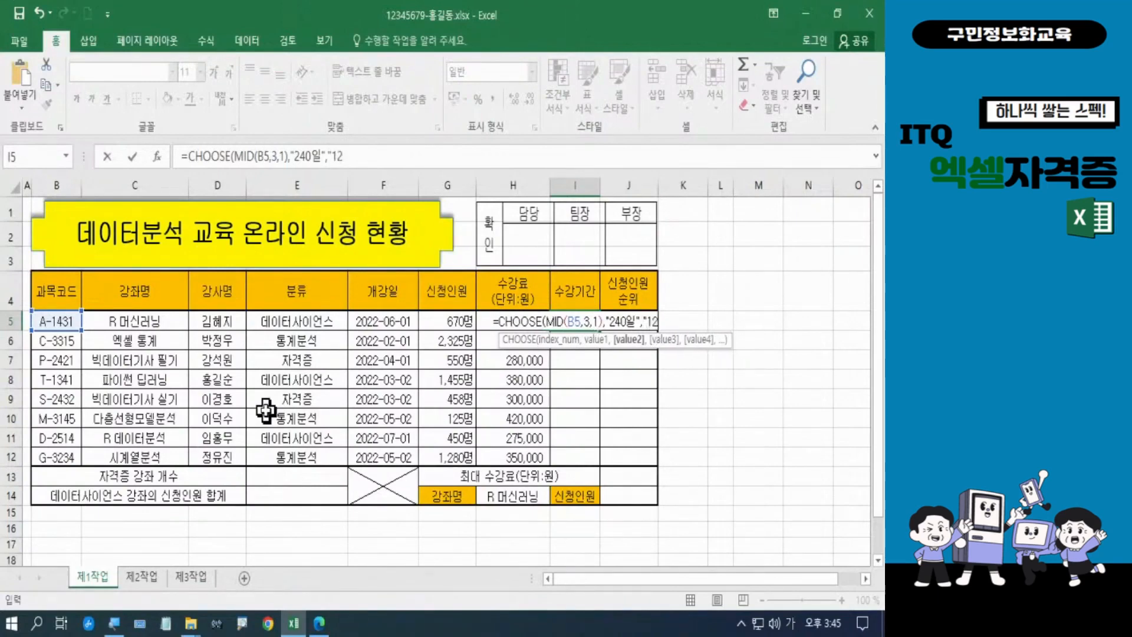
text(0일)
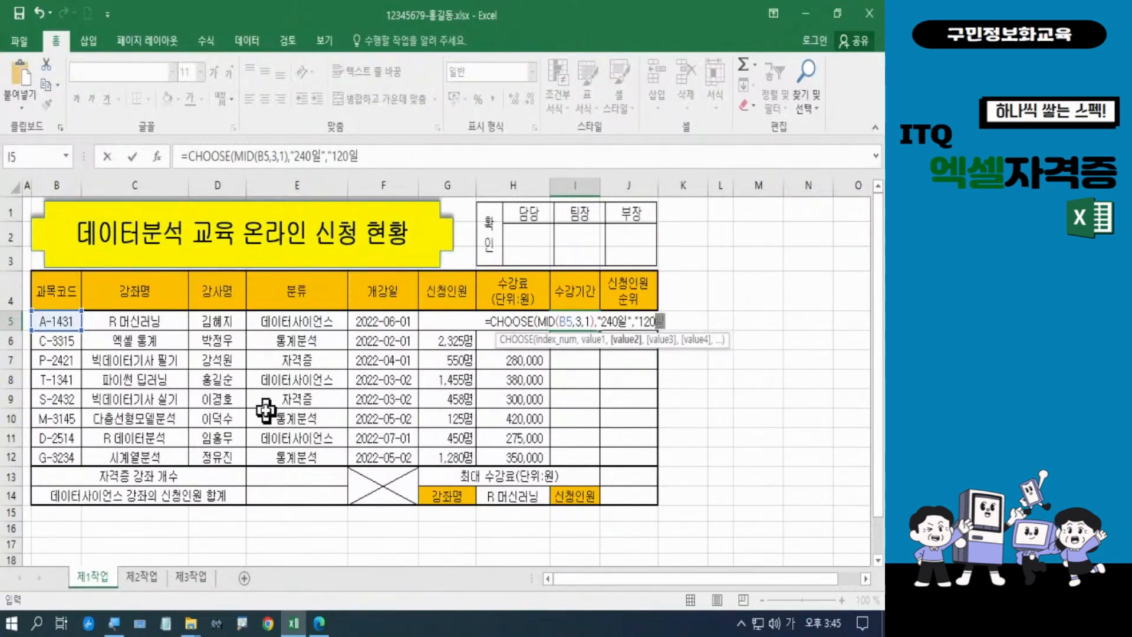
text(")
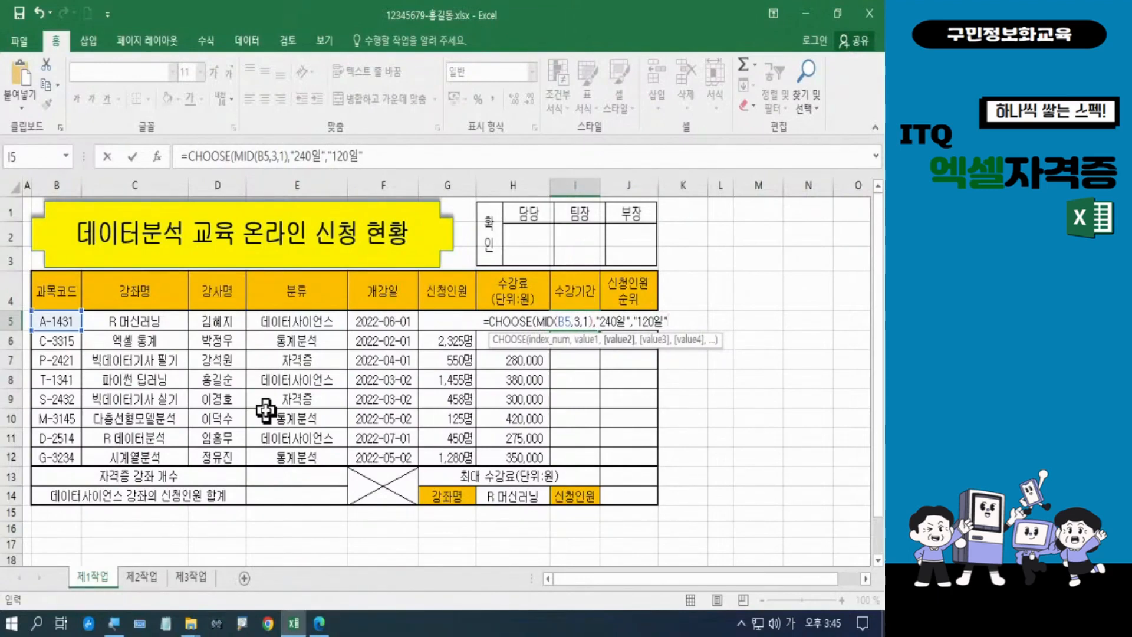
Add "90일" as the third value argument and close the CHOOSE formula in I5
text(,)
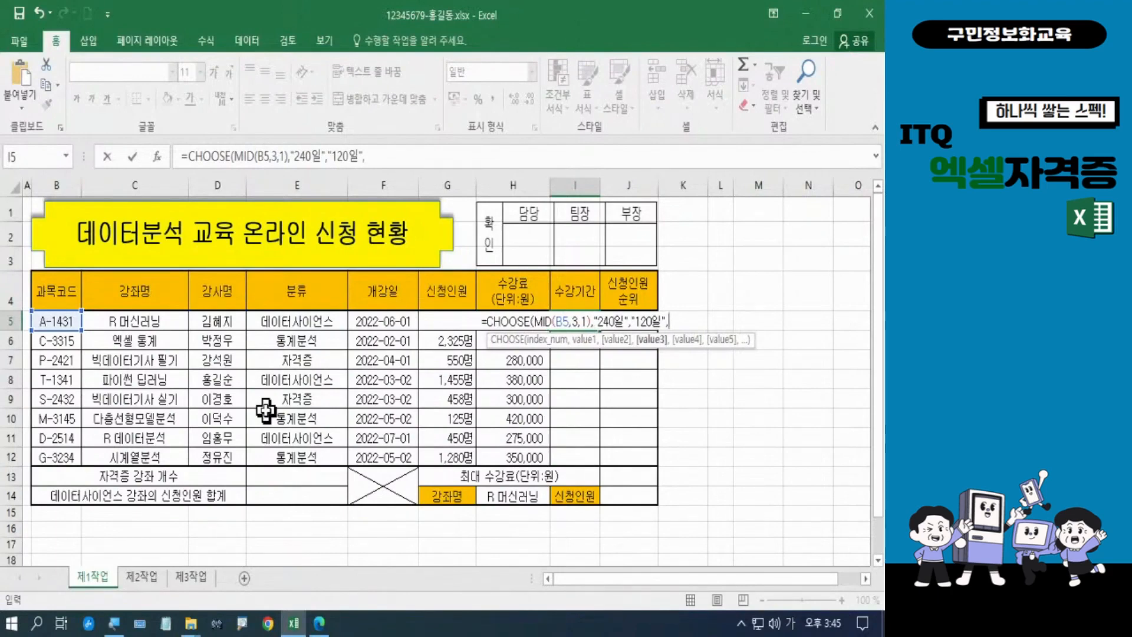
text(")
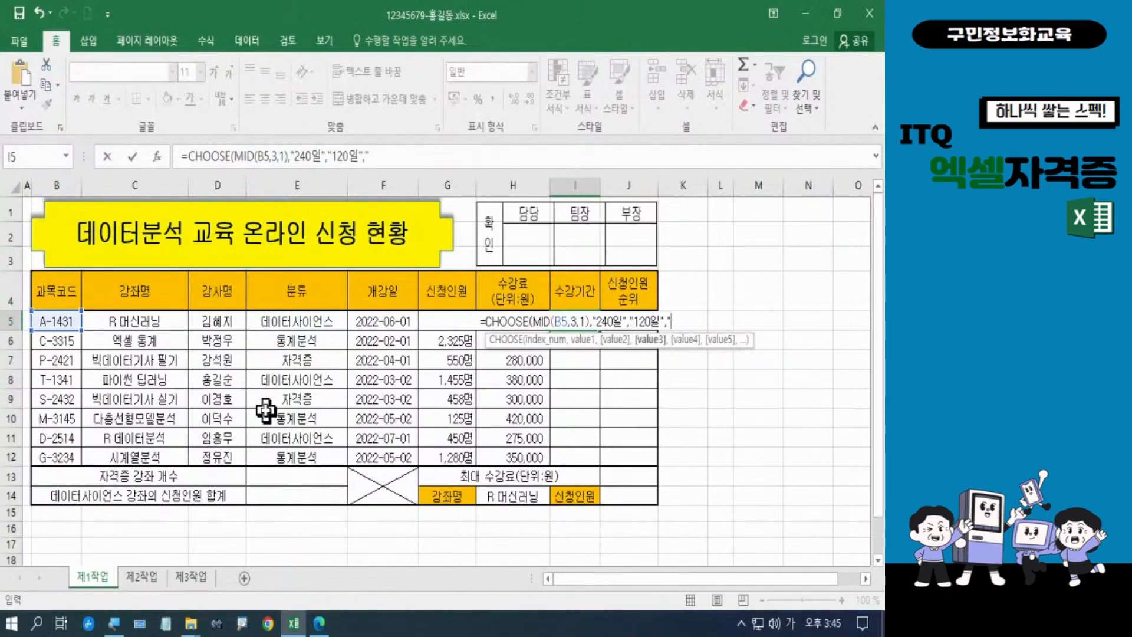
text(90일)
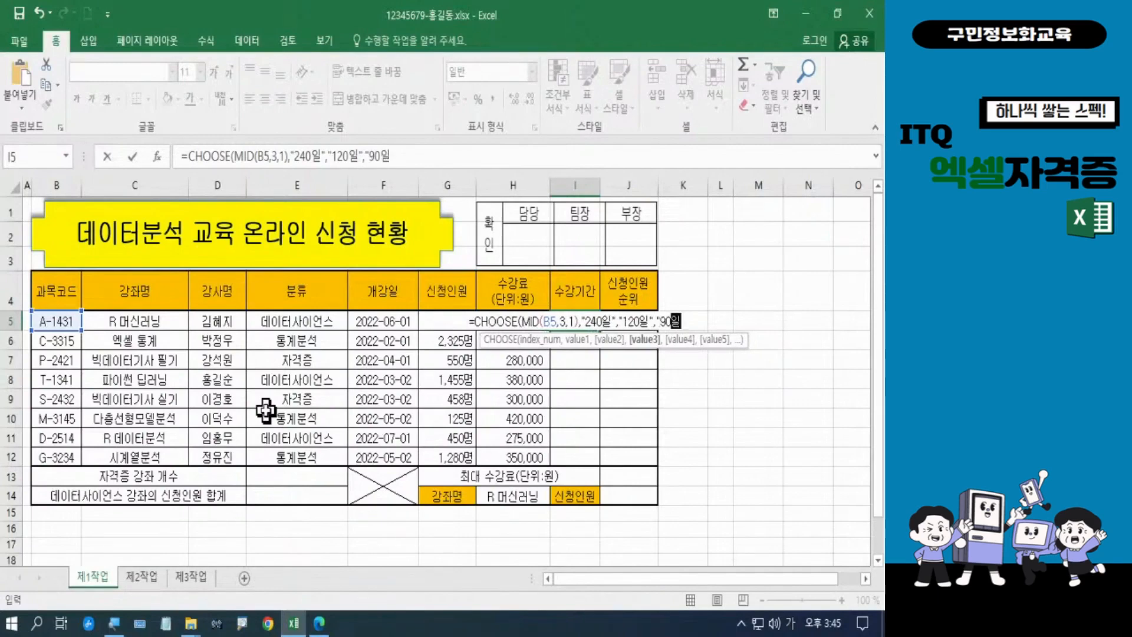
text(")
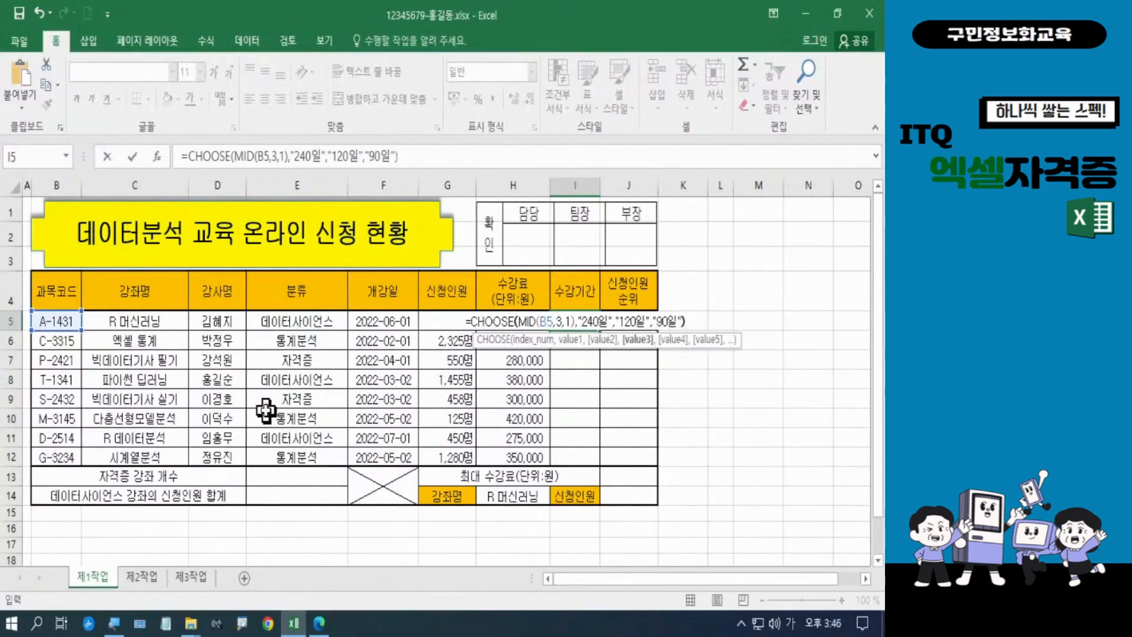
text())
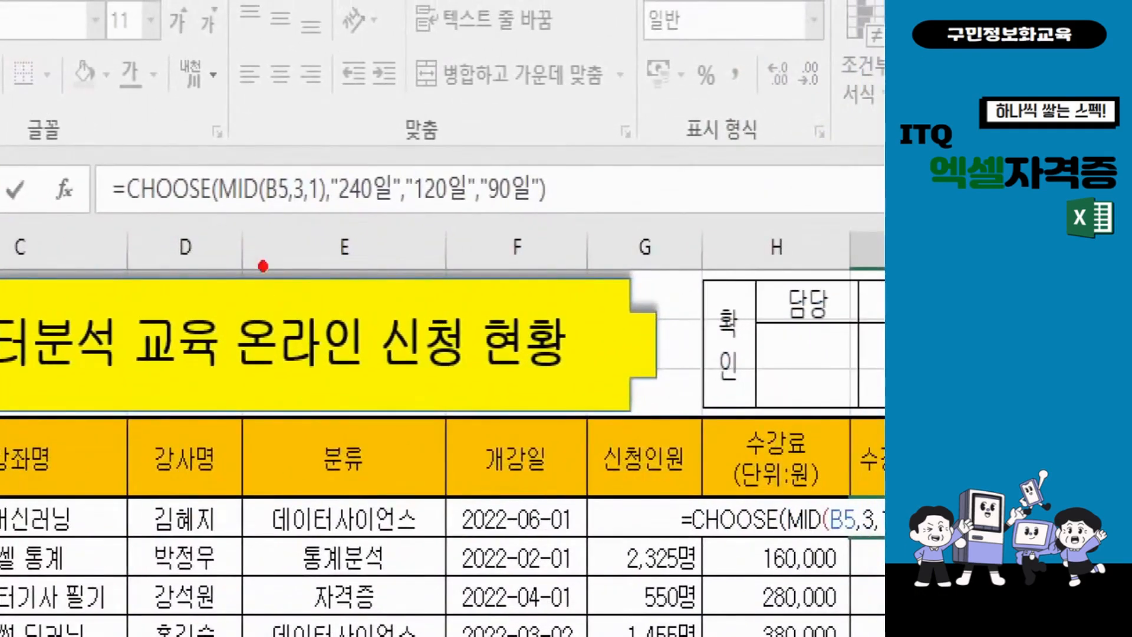
drag(224, 211, 314, 211)
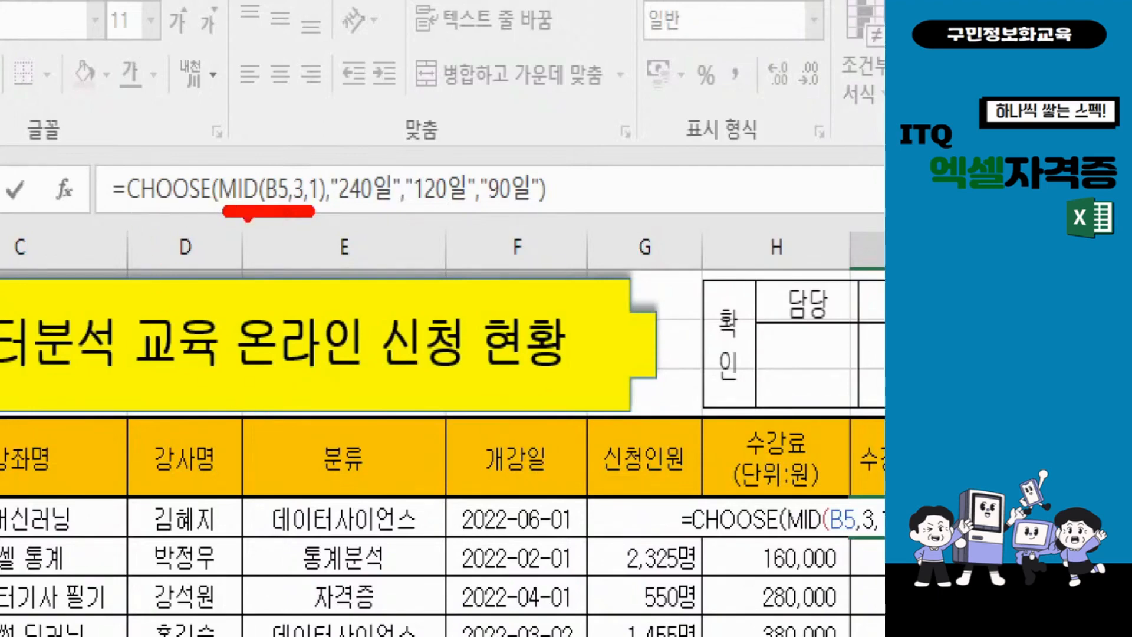
mouse_move(264, 231)
mouse_down()
mouse_move(261, 283)
mouse_move(308, 269)
mouse_move(363, 228)
mouse_move(370, 200)
mouse_move(394, 235)
mouse_up()
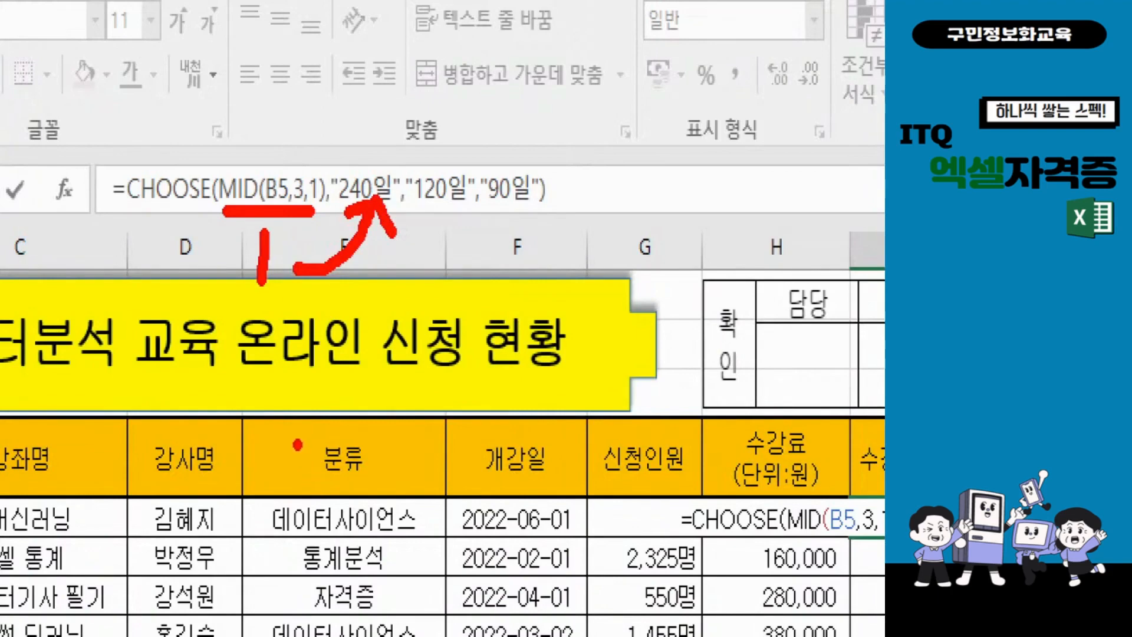
mouse_move(253, 341)
mouse_down()
mouse_move(288, 365)
mouse_move(274, 398)
mouse_move(349, 399)
mouse_move(442, 227)
mouse_move(406, 239)
mouse_up()
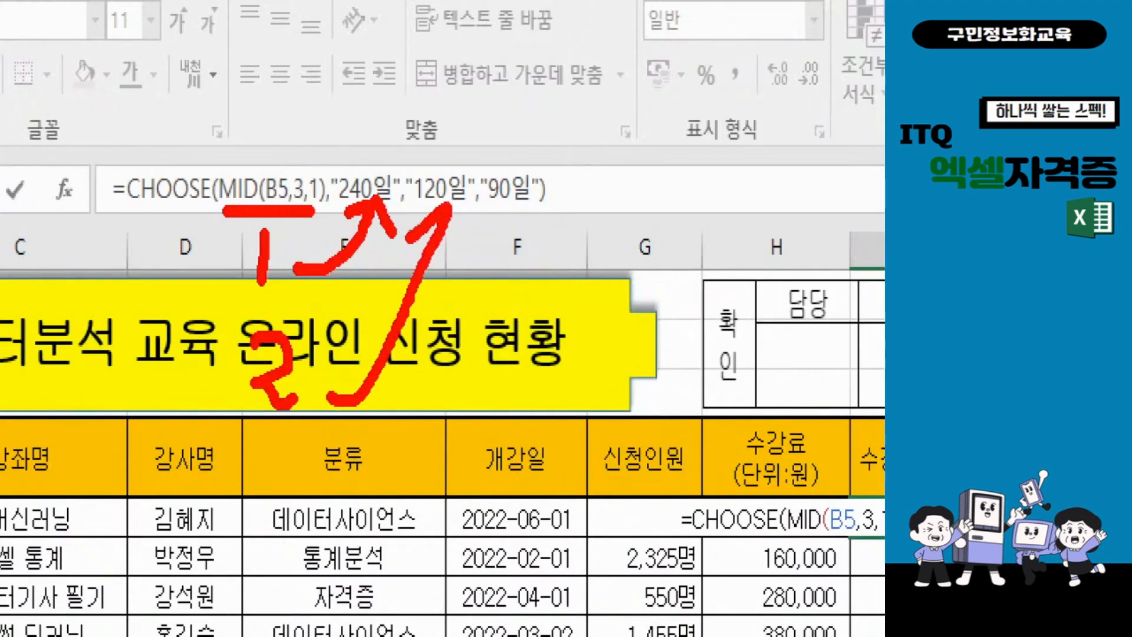
drag(448, 205, 474, 274)
mouse_move(253, 457)
mouse_down()
mouse_move(270, 500)
mouse_move(225, 502)
mouse_up()
mouse_move(338, 516)
mouse_down()
mouse_move(508, 330)
mouse_move(522, 211)
mouse_up()
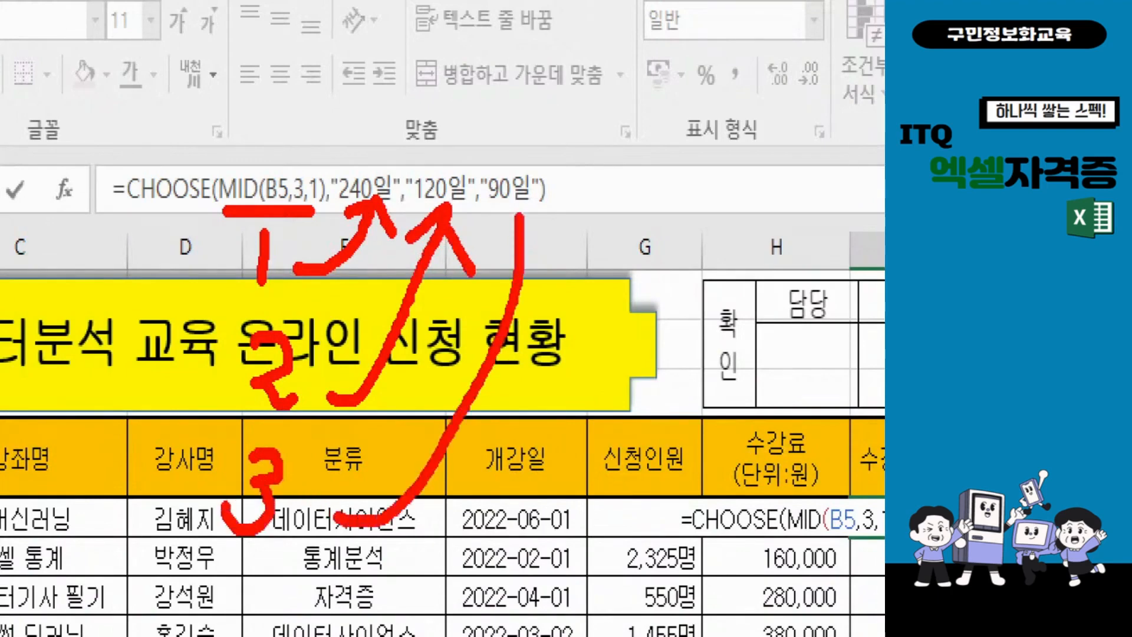
mouse_move(485, 253)
mouse_down()
mouse_move(510, 233)
mouse_move(557, 274)
mouse_up()
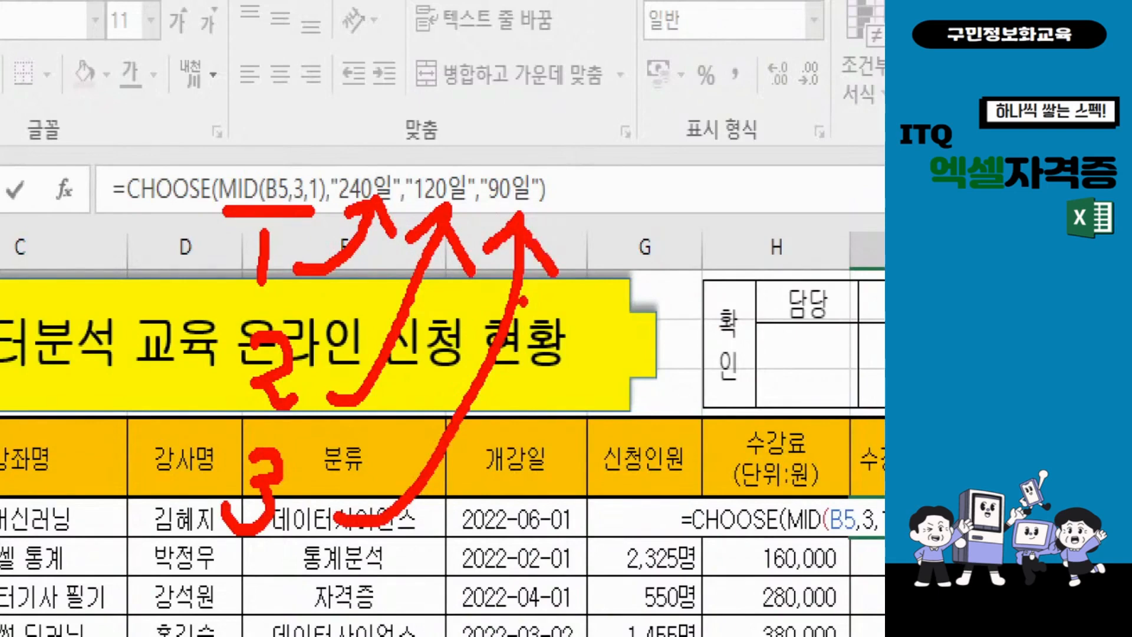
drag(194, 216, 102, 224)
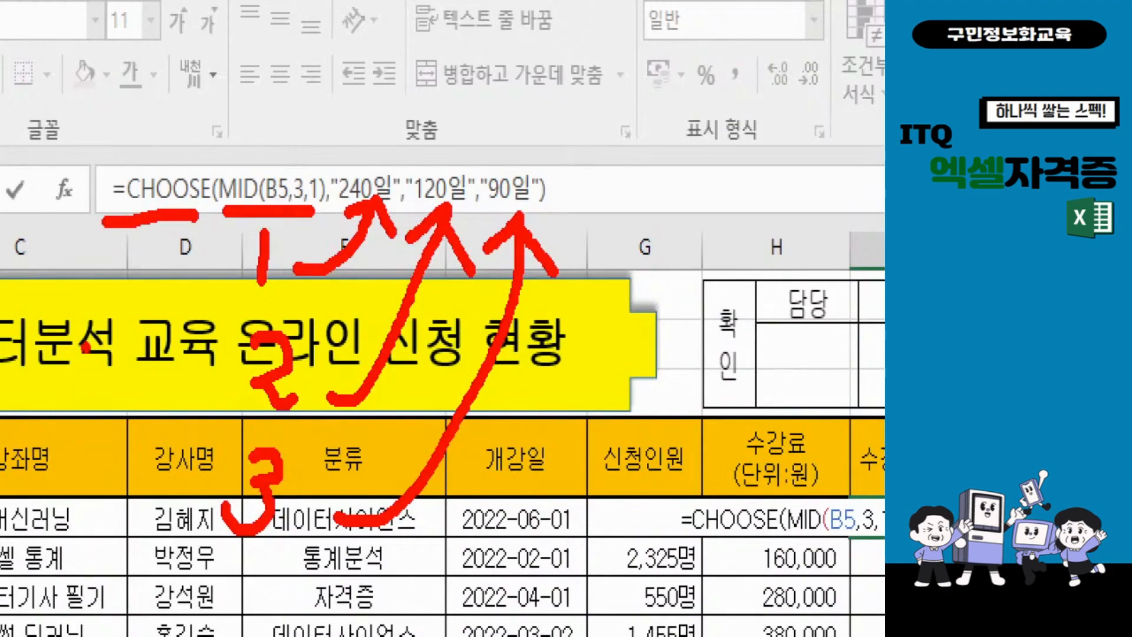
key(Escape)
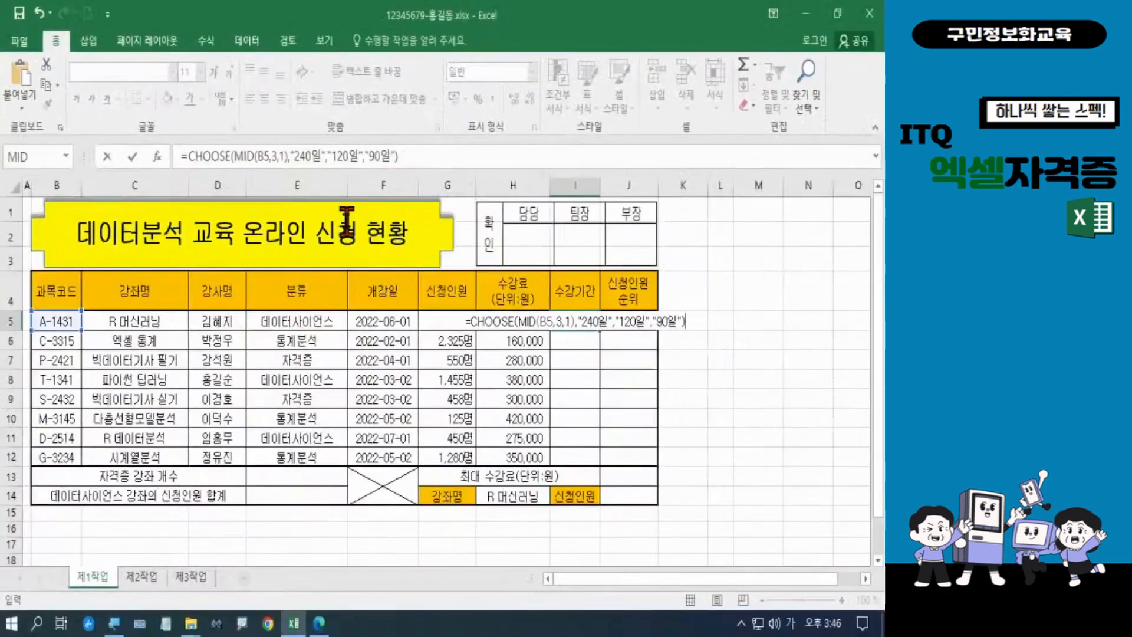
Enter the I5 formula and fill it down the 수강기간 column to I12 without formatting (서식 없이 채우기)
key(Return)
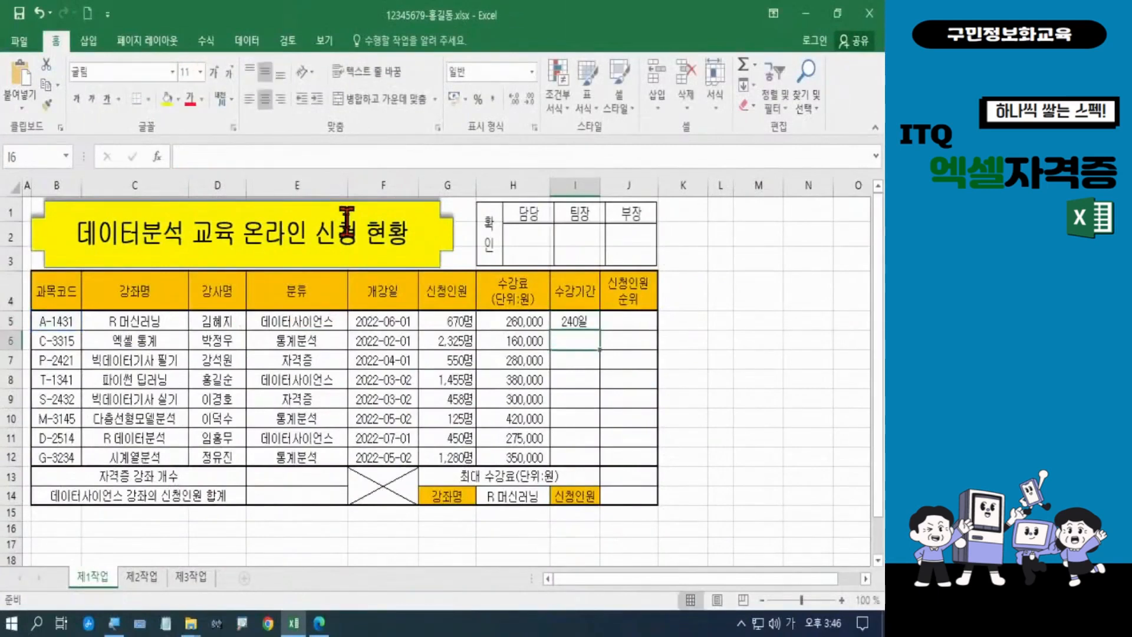
click(563, 321)
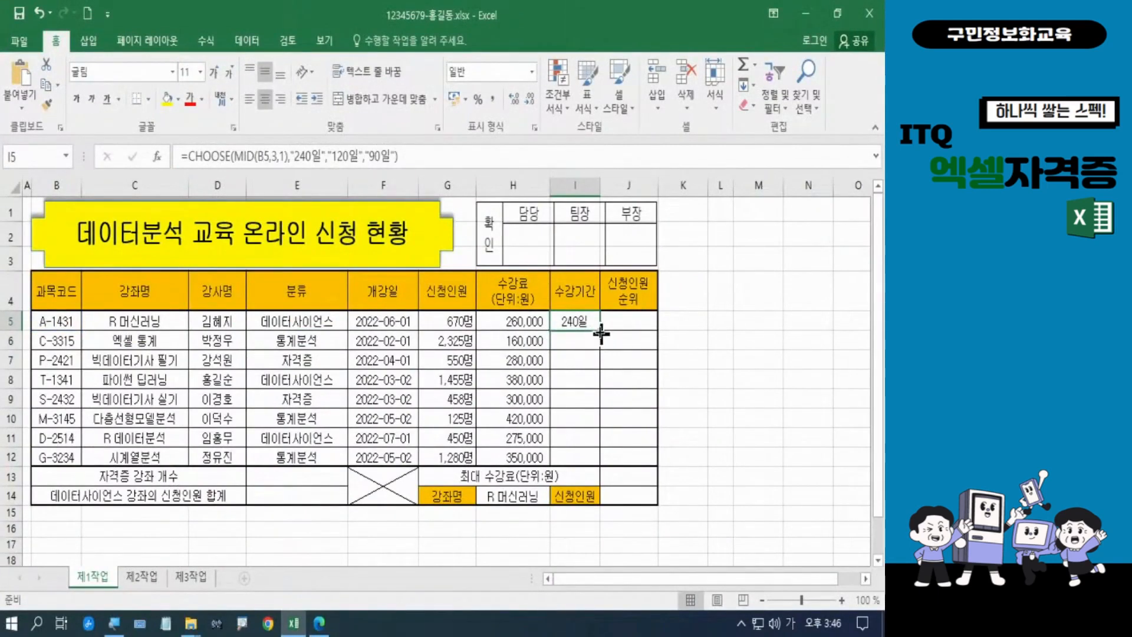
drag(600, 330, 598, 464)
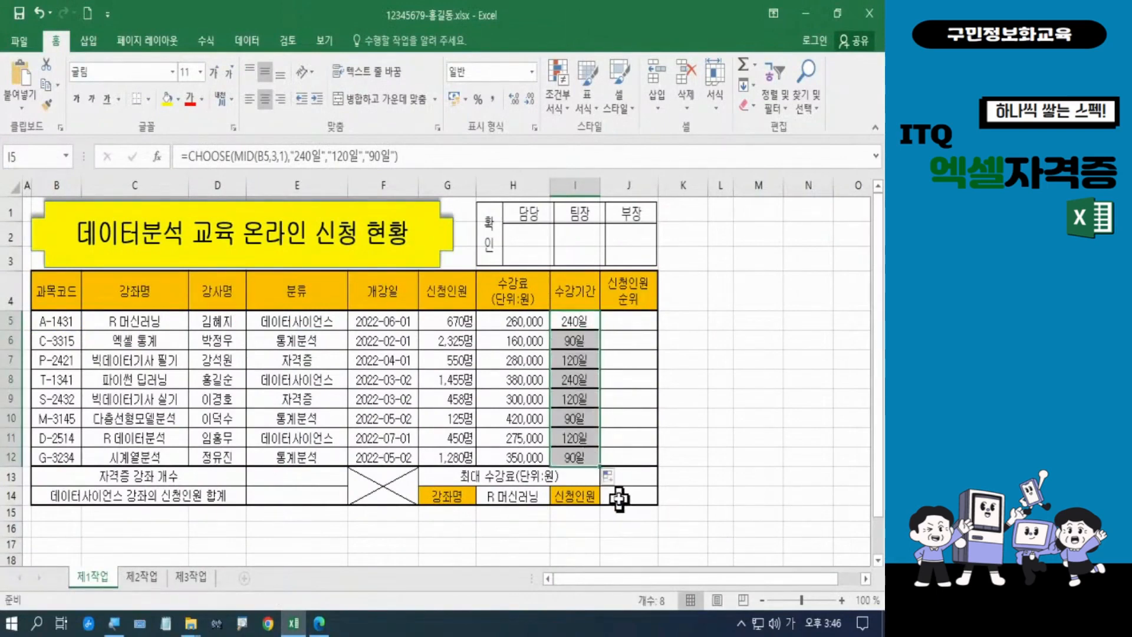
click(619, 479)
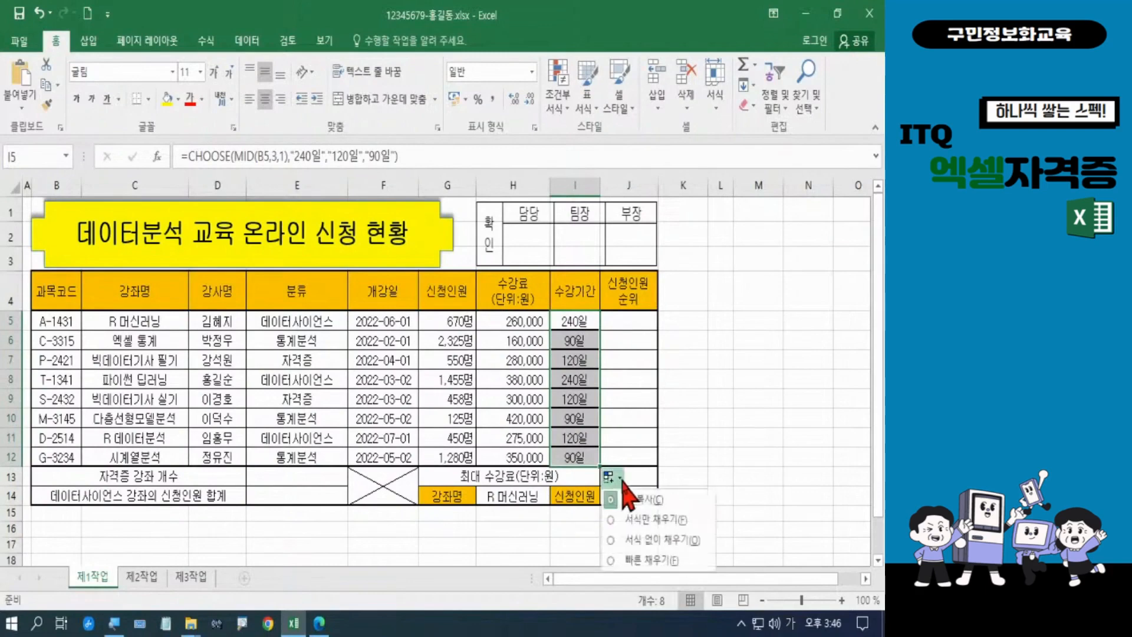
click(645, 541)
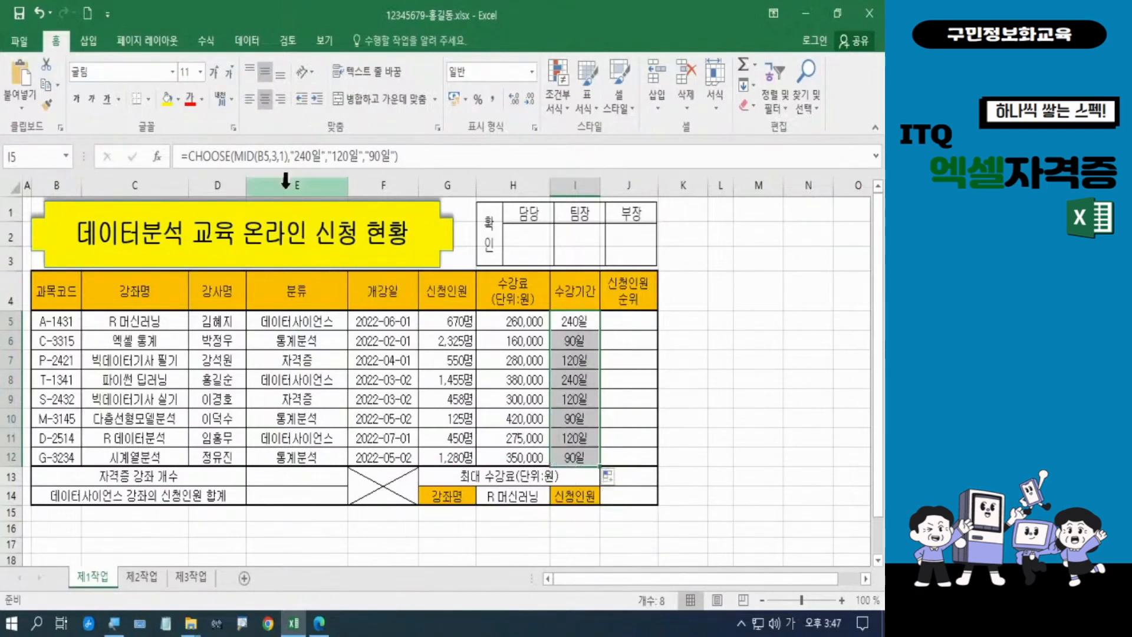
Right-align the 수강기간 values in I5:I12
key(alt+shift+F10)
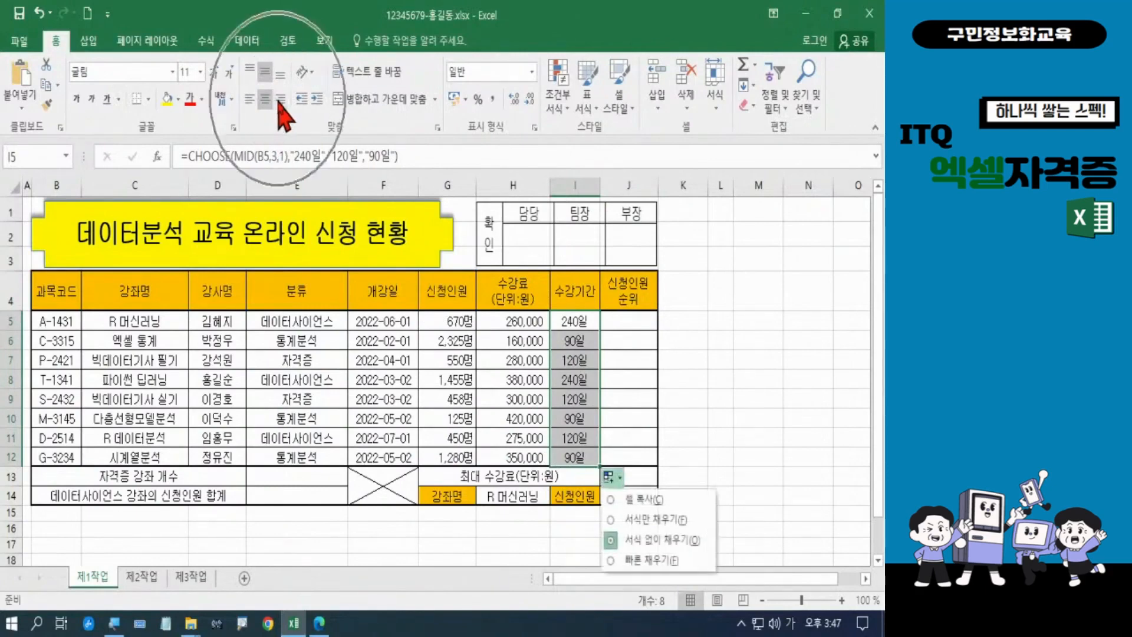
click(281, 100)
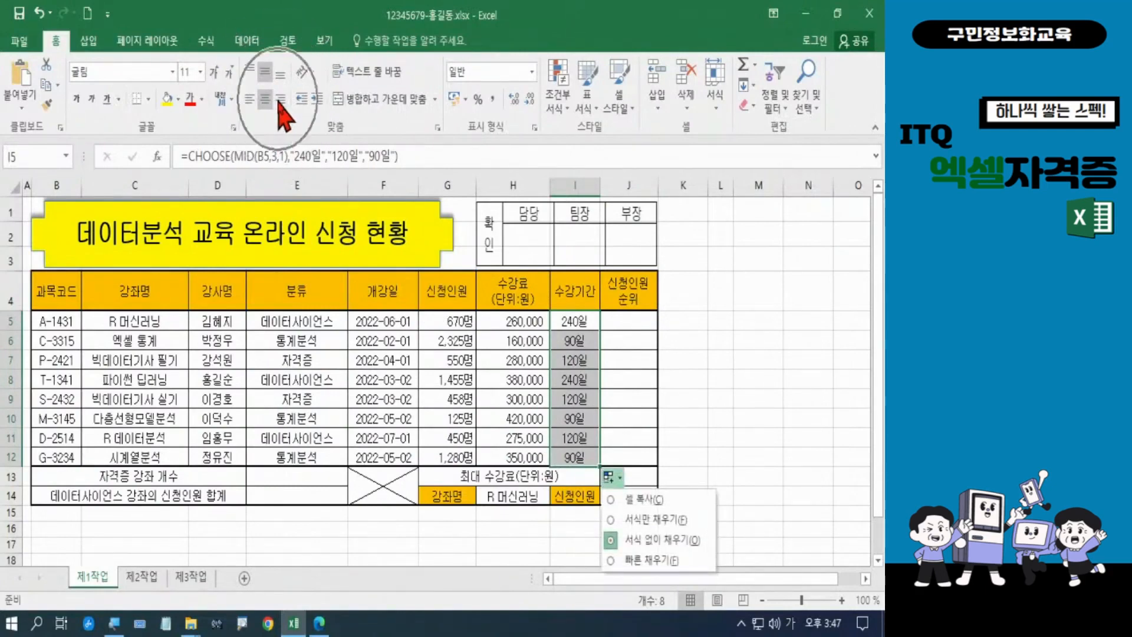
click(279, 101)
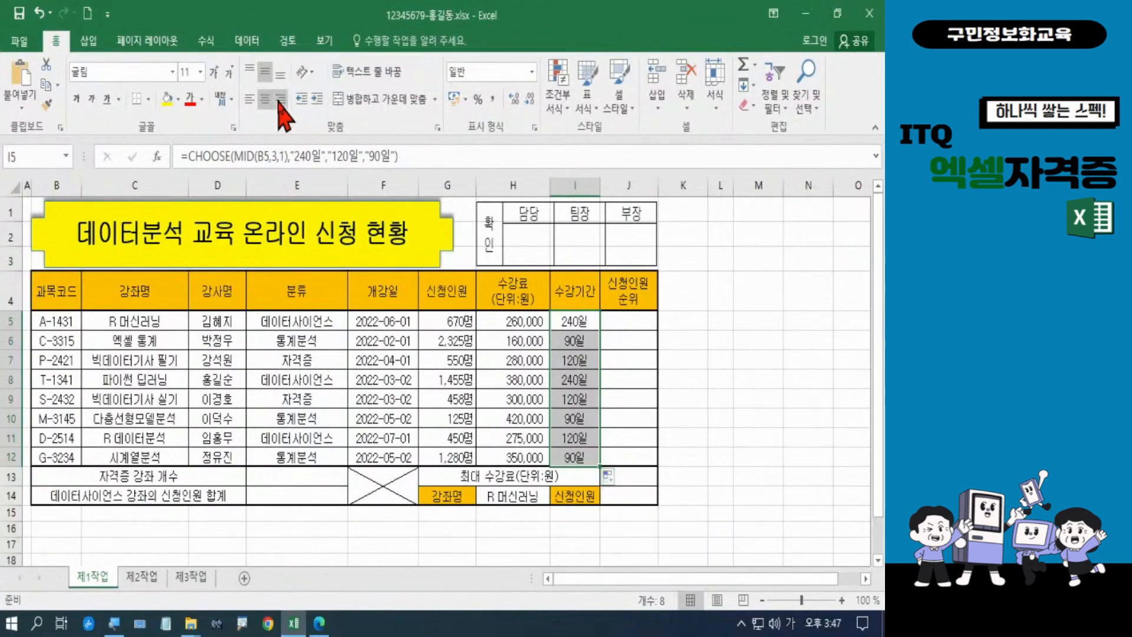
click(279, 101)
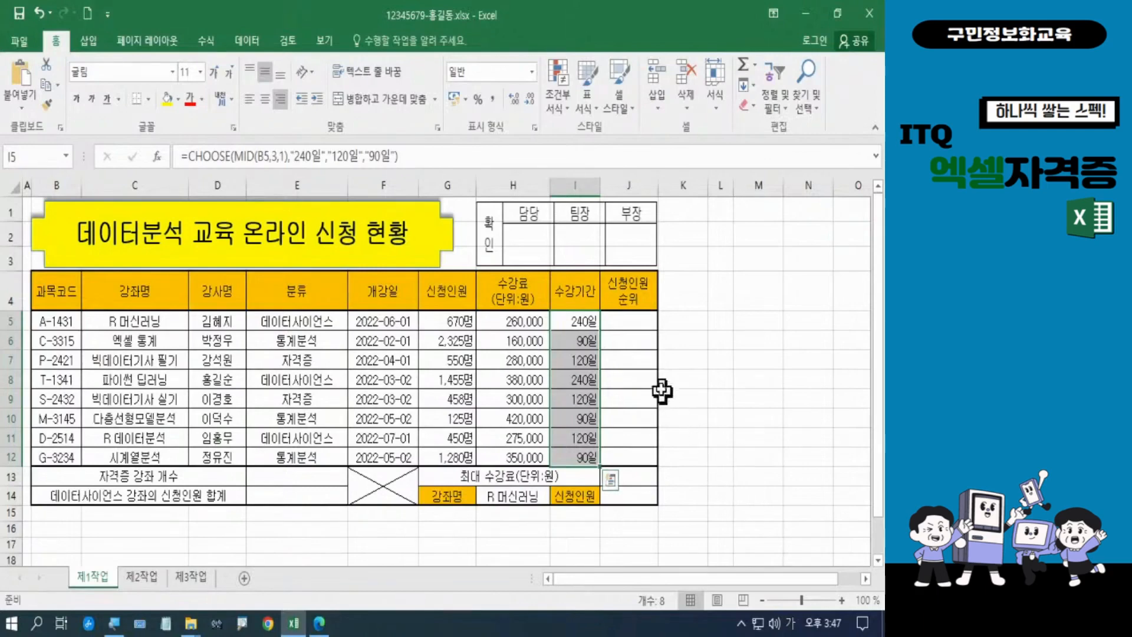
Select cell J5, read and highlight condition (2) for 신청인원 순위 in the exam PDF, and return to the Excel workbook
click(644, 320)
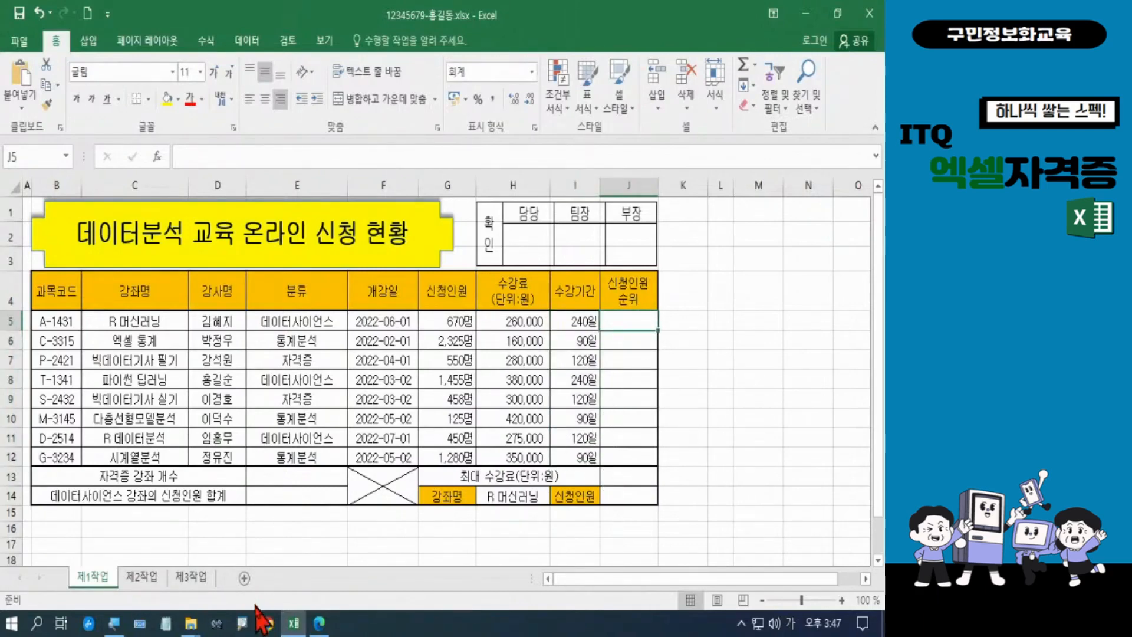
click(368, 598)
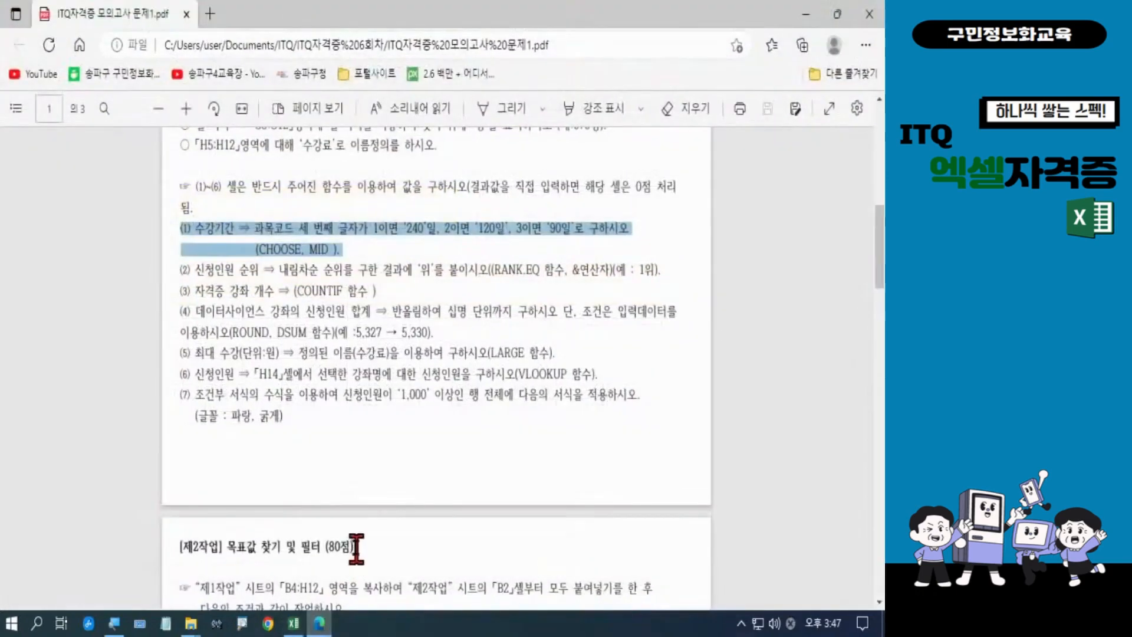
click(180, 271)
drag(180, 271, 672, 262)
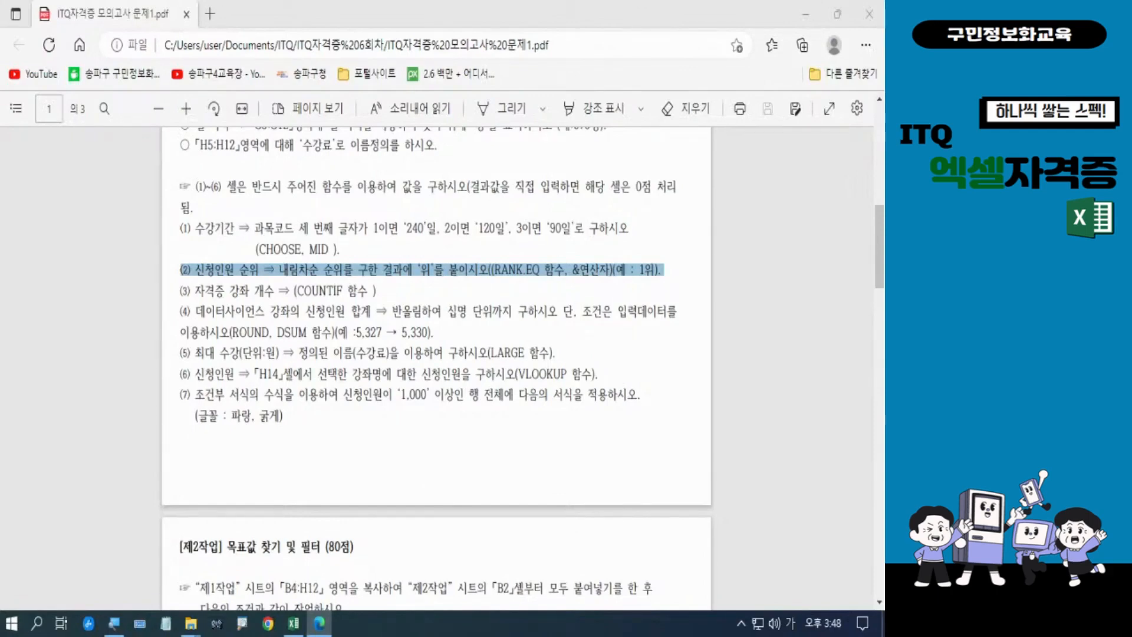
click(293, 623)
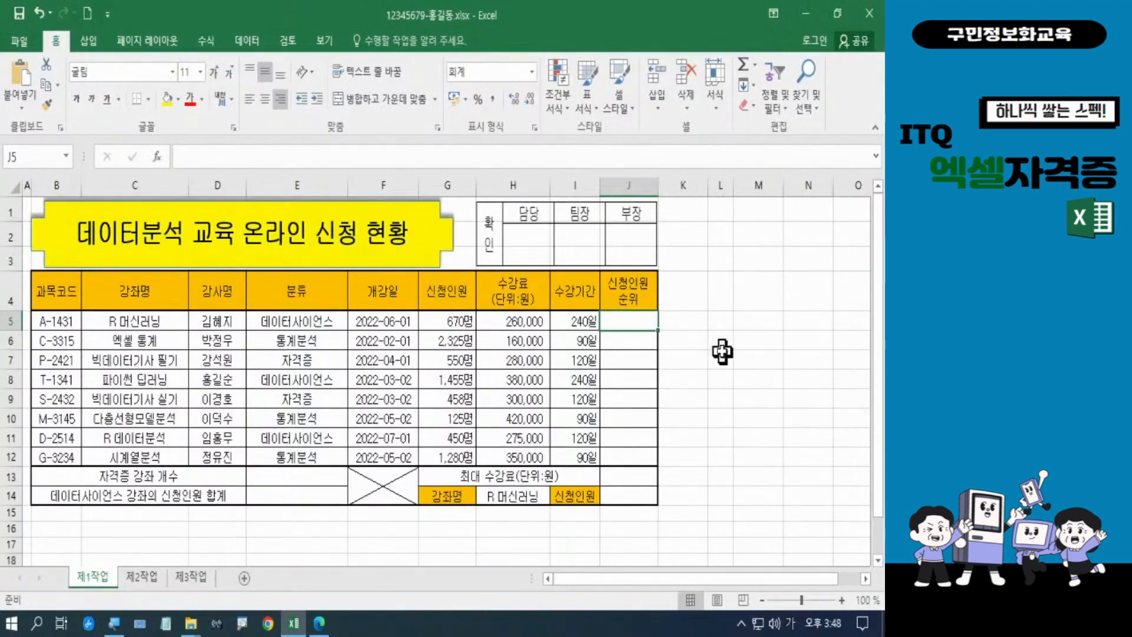
Start a RANK.EQ formula in J5 with G5 as the number to rank
text(=)
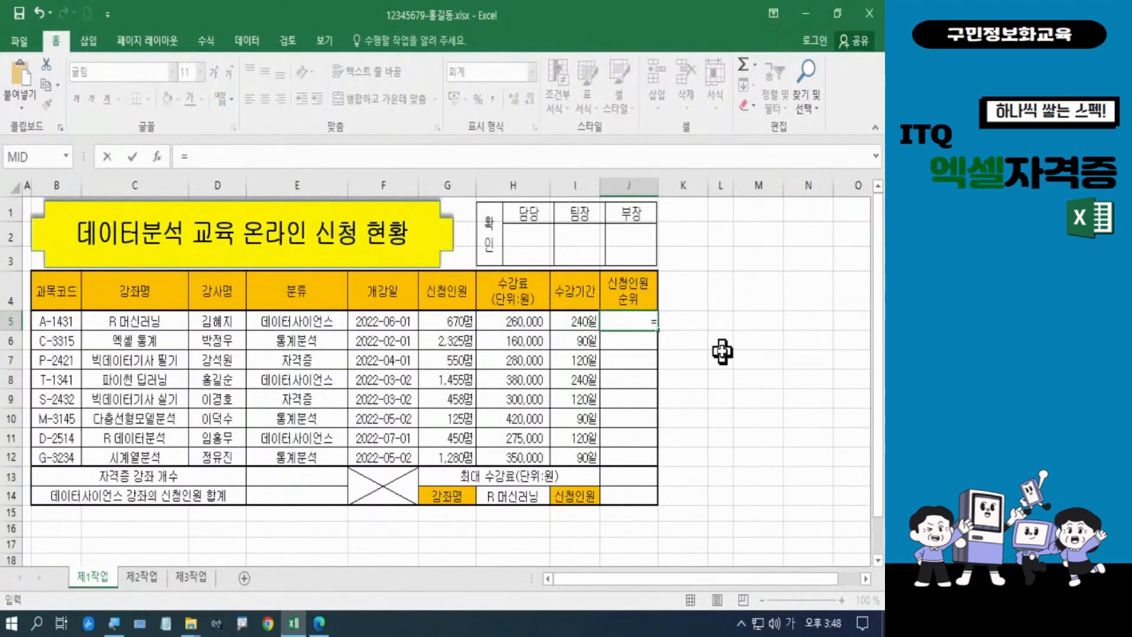
key(Hangul)
text(ra)
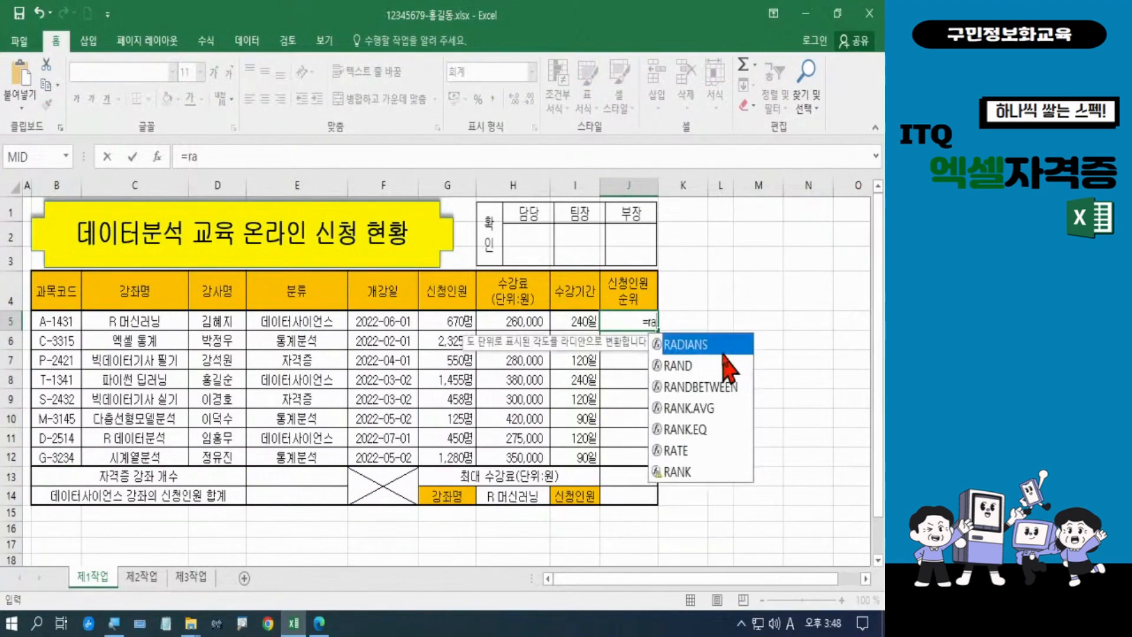
text(nk)
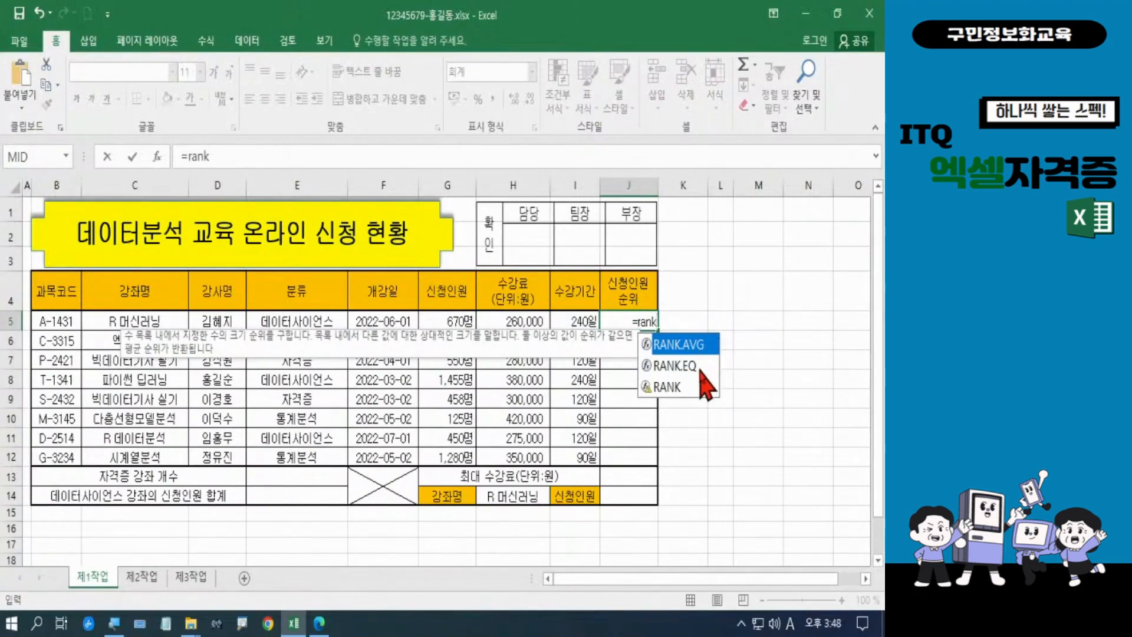
click(701, 371)
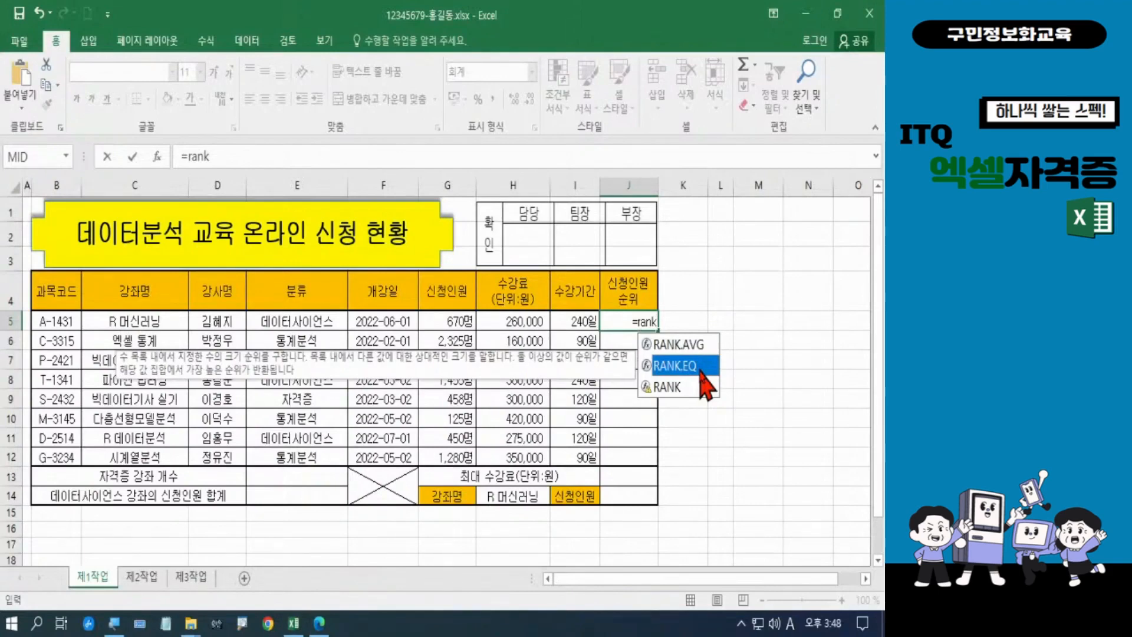
double_click(700, 366)
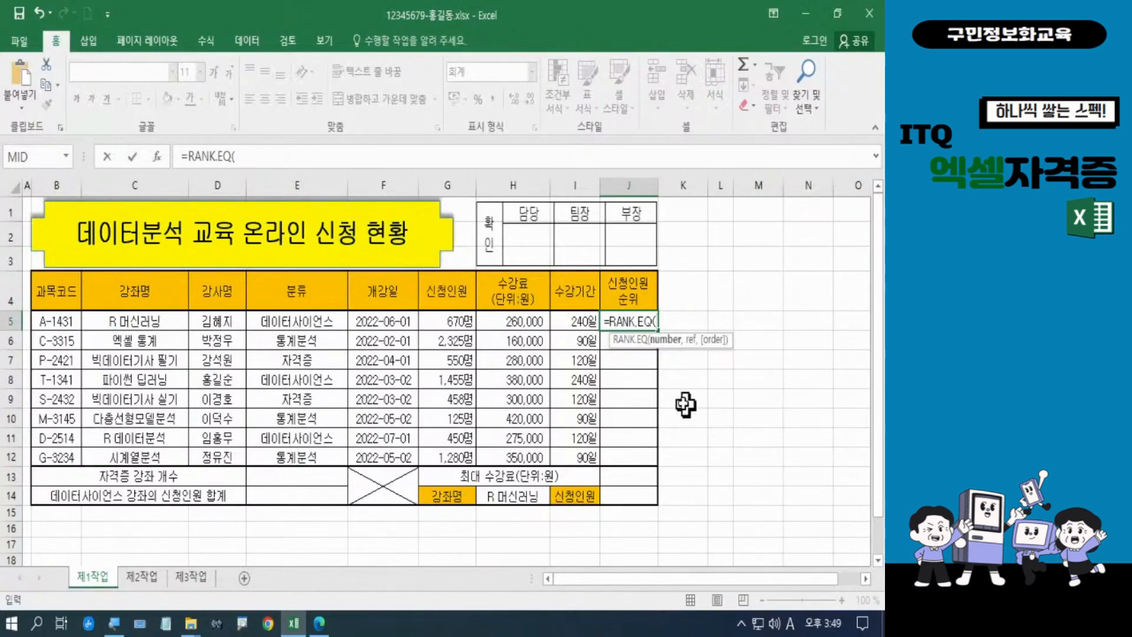
click(465, 320)
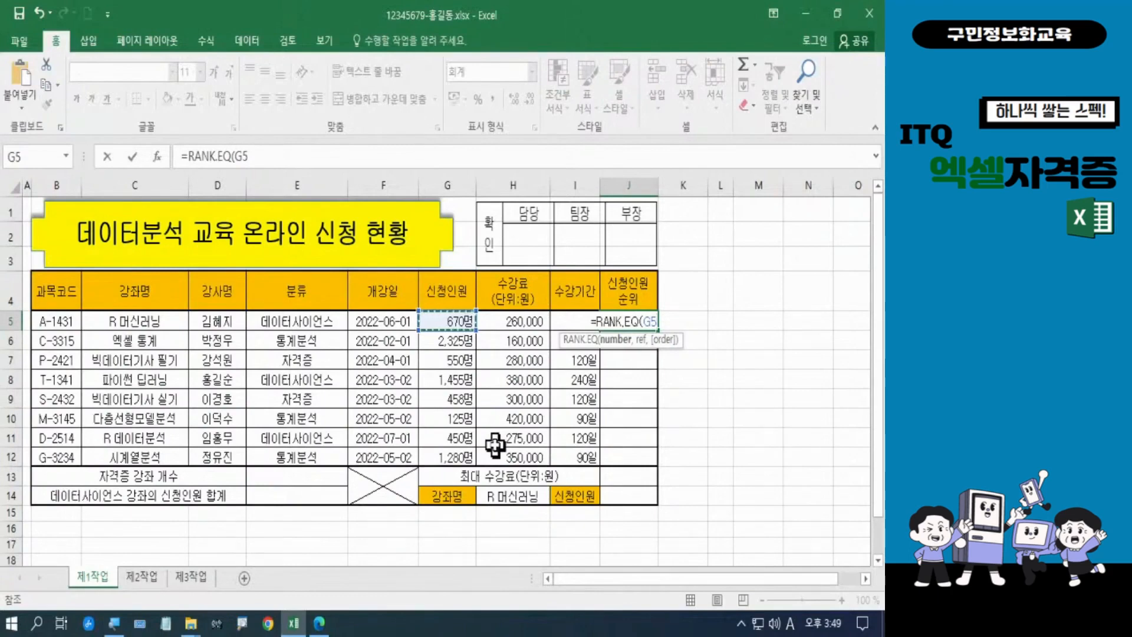
text(,)
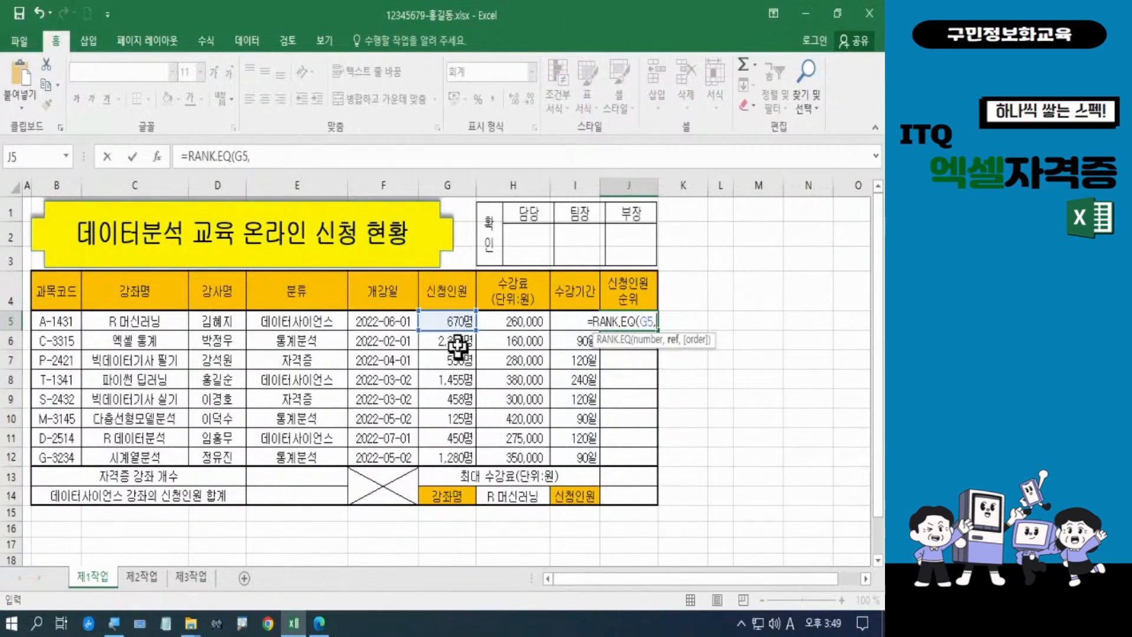
Set the absolute range $G$5:$G$12 as the RANK.EQ reference in J5, then close and enter the formula
drag(445, 317, 439, 454)
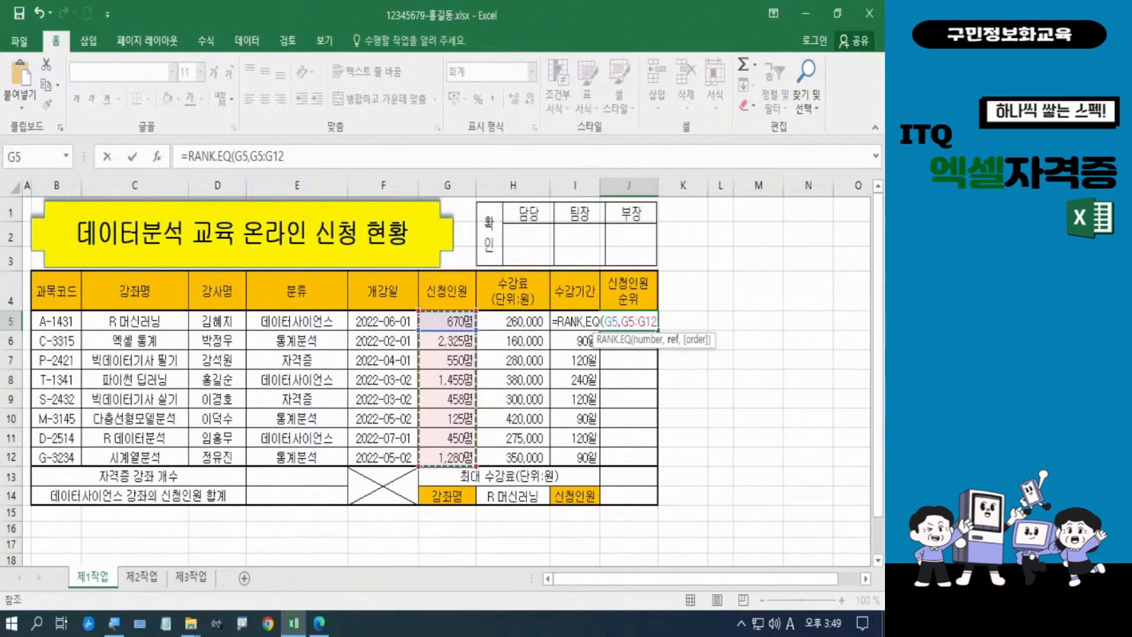
drag(419, 304, 475, 467)
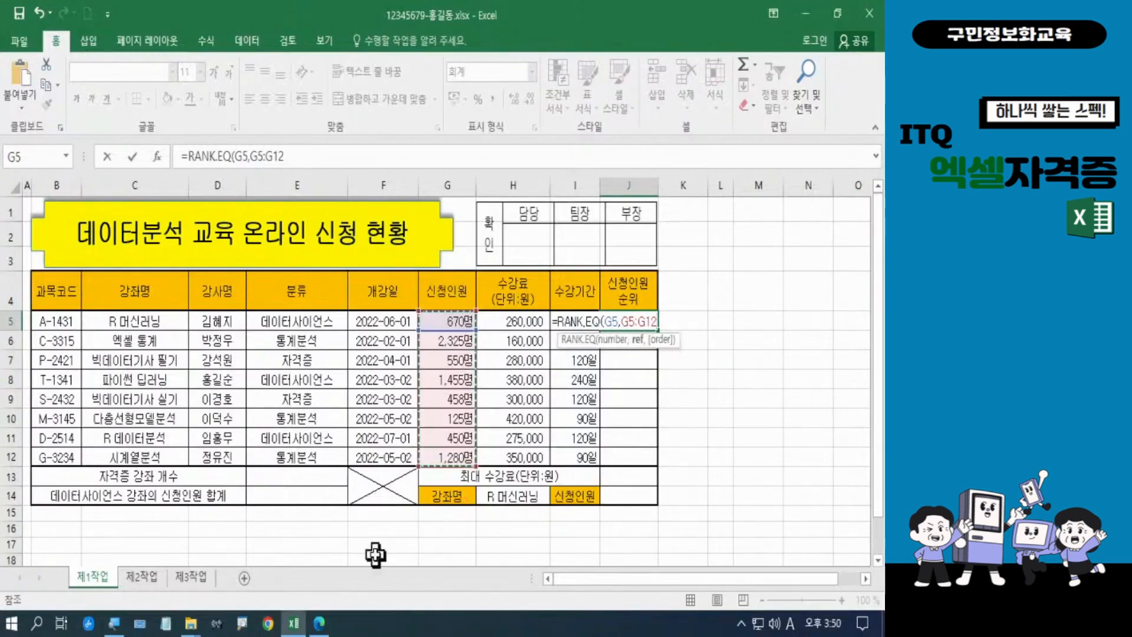
key(F4)
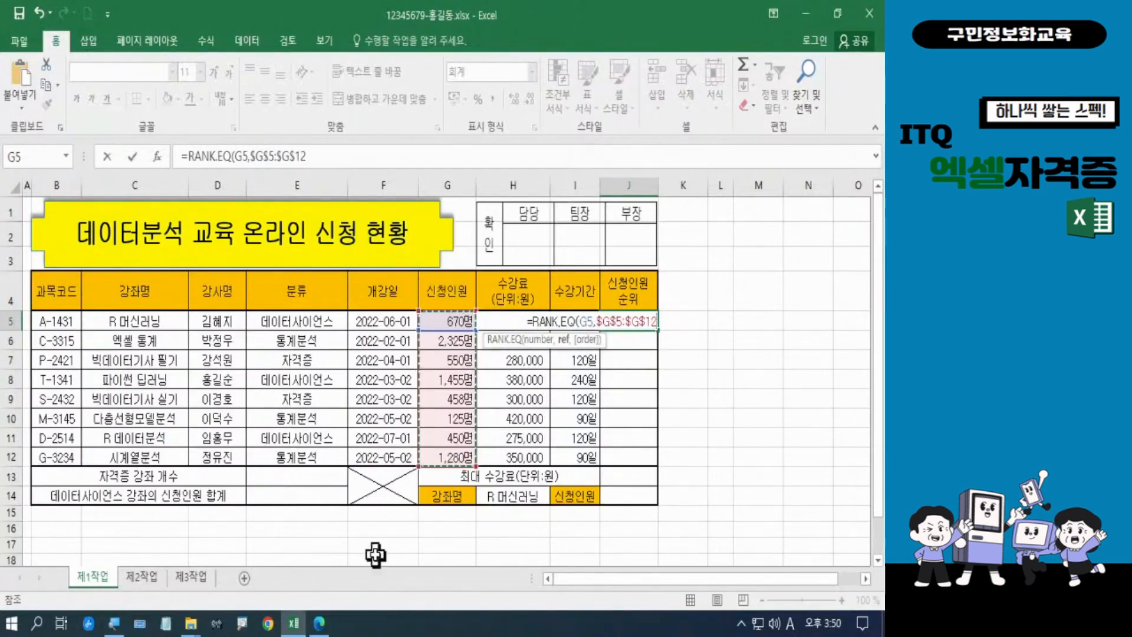
text())
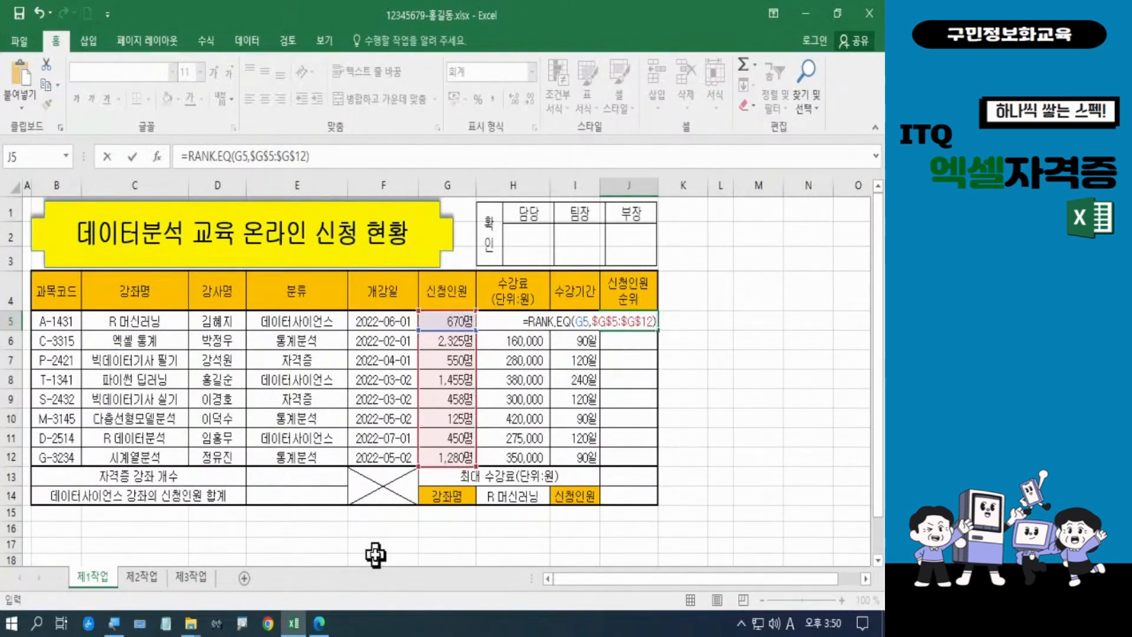
key(Return)
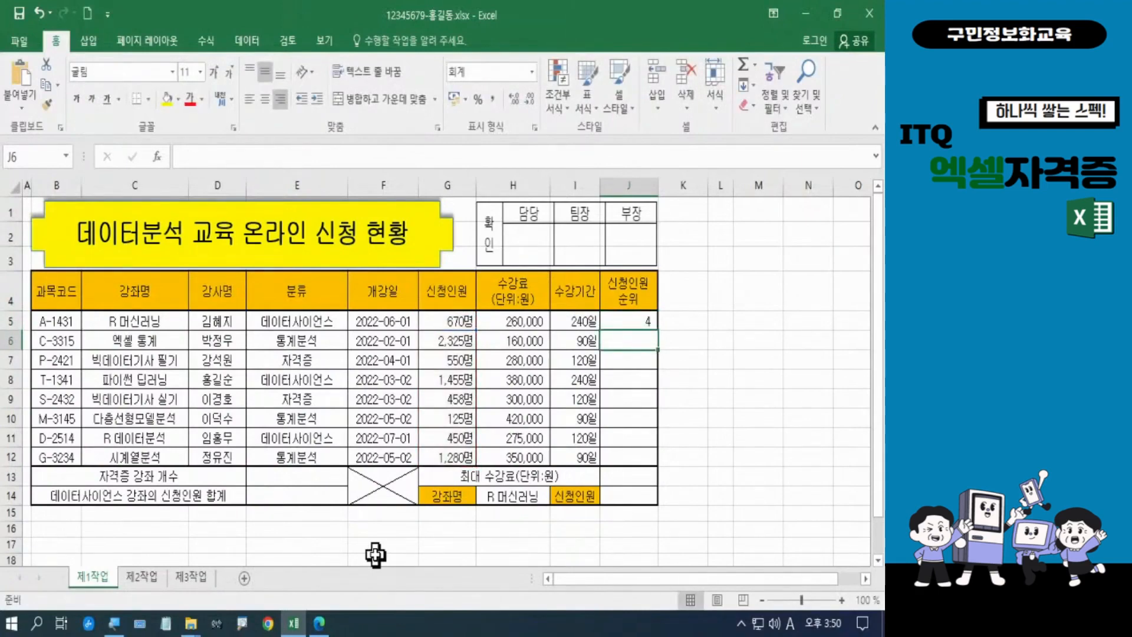
Append &"위" to the RANK.EQ formula in J5 and enter it
click(842, 600)
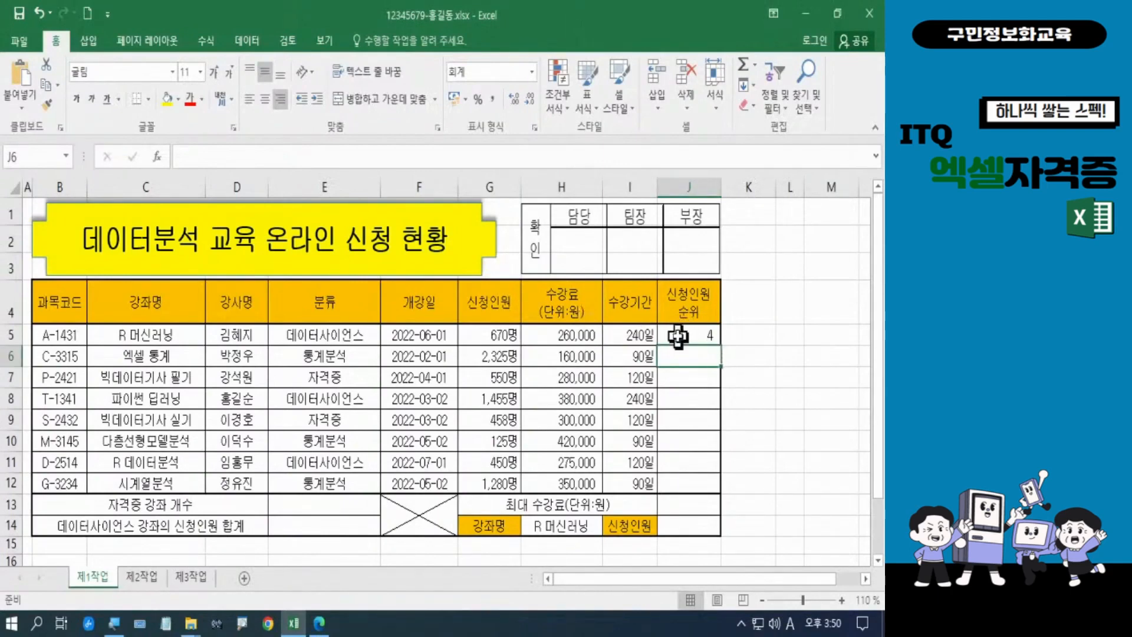
click(678, 336)
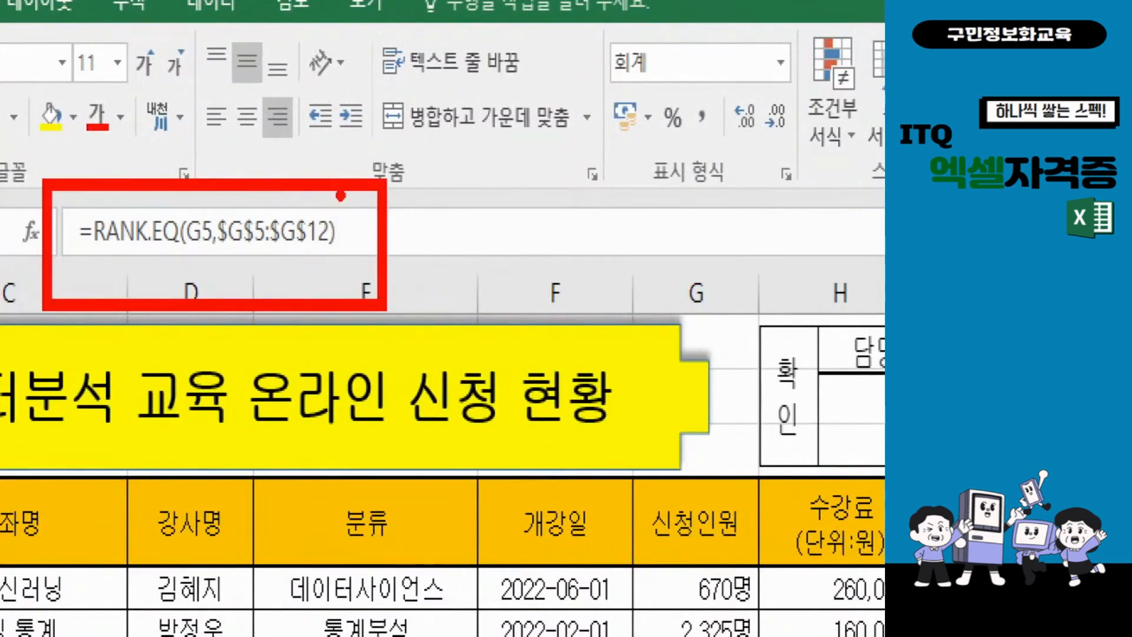
mouse_move(340, 195)
mouse_down()
mouse_move(350, 221)
mouse_move(380, 176)
mouse_up()
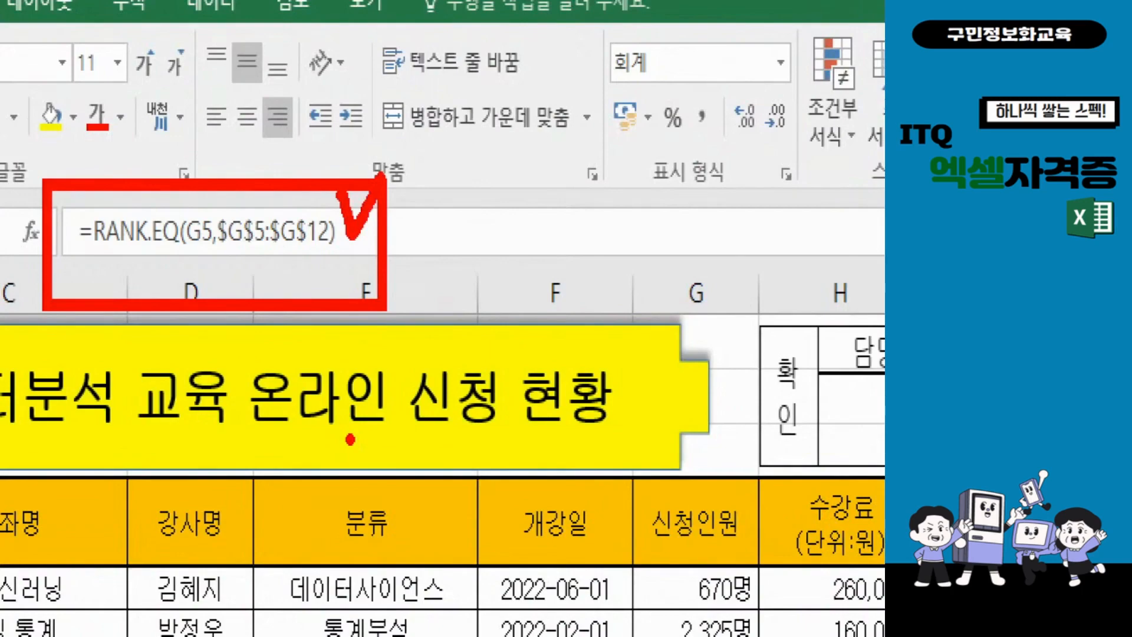
key(Escape)
click(352, 155)
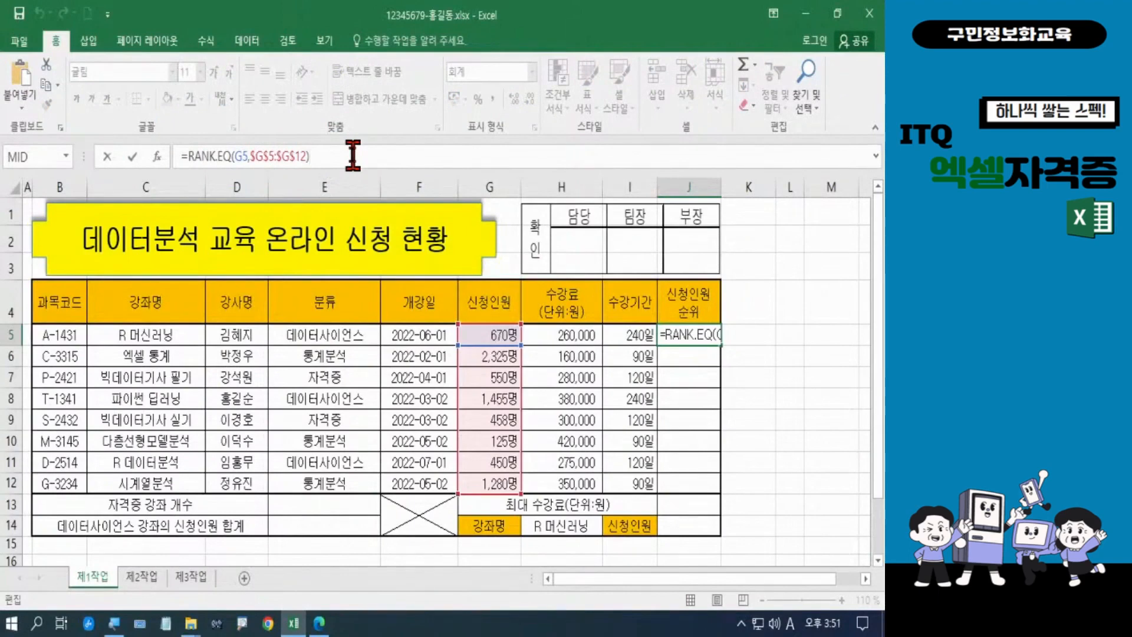
text(&)
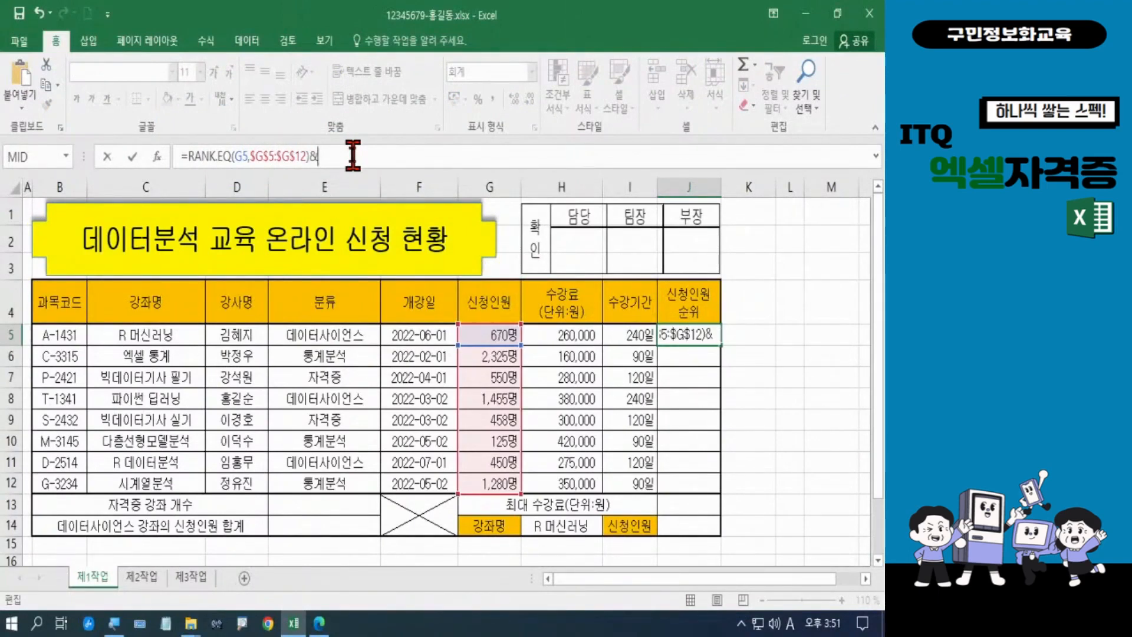
text("dnl")
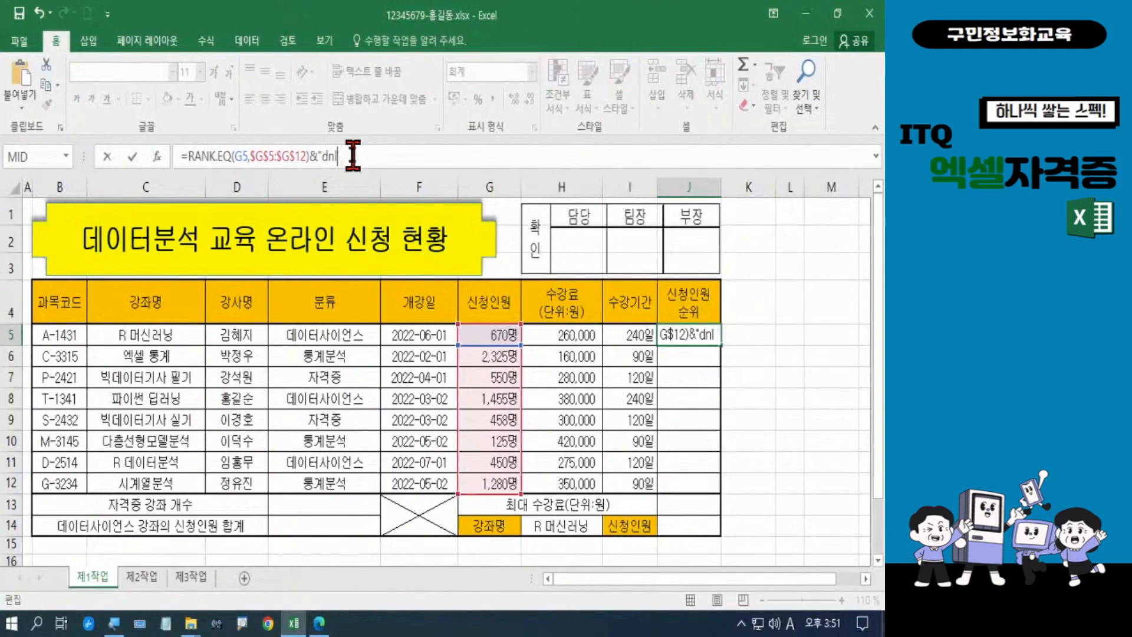
key(BackSpace)
key(BackSpace)
key(BackSpace)
key(BackSpace)
key(Hangul)
text(위")
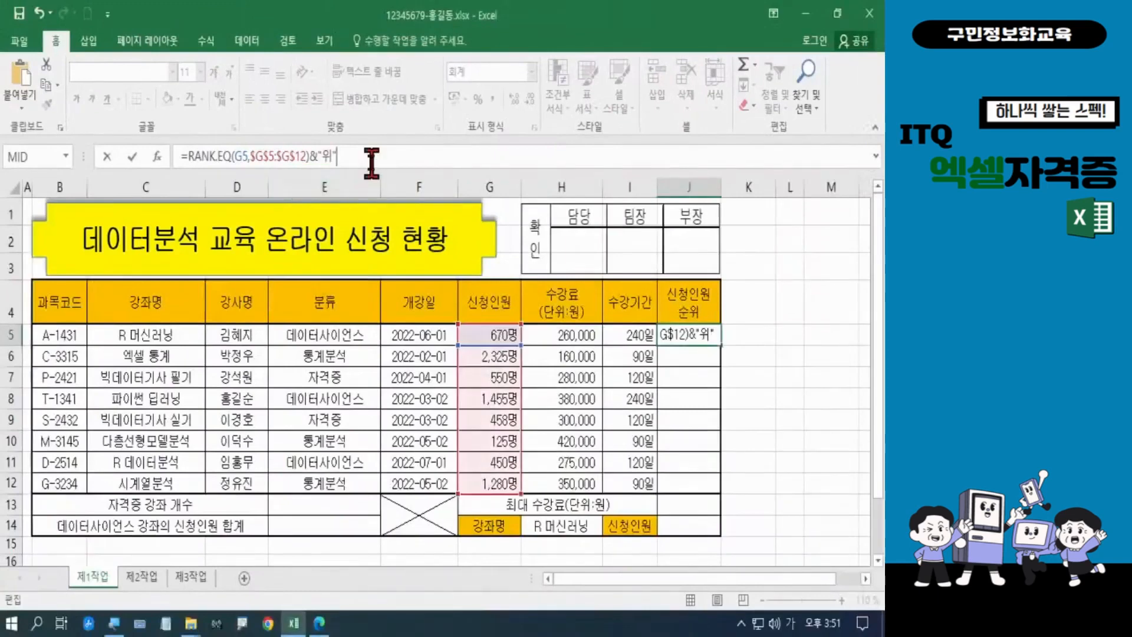
key(Return)
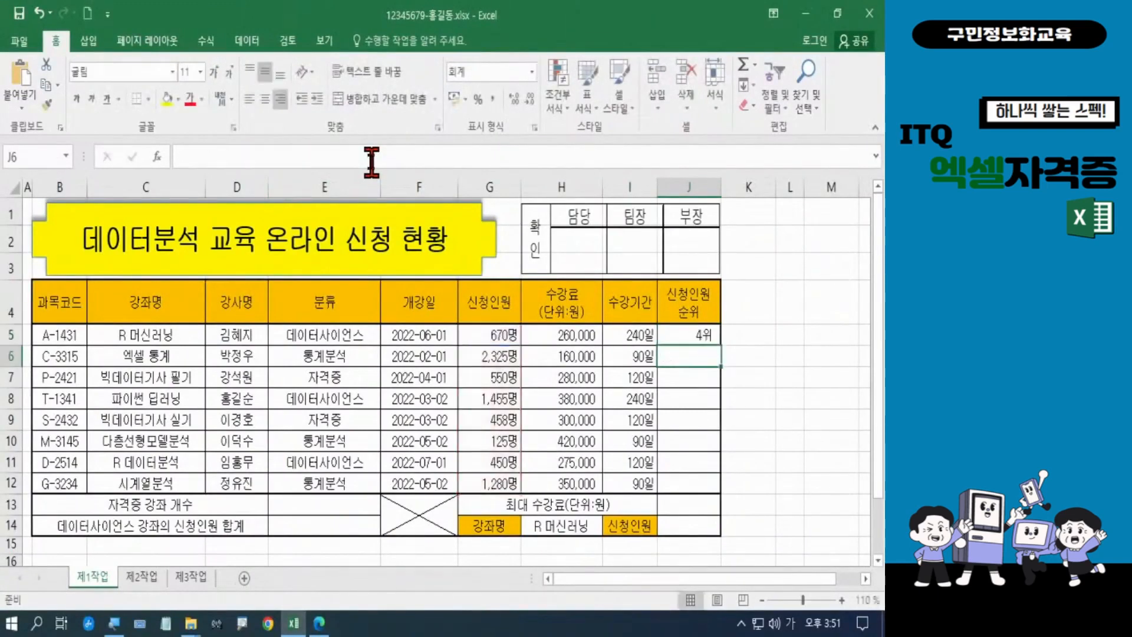
Fill the J5 formula down the 신청인원 순위 column to J12 without formatting (서식 없이 채우기)
click(707, 339)
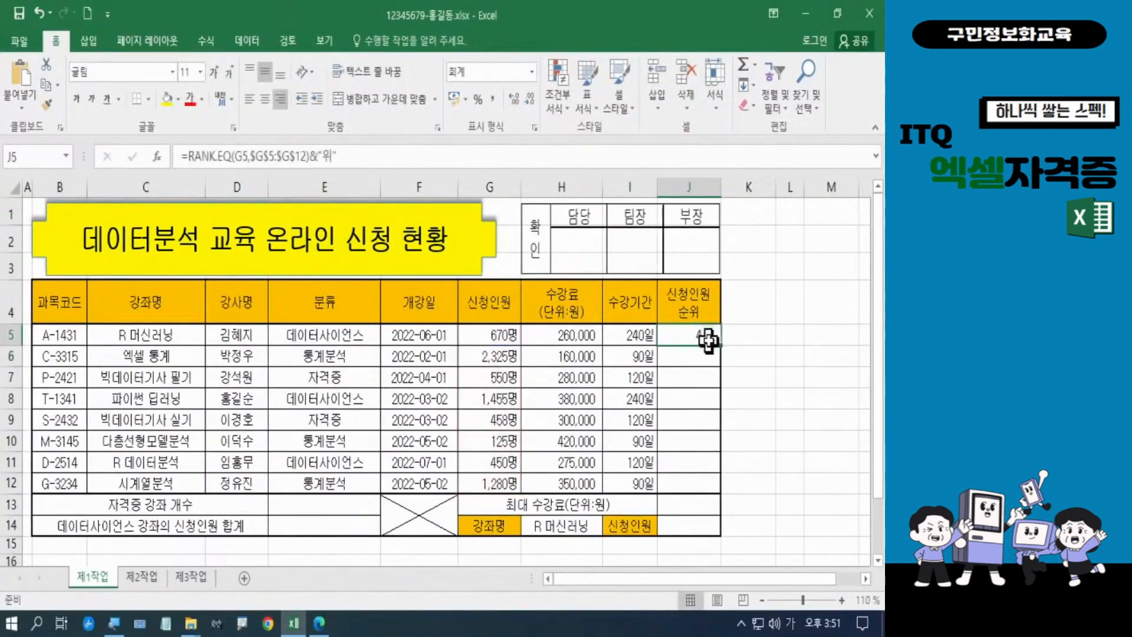
drag(720, 345, 717, 490)
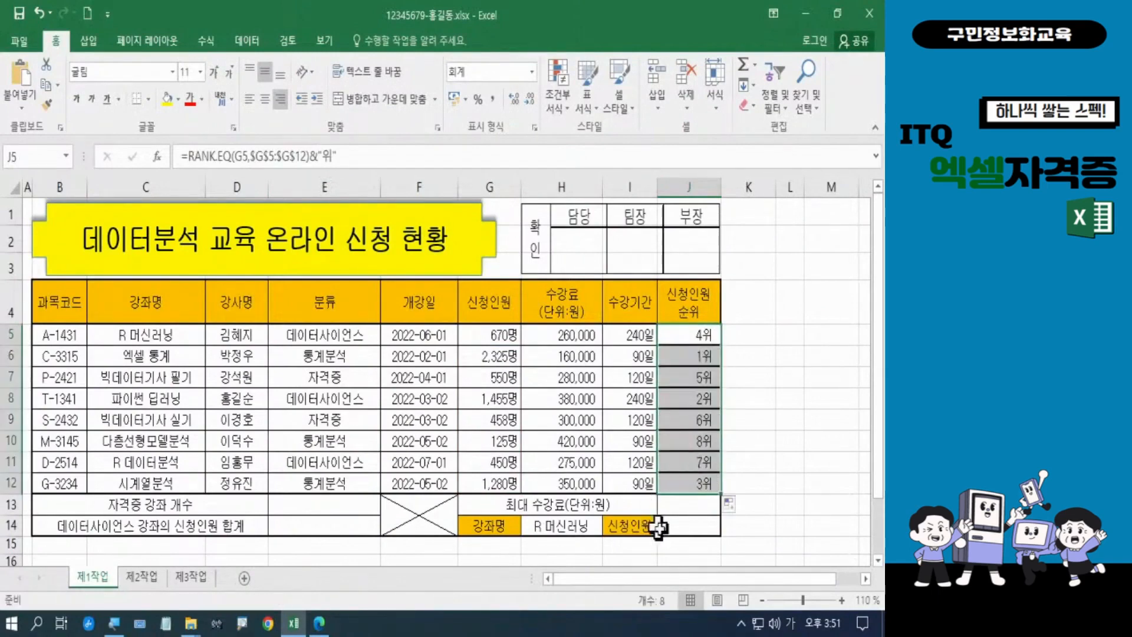
click(738, 505)
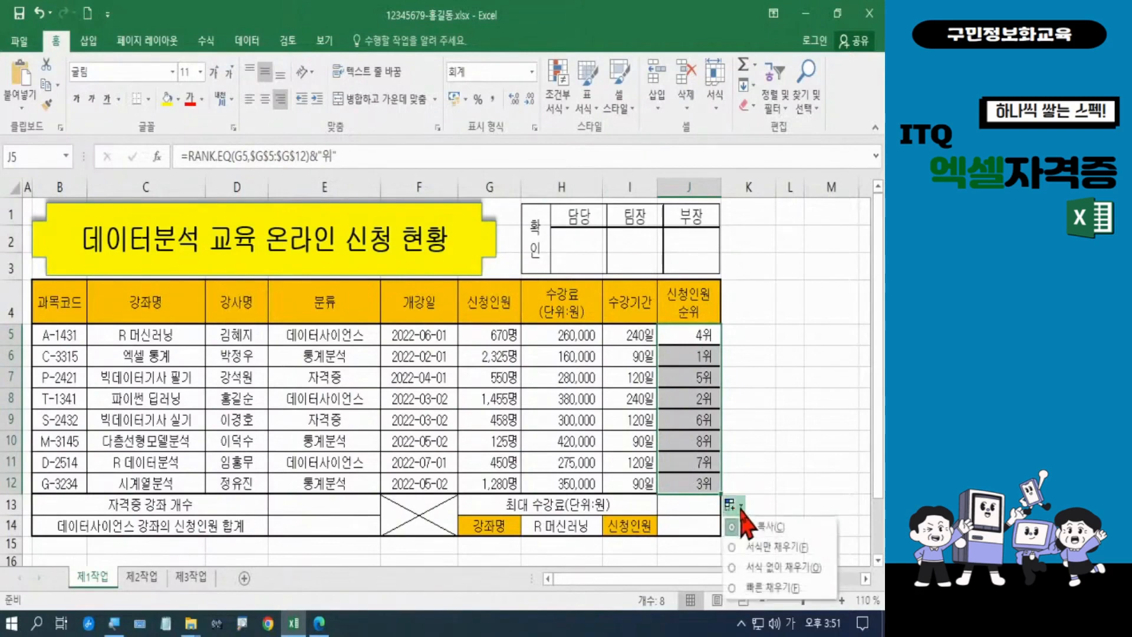
click(766, 568)
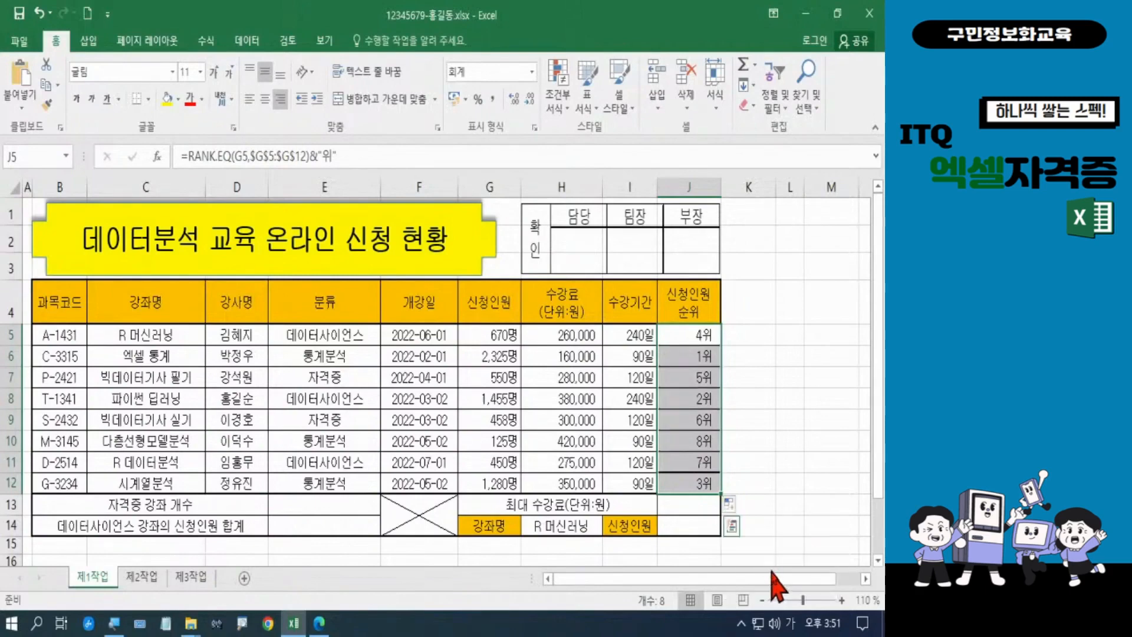
click(821, 497)
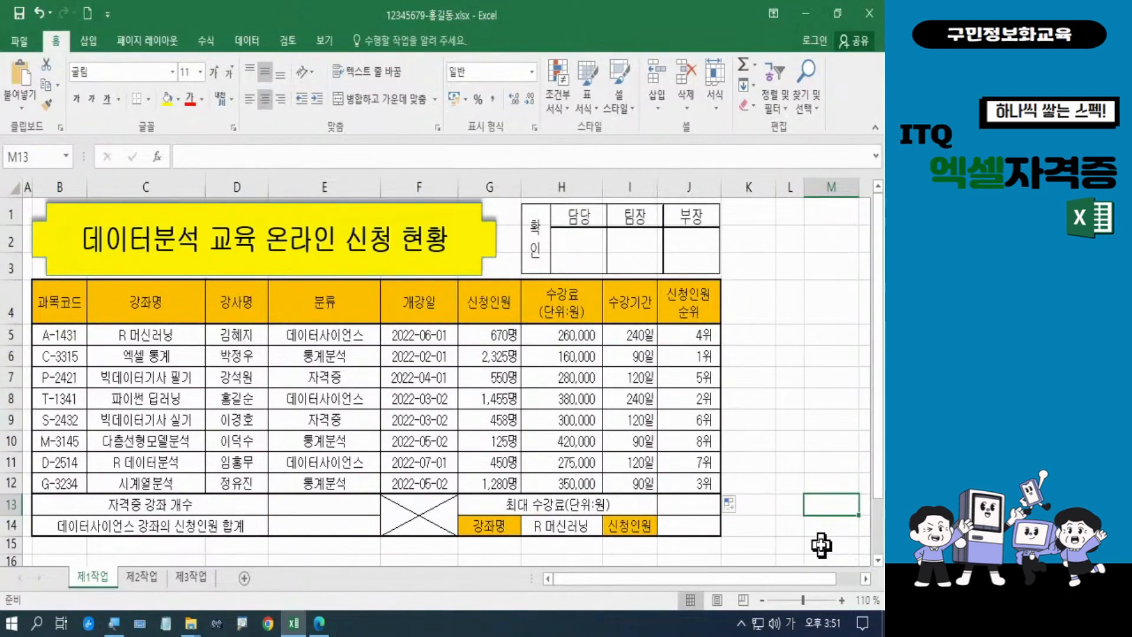
Switch to the exam PDF, highlight condition (3) for 자격증 강좌 개수, and return to the Excel workbook
click(318, 623)
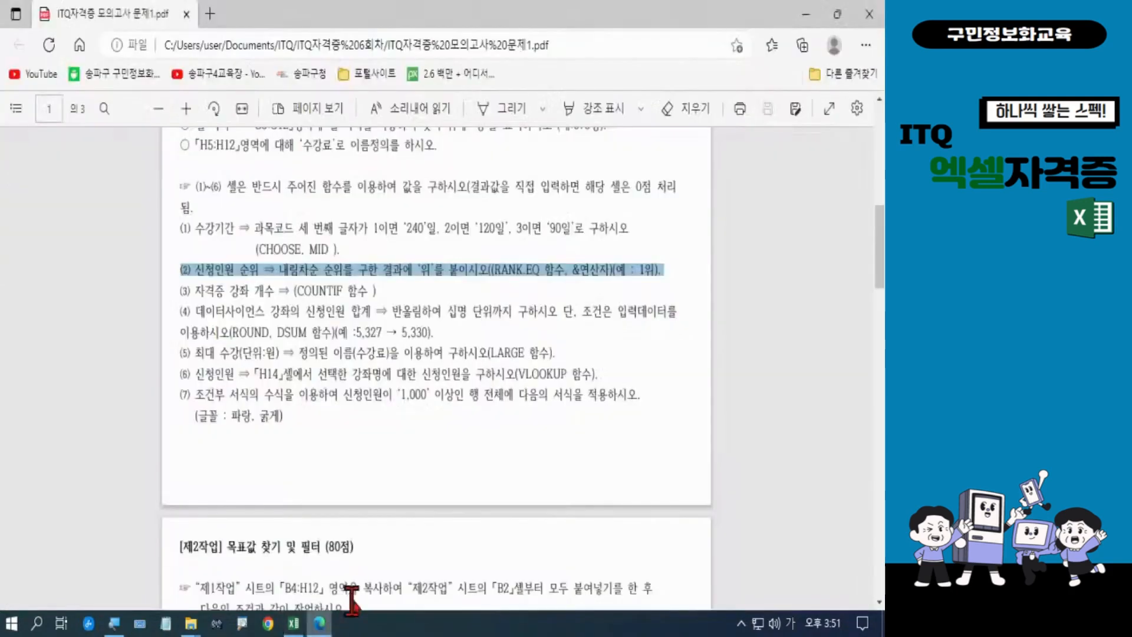
drag(178, 290, 378, 291)
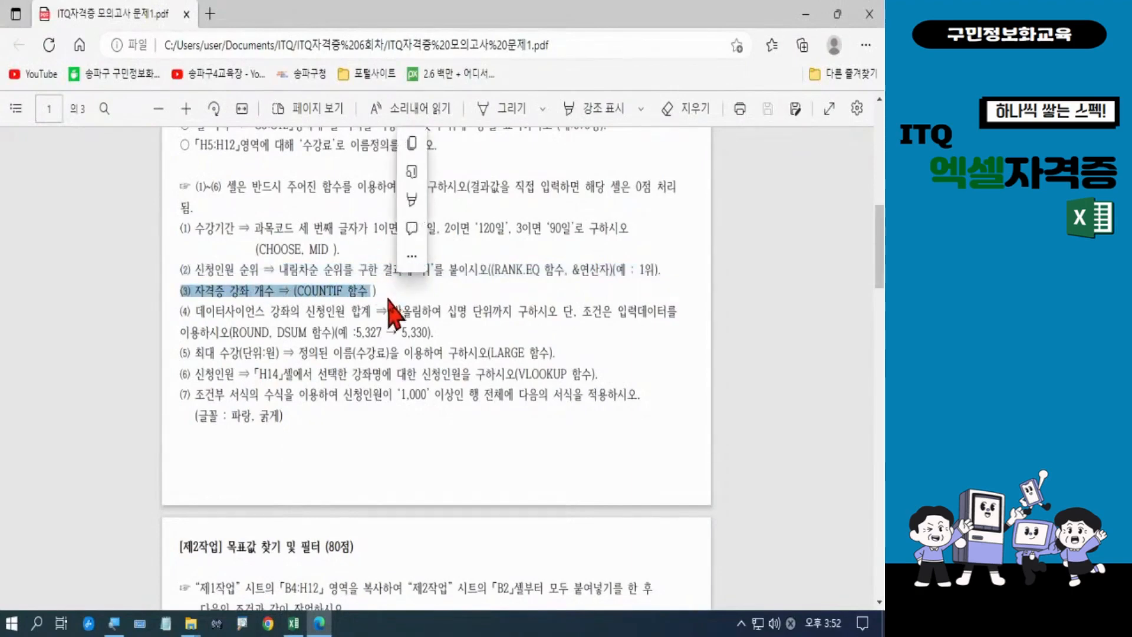
key(alt+Tab)
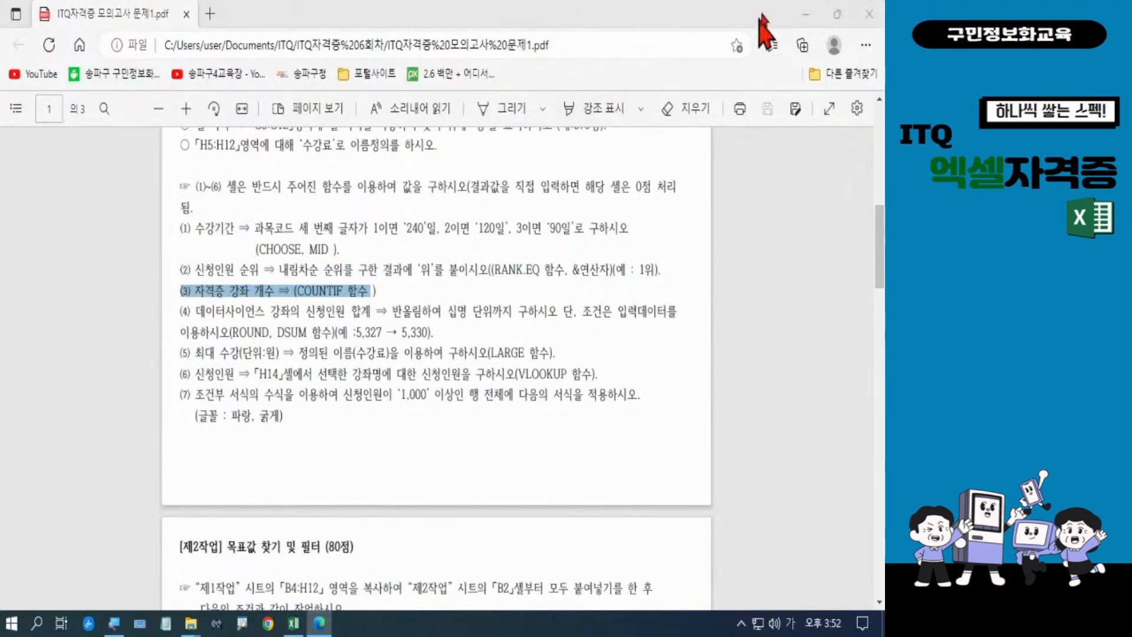
click(800, 16)
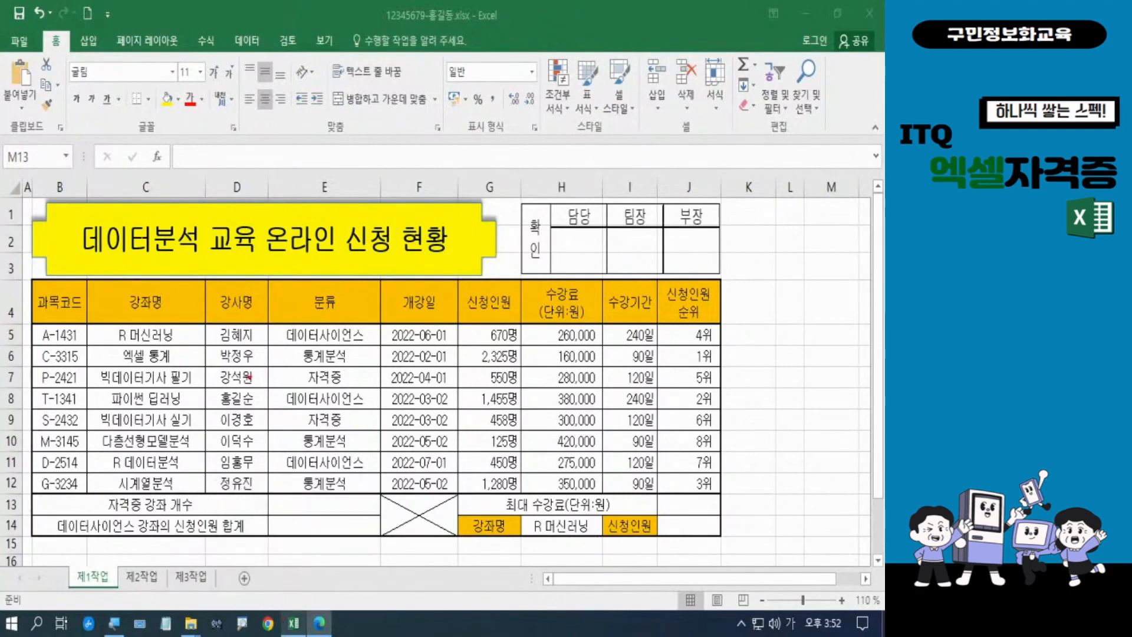
mouse_move(275, 360)
mouse_down()
mouse_move(317, 384)
mouse_move(367, 389)
mouse_up()
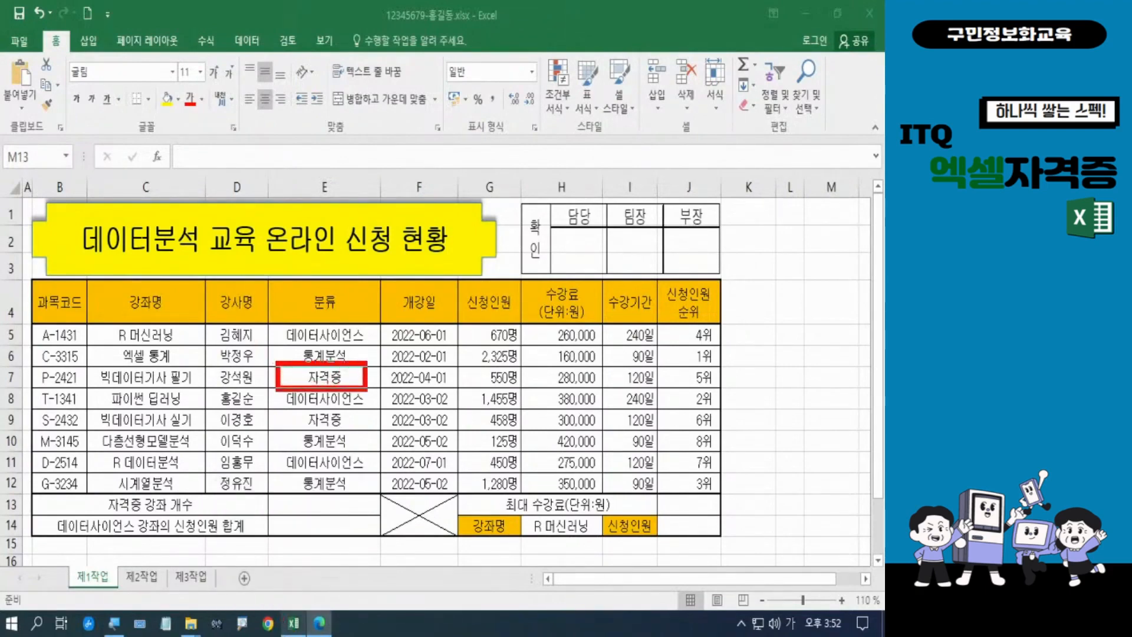
drag(292, 408, 360, 427)
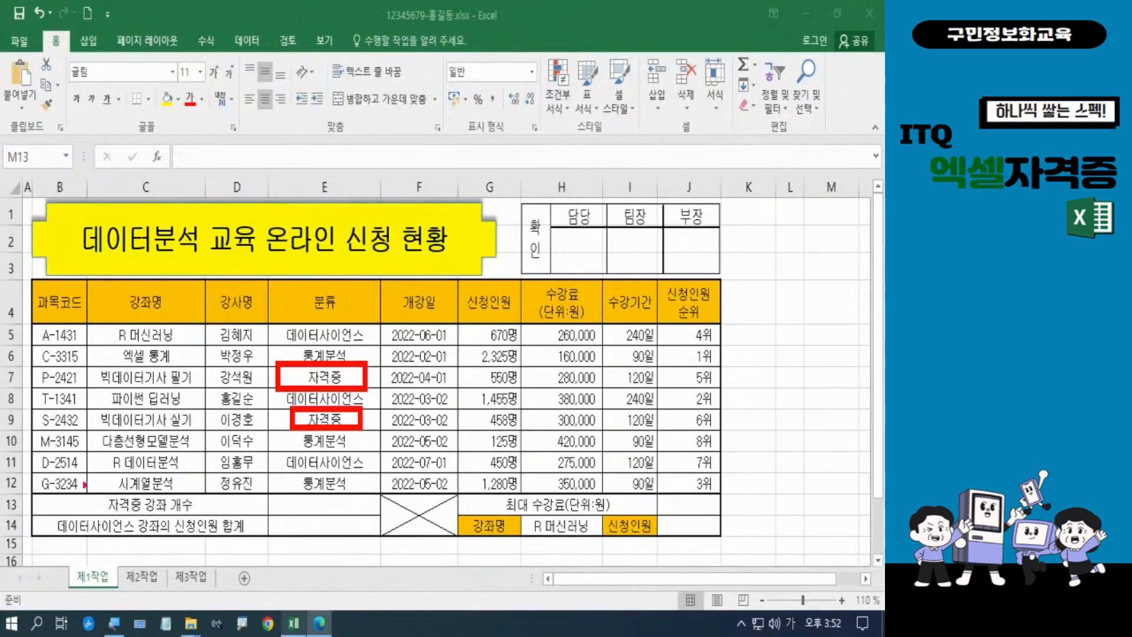
mouse_move(42, 487)
mouse_down()
mouse_move(158, 511)
mouse_move(383, 514)
mouse_up()
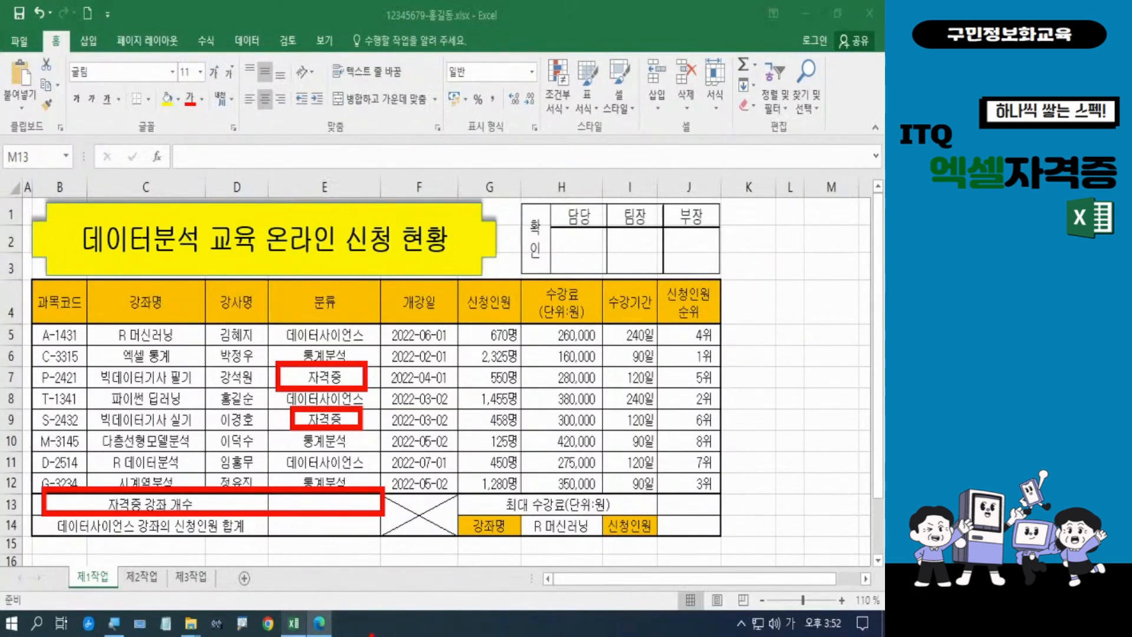
key(Escape)
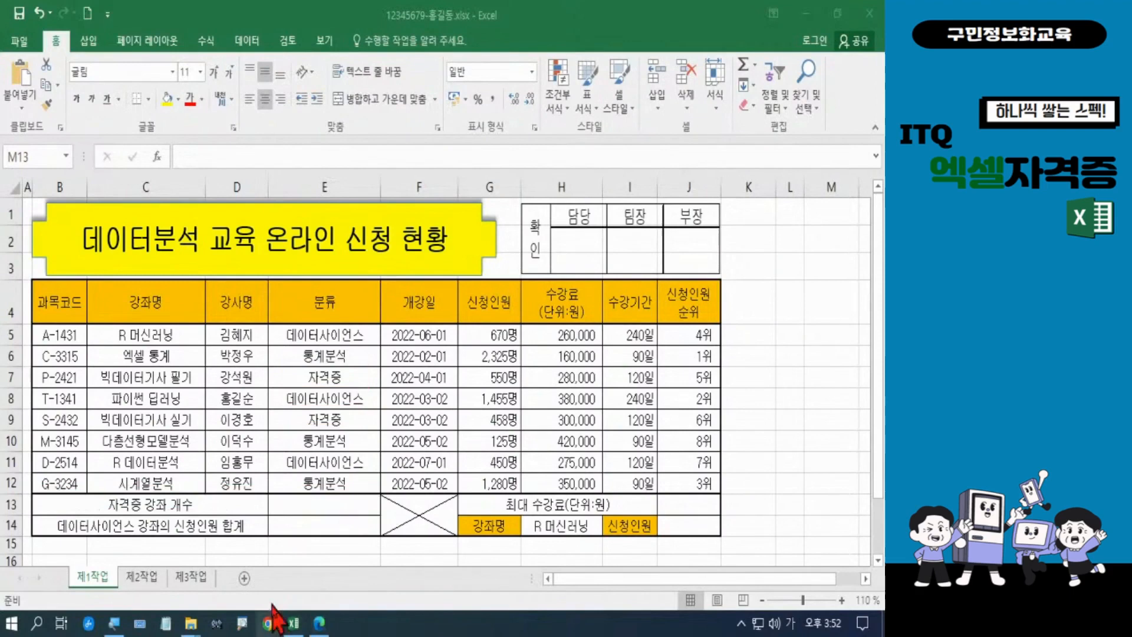
Start a COUNTIF formula in E13 for 자격증 강좌 개수
click(290, 502)
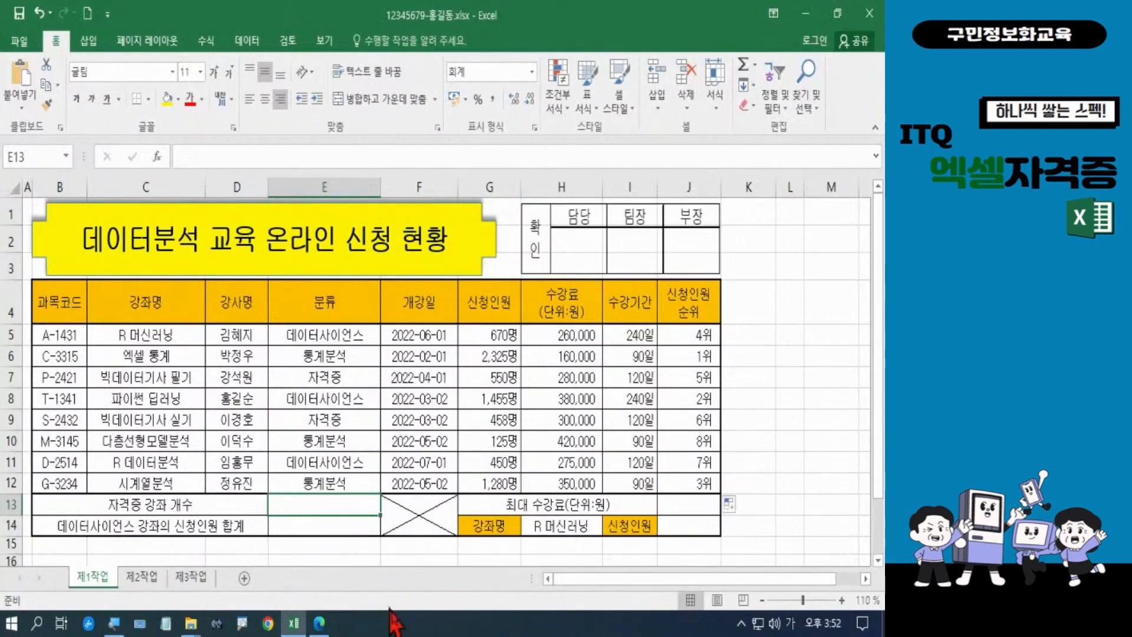
text(=)
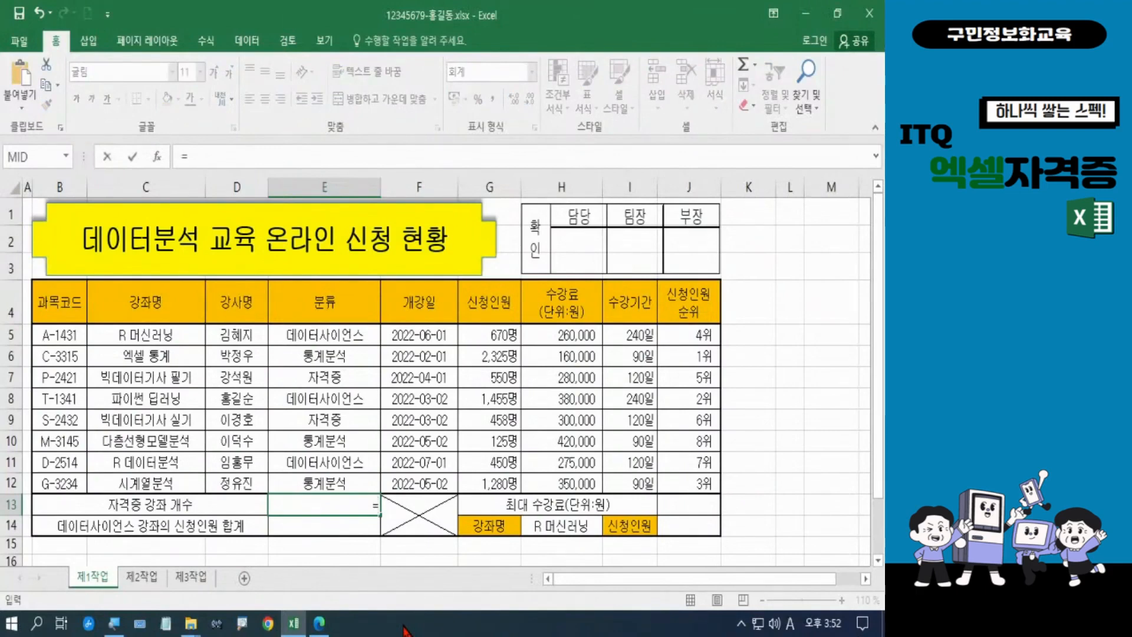
text(count)
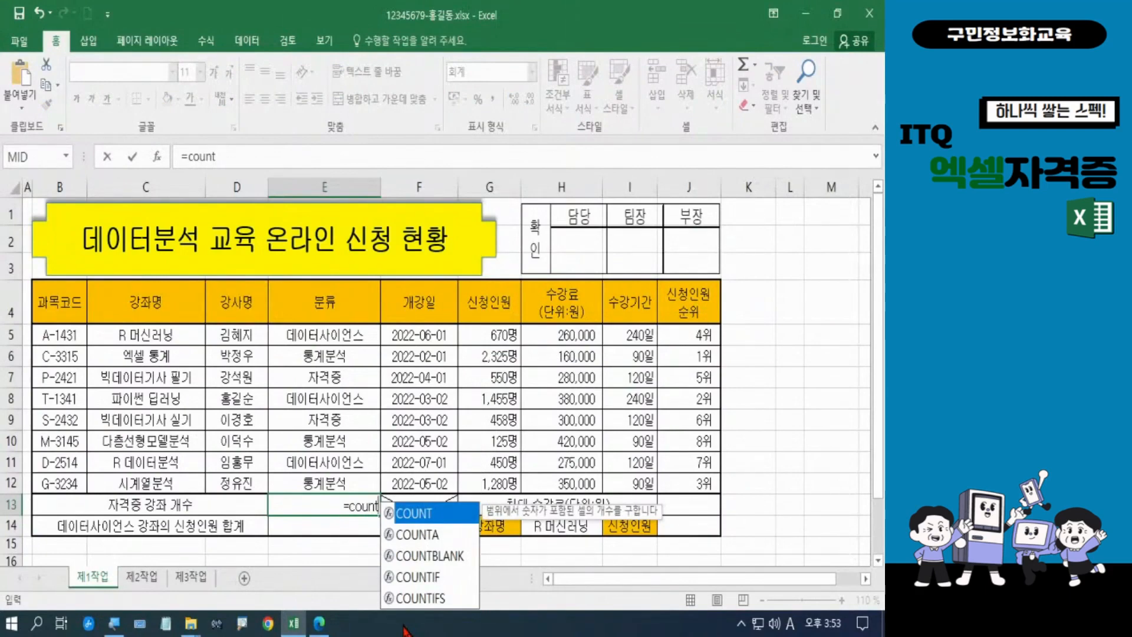
click(420, 578)
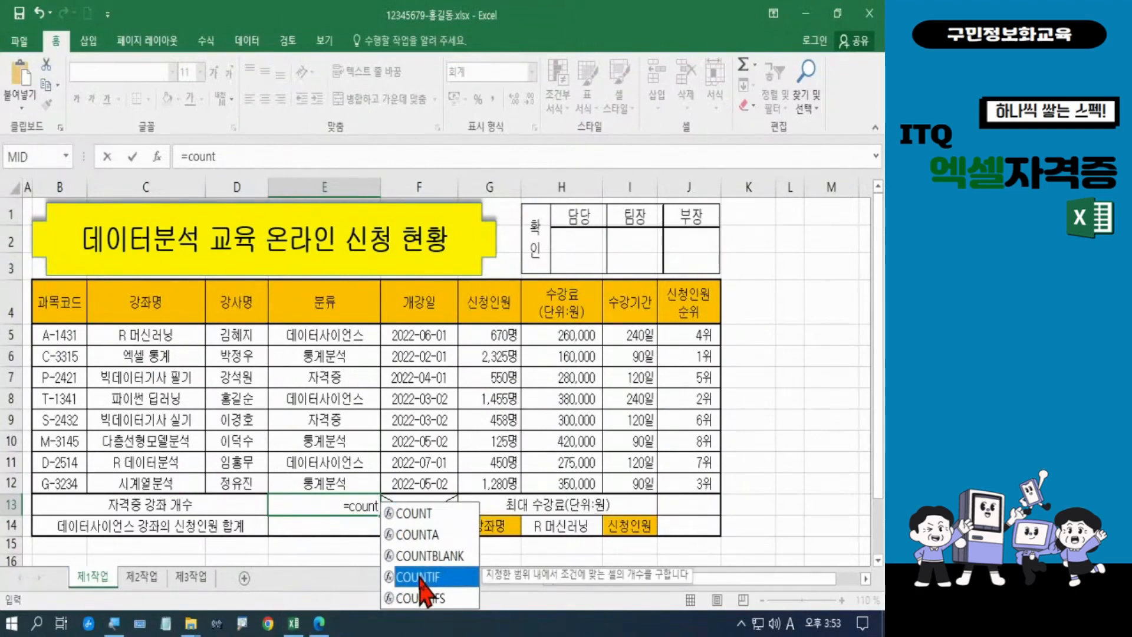
double_click(420, 577)
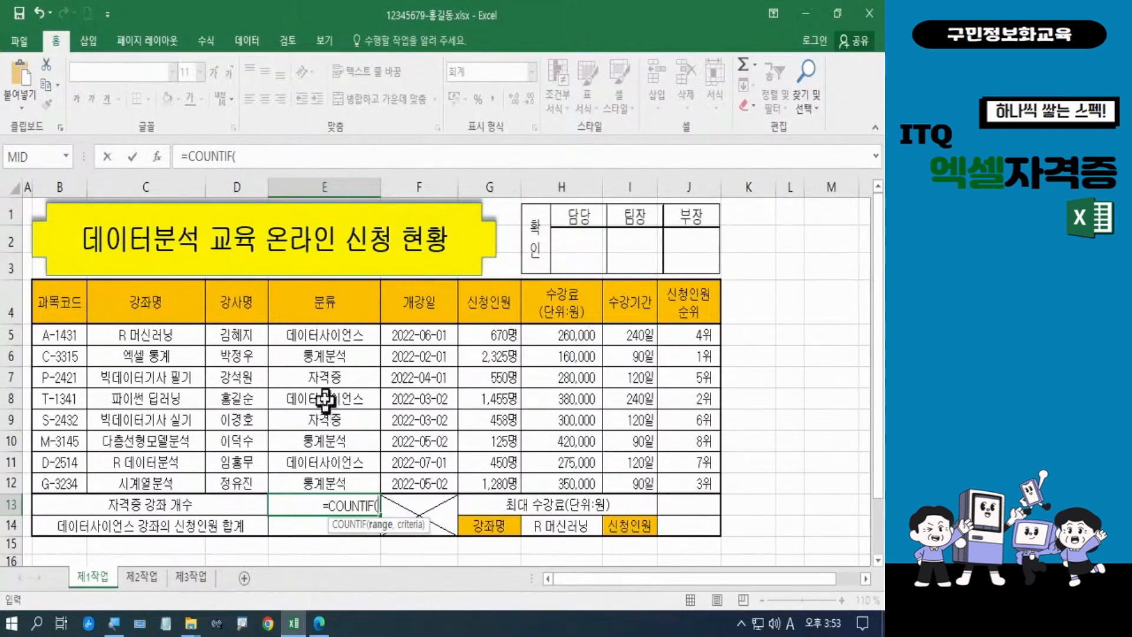
Set the 분류 cells E5:E12 as the COUNTIF range in E13
drag(317, 338, 326, 484)
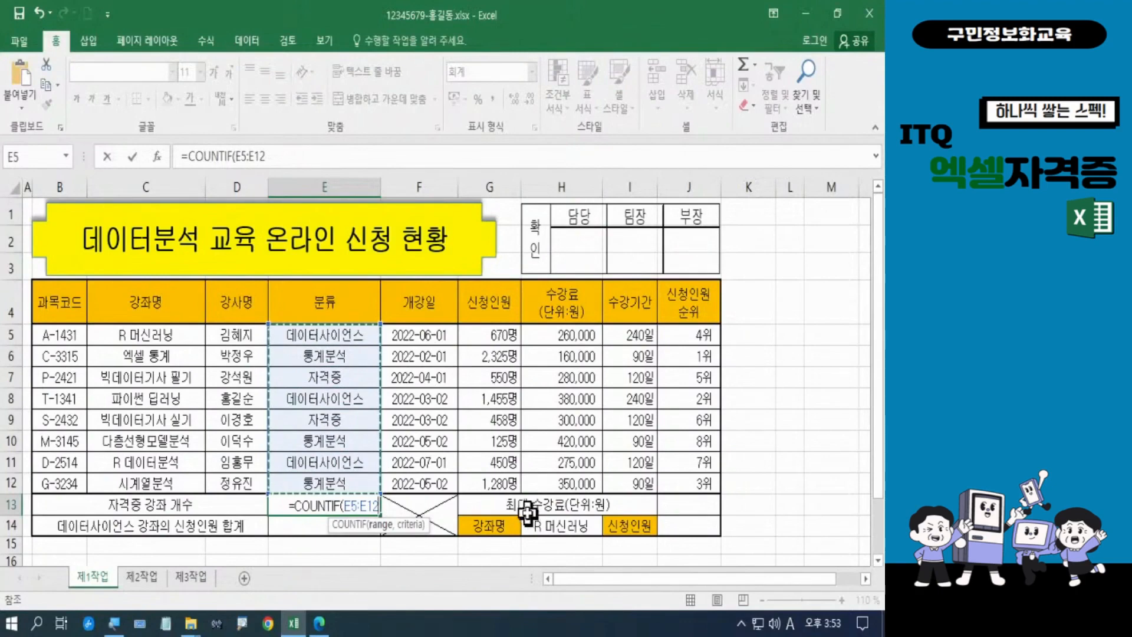
drag(265, 317, 383, 491)
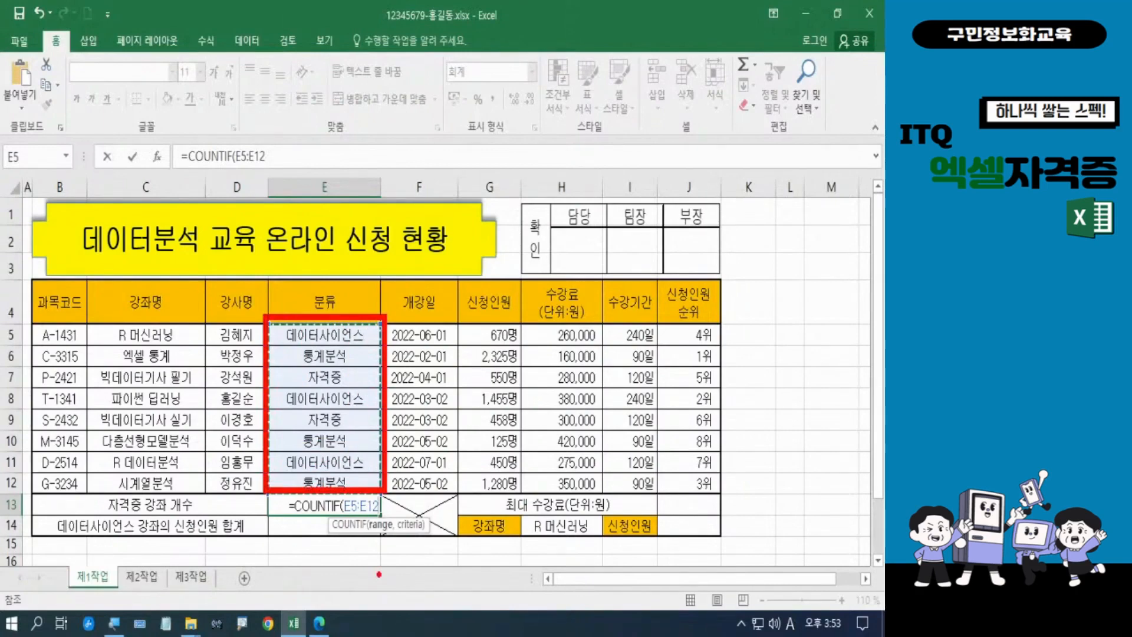
key(Escape)
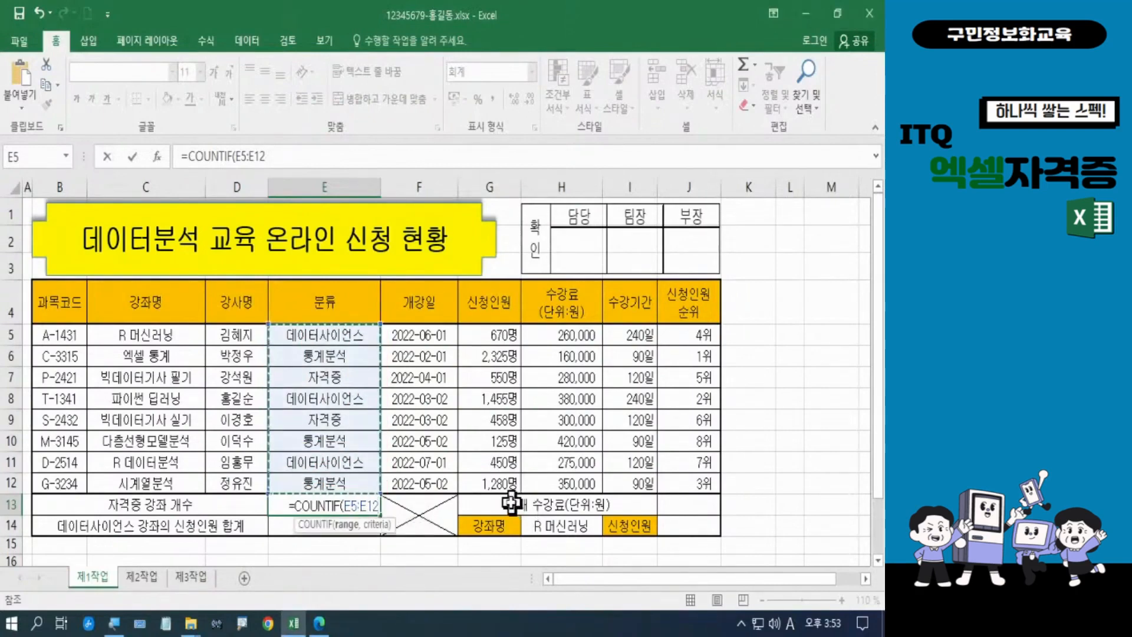
text(,)
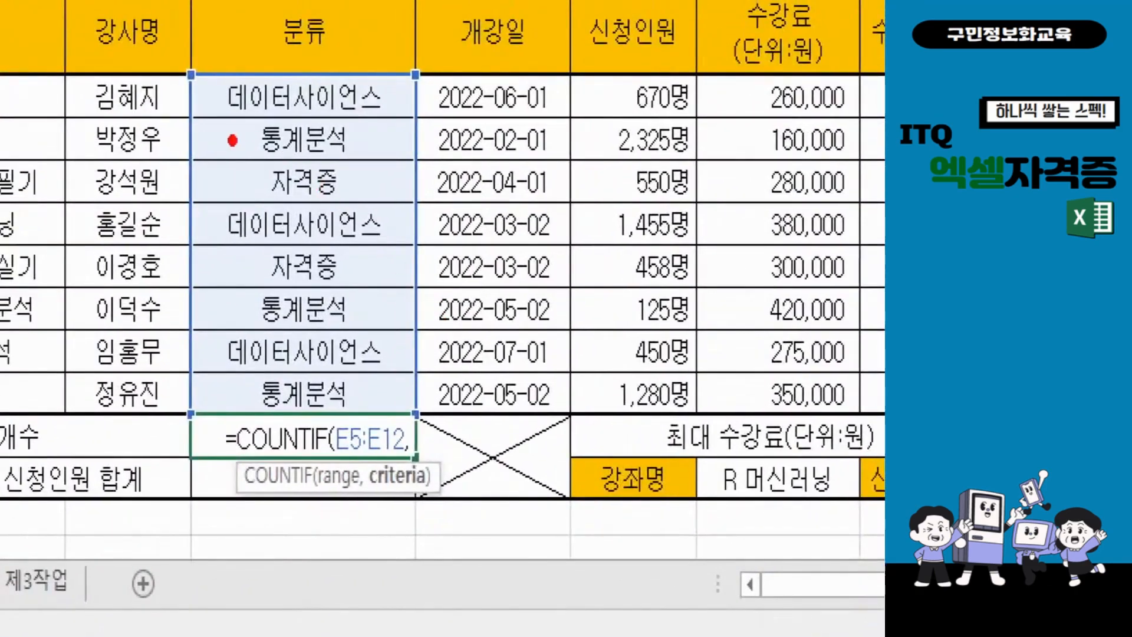
Use E7 (자격증) as the COUNTIF criterion in E13, then close and enter the formula
mouse_move(229, 137)
mouse_down()
mouse_move(289, 197)
mouse_move(350, 227)
mouse_up()
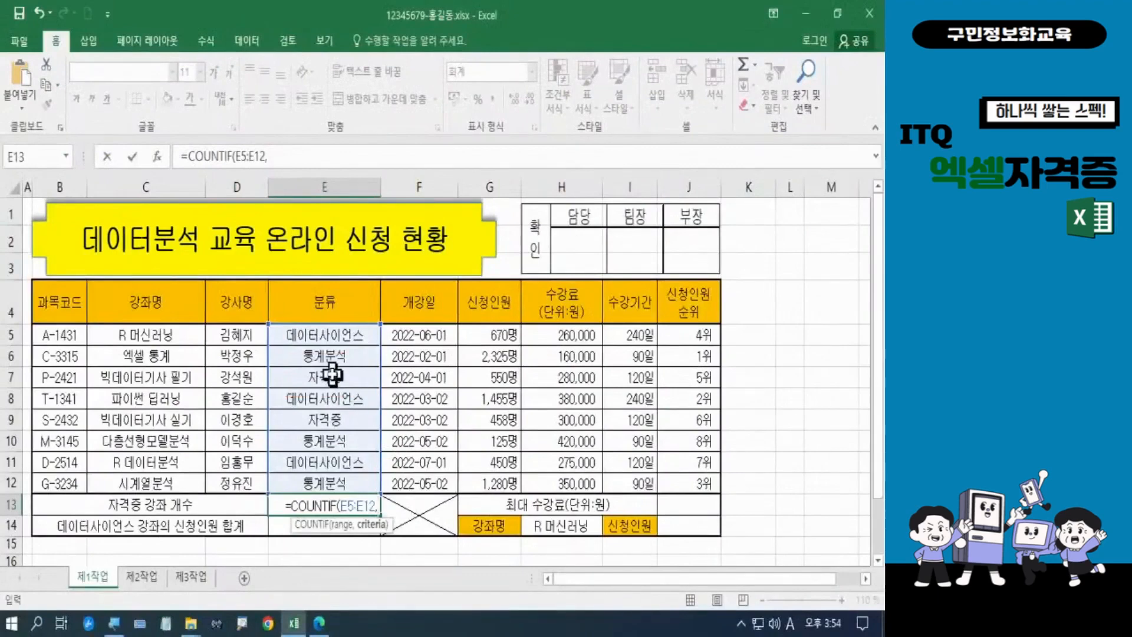
click(319, 175)
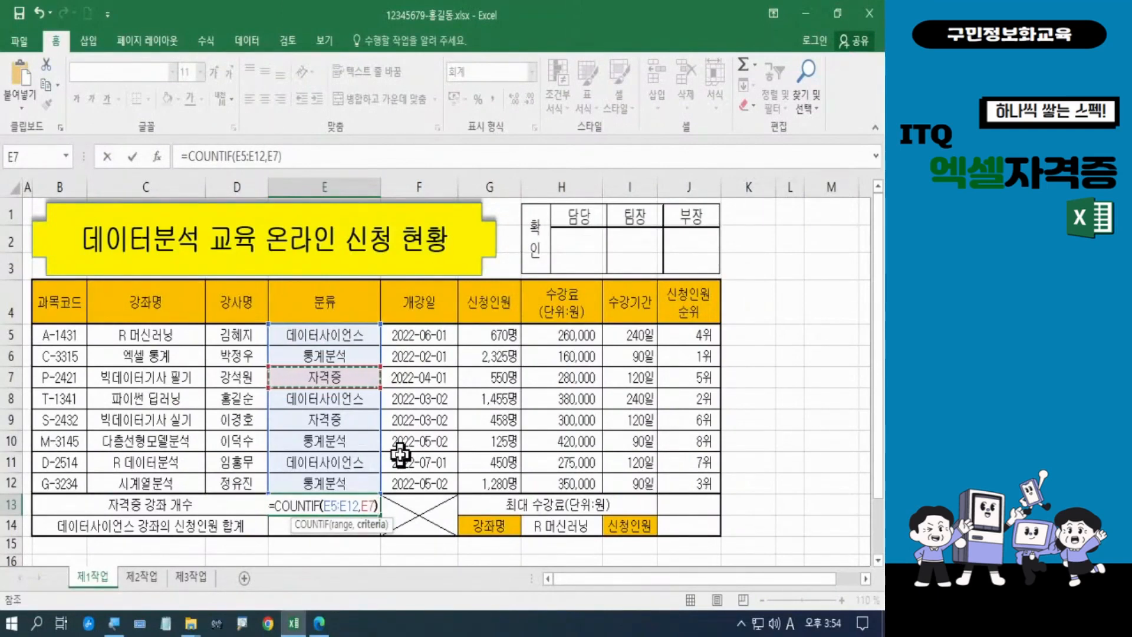
text())
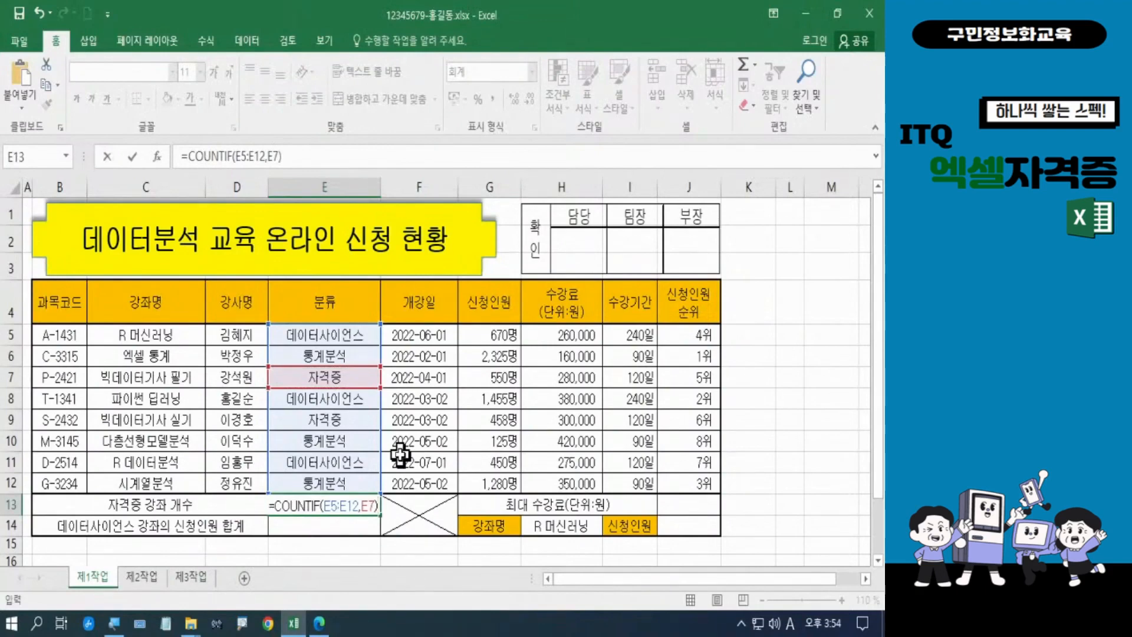
key(Return)
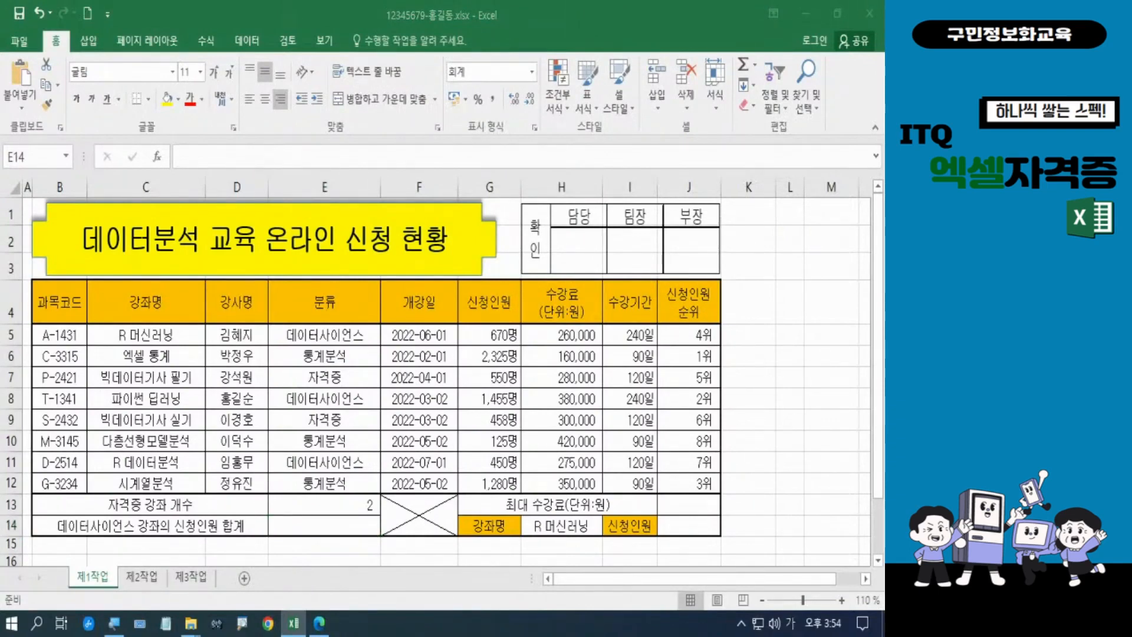
Switch to the exam PDF, highlight condition (4) for 데이터사이언스 강좌의 신청인원 합계, and return to the Excel workbook
click(322, 624)
click(179, 318)
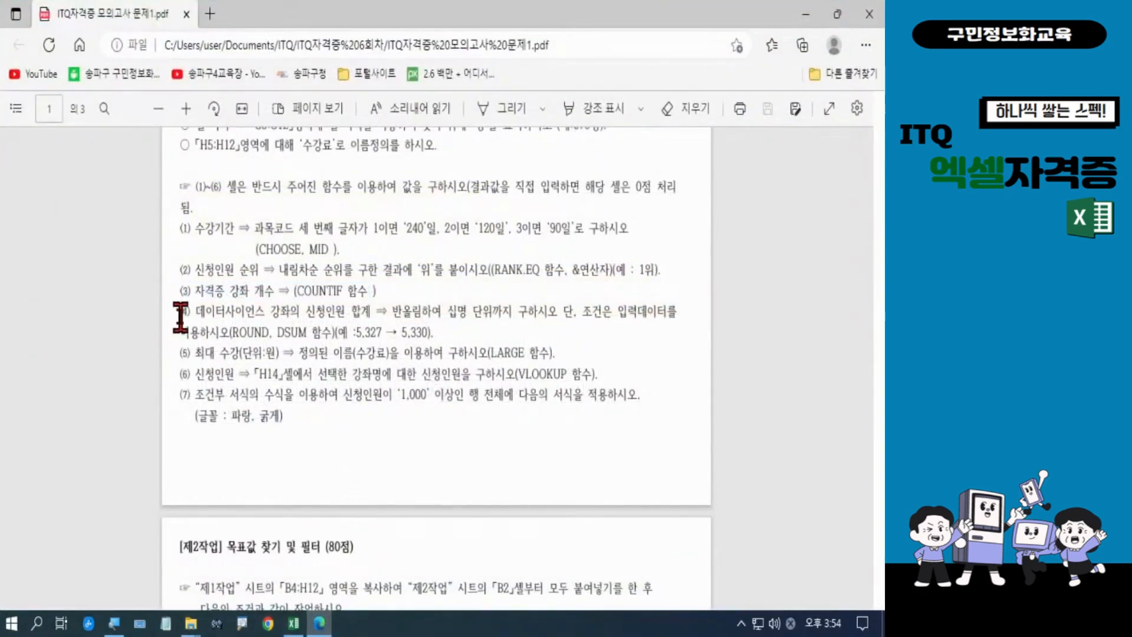
drag(179, 318, 450, 315)
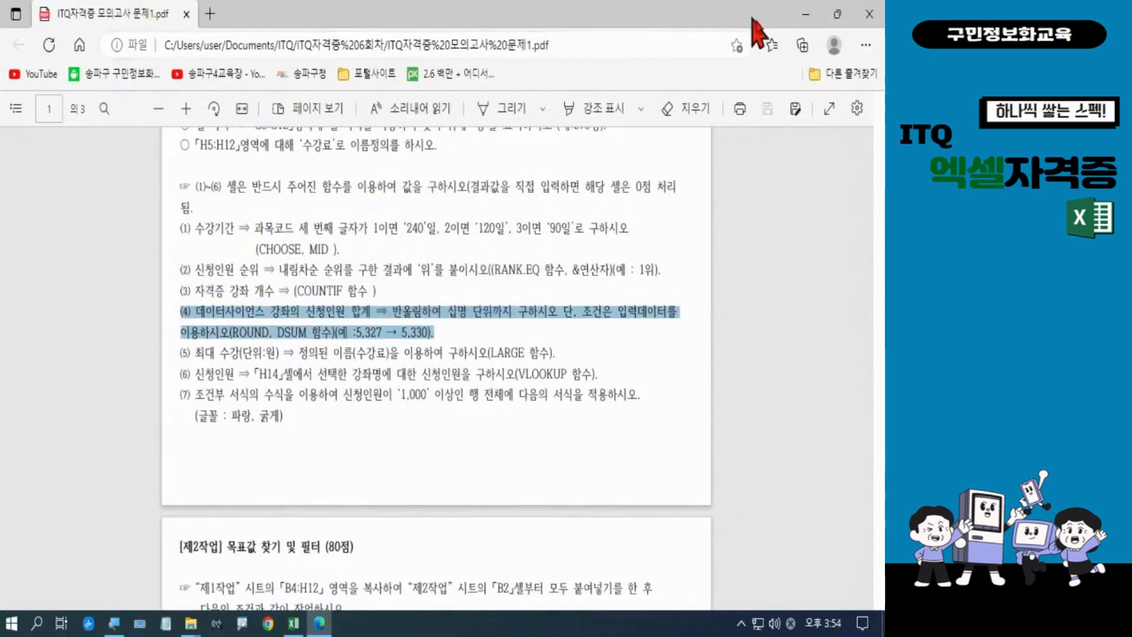
click(805, 14)
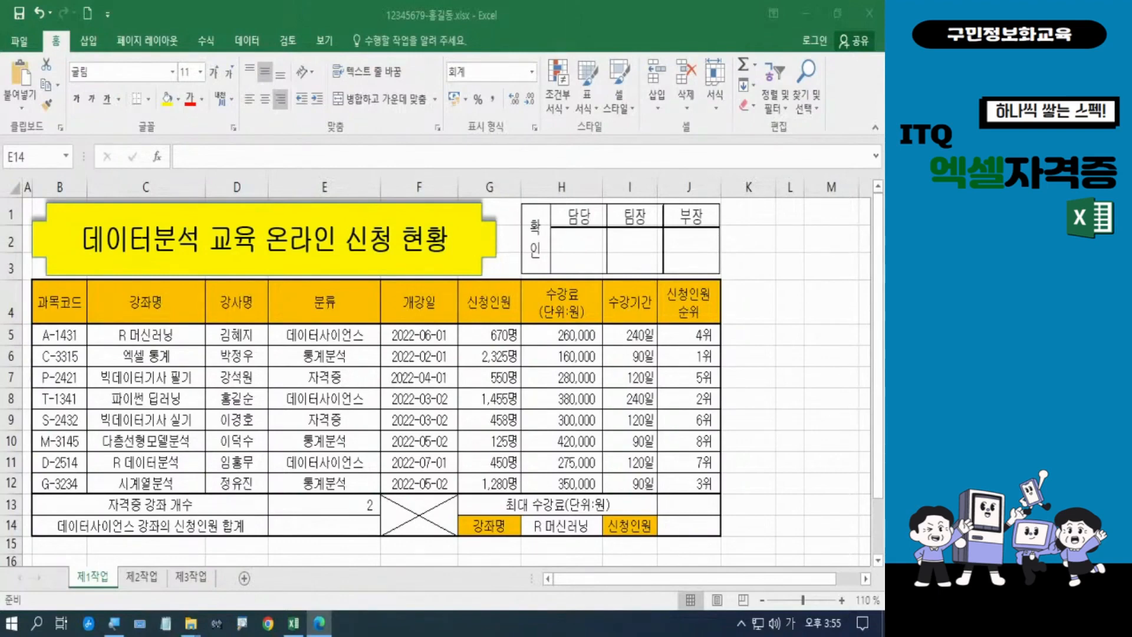
Start a DSUM formula in E14 for 데이터사이언스 강좌의 신청인원 합계
key(Hangul)
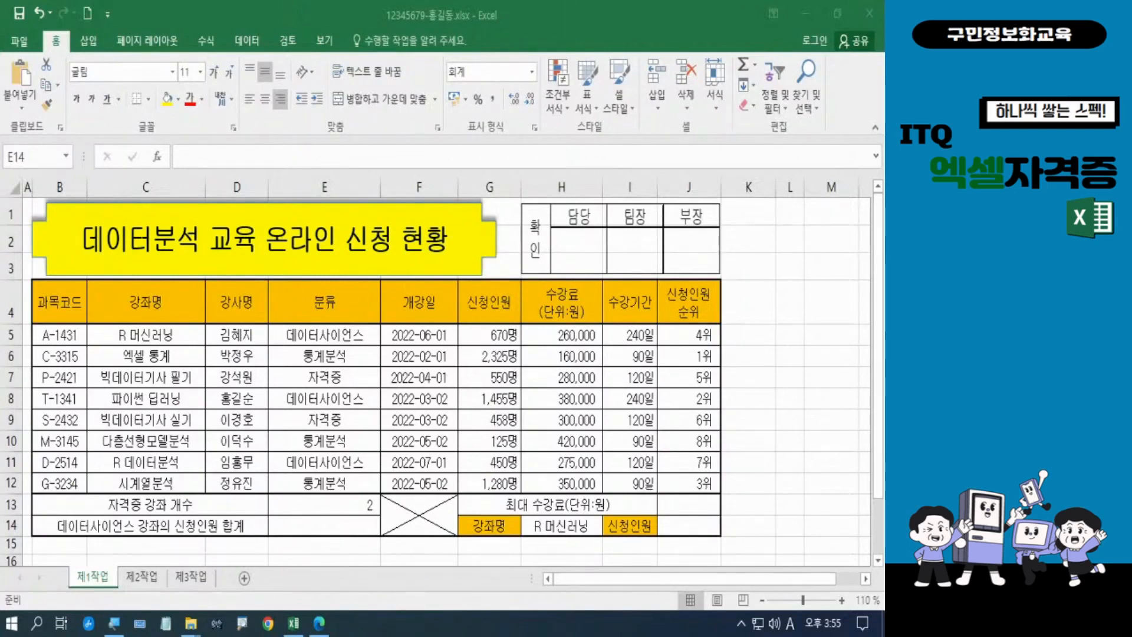
key(Hangul)
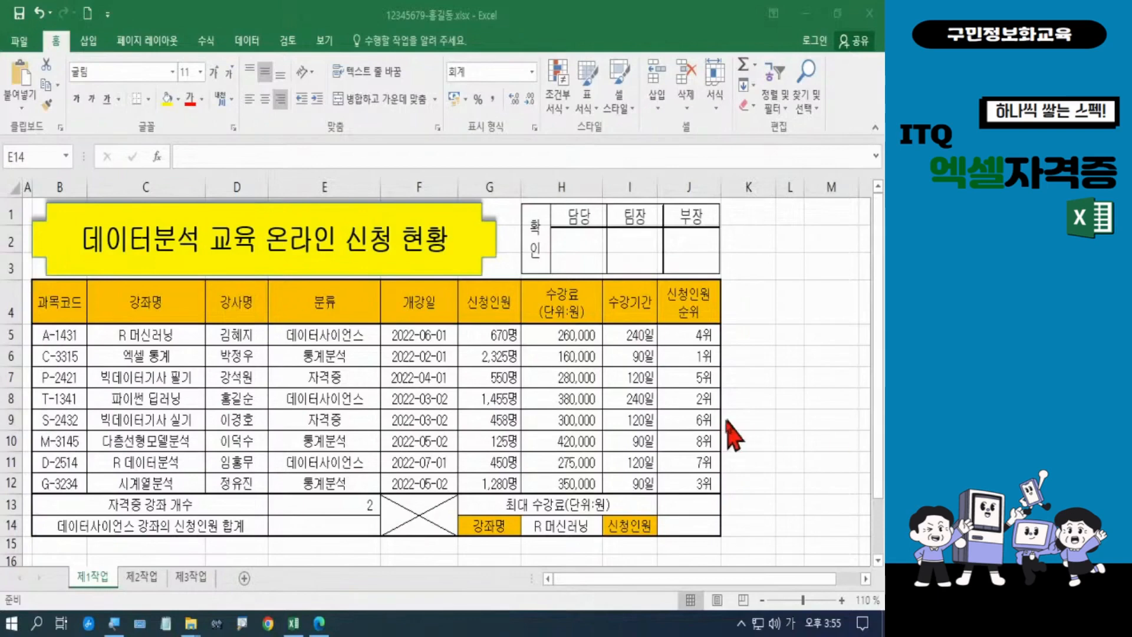
double_click(316, 523)
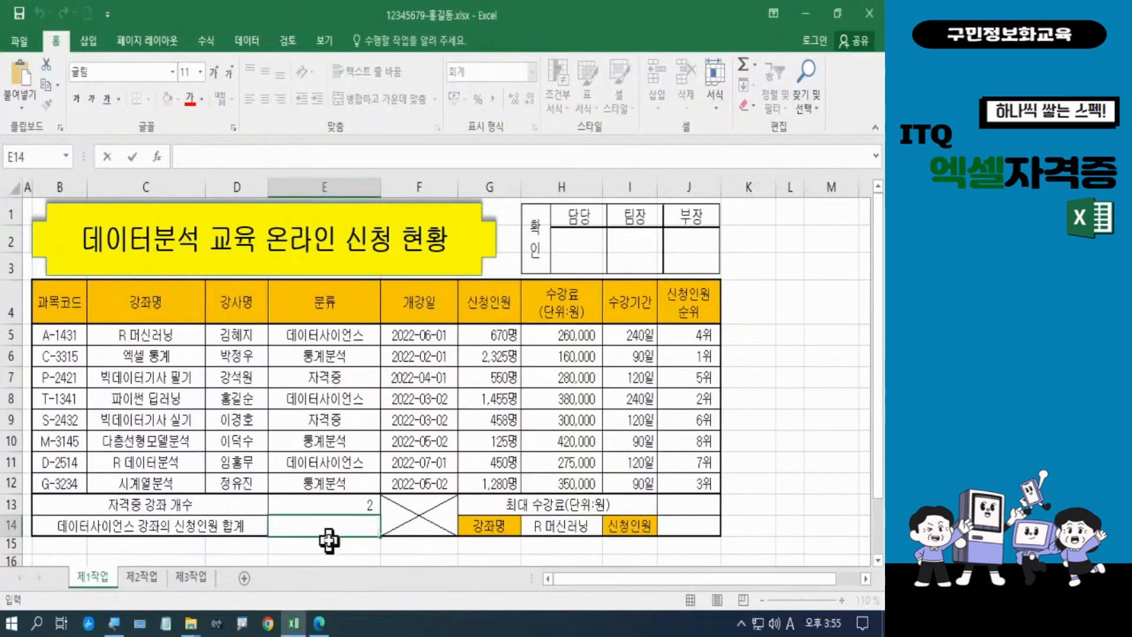
key(Escape)
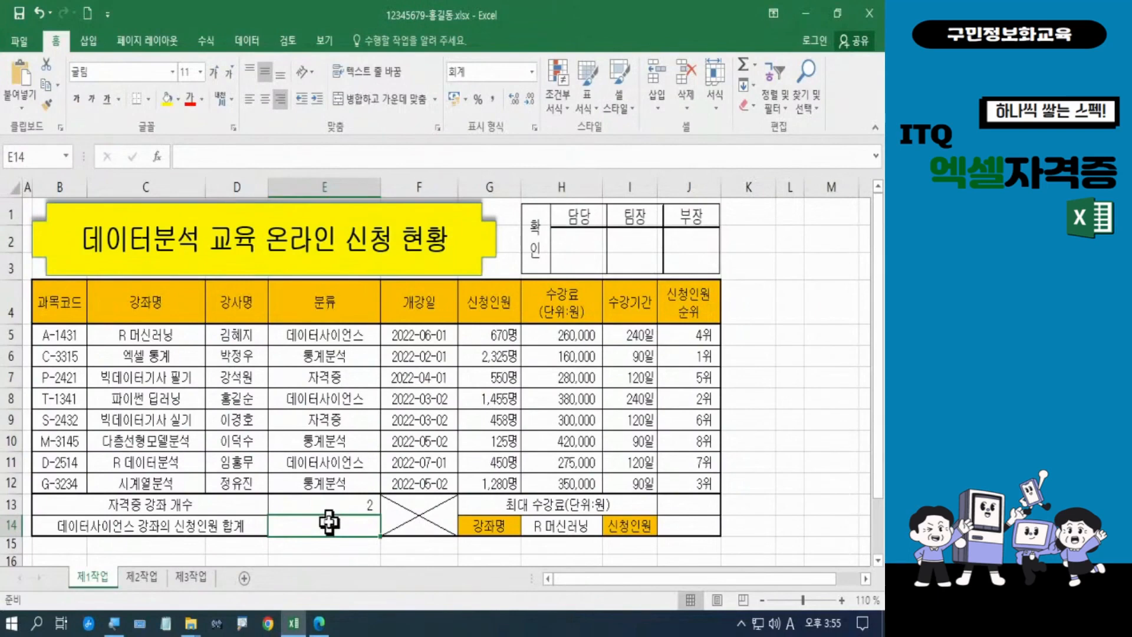
text(=)
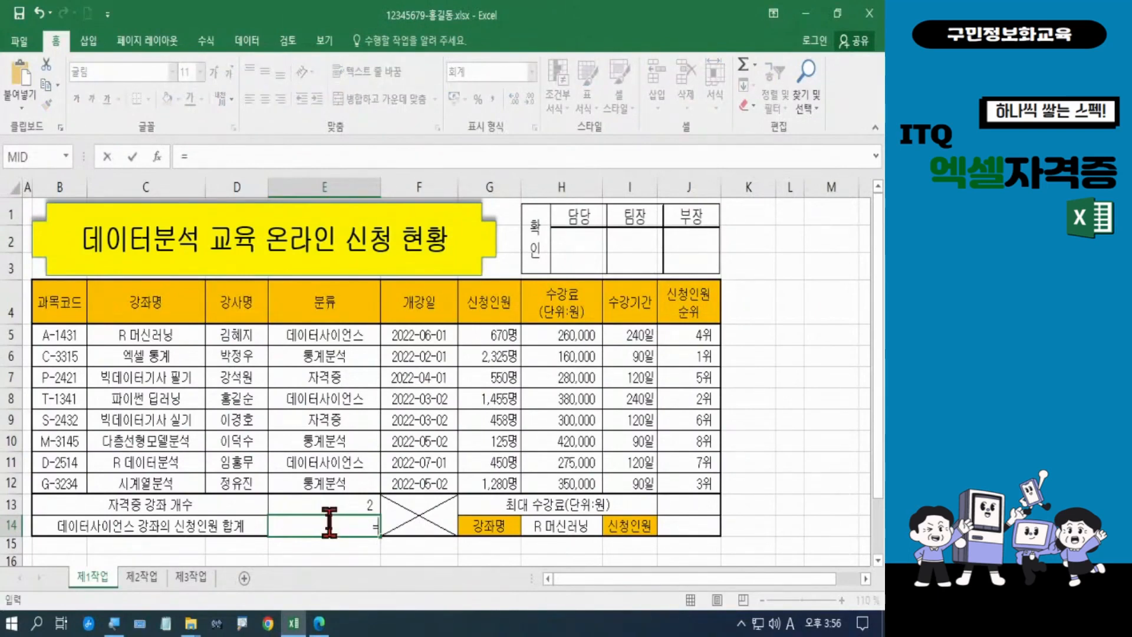
text(d)
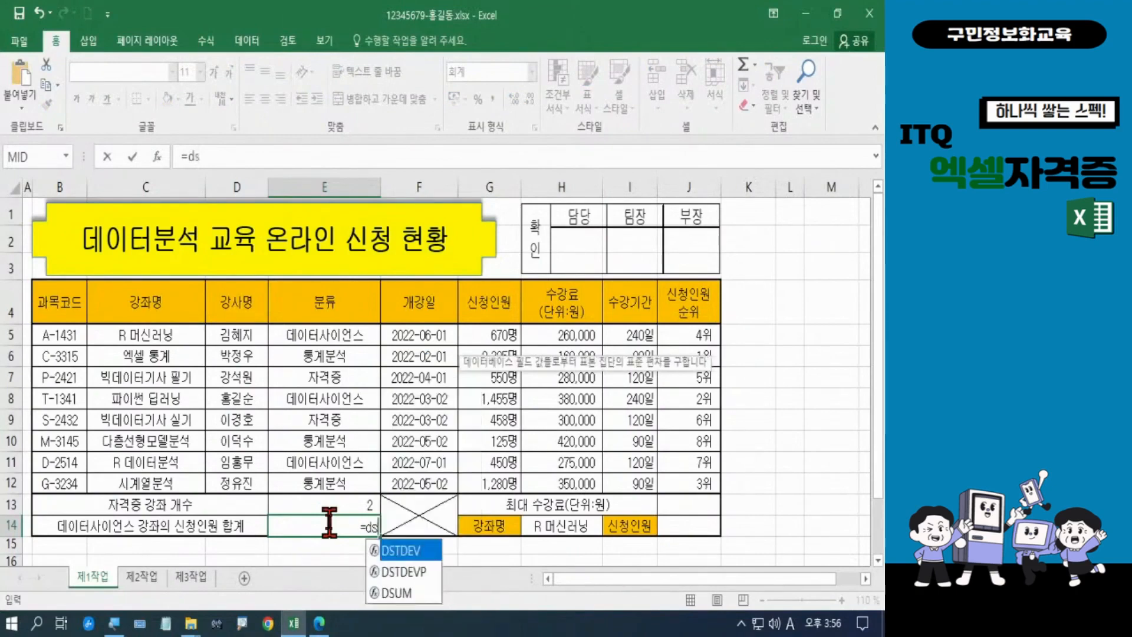
text(sum)
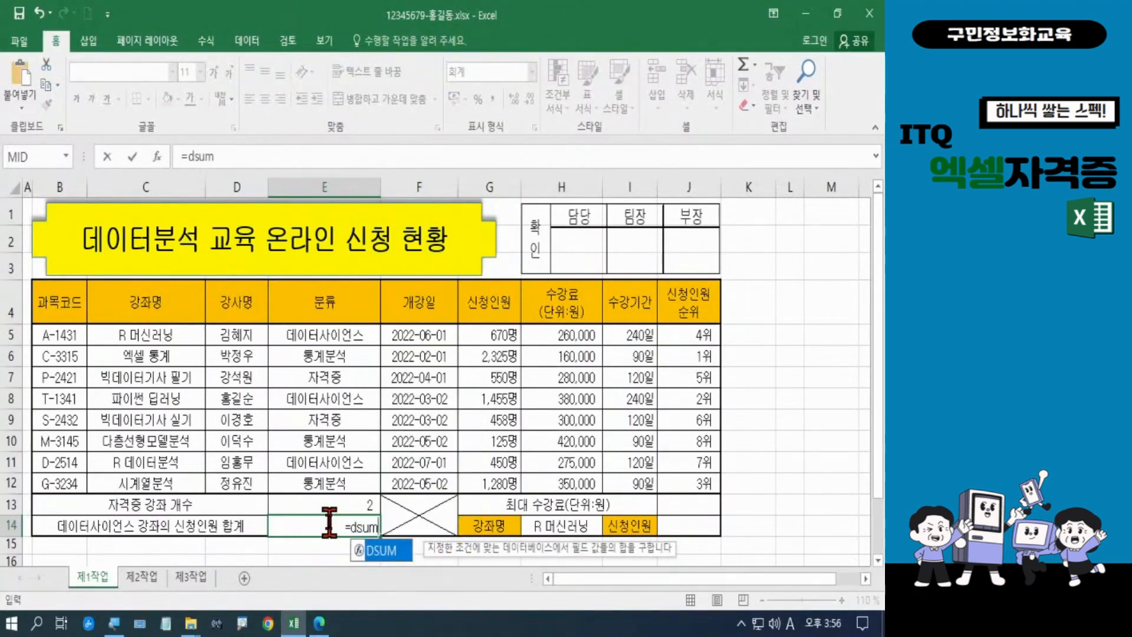
key(Tab)
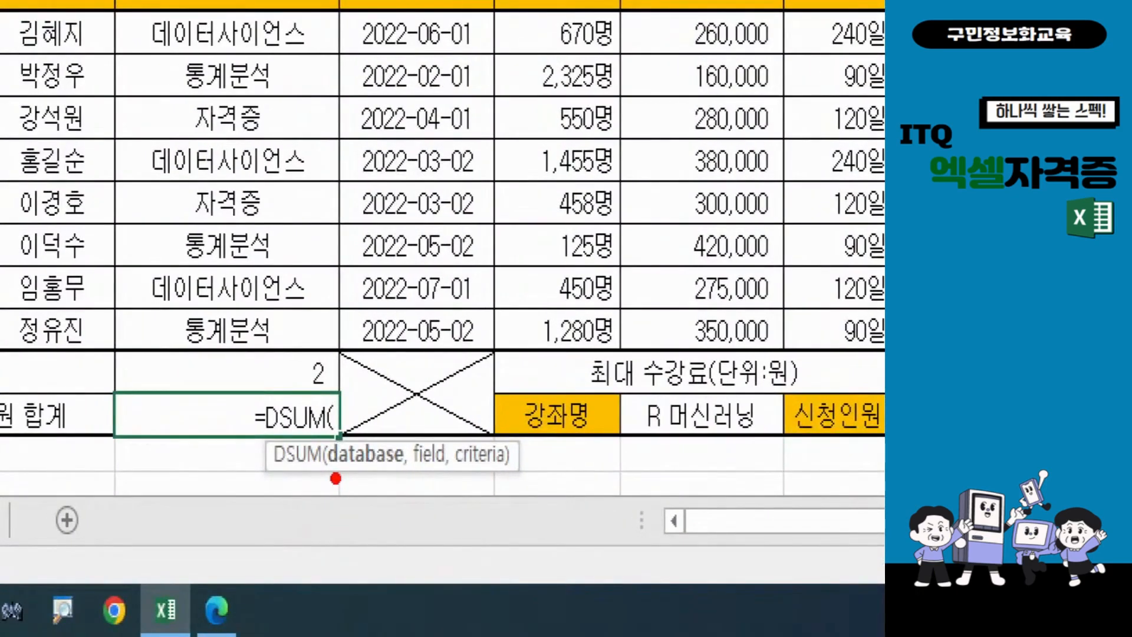
Set the whole table including its header row, B4:J12, as the DSUM database in E14
drag(334, 475, 405, 471)
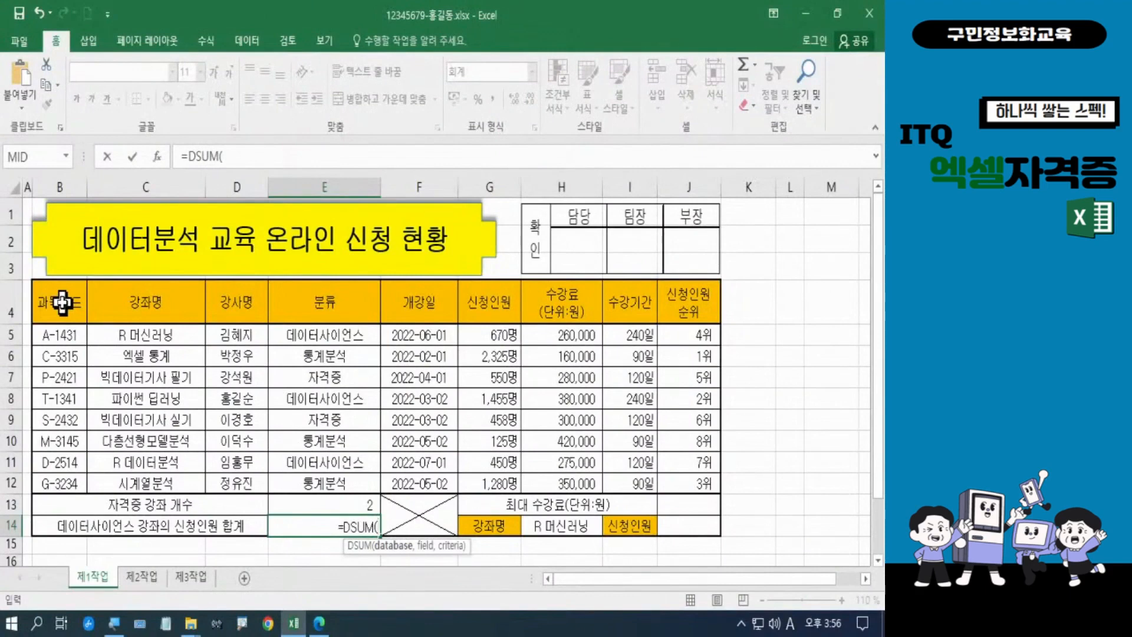
click(62, 303)
drag(62, 303, 667, 475)
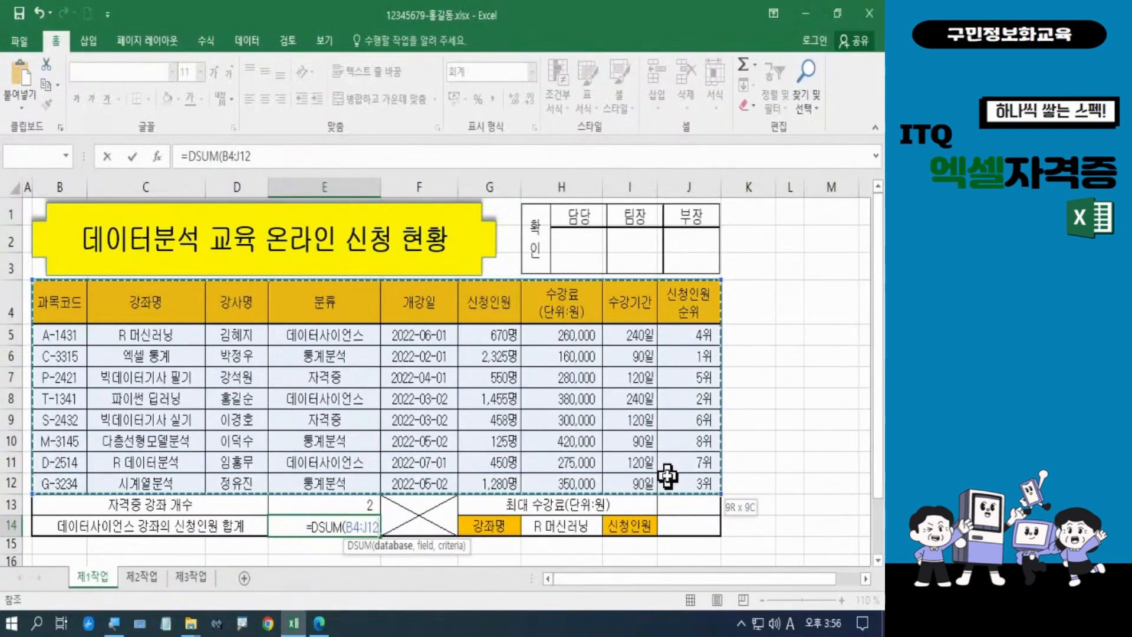
drag(667, 475, 668, 475)
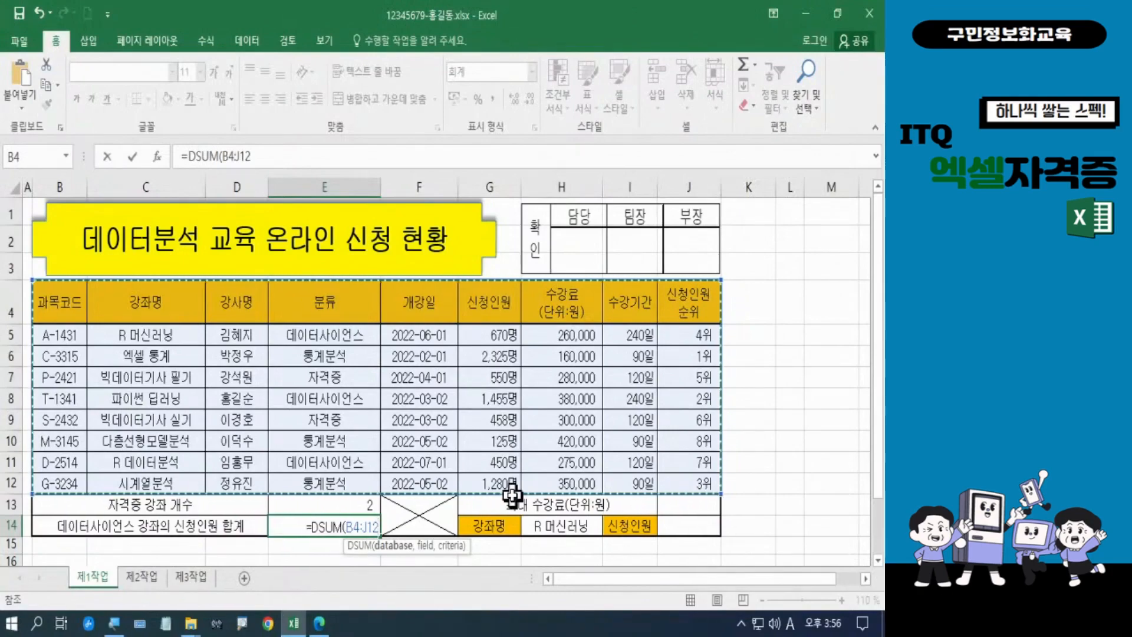
text(,)
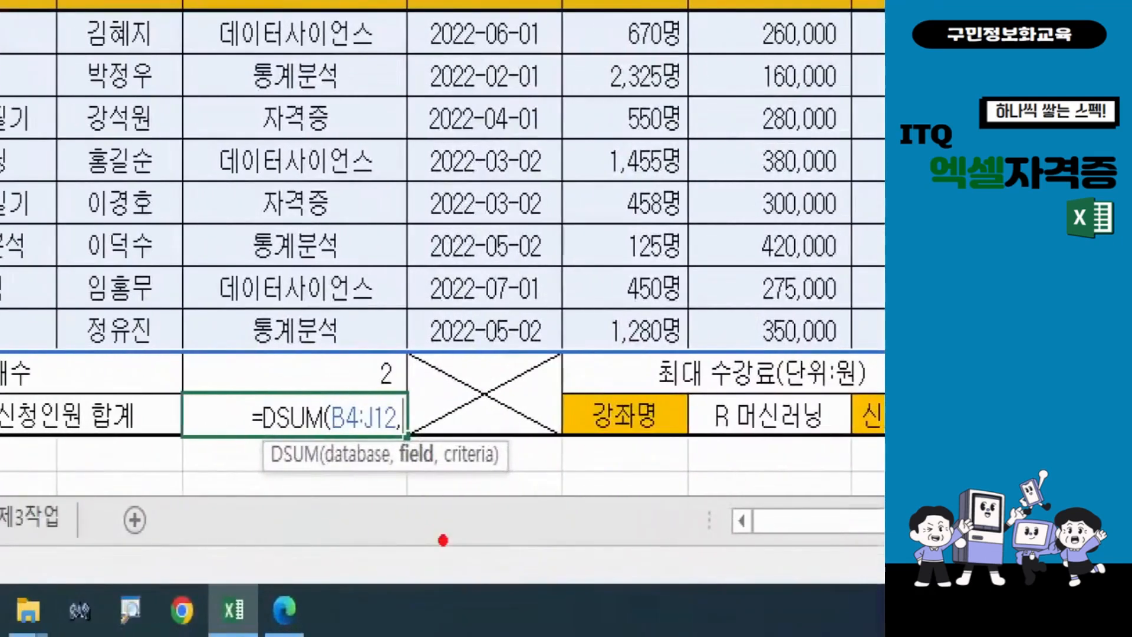
Set the 신청인원 header G4 as the DSUM field in E14
drag(387, 473, 439, 474)
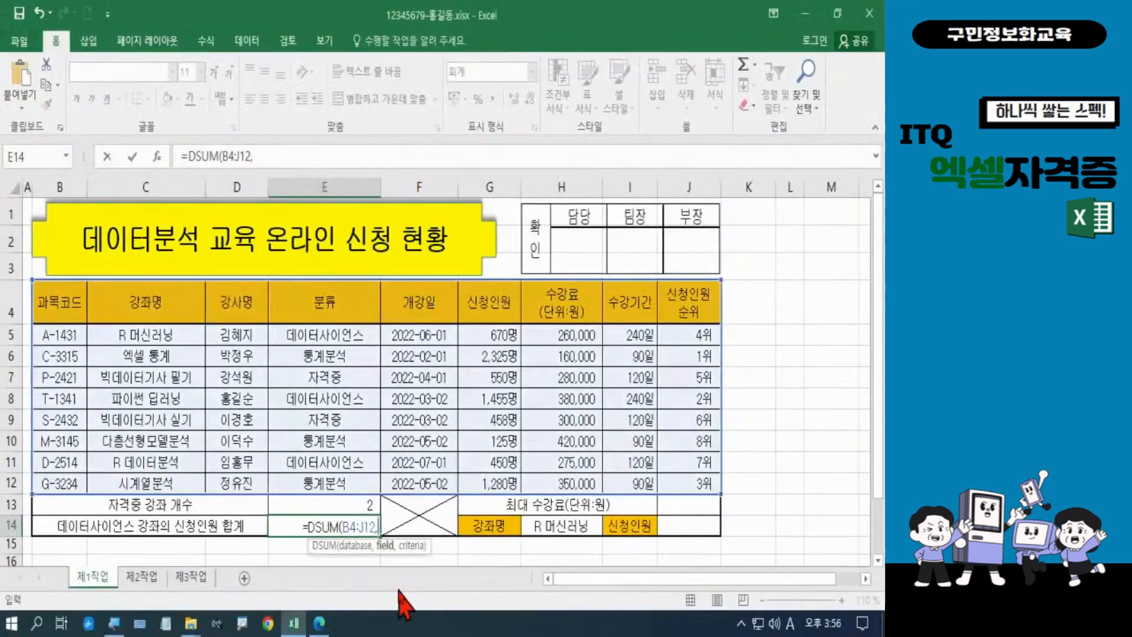
click(490, 301)
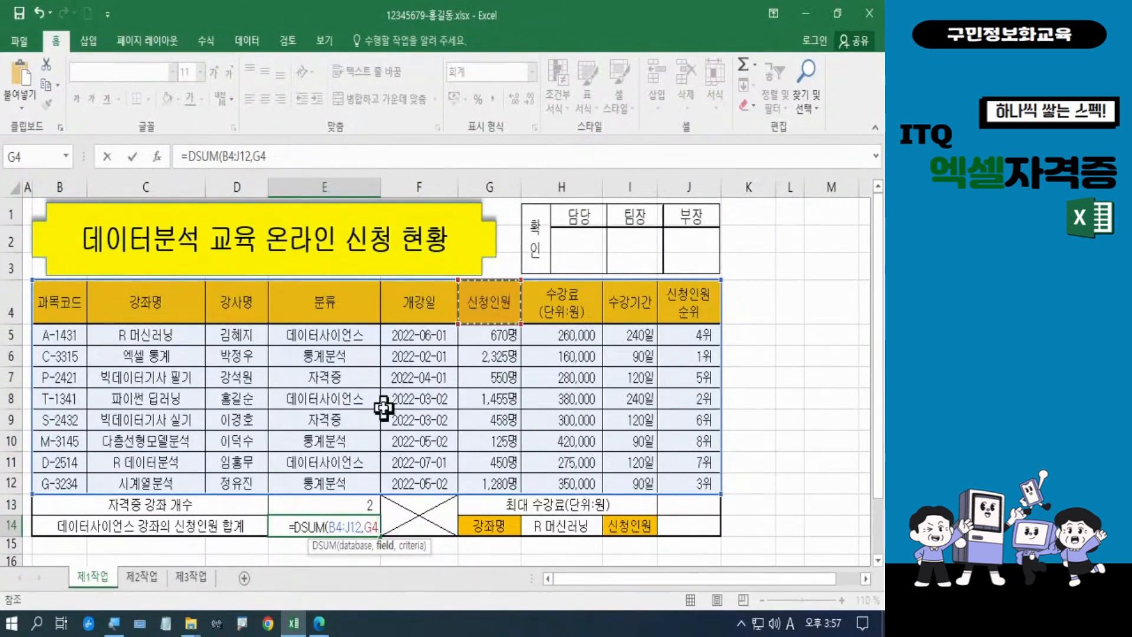
text(,)
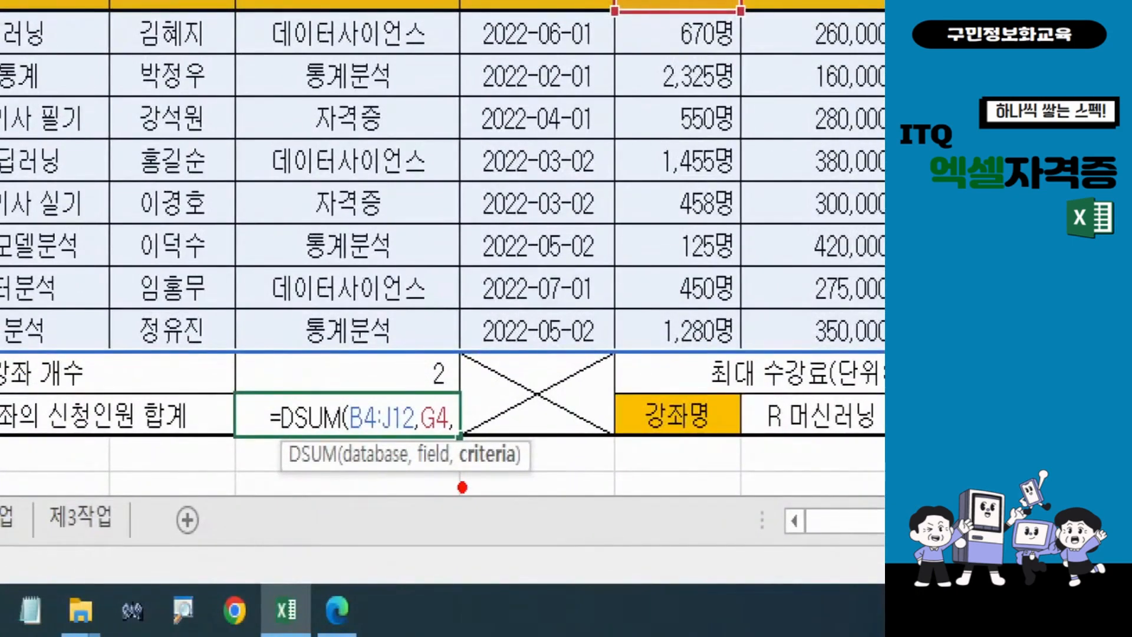
Set E4:E5 (분류, 데이터사이언스) as the DSUM criteria in E14 and close the parenthesis
drag(459, 485, 529, 485)
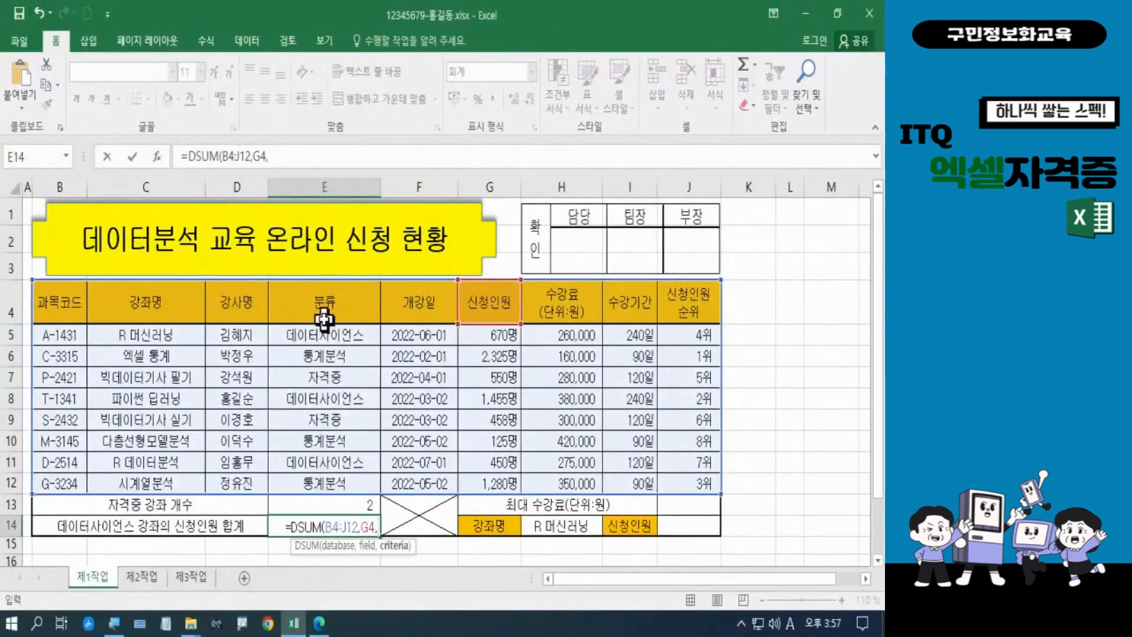
click(324, 317)
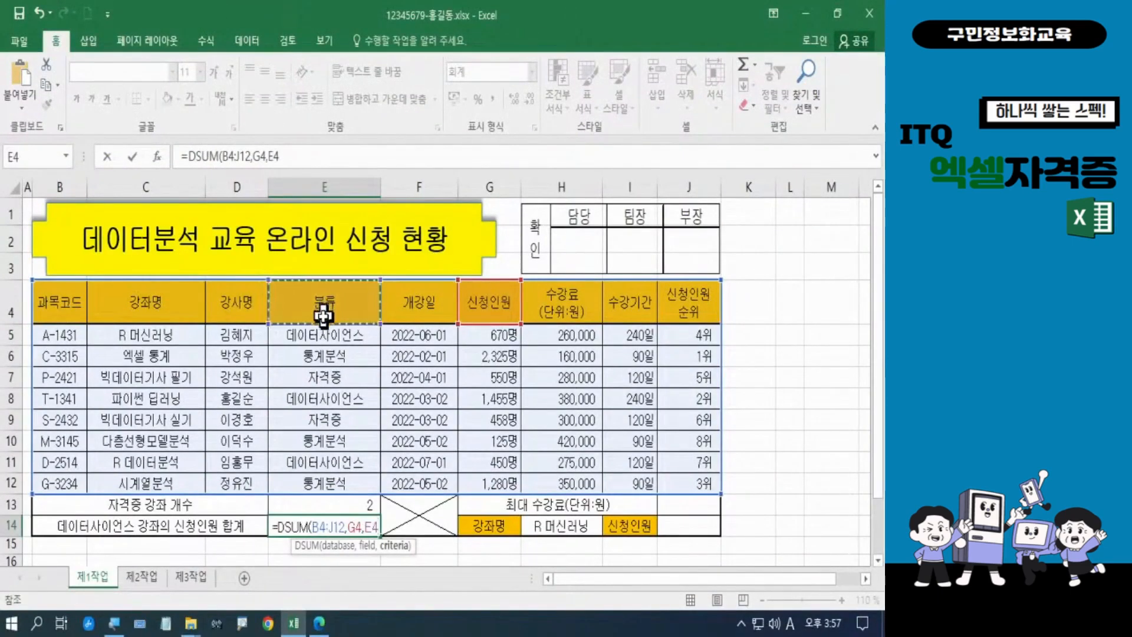
drag(324, 317, 325, 335)
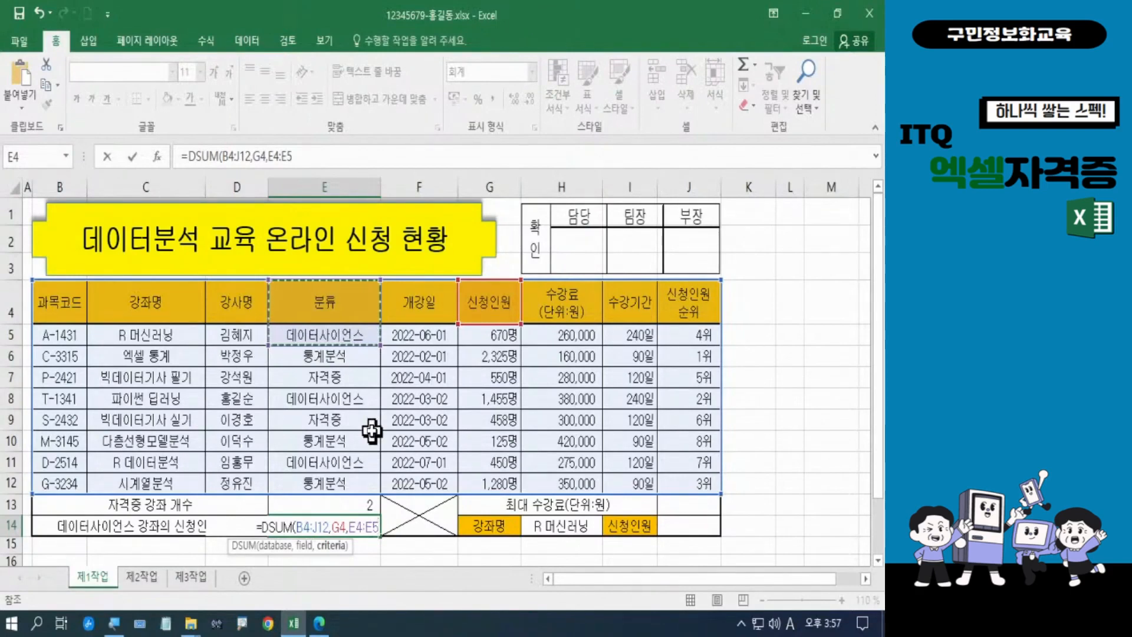
text())
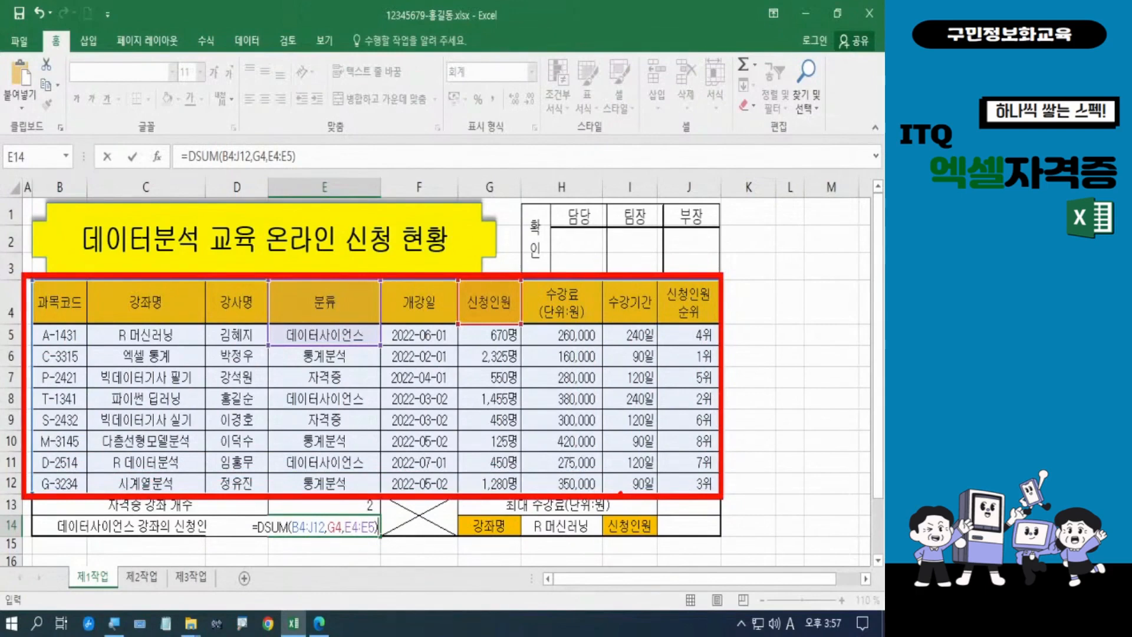
Commit the formula =DSUM(B4:J12,G4,E4:E5) in E14
mouse_move(529, 316)
mouse_down()
mouse_move(457, 302)
mouse_move(508, 283)
mouse_move(509, 328)
mouse_up()
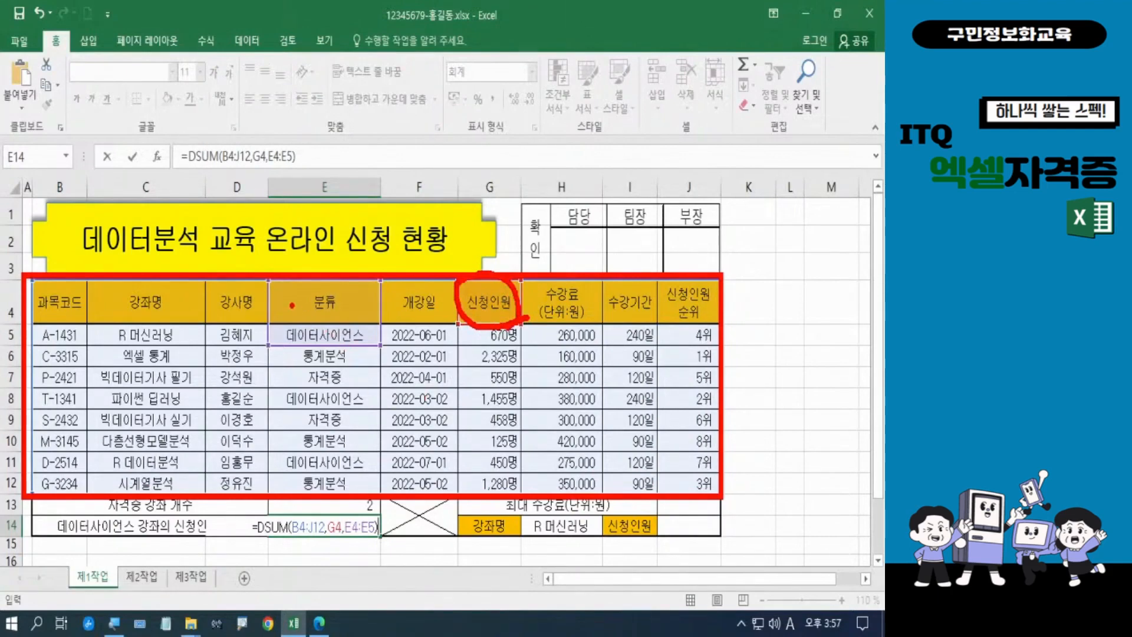
mouse_move(270, 276)
mouse_down()
mouse_move(284, 310)
mouse_move(376, 354)
mouse_up()
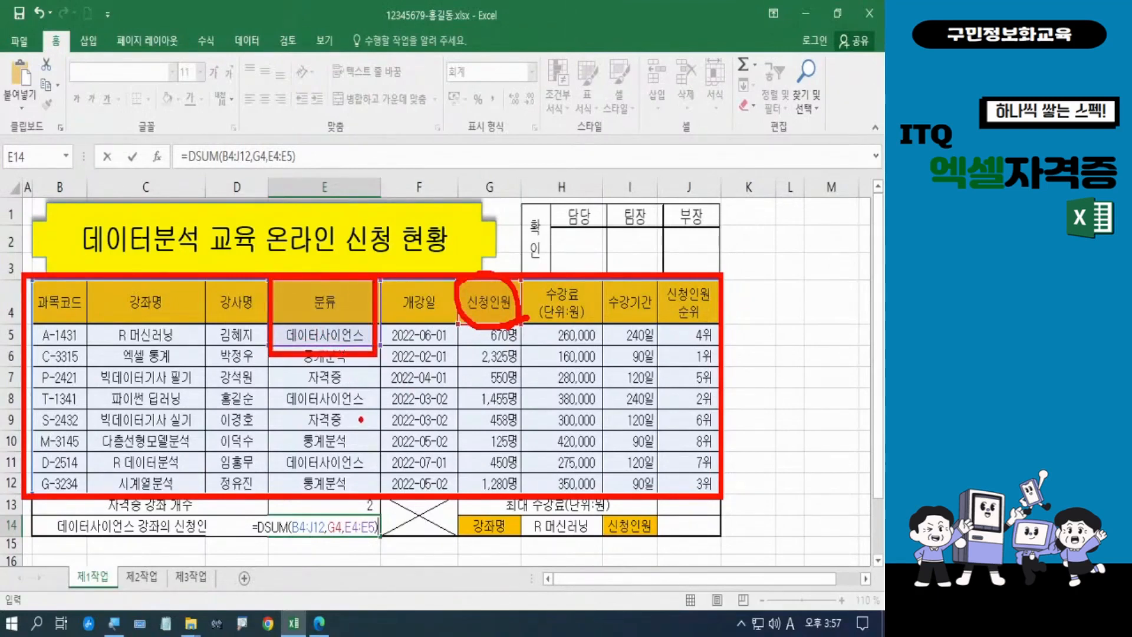
key(Escape)
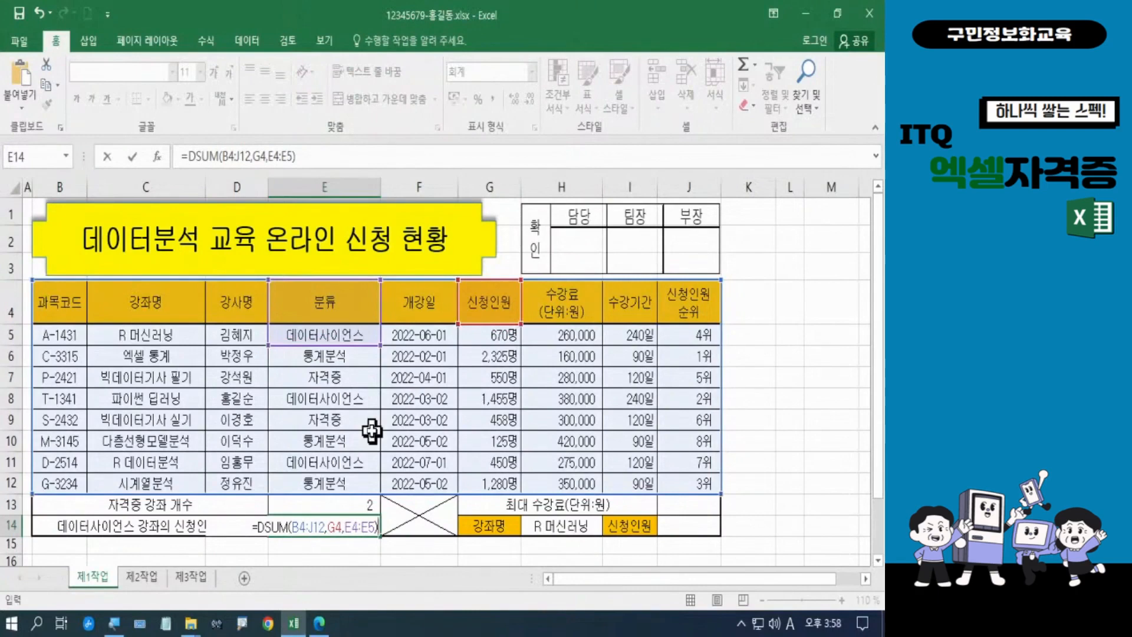
key(Return)
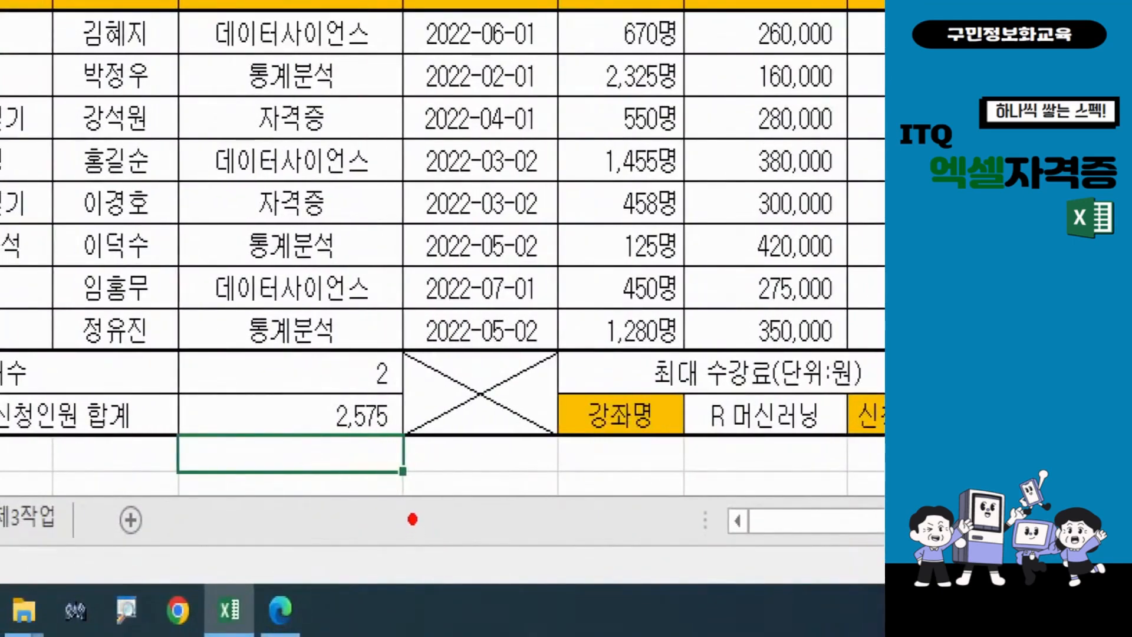
mouse_move(403, 435)
mouse_down()
mouse_move(372, 436)
mouse_move(372, 484)
mouse_move(367, 442)
mouse_move(357, 448)
mouse_move(377, 448)
mouse_up()
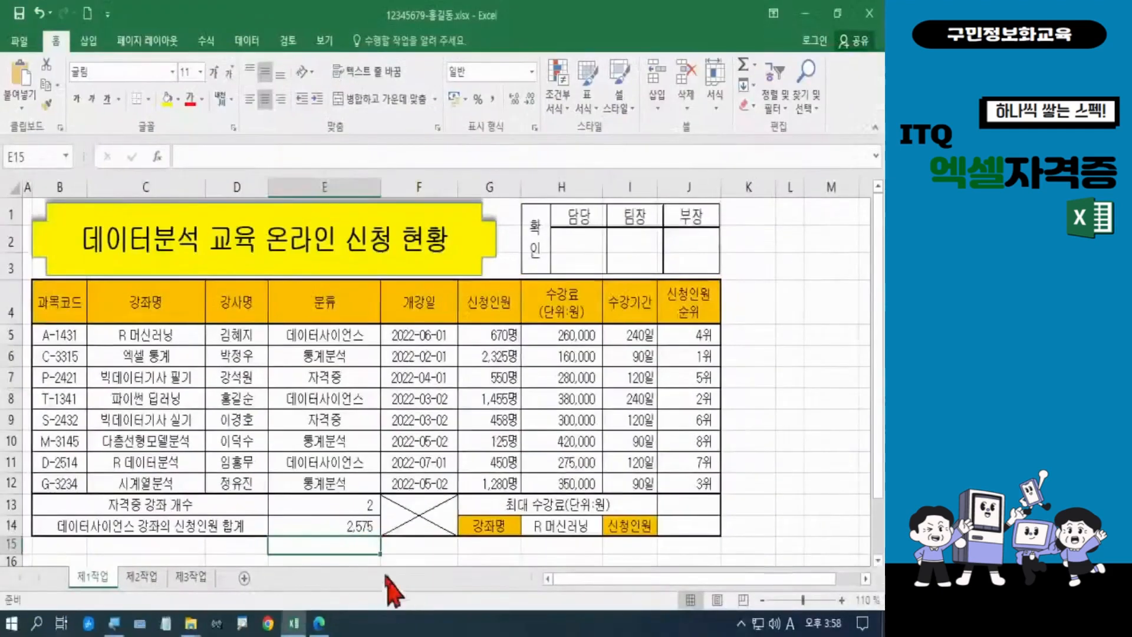
Edit the formula in E14 to insert the ROUND function in front of DSUM
click(270, 420)
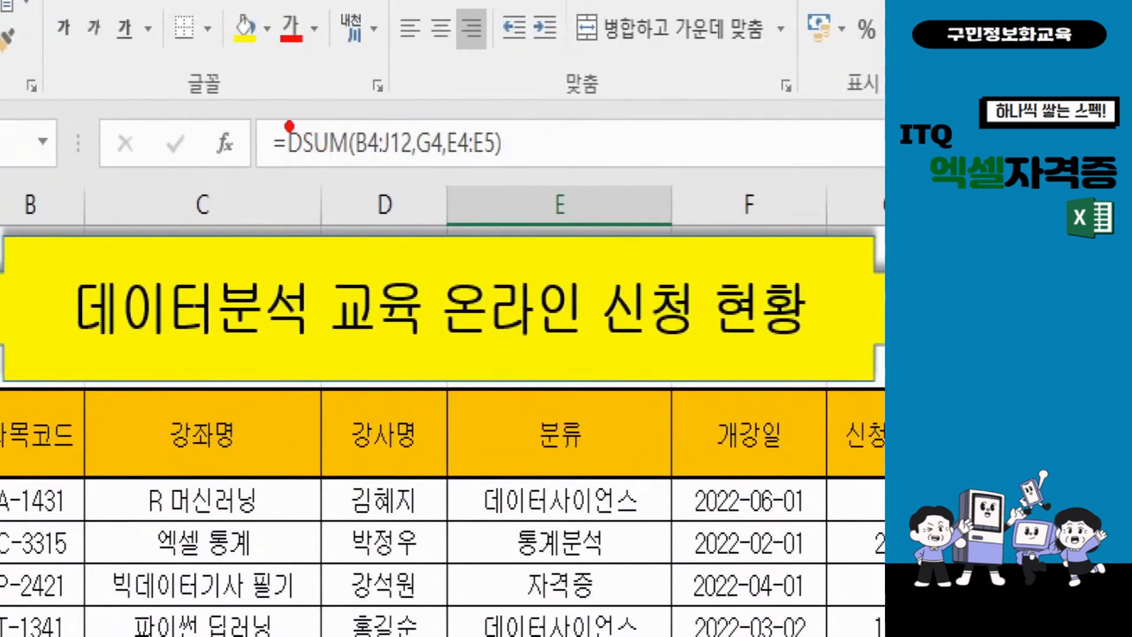
mouse_move(281, 125)
mouse_down()
mouse_move(285, 135)
mouse_move(323, 48)
mouse_up()
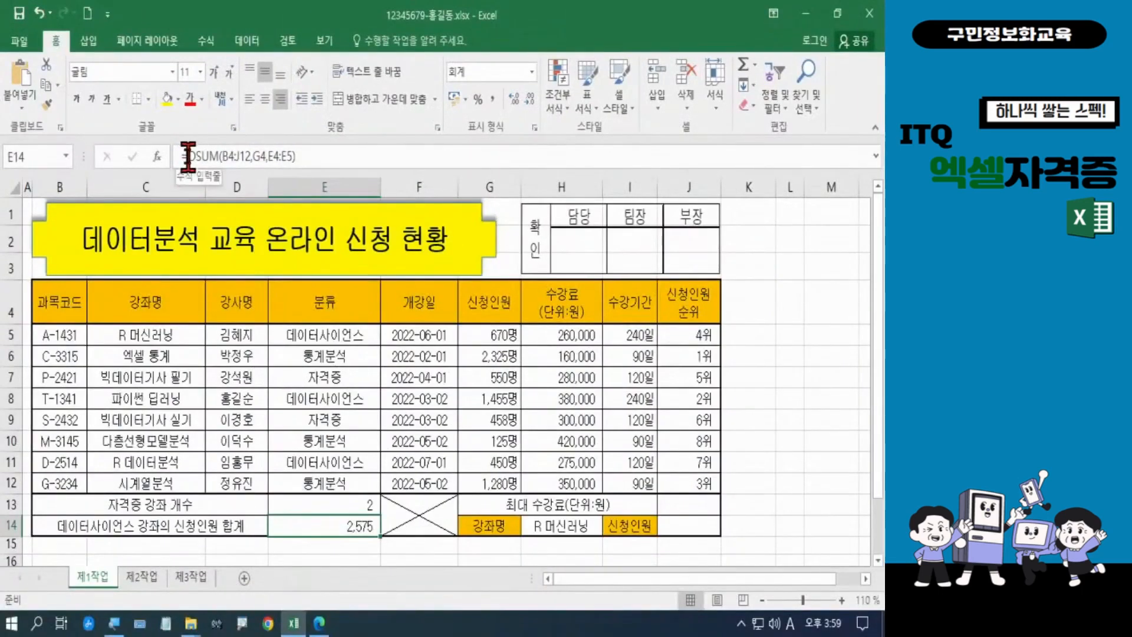
click(187, 156)
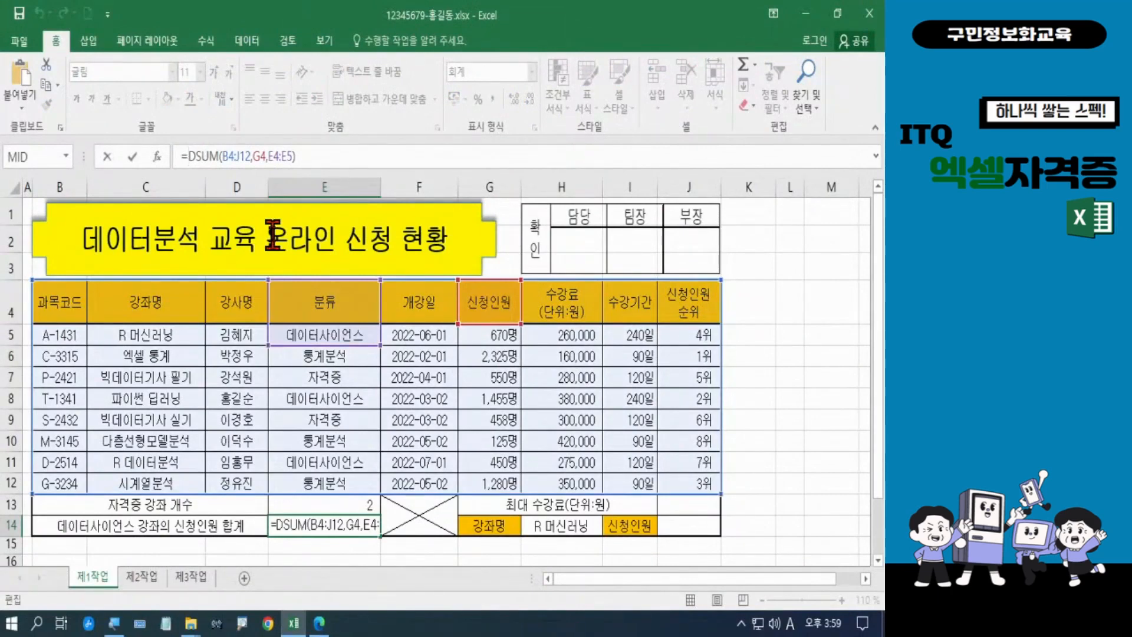
text(r)
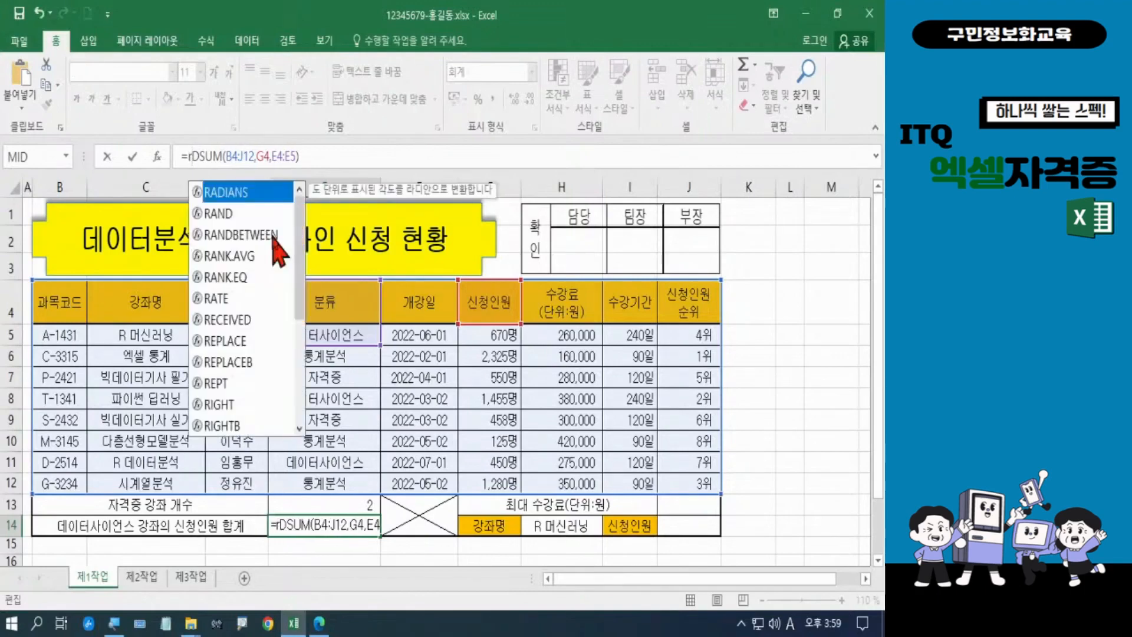
text(ou)
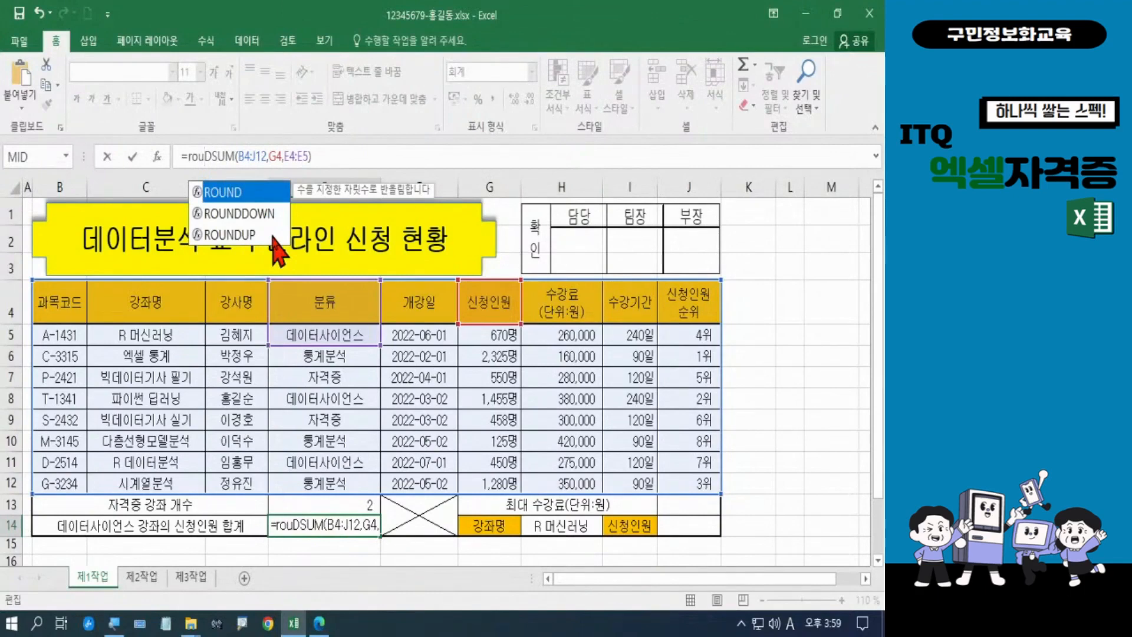
key(Tab)
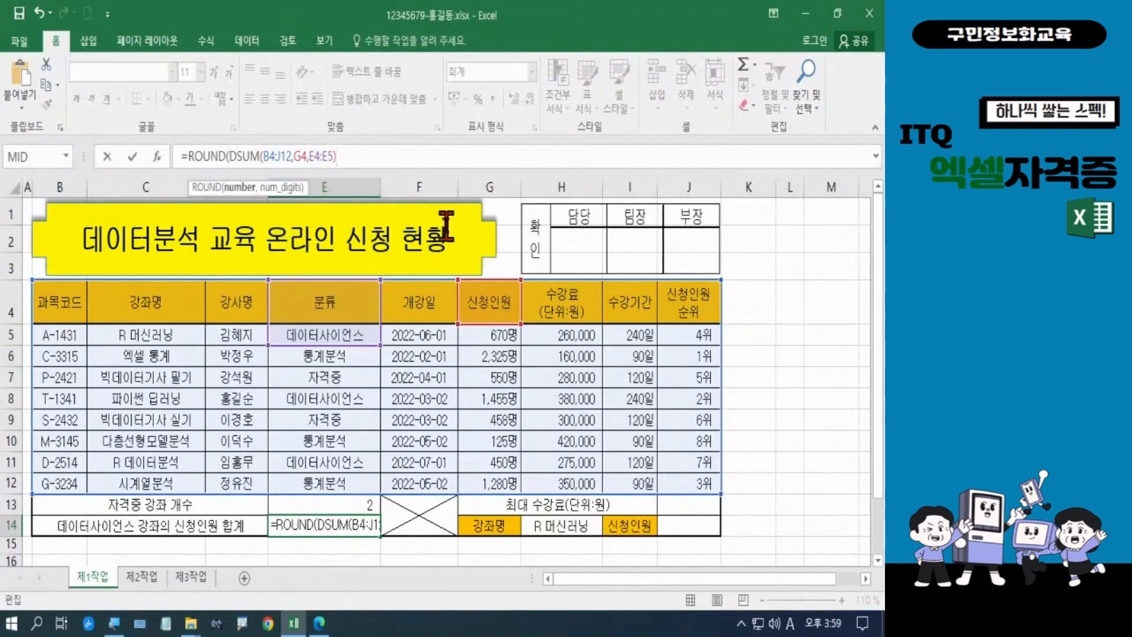
Set ROUND's num_digits to -1 in E14, close the parenthesis and commit the formula
text(,)
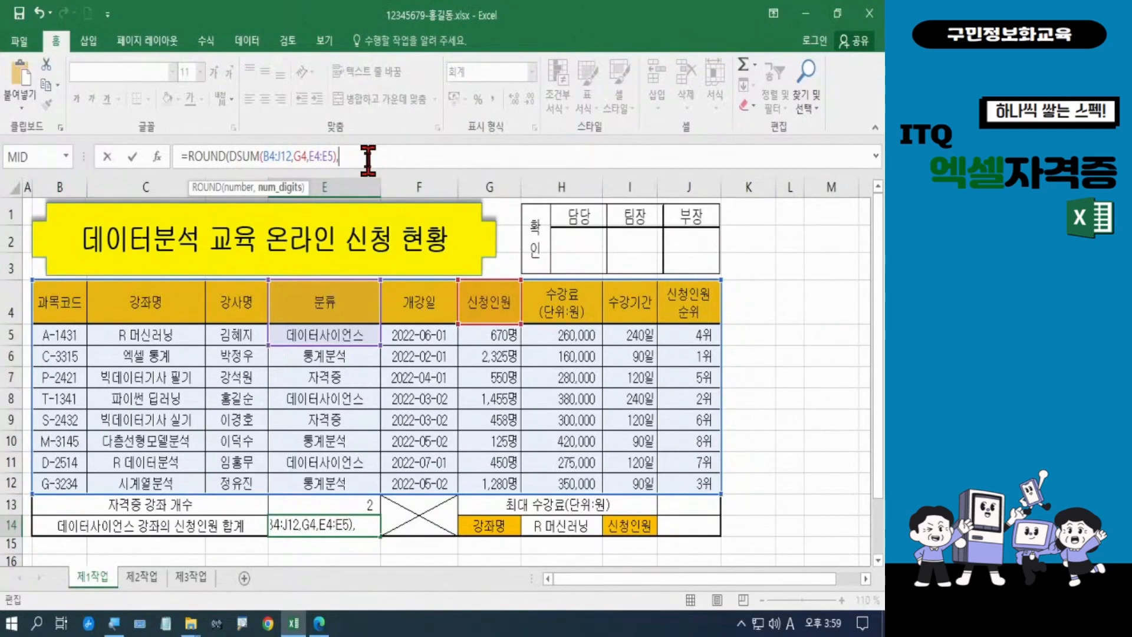
text(-1))
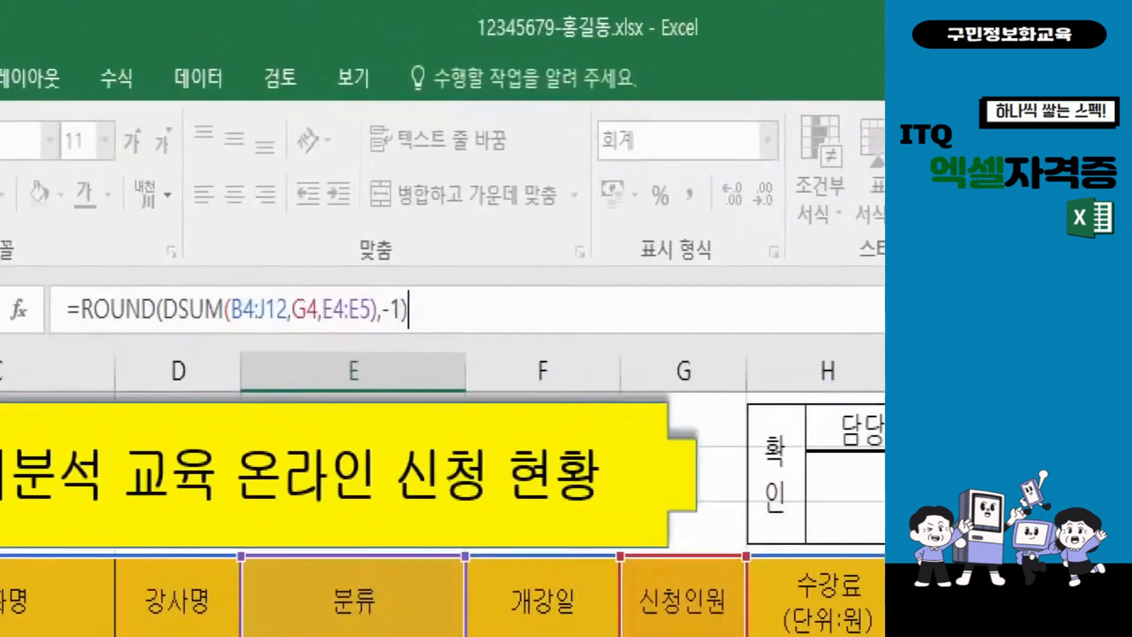
click(442, 319)
drag(426, 350, 60, 361)
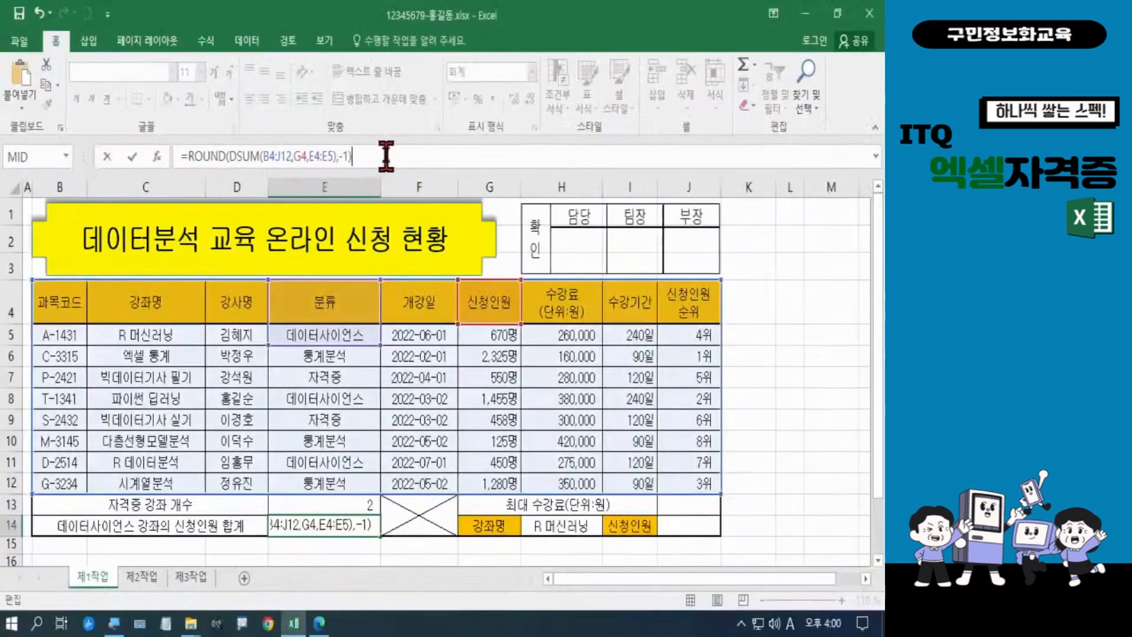
key(Return)
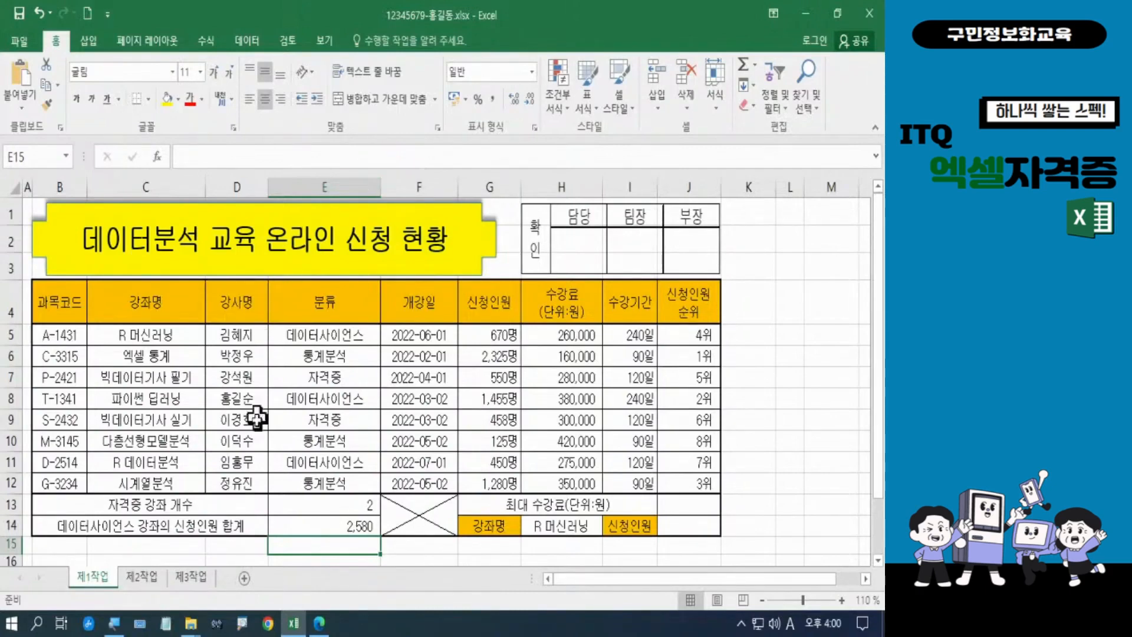
Switch to the exam PDF in Edge, highlight item (5) on 최대 수강료 with the LARGE function, and return to the Excel workbook
mouse_move(319, 623)
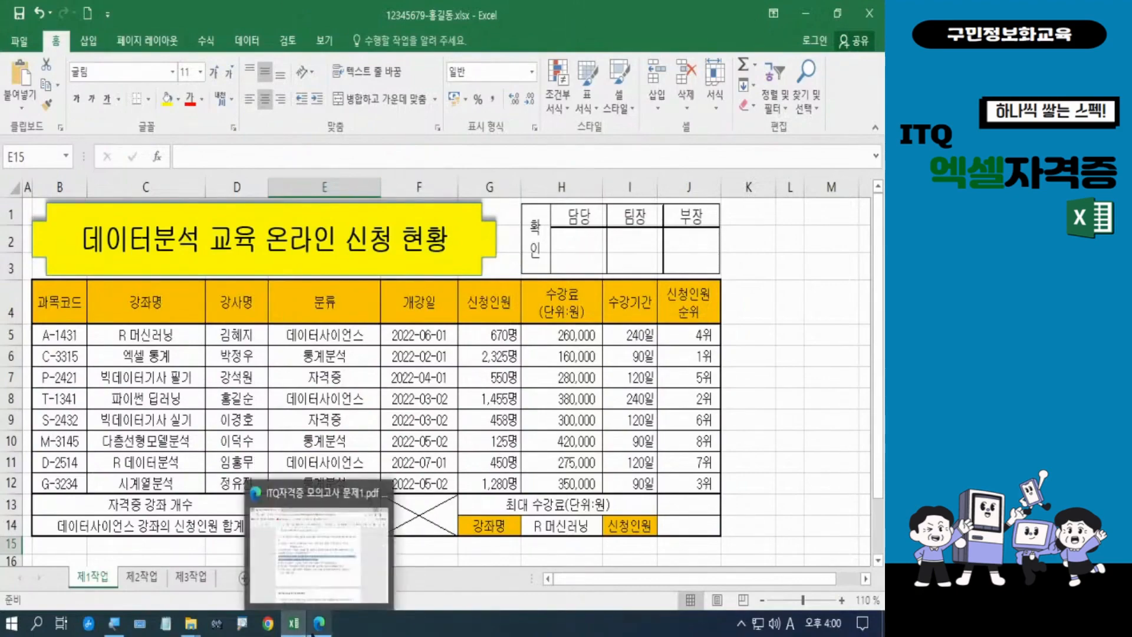
click(353, 583)
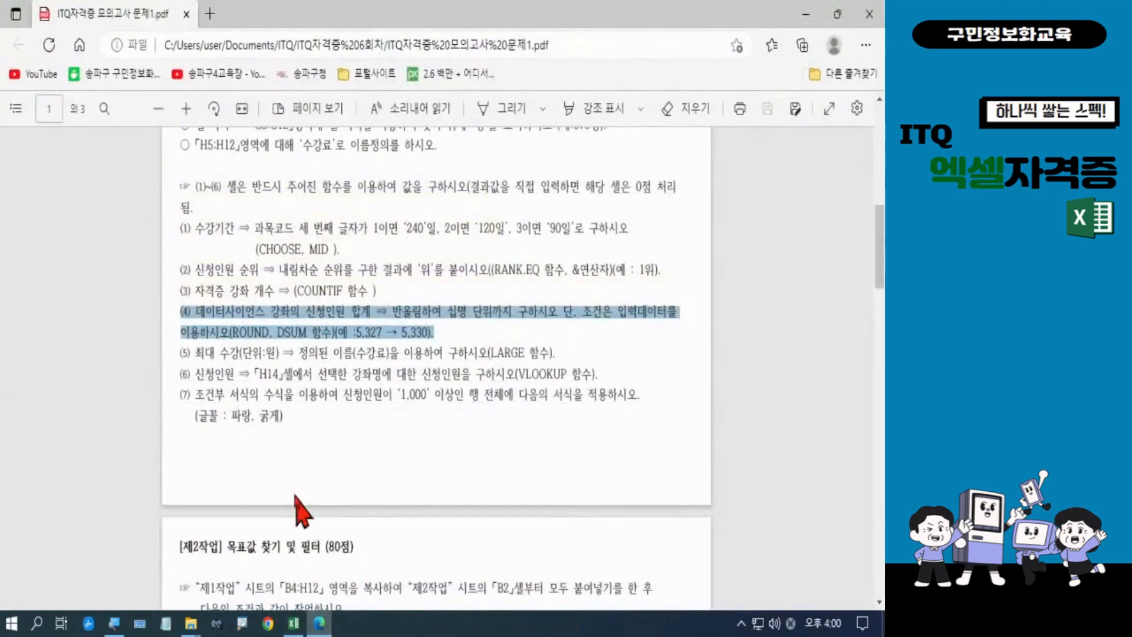
drag(181, 352, 555, 357)
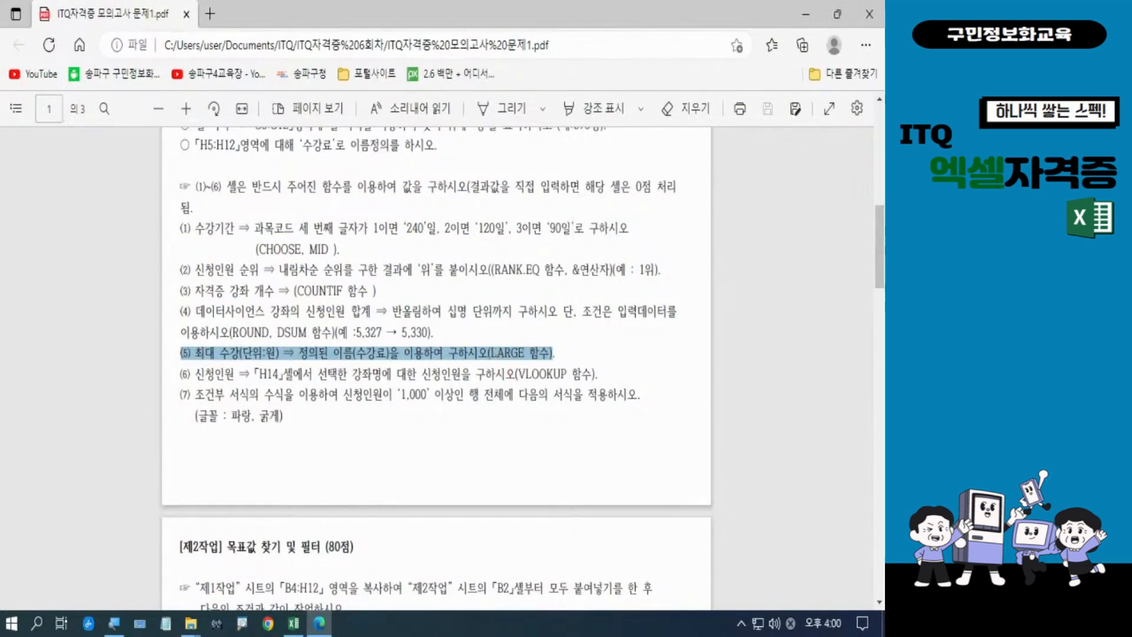
key(alt+Tab)
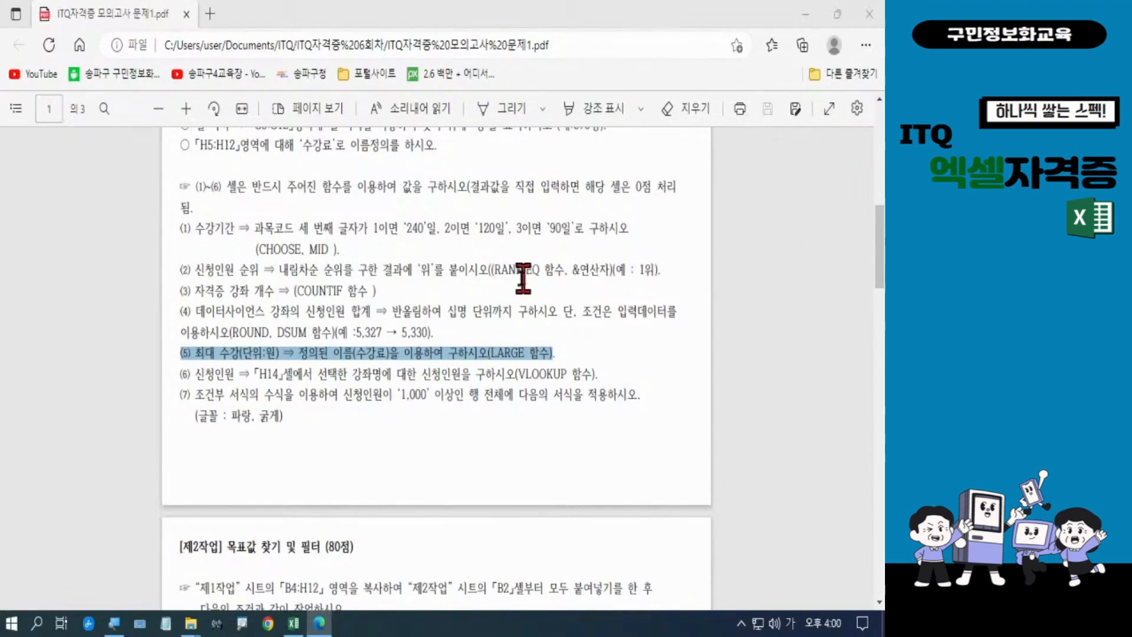
click(794, 19)
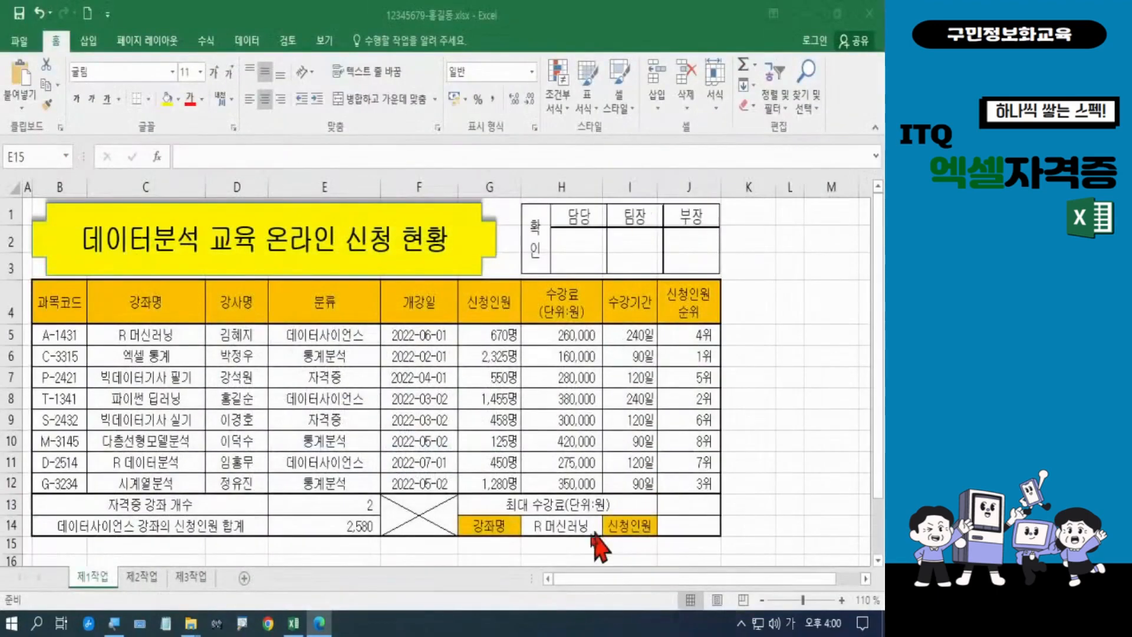
Select the 수강료 values H5:H12 to check the range's defined name
click(667, 502)
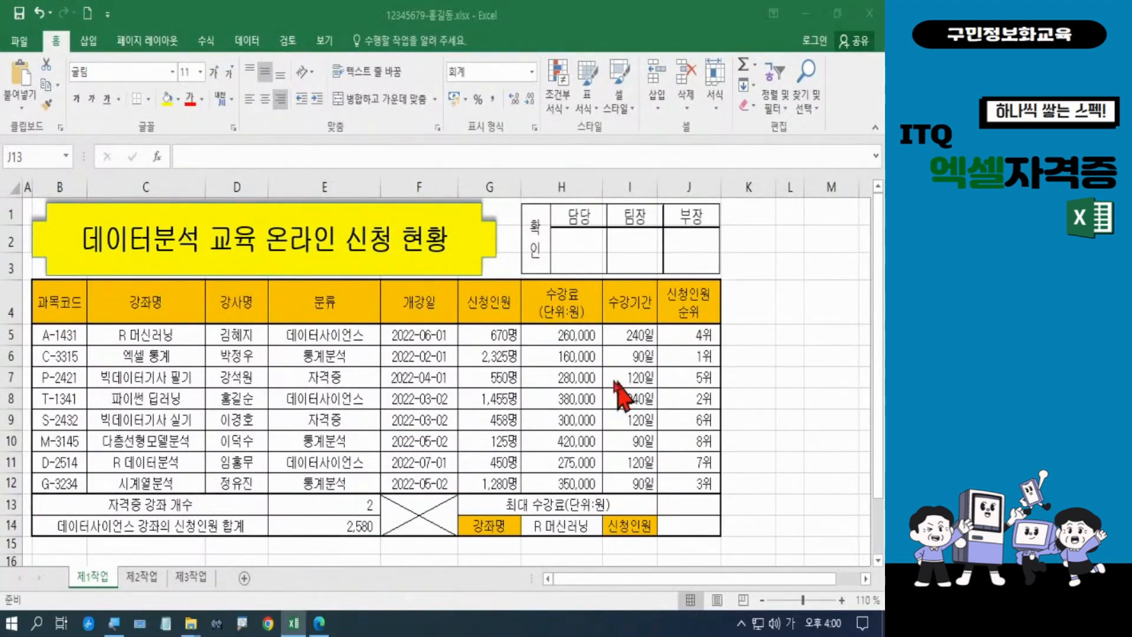
click(570, 340)
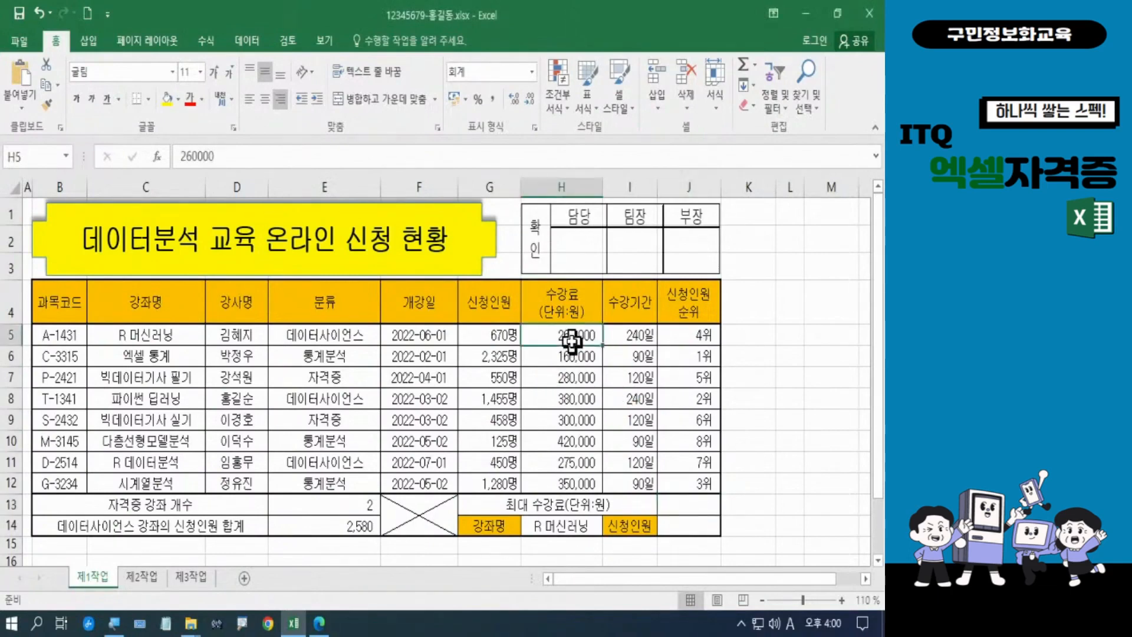
drag(571, 340, 570, 483)
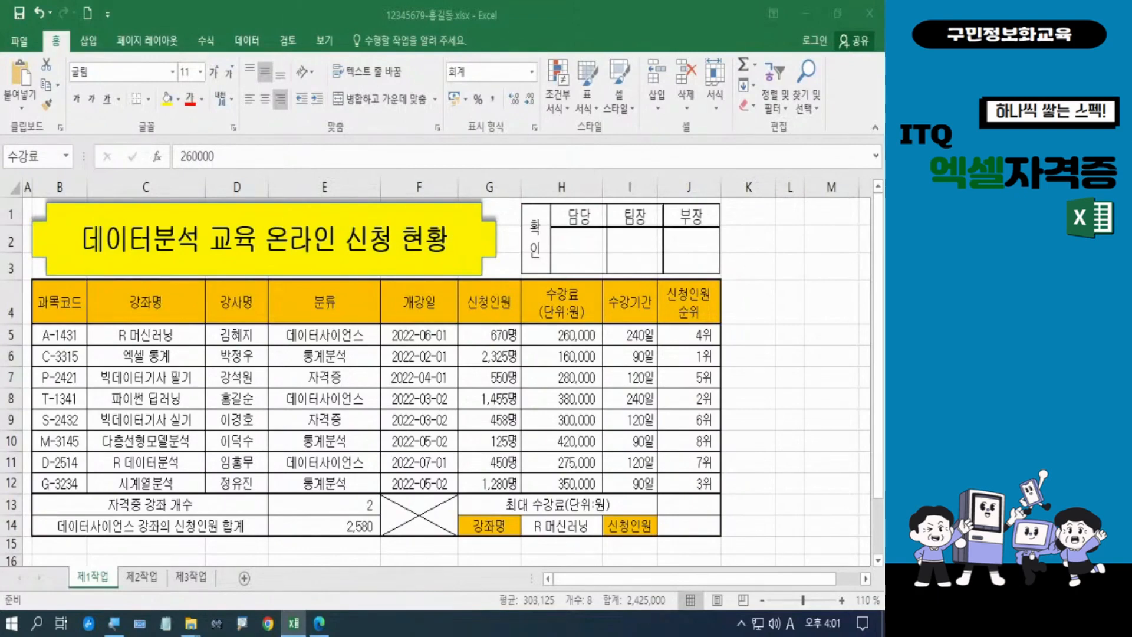
Start a LARGE formula in J13 for 최대 수강료 with the named range 수강료 (H5:H12) as the array
key(Hangul)
click(685, 501)
click(684, 502)
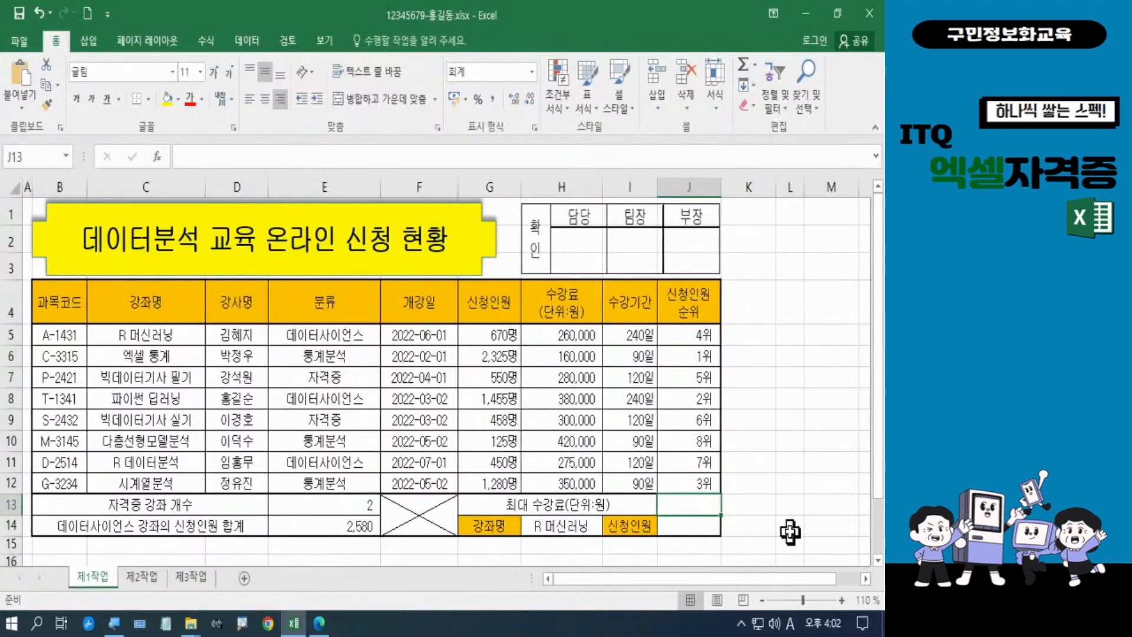
text(=)
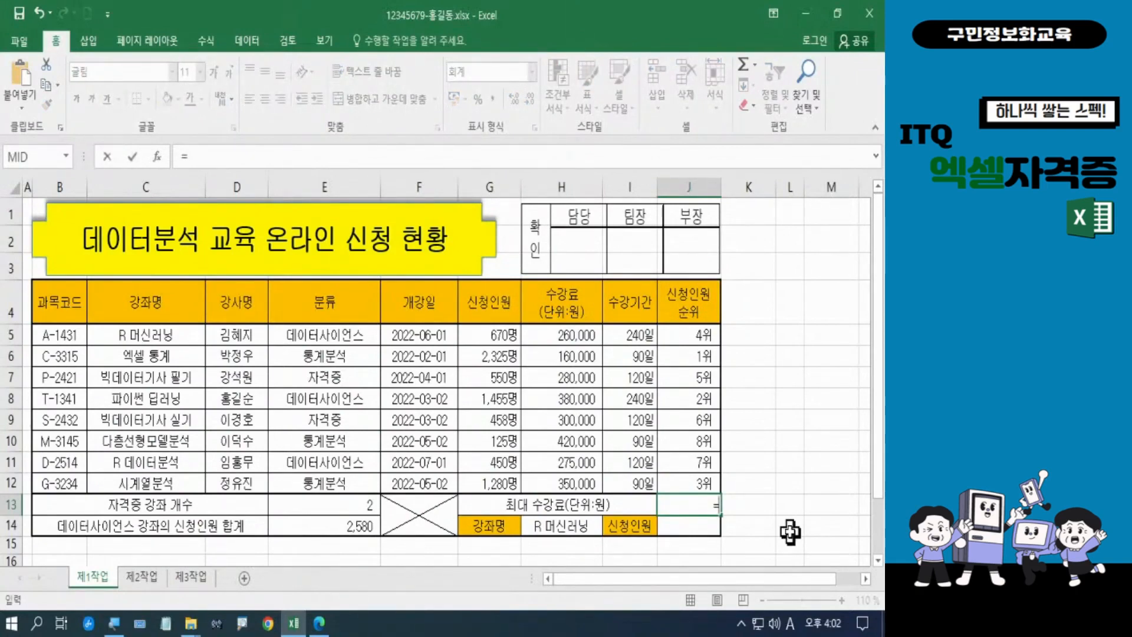
text(la)
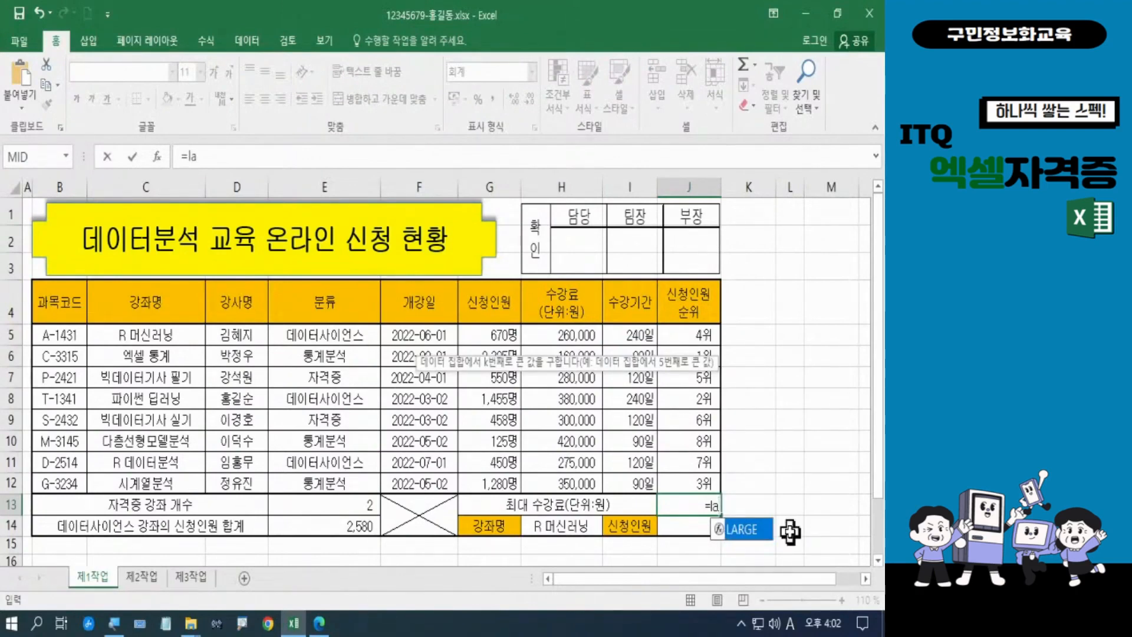
key(Tab)
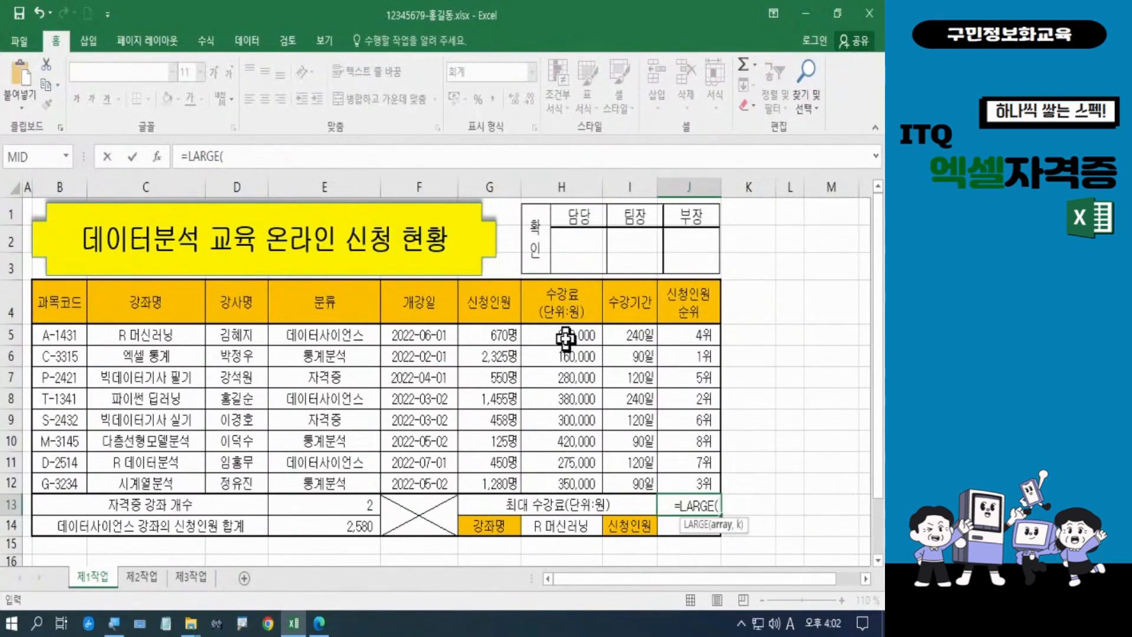
drag(566, 338, 566, 473)
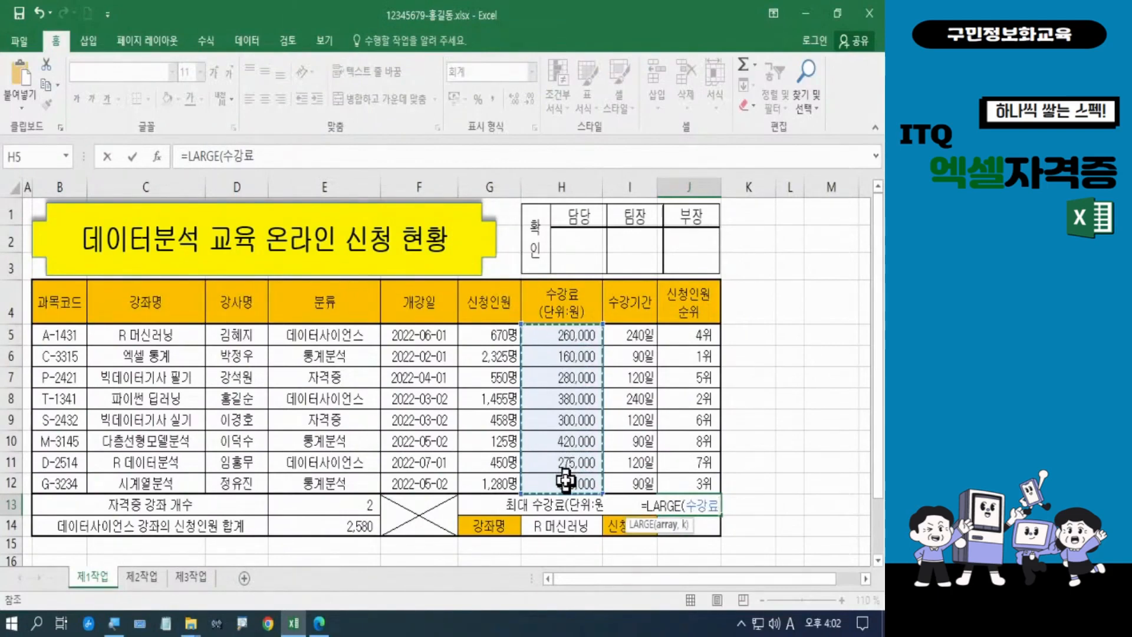
Set k to 1 in the J13 LARGE formula, close the parenthesis and commit it
text(,)
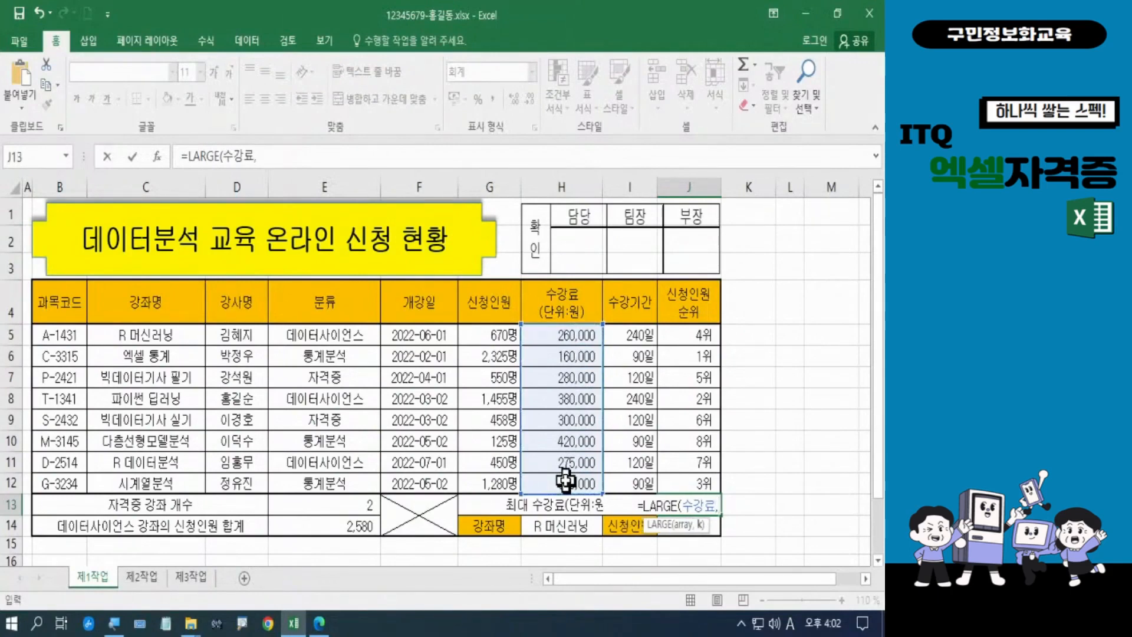
text(1)
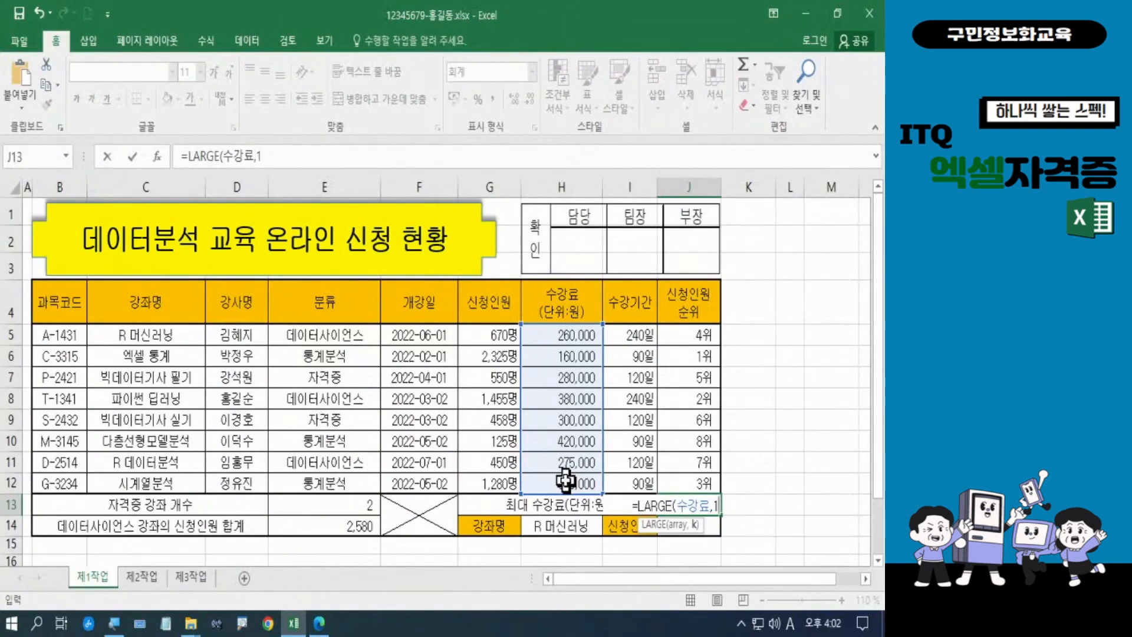
text())
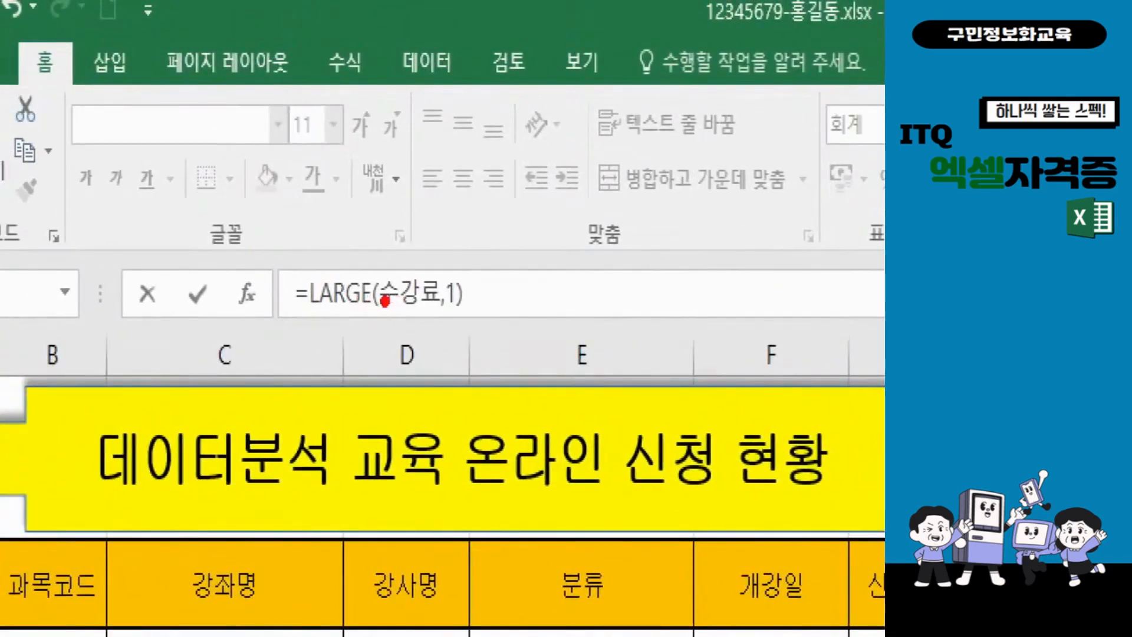
mouse_move(372, 305)
mouse_down()
mouse_move(462, 314)
mouse_move(436, 316)
mouse_up()
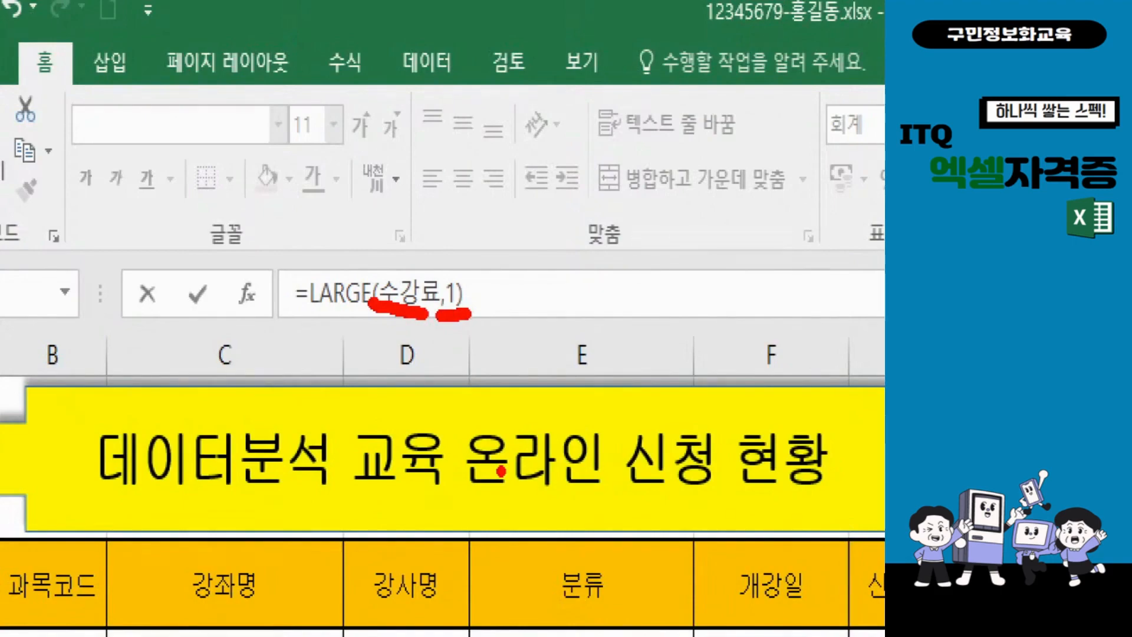
key(Escape)
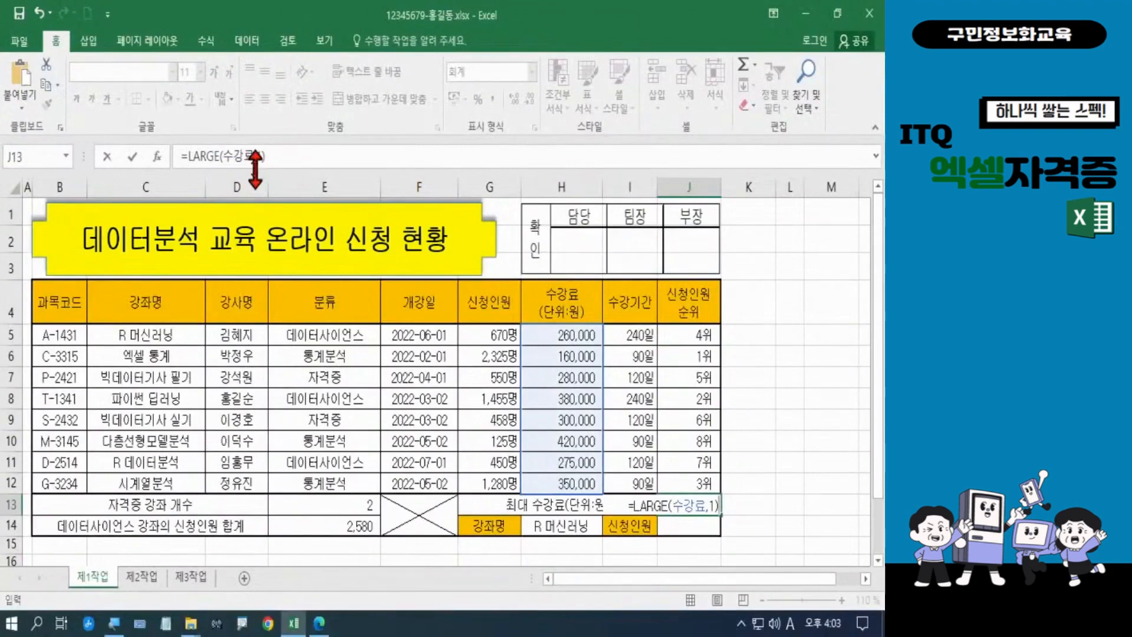
key(Return)
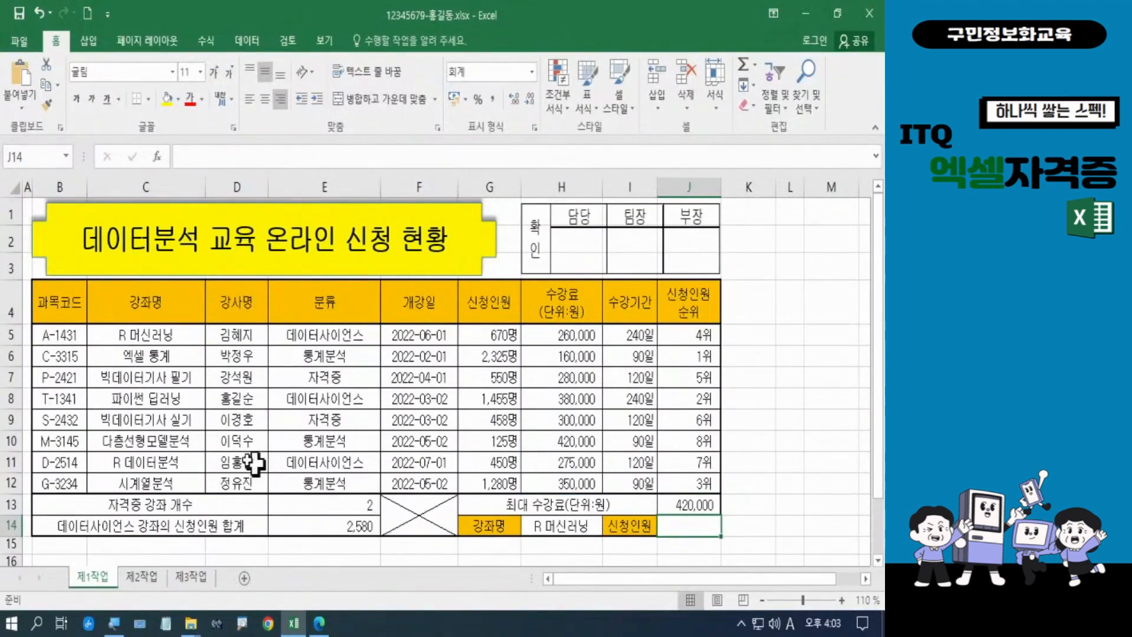
Switch to the exam PDF in Edge, highlight item (6) on 신청인원 with the VLOOKUP function, and return to the Excel workbook
click(319, 623)
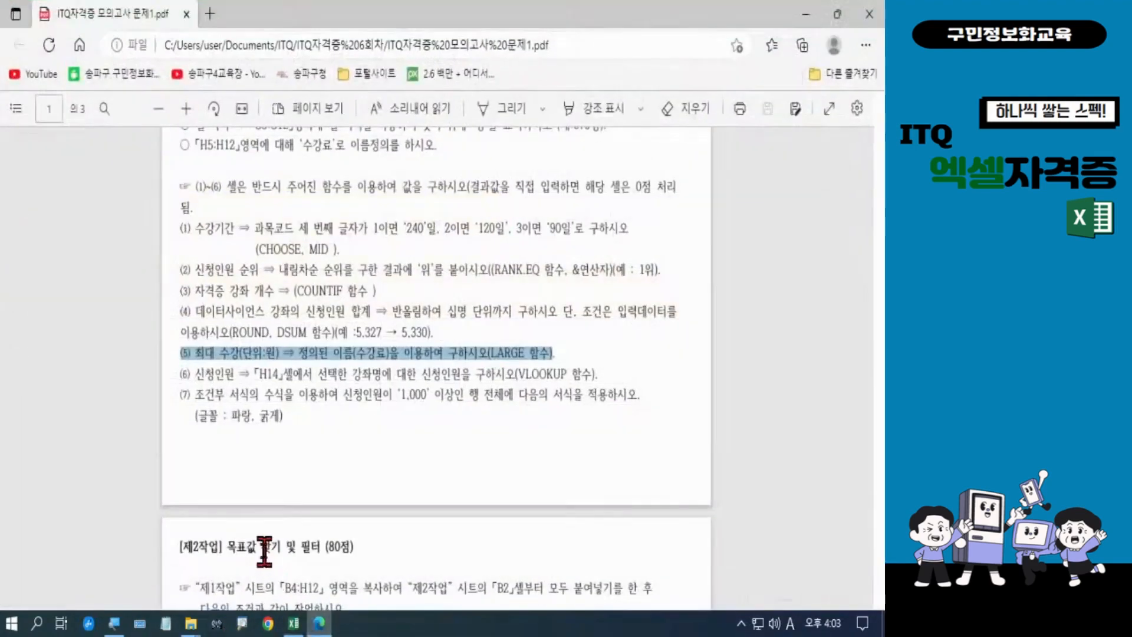
drag(179, 372, 618, 363)
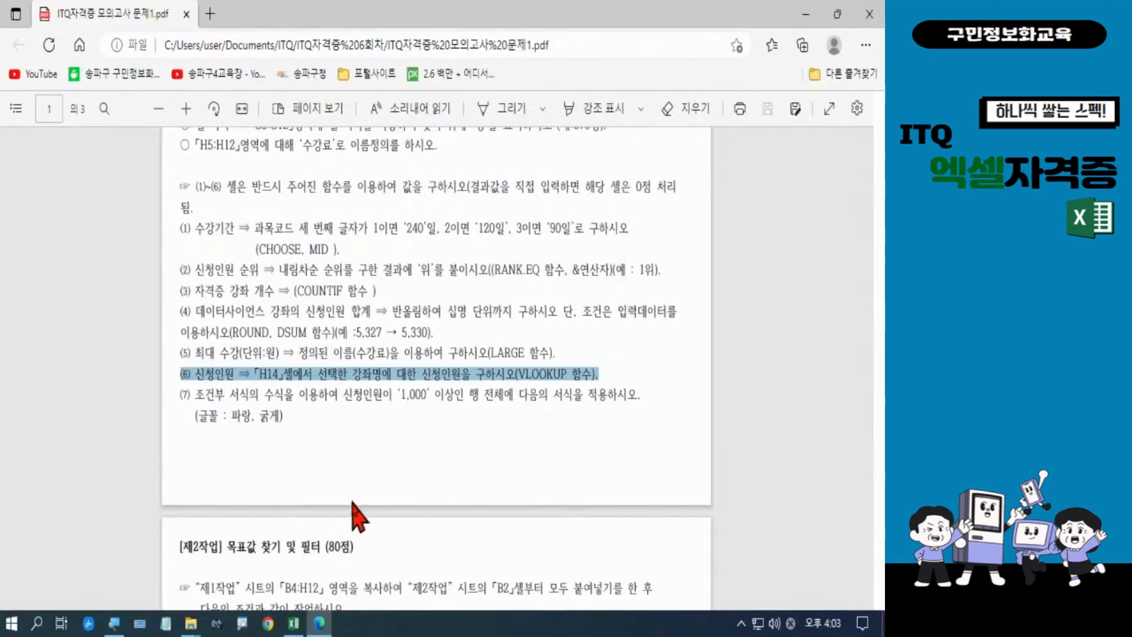
click(805, 13)
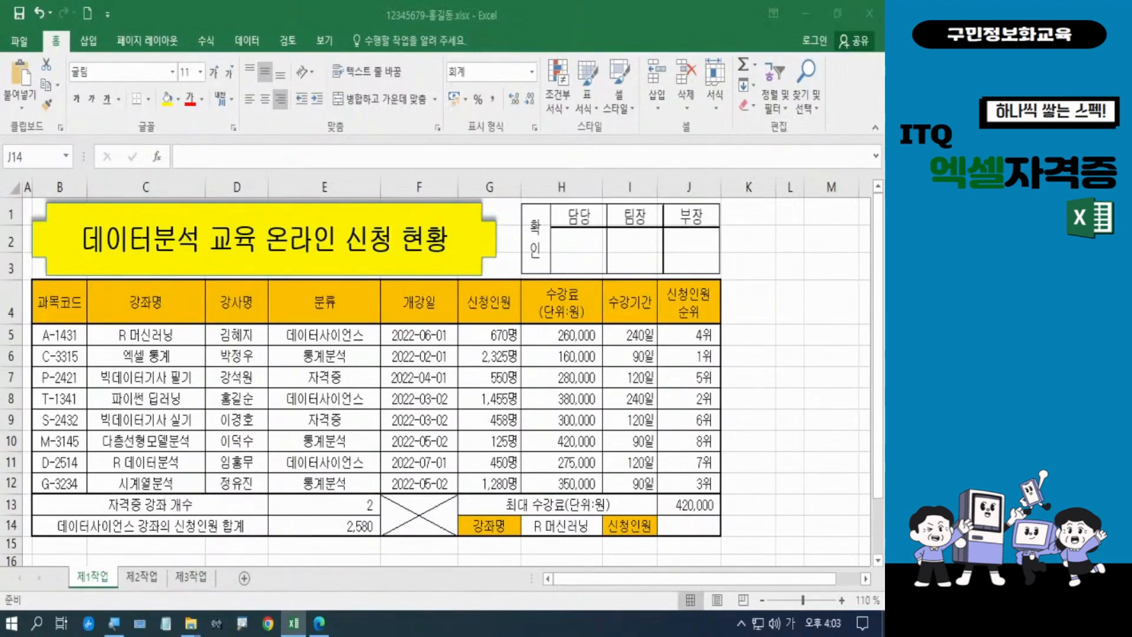
Match the course chosen in H14 with its entry in the 강좌명 column and check that row's 신청인원 value
click(543, 522)
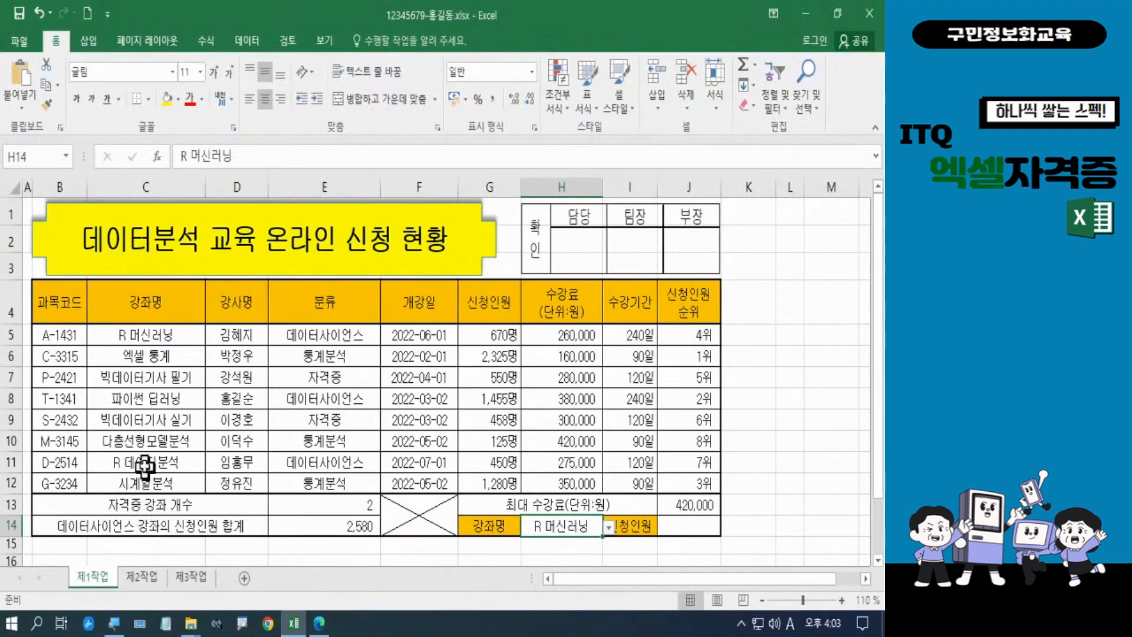
click(171, 340)
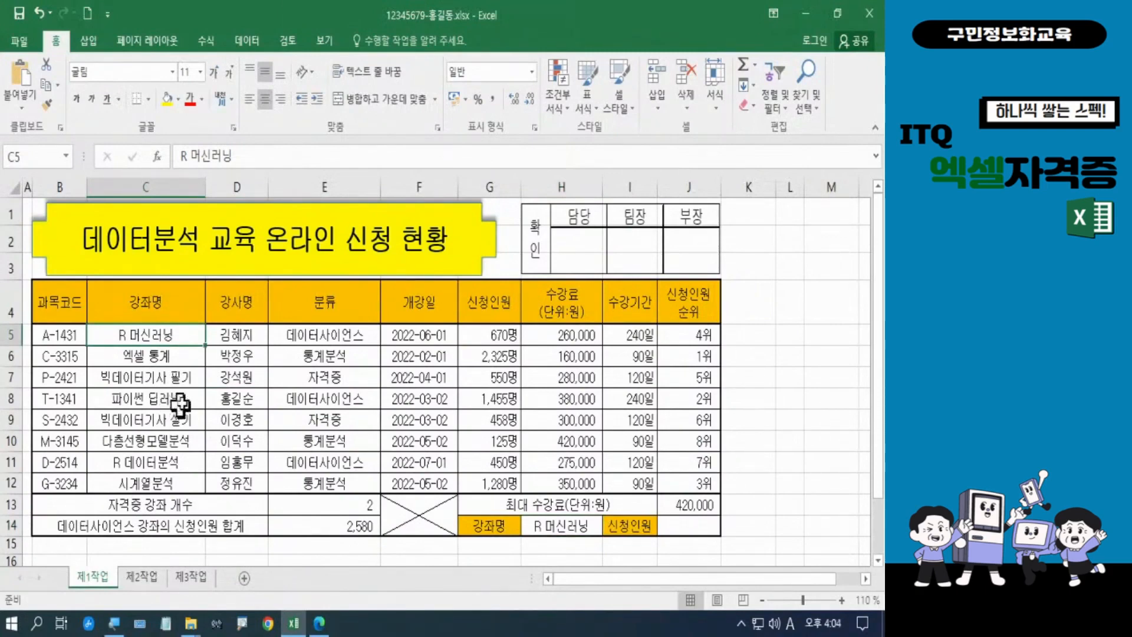
mouse_move(526, 320)
mouse_down()
mouse_move(528, 337)
mouse_move(465, 339)
mouse_move(525, 318)
mouse_move(508, 350)
mouse_up()
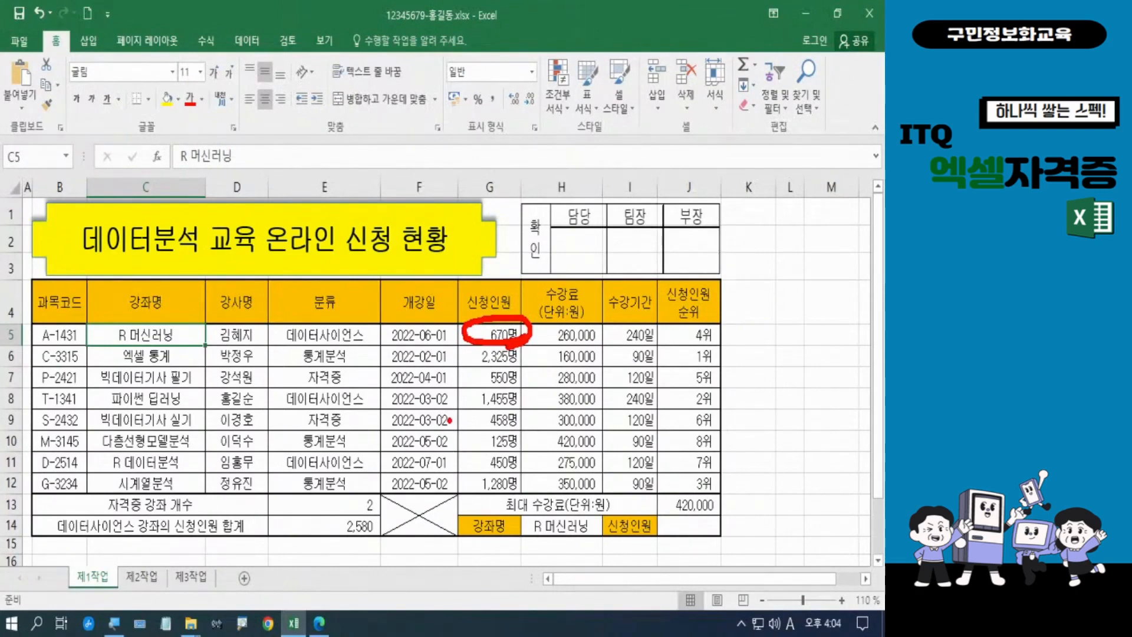
key(Escape)
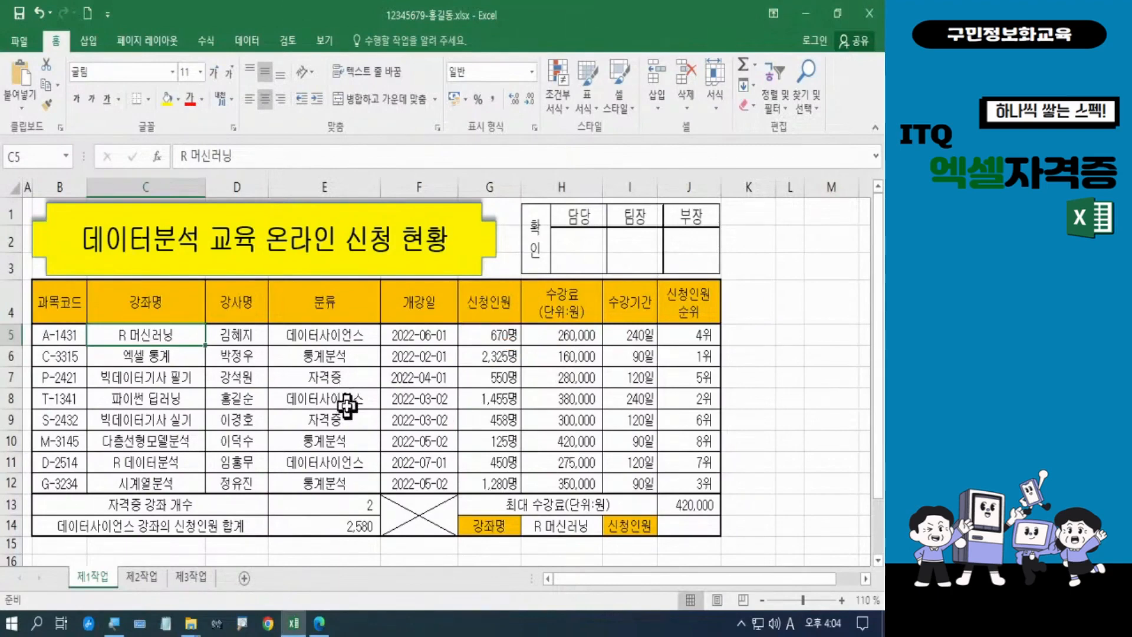
Start a VLOOKUP formula in J14 for 신청인원 with H14 as the lookup value
click(684, 531)
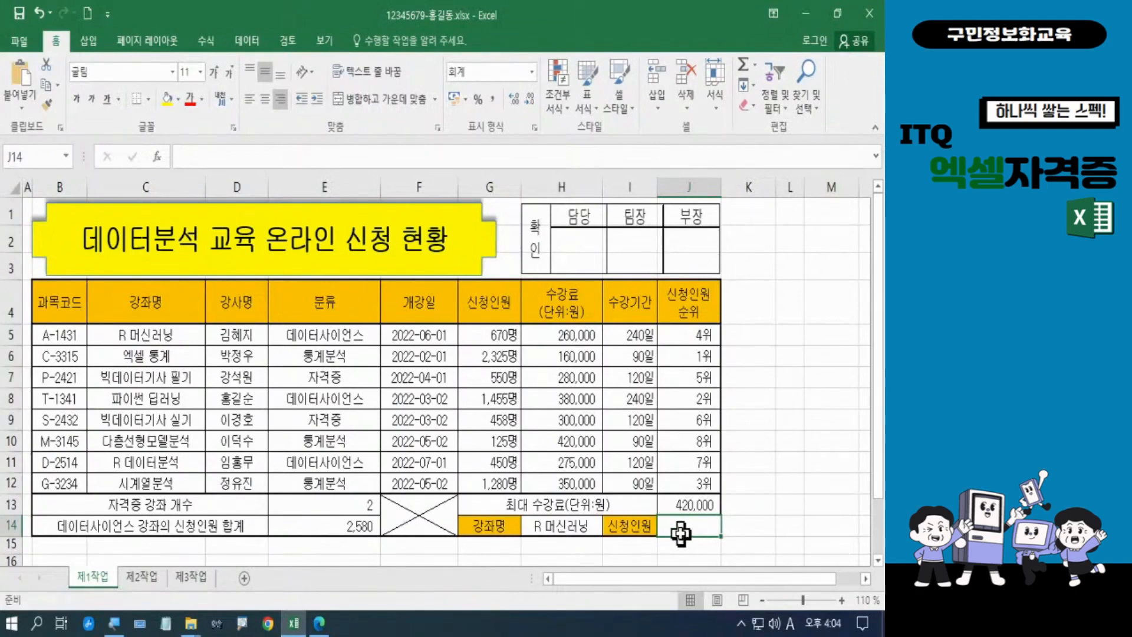
text(=)
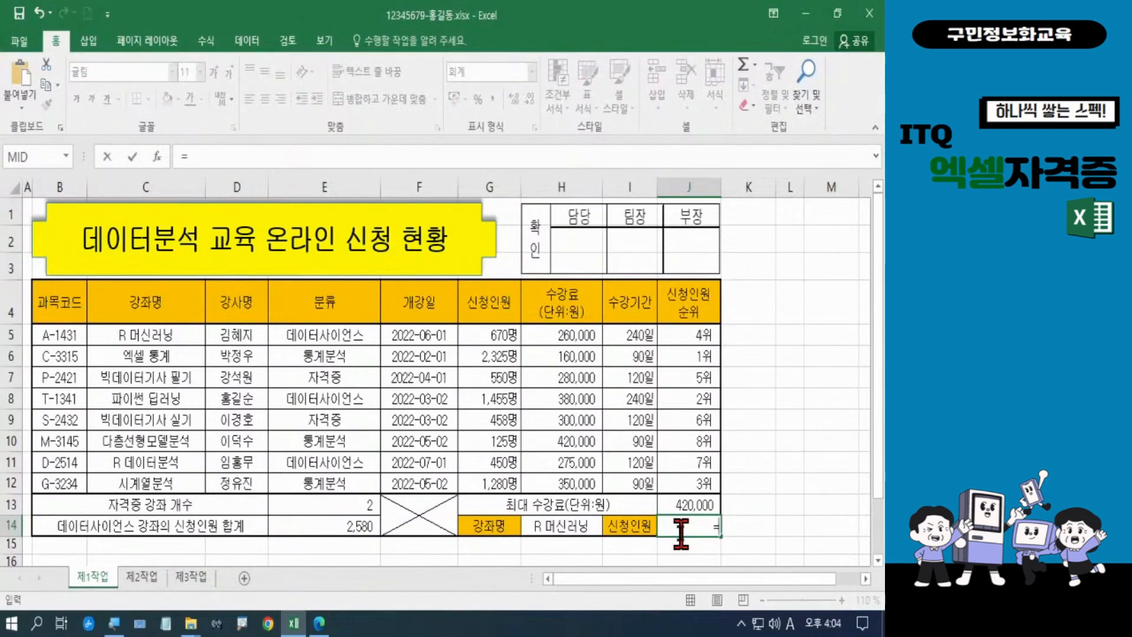
text(v)
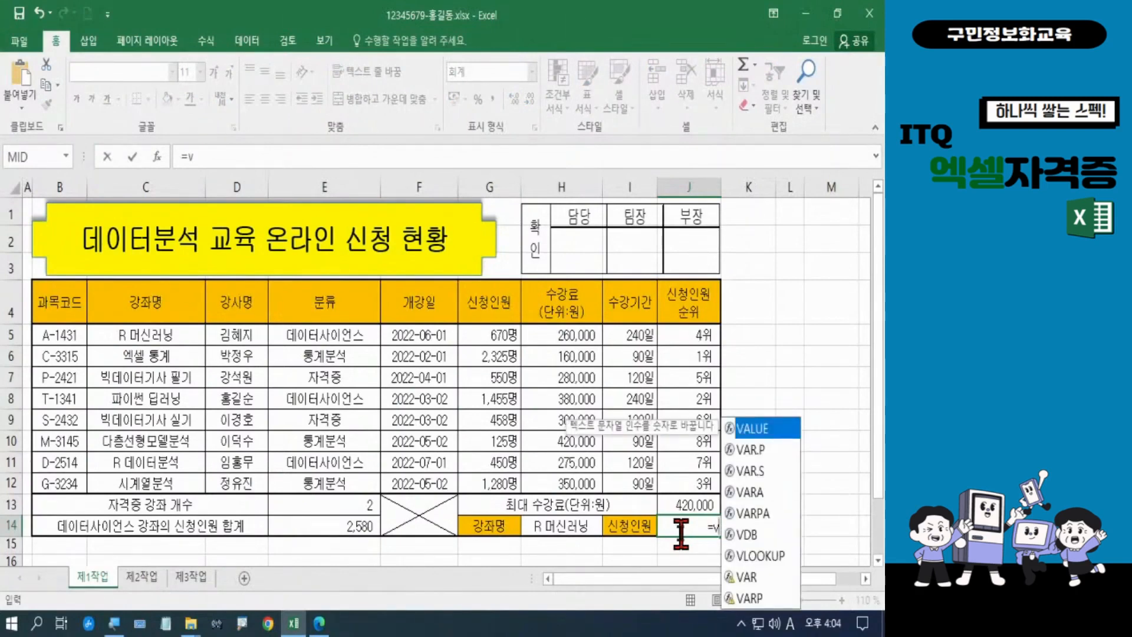
text(l)
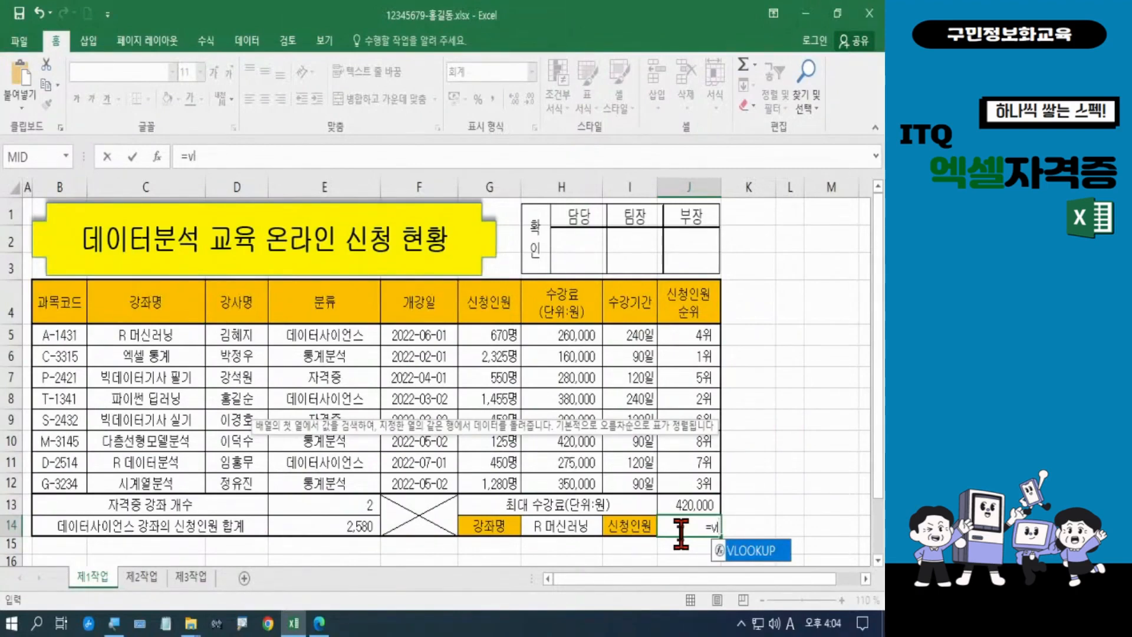
key(Tab)
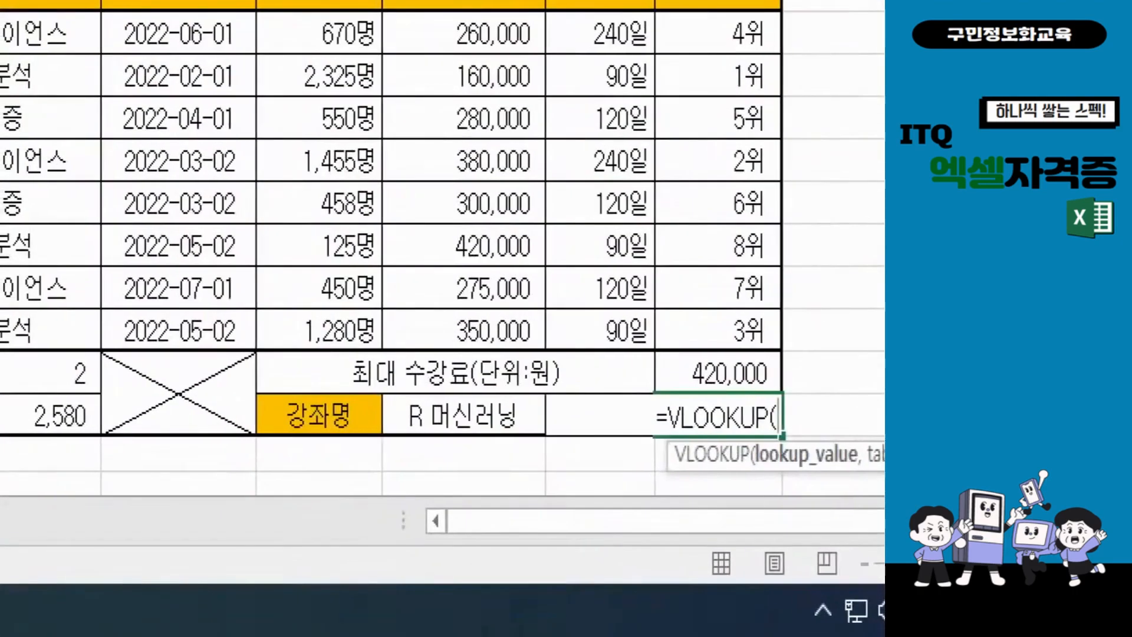
click(443, 600)
mouse_move(368, 389)
mouse_down()
mouse_move(501, 417)
mouse_move(567, 448)
mouse_up()
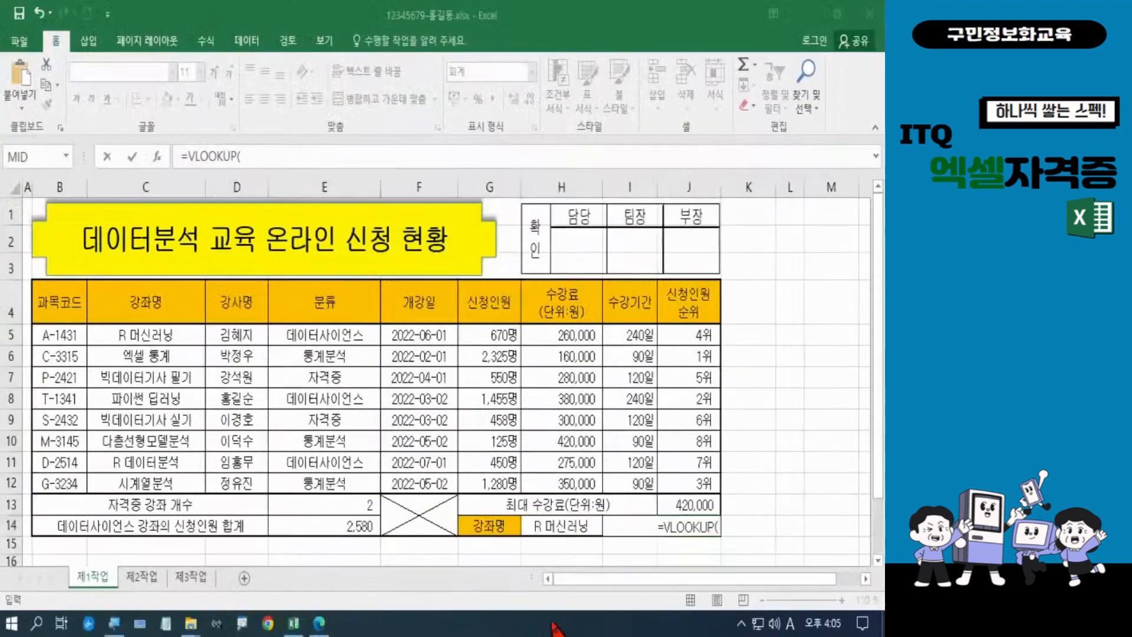
click(448, 415)
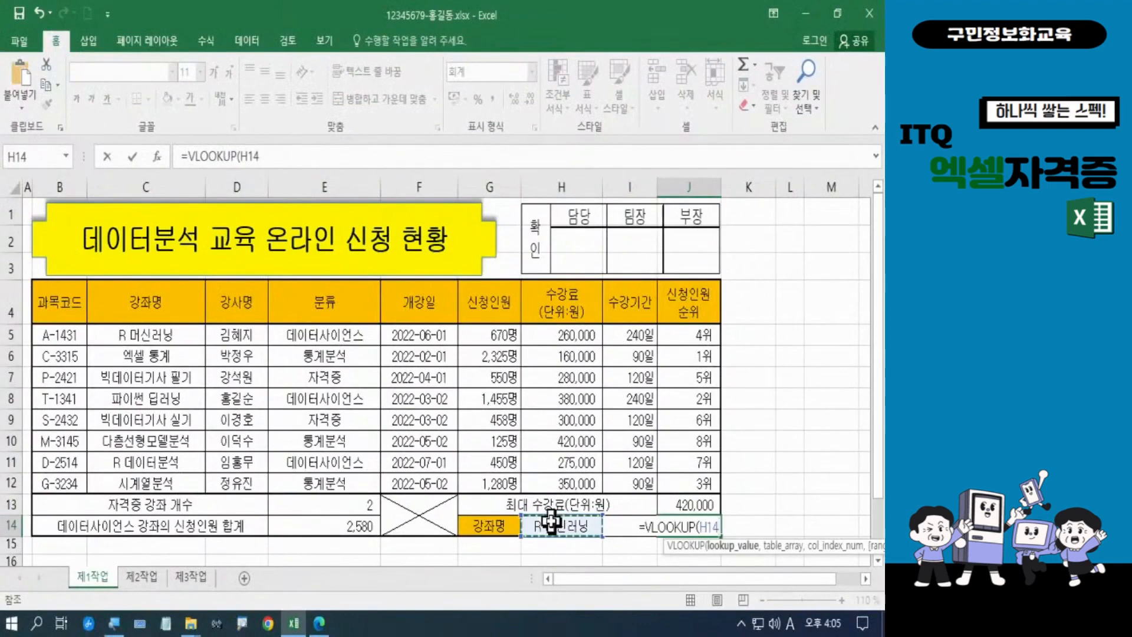
text(,)
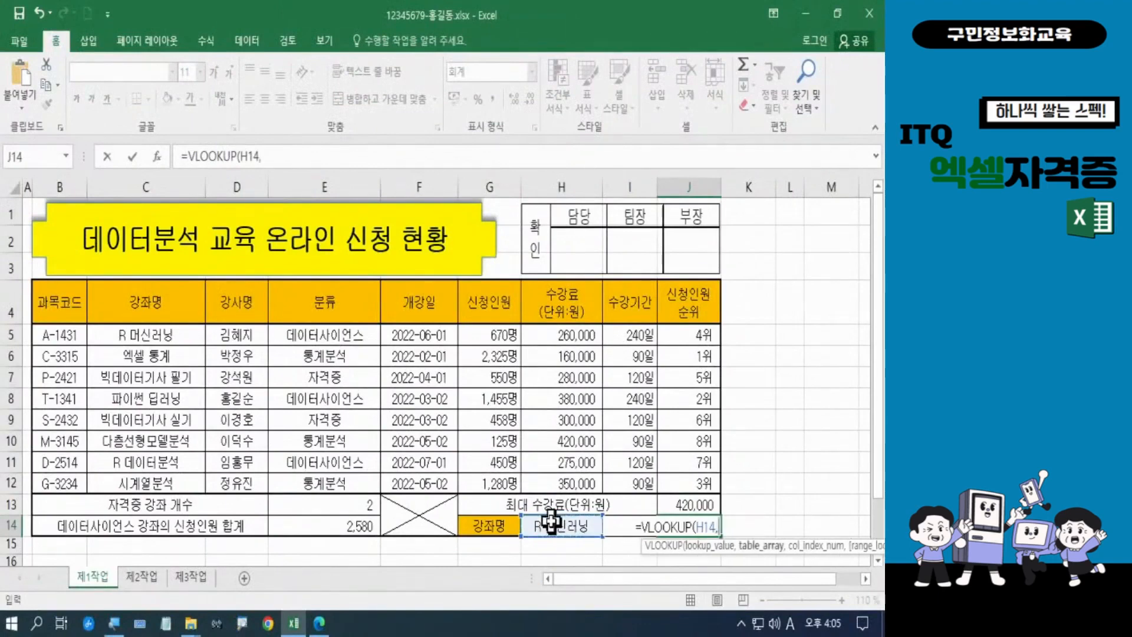
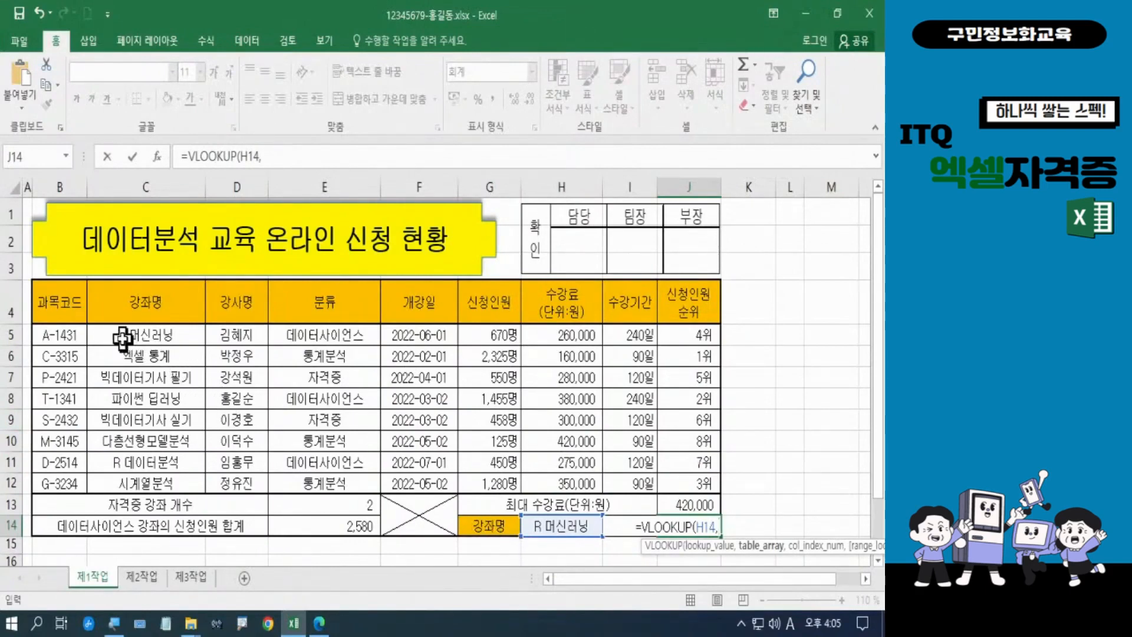
Set the table array of the J14 VLOOKUP formula to C5:J12, starting from the 강좌명 column
click(122, 337)
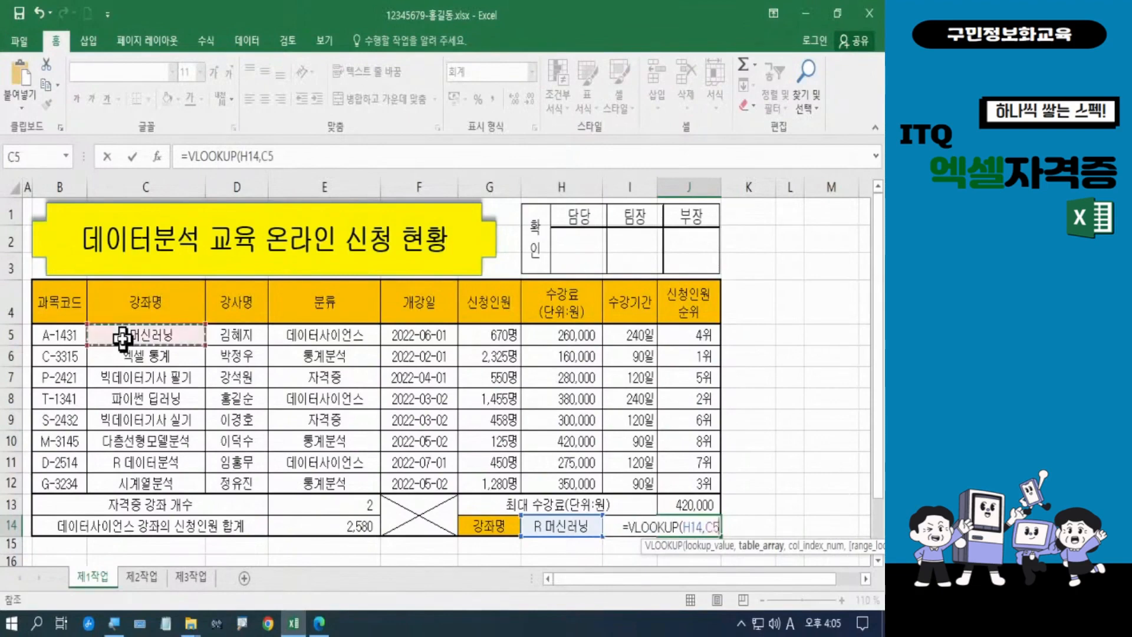
drag(122, 338, 691, 480)
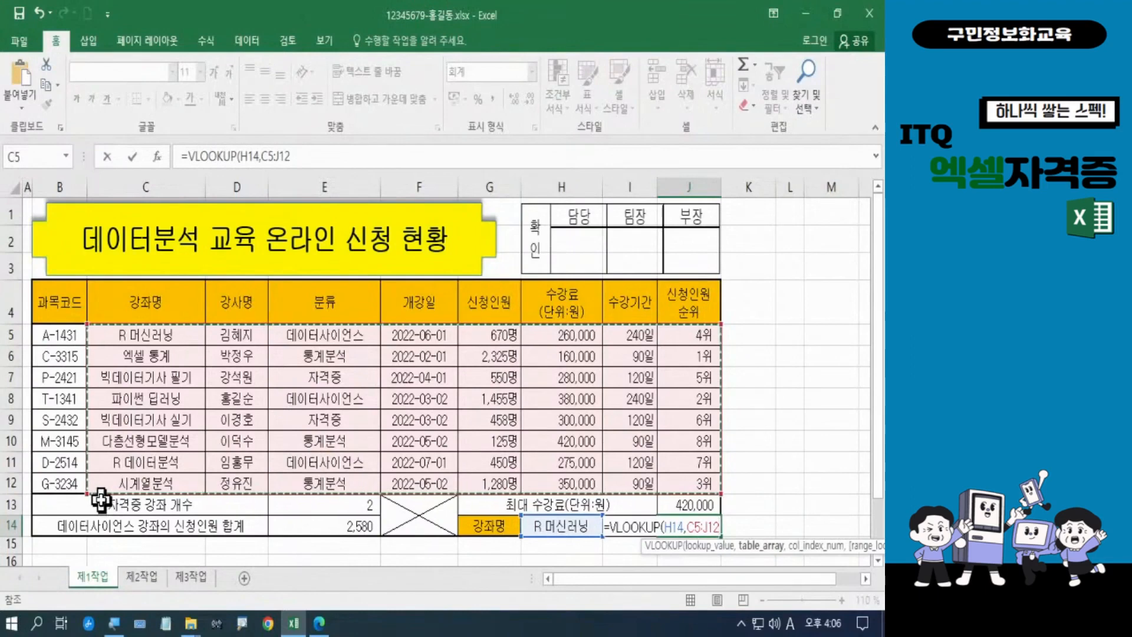
text(,)
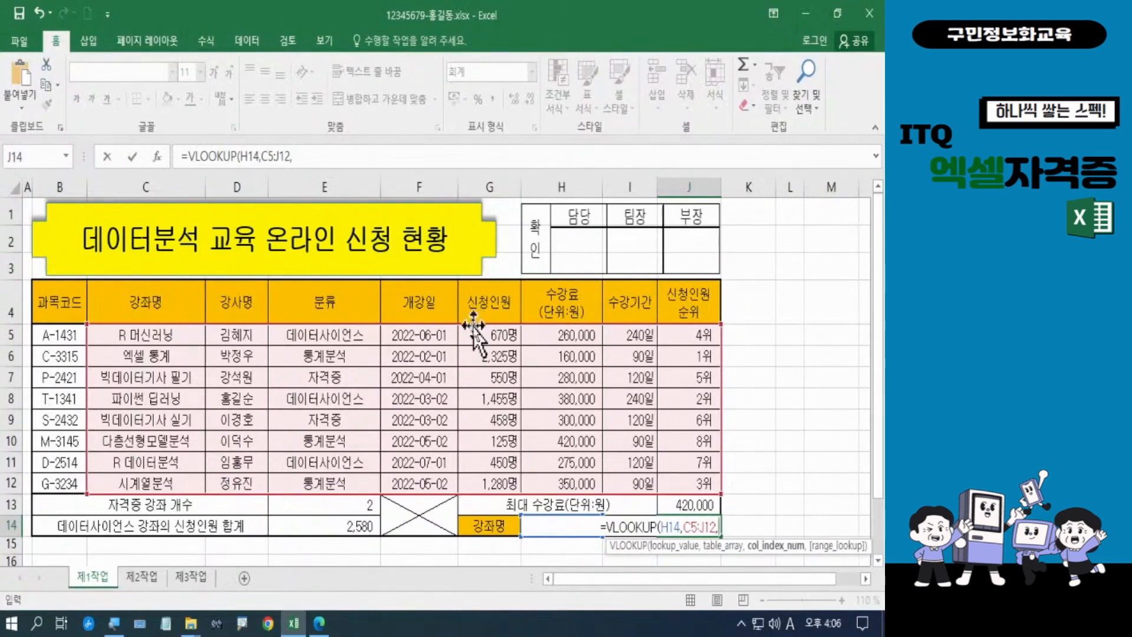
Finish the J14 VLOOKUP formula with column index 5 and 0 for an exact match, and commit it
text(5)
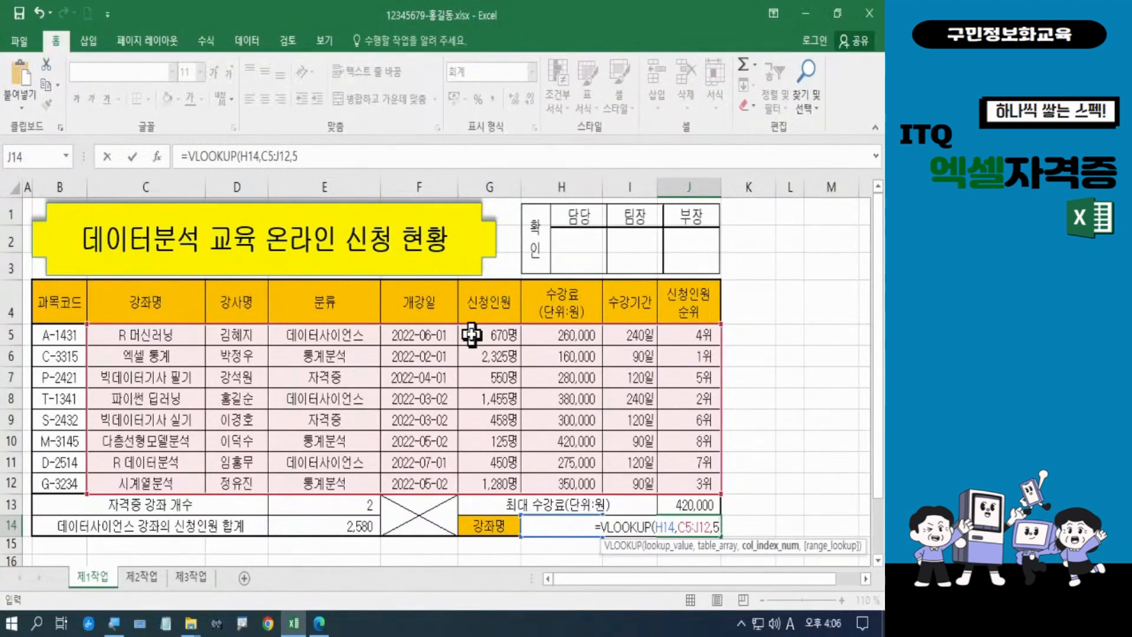
text(,)
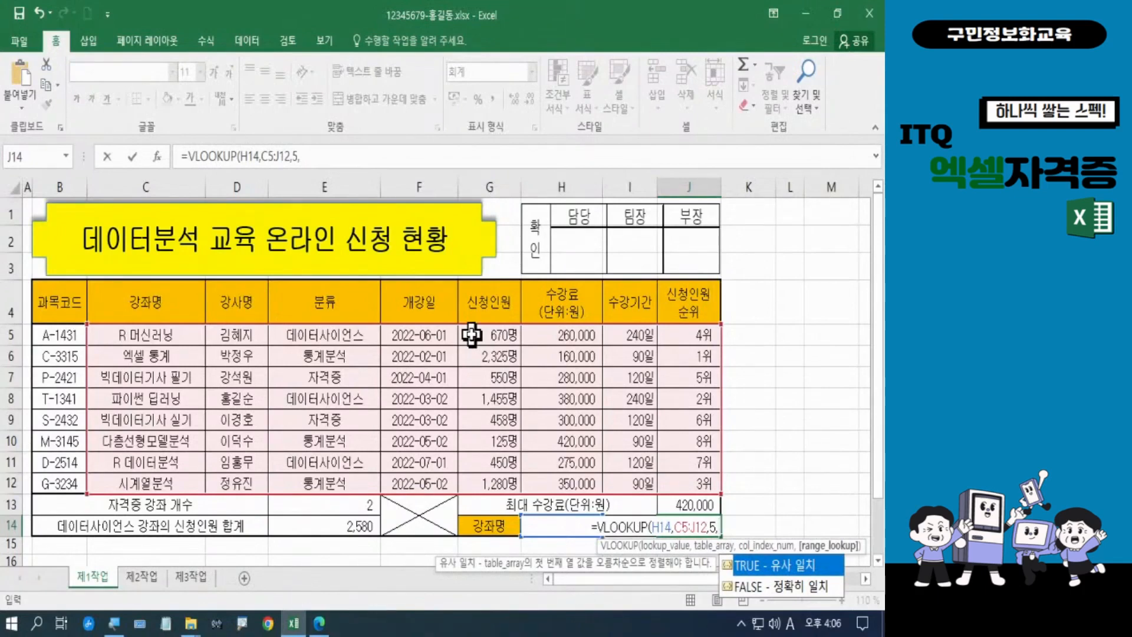
text(0)
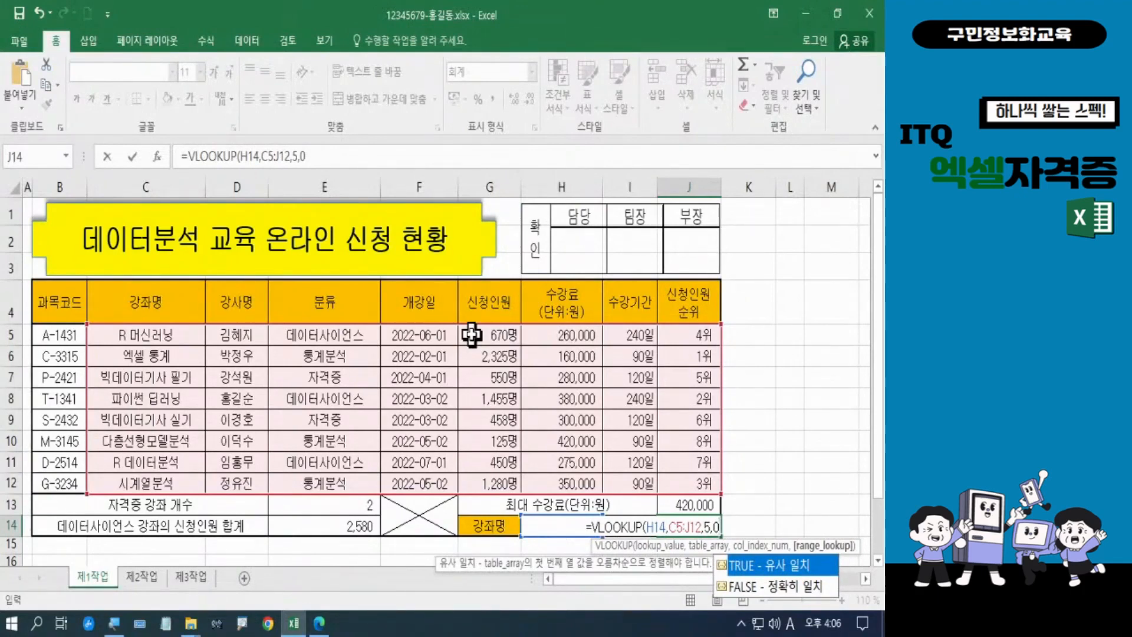
text())
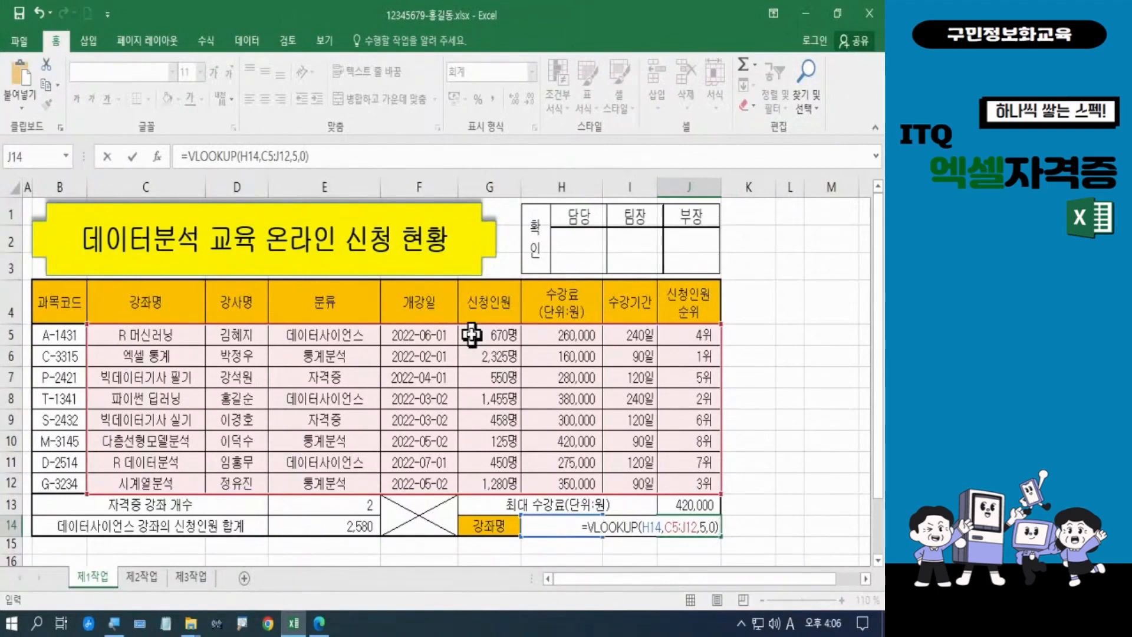
key(Return)
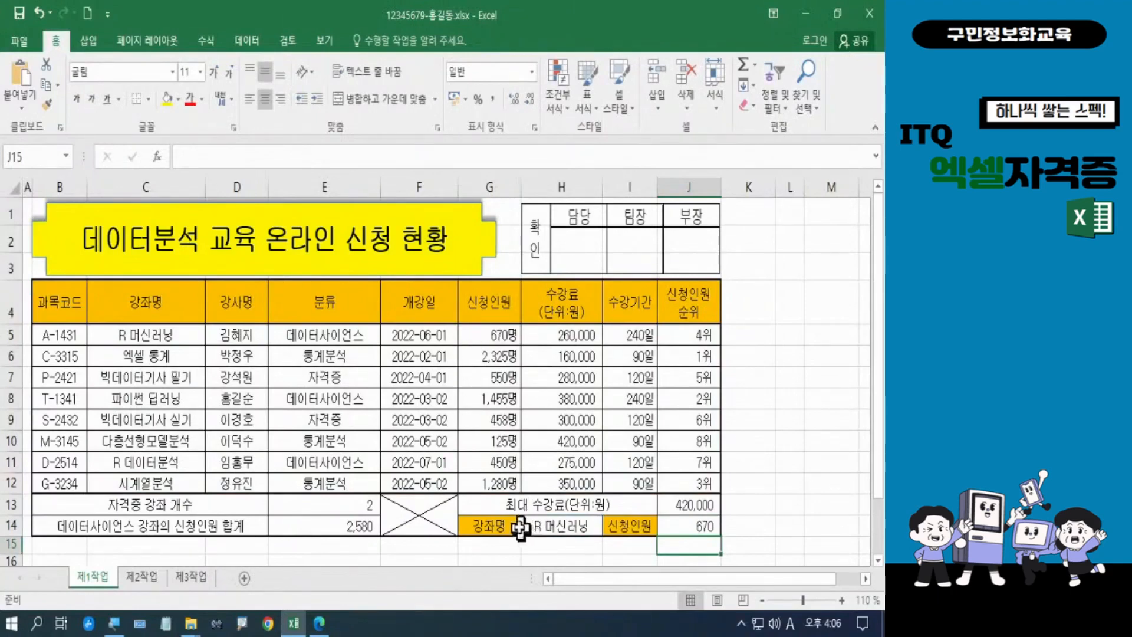
Choose 엑셀 통계 as the 강좌명 in H14 to test the VLOOKUP formula in J14
click(696, 527)
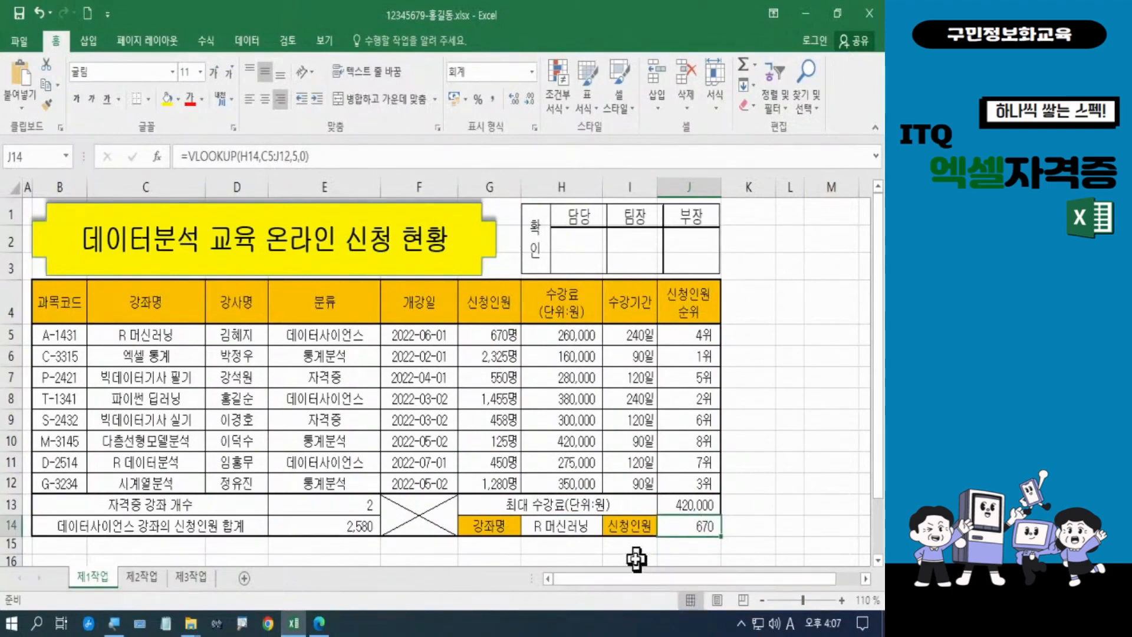
click(580, 535)
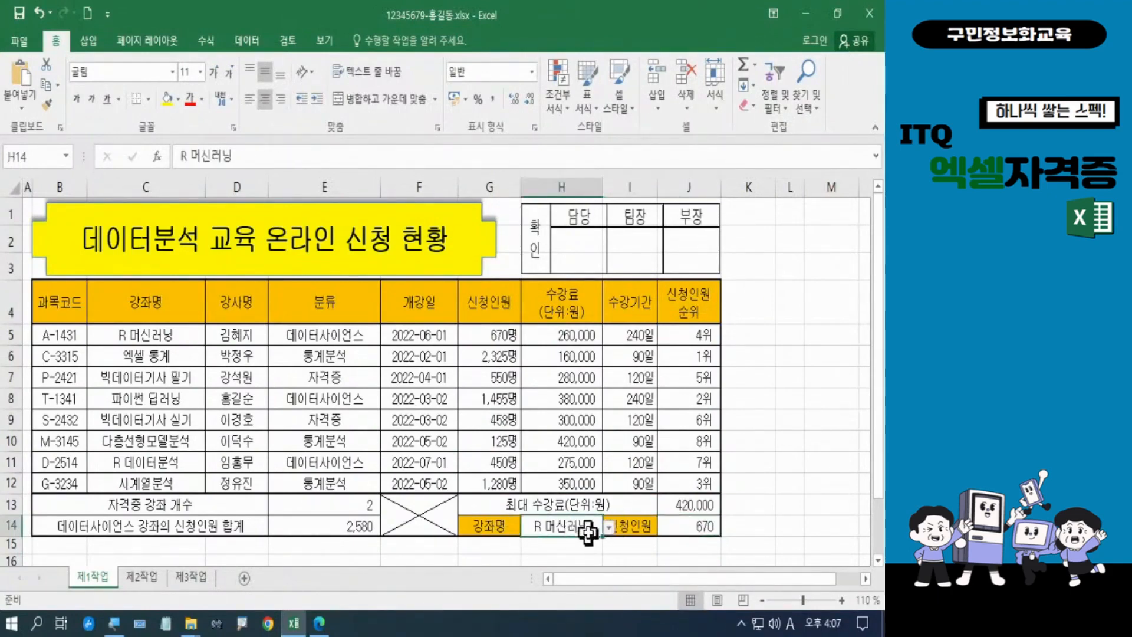
click(608, 529)
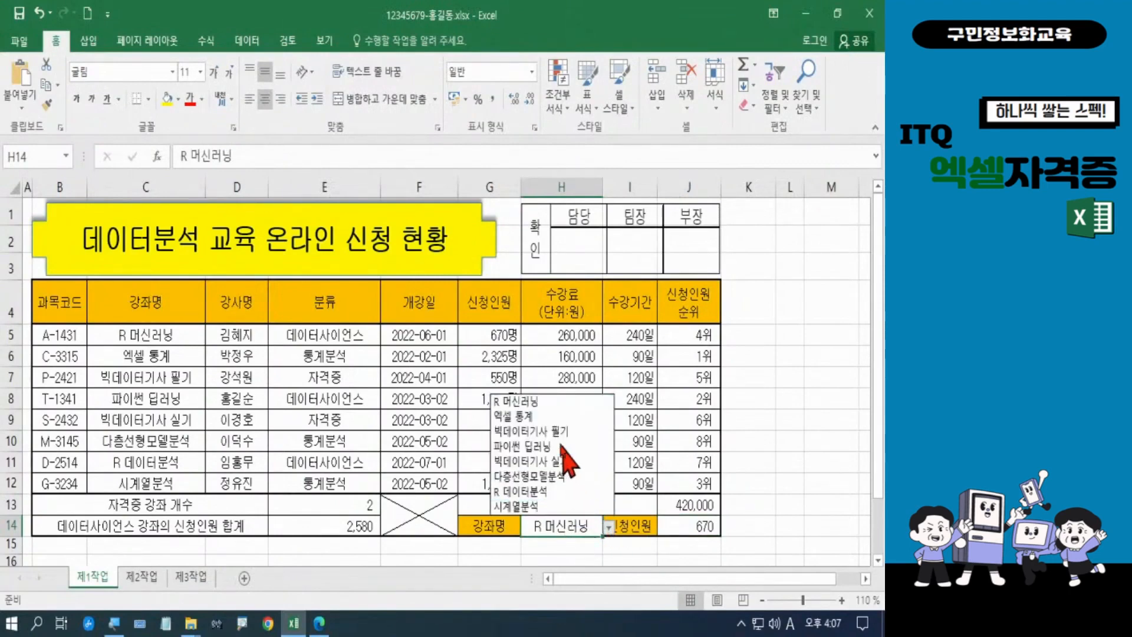
click(512, 416)
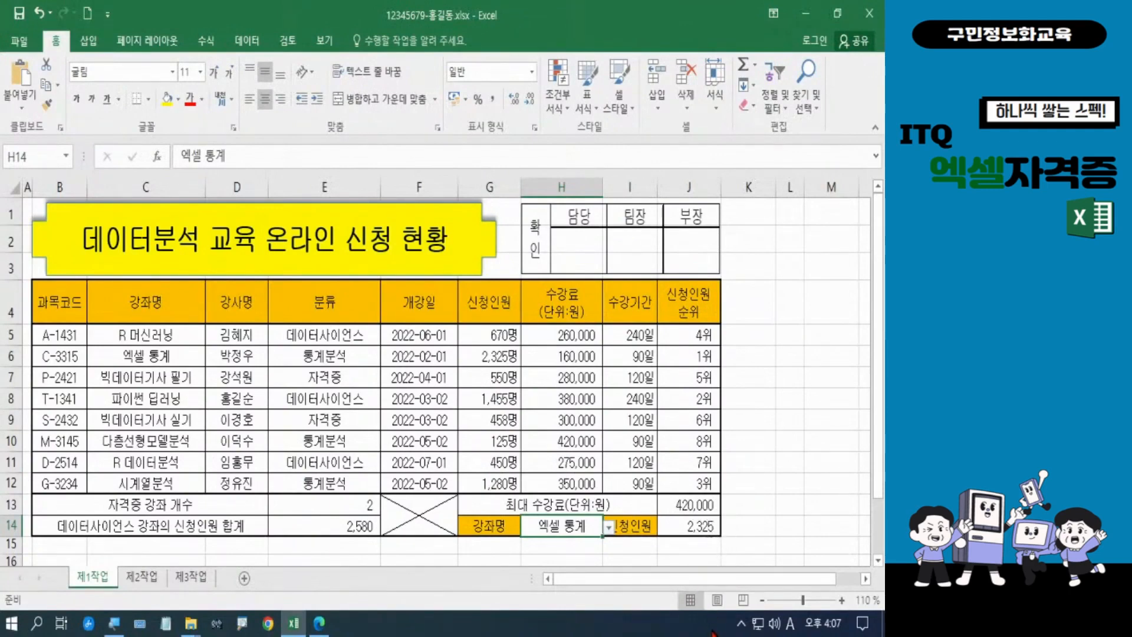
Review the arguments of the VLOOKUP formula in J14: lookup value, table range, column index and match type
click(699, 524)
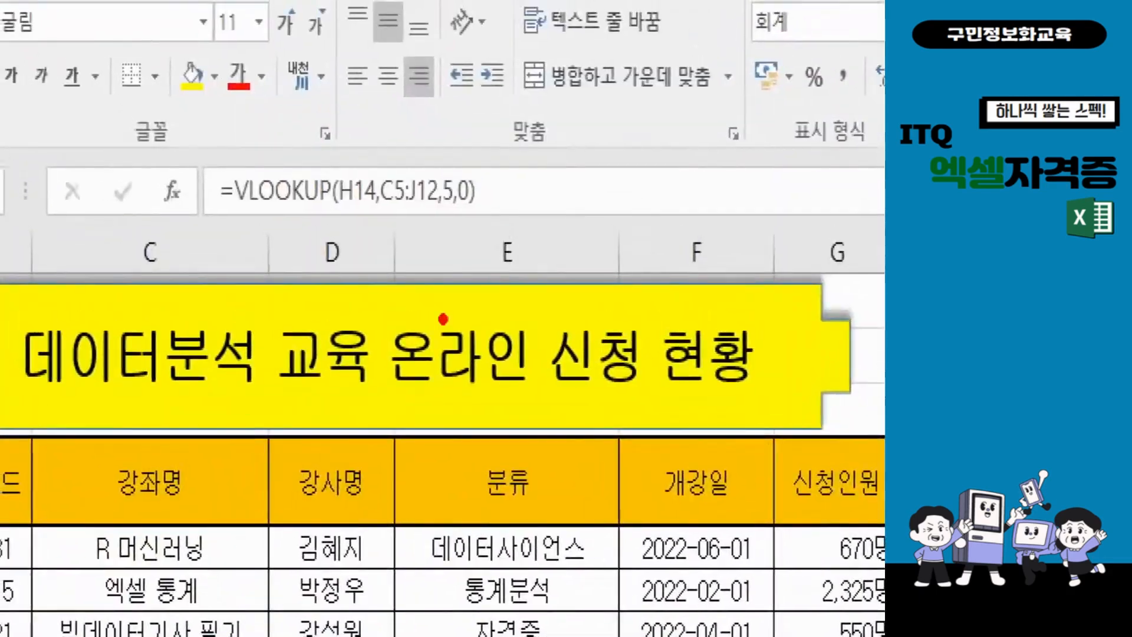
mouse_move(236, 206)
mouse_down()
mouse_move(290, 222)
mouse_move(373, 212)
mouse_up()
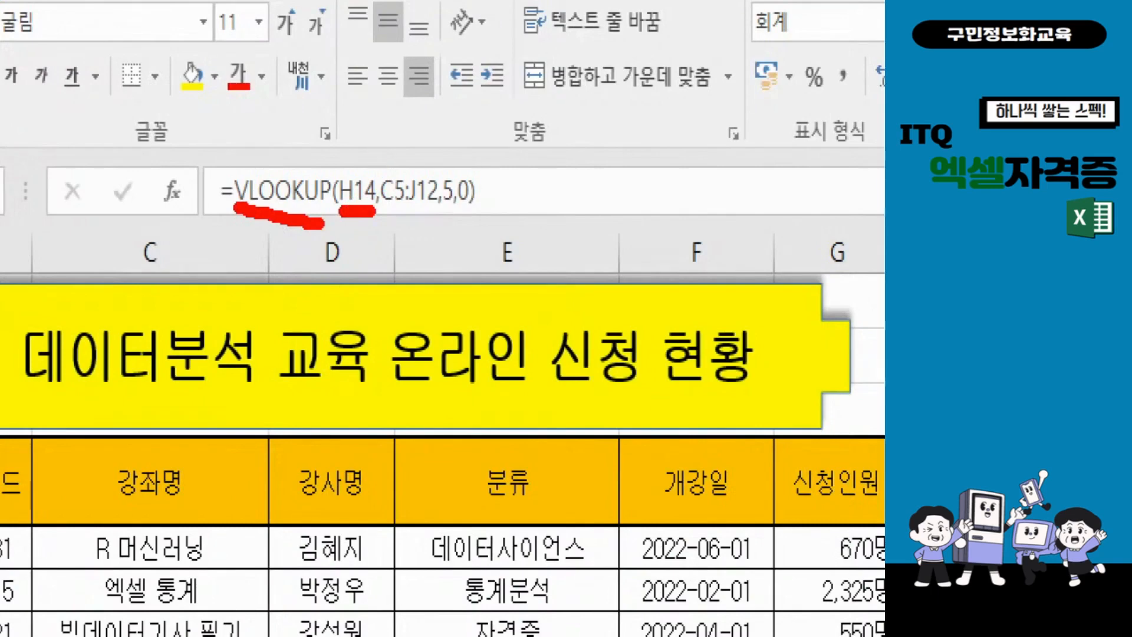
mouse_move(374, 152)
mouse_down()
mouse_move(412, 219)
mouse_move(374, 154)
mouse_up()
drag(440, 221, 440, 222)
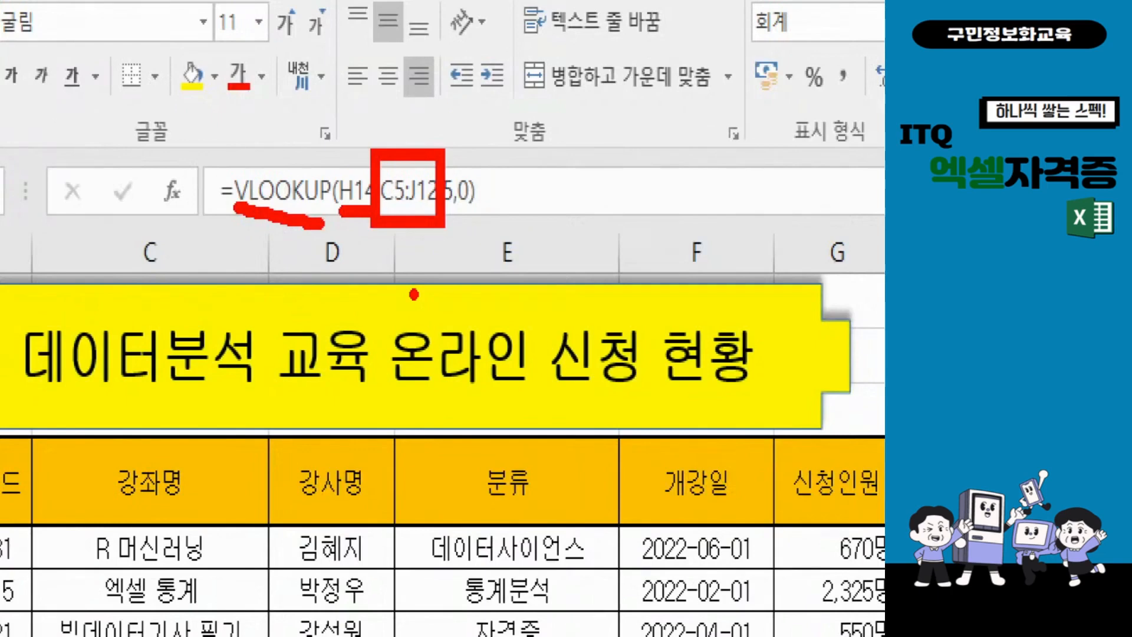
mouse_move(451, 216)
mouse_down()
mouse_move(451, 311)
mouse_move(429, 236)
mouse_move(474, 245)
mouse_up()
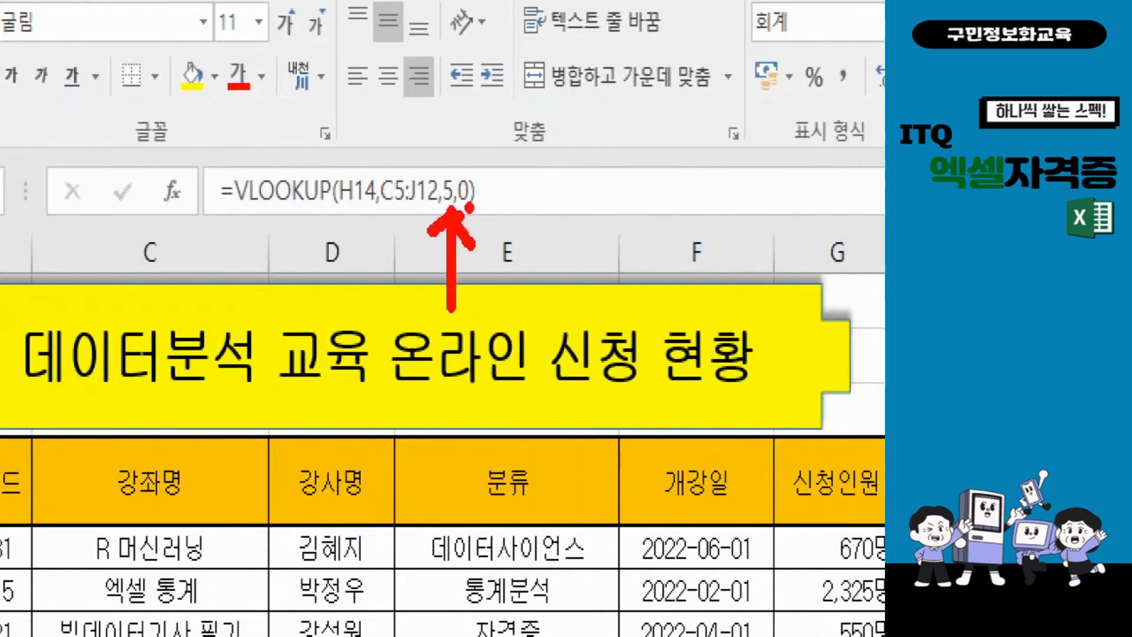
mouse_move(468, 207)
mouse_down()
mouse_move(514, 287)
mouse_move(471, 233)
mouse_move(473, 276)
mouse_up()
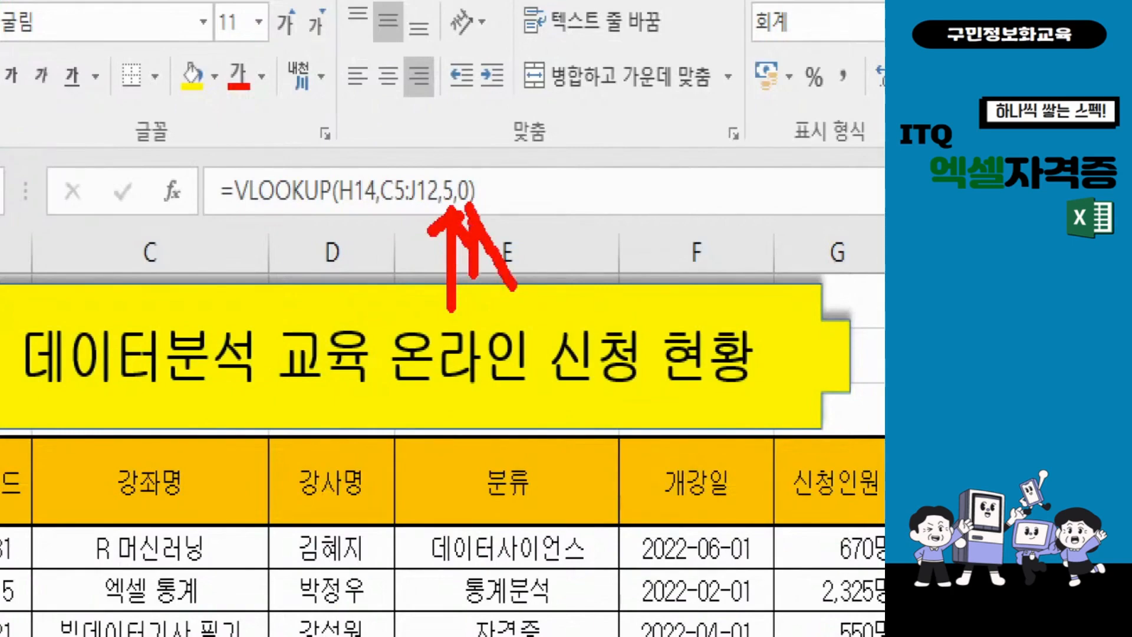
drag(480, 224, 520, 223)
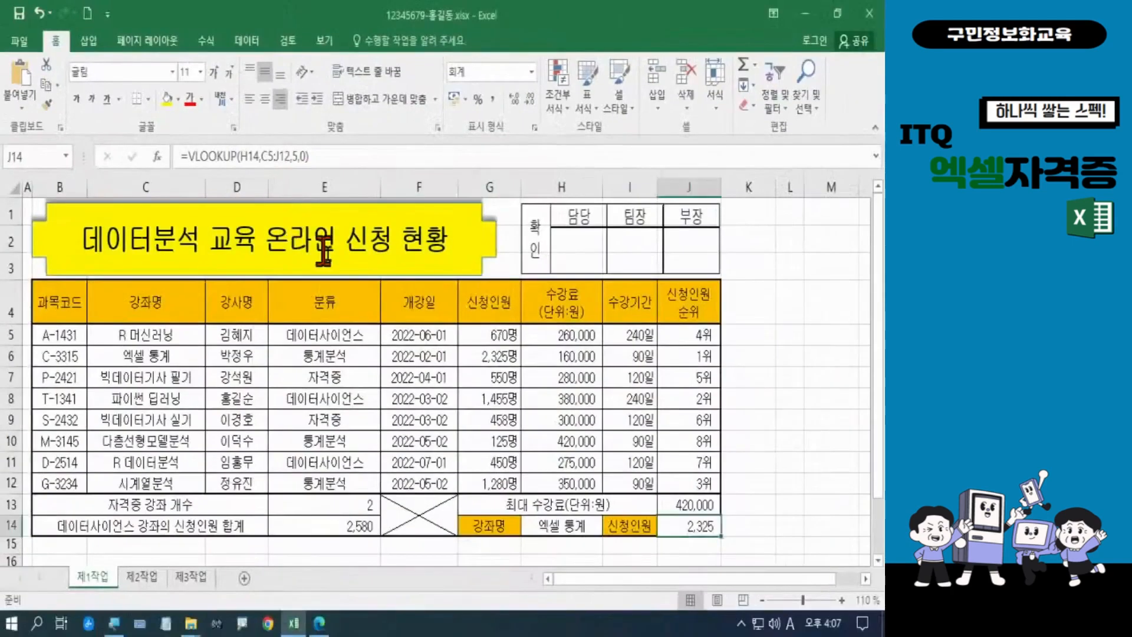
Set the 강좌명 in H14 back to R 머신러닝
click(577, 523)
click(608, 528)
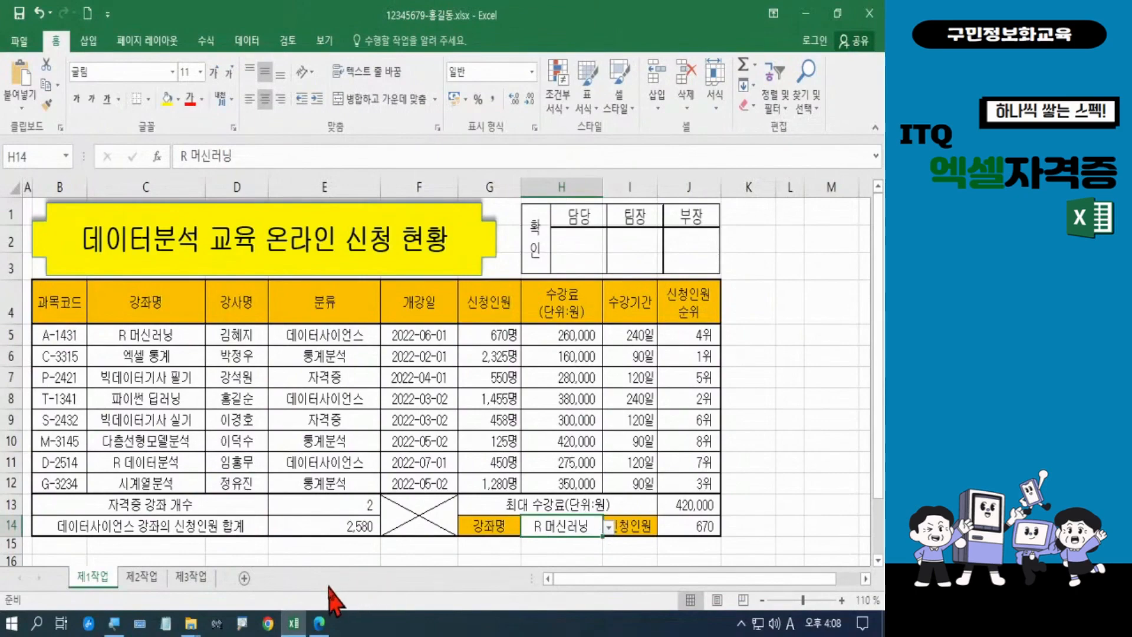
Review item (7), the conditional formatting instruction, in the exam PDF in Edge and return to the Excel workbook
click(322, 623)
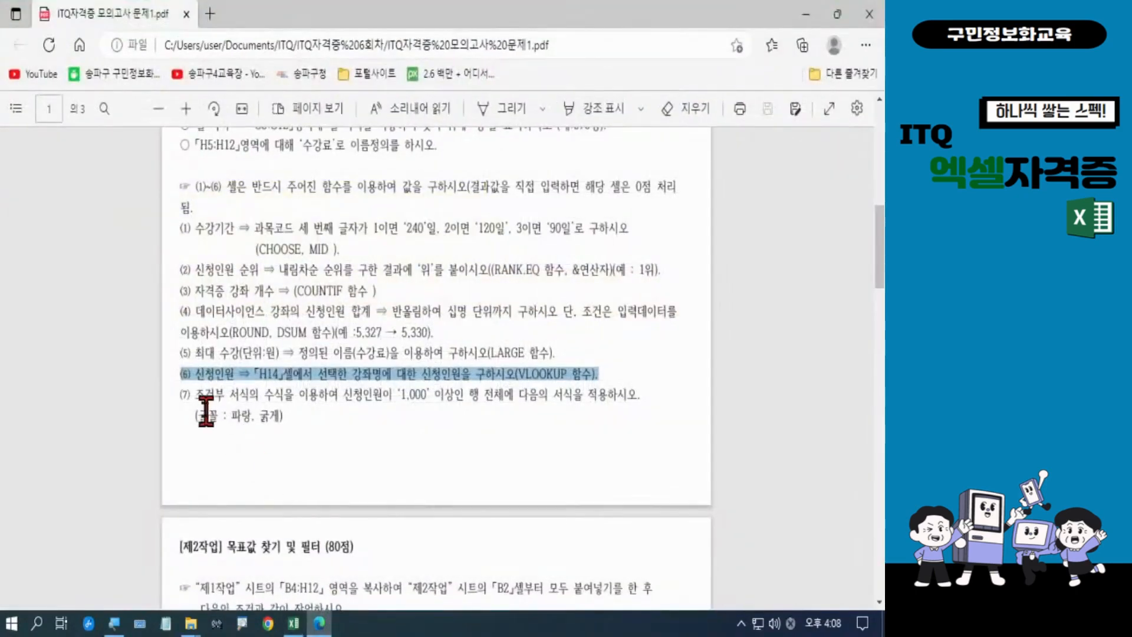
drag(178, 392, 270, 422)
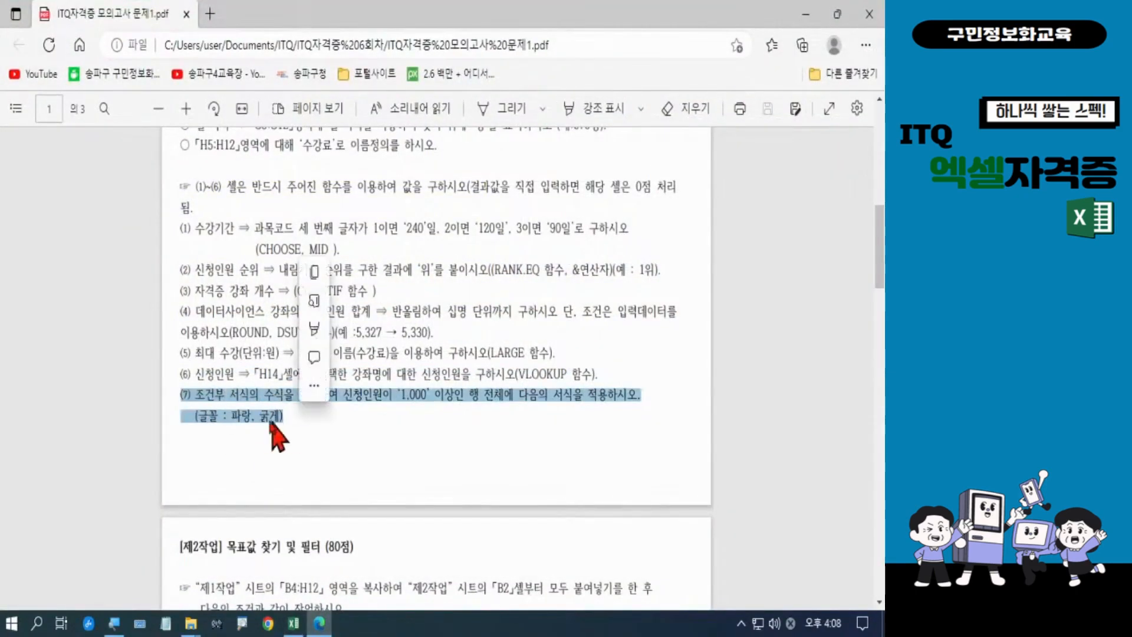
right_click(274, 422)
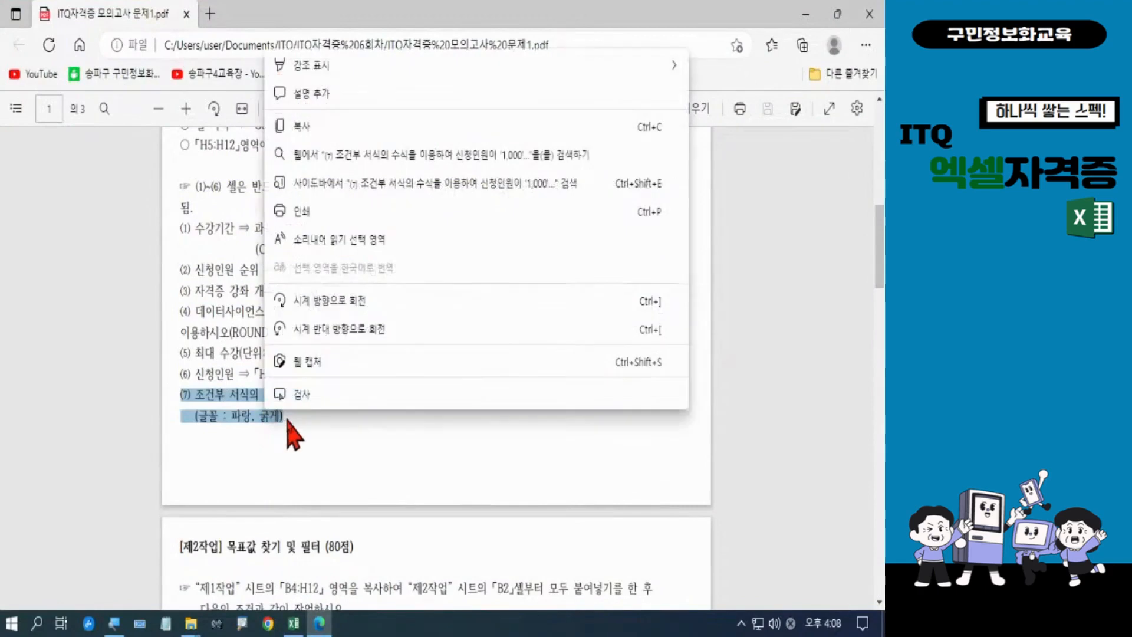
click(326, 126)
key(alt+Tab)
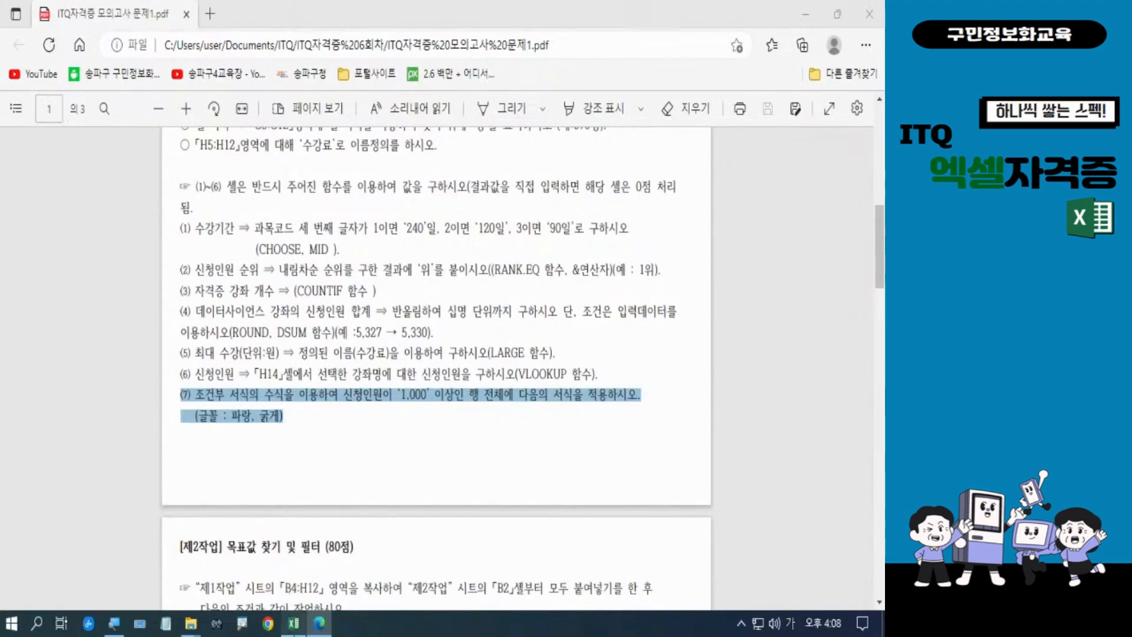
click(293, 623)
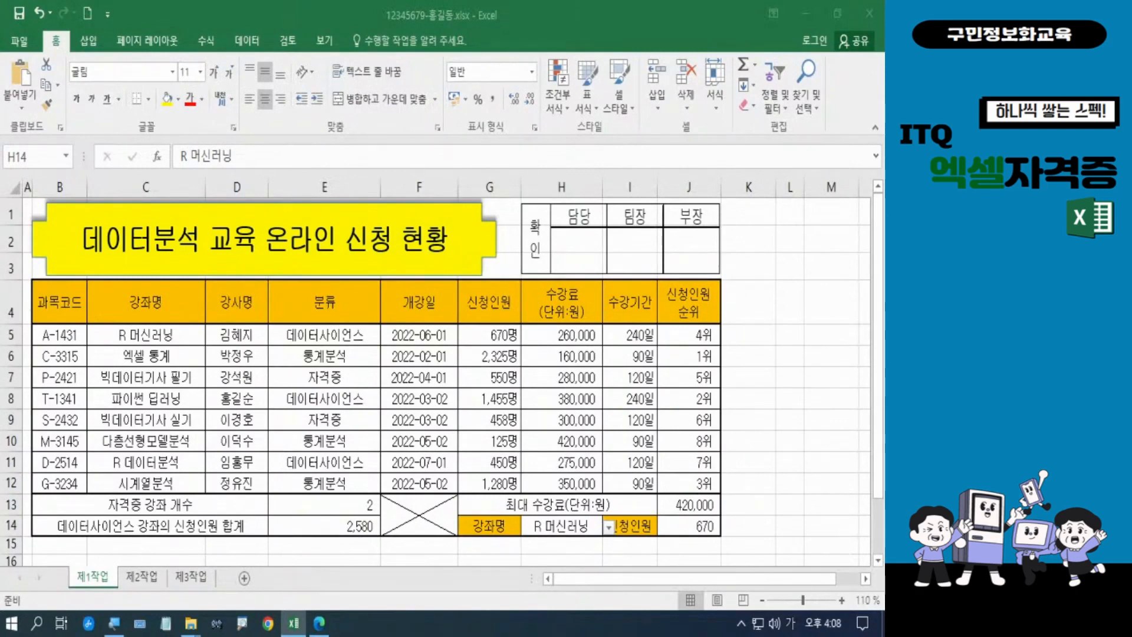
Start a new conditional formatting rule for B5:J12 that uses a formula to determine which cells to format
click(60, 335)
click(57, 333)
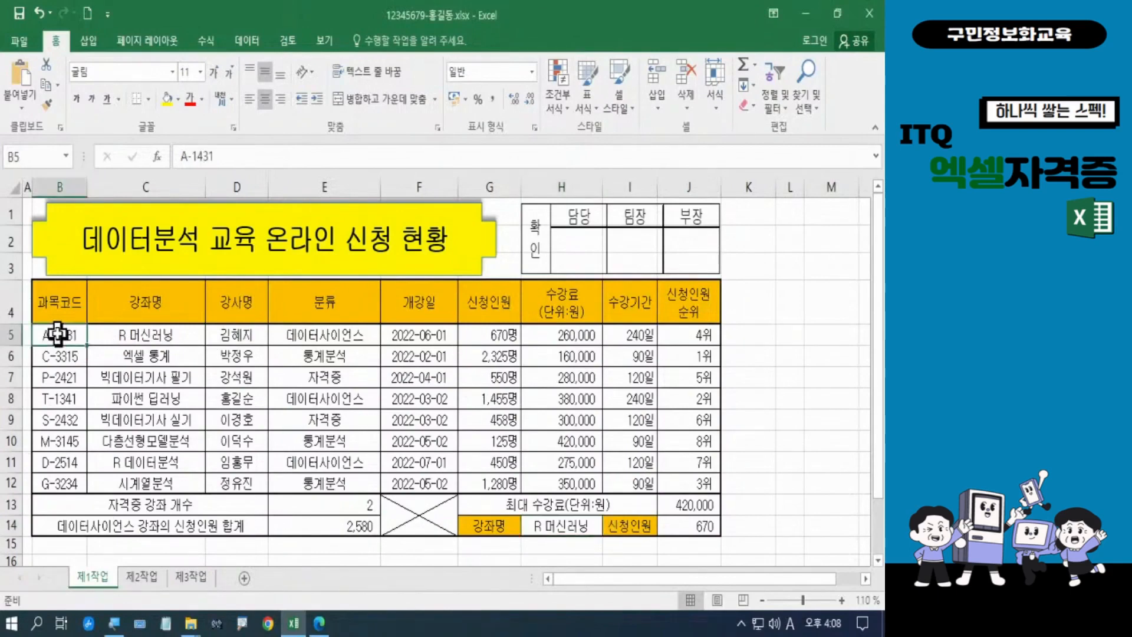
drag(57, 334, 682, 479)
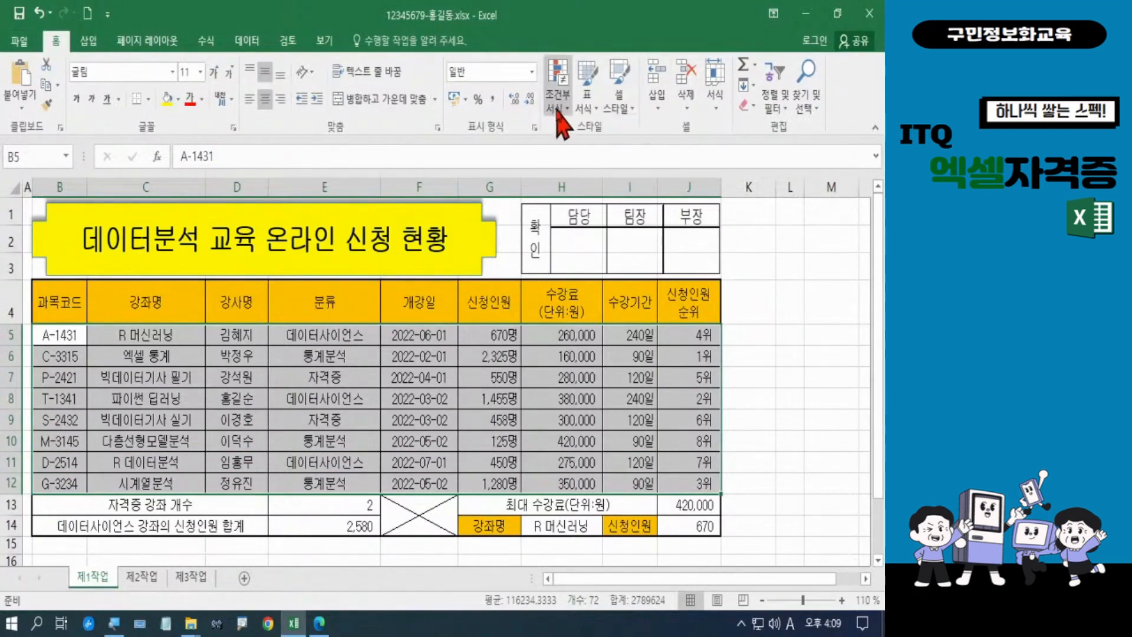
key(ctrl+q)
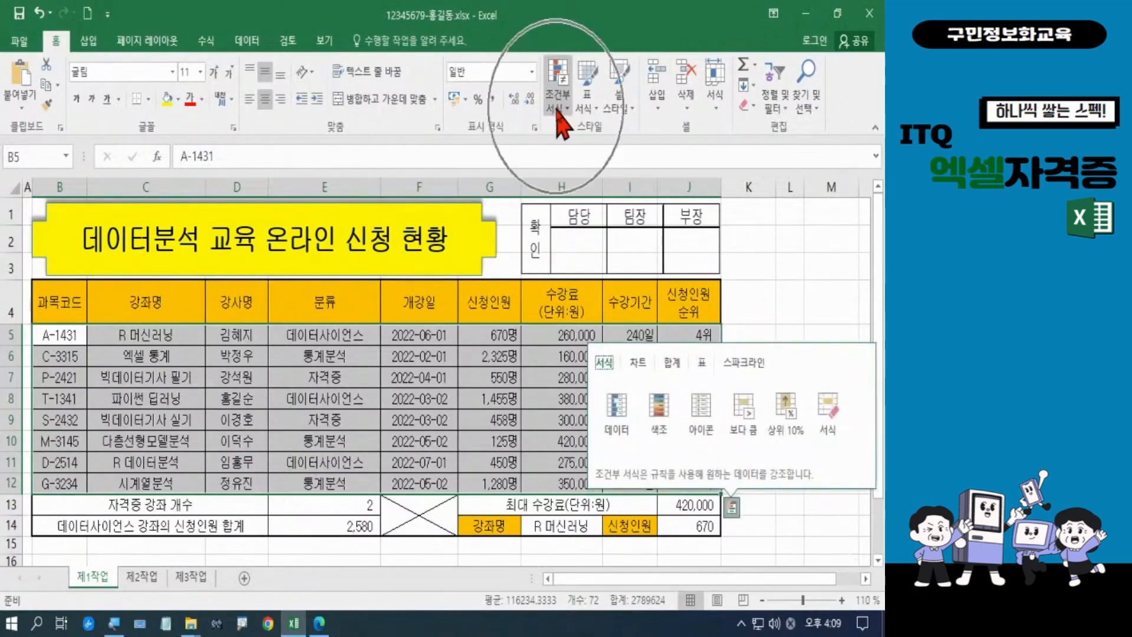
click(557, 109)
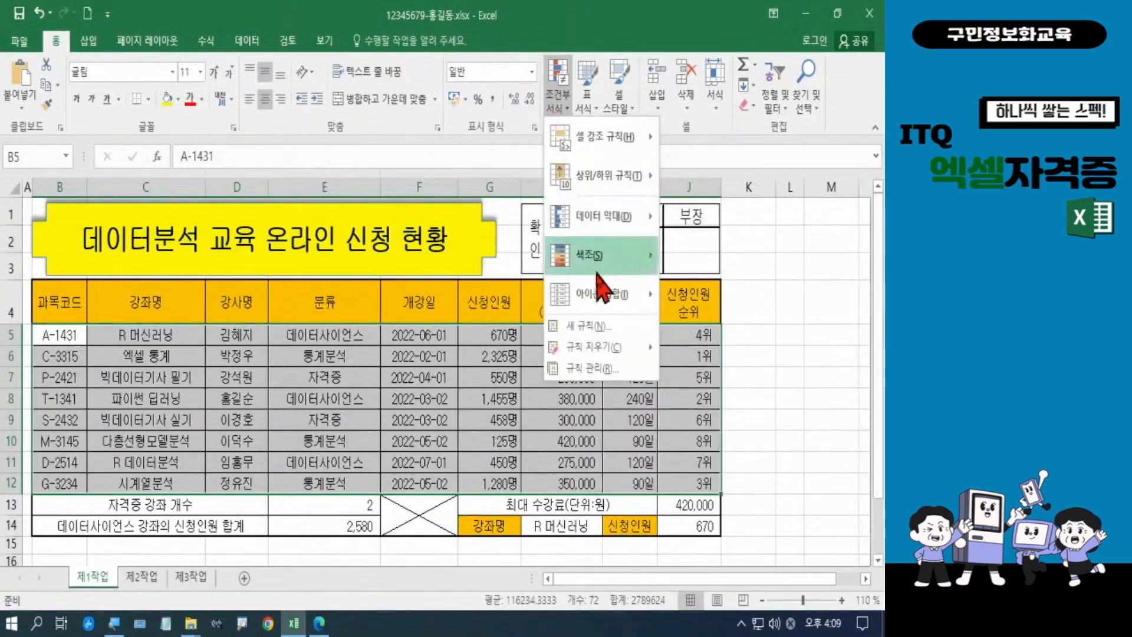
click(604, 328)
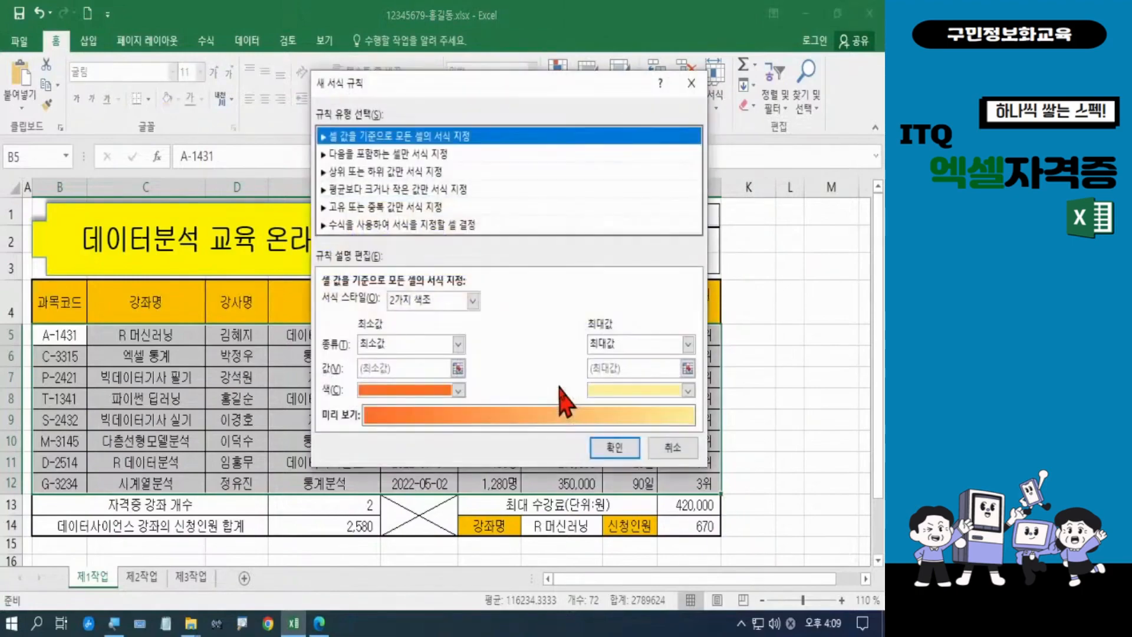
click(436, 225)
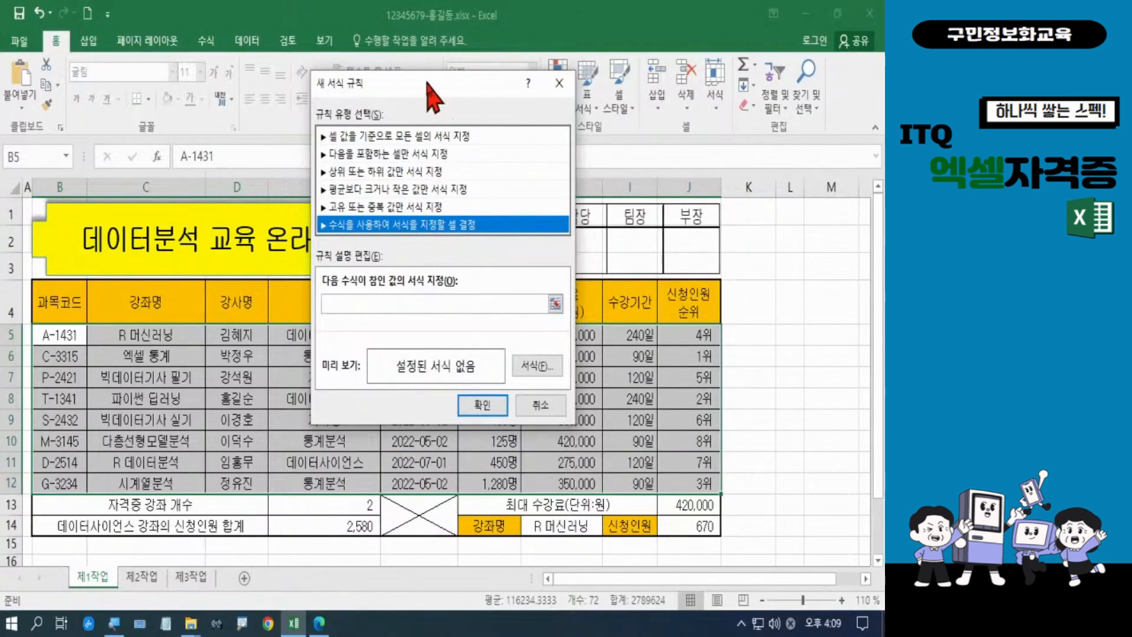
drag(426, 84, 228, 46)
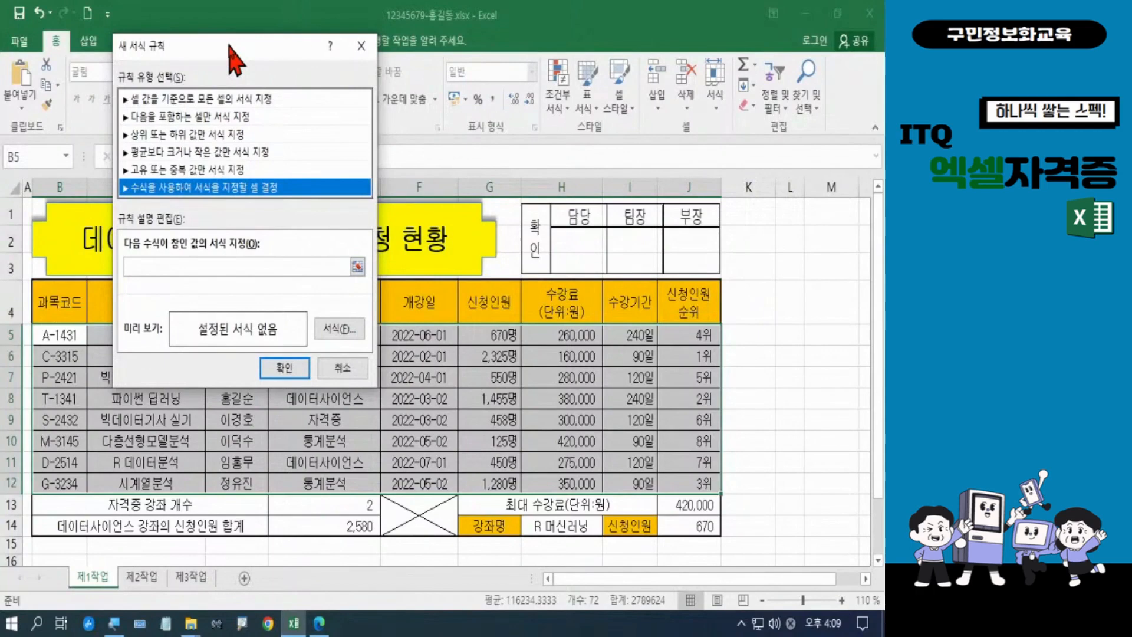
Set the rule's formula to =$G5>=1000, referencing 신청인원 with only the column locked
click(181, 268)
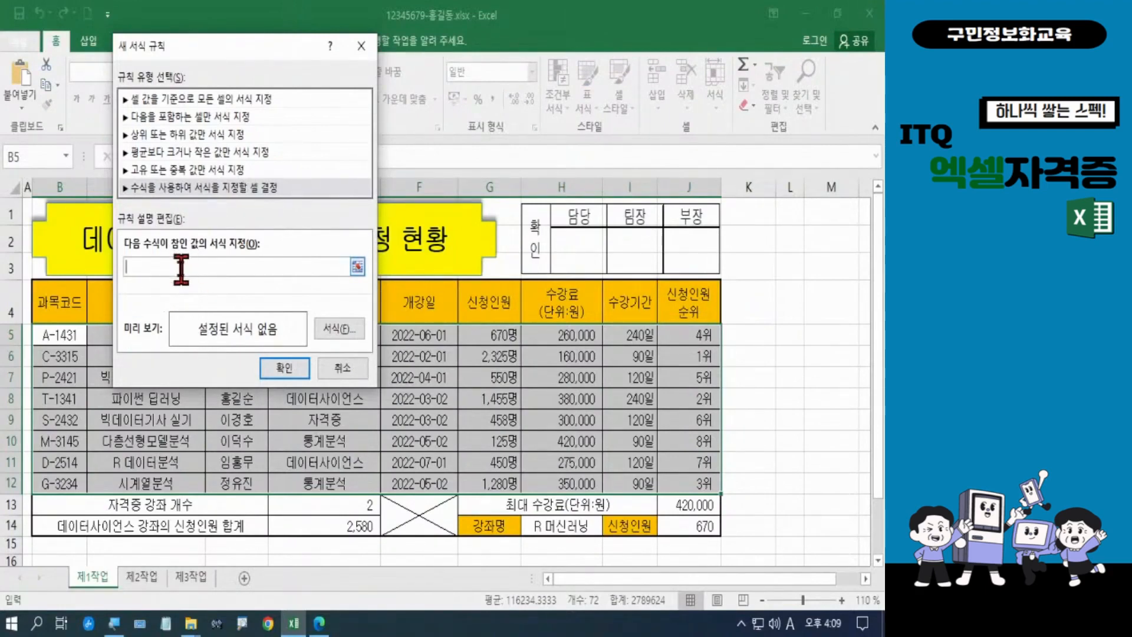
click(475, 336)
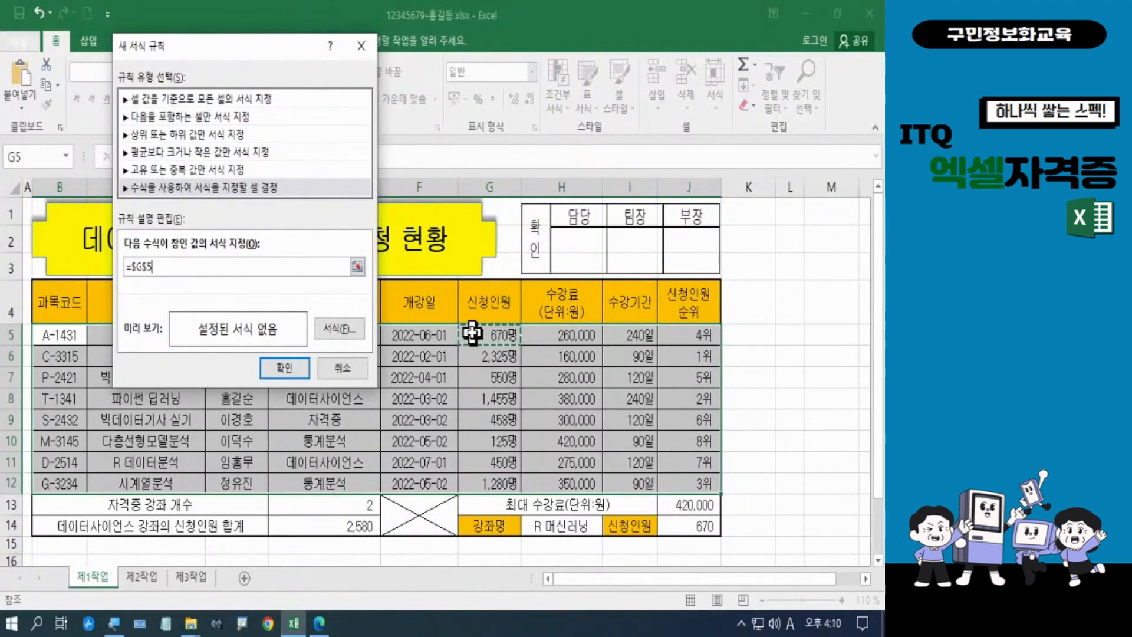
key(F4)
key(F4)
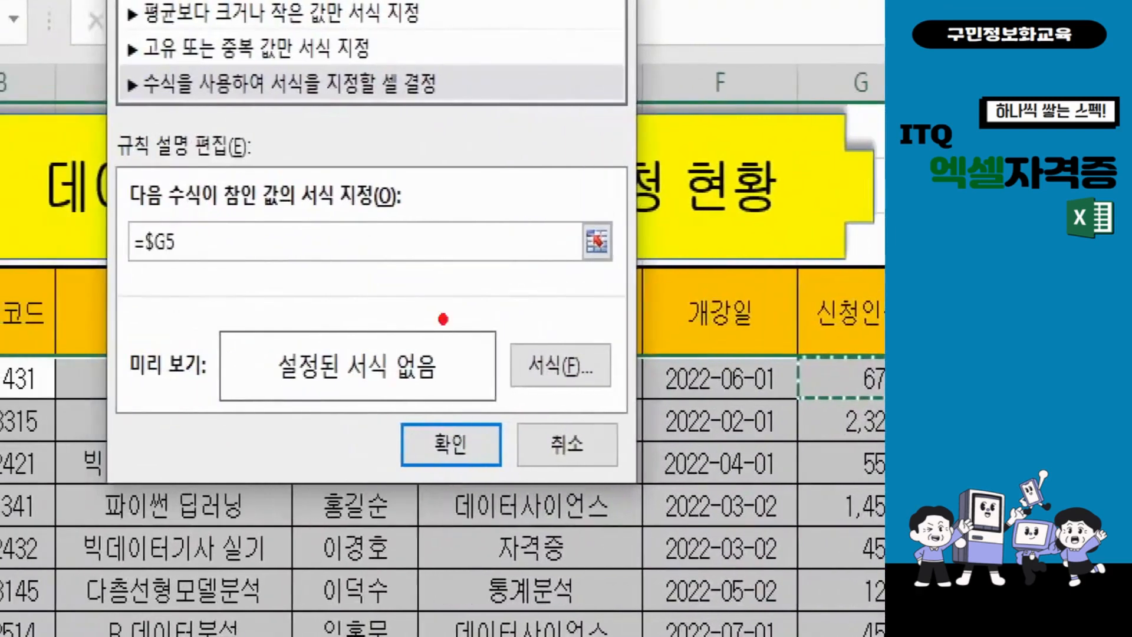
drag(141, 266, 187, 268)
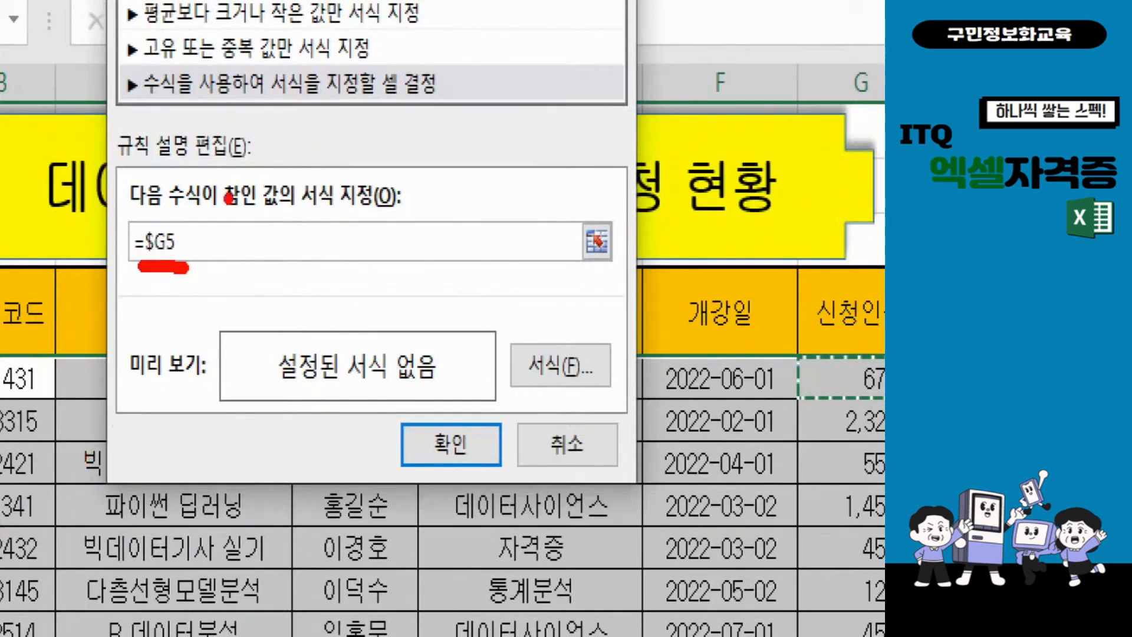
mouse_move(227, 198)
mouse_down()
mouse_move(269, 253)
mouse_move(223, 295)
mouse_up()
mouse_move(290, 239)
mouse_down()
mouse_move(337, 240)
mouse_move(321, 257)
mouse_move(341, 257)
mouse_move(366, 289)
mouse_up()
mouse_move(421, 251)
mouse_down()
mouse_move(407, 297)
mouse_move(418, 247)
mouse_move(457, 277)
mouse_move(494, 251)
mouse_move(510, 264)
mouse_move(541, 250)
mouse_move(520, 247)
mouse_up()
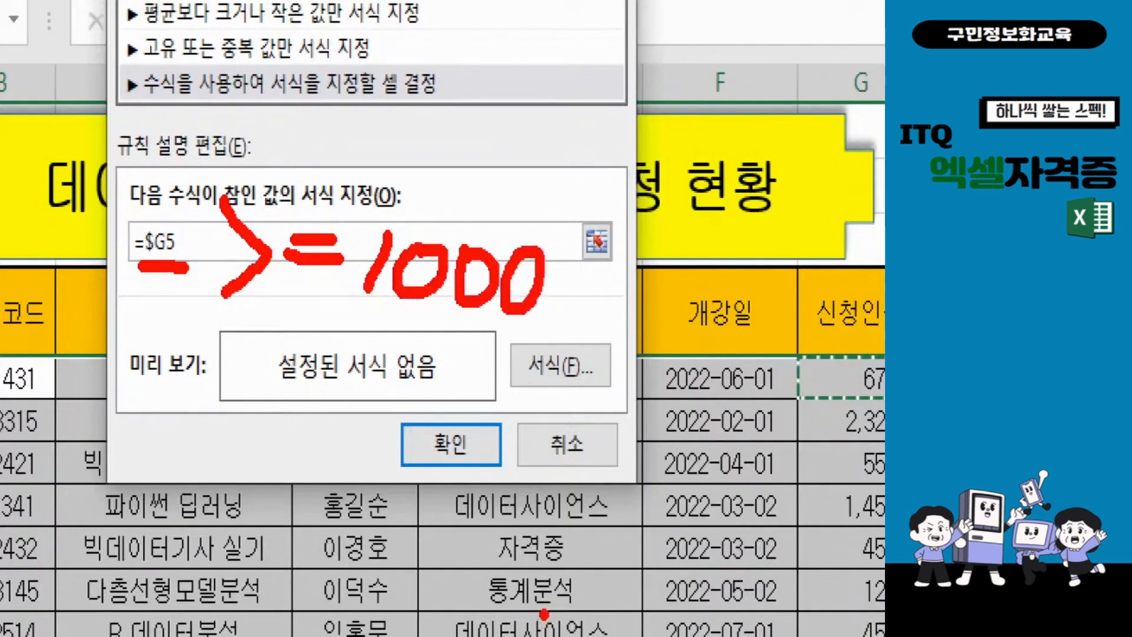
key(Escape)
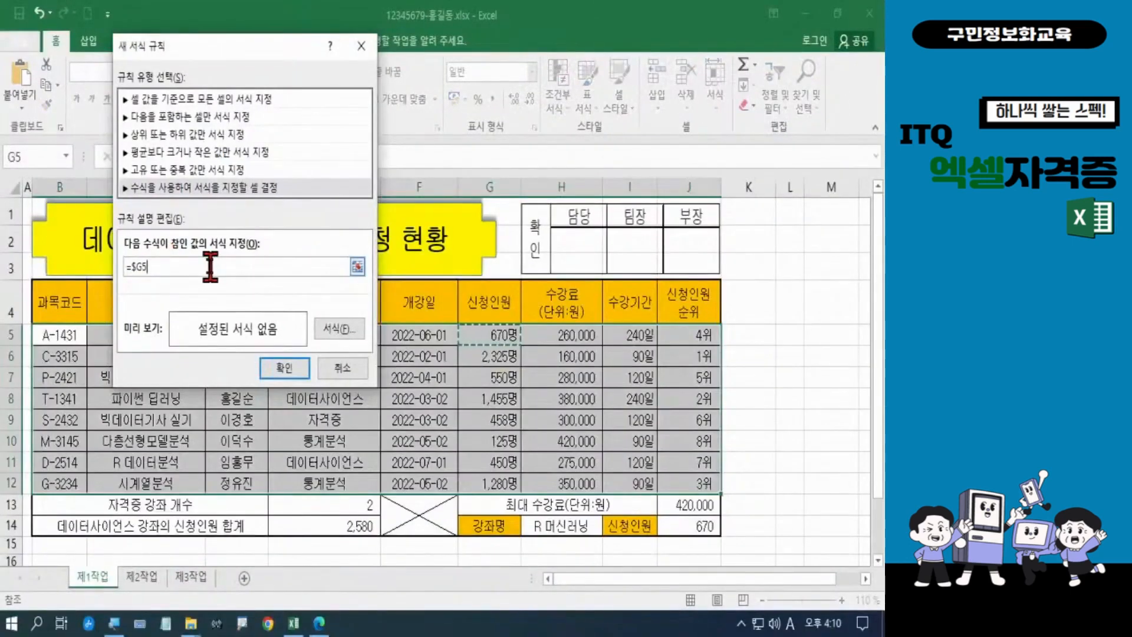
text(>=10000)
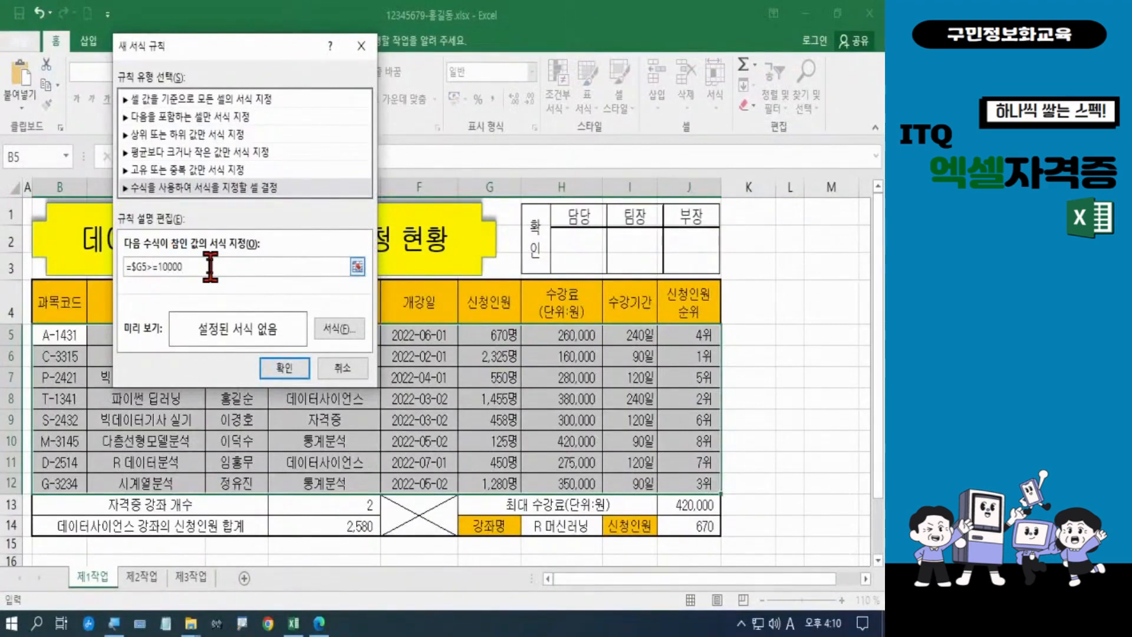
key(BackSpace)
Give the rule a 파랑 (blue), 굵게 (bold) font format and apply it to the table rows
click(339, 329)
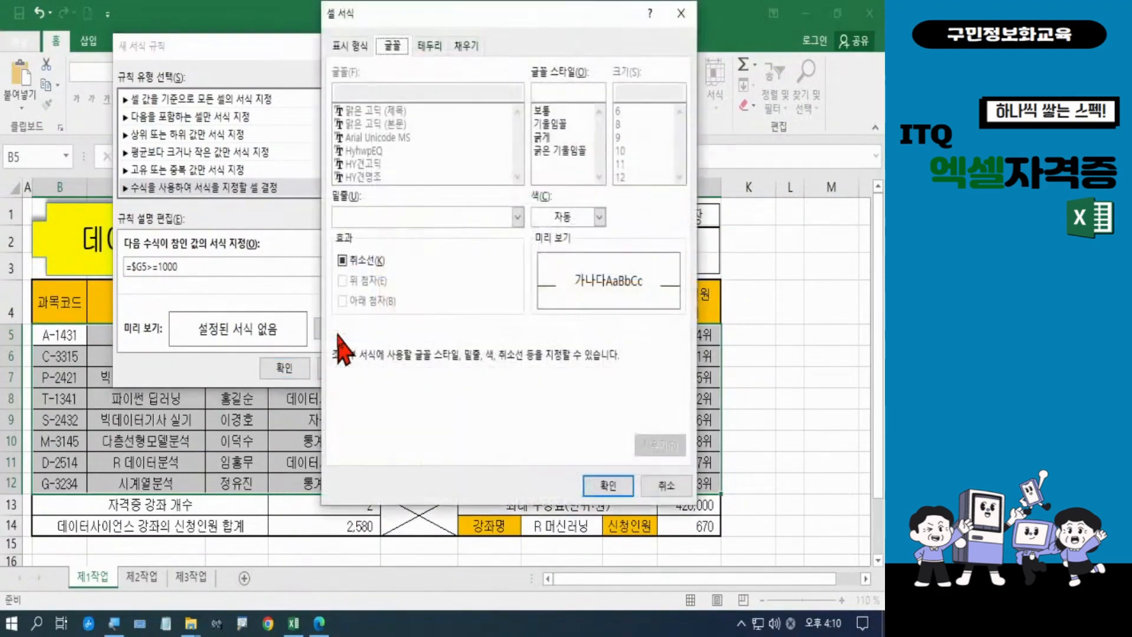
click(557, 217)
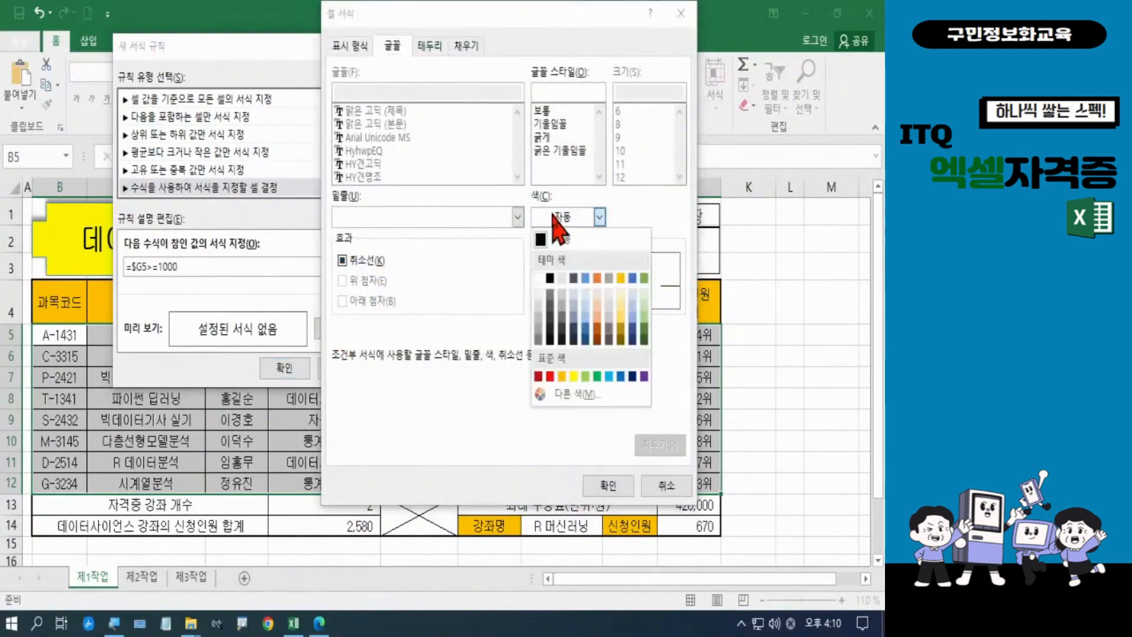
click(620, 376)
click(547, 139)
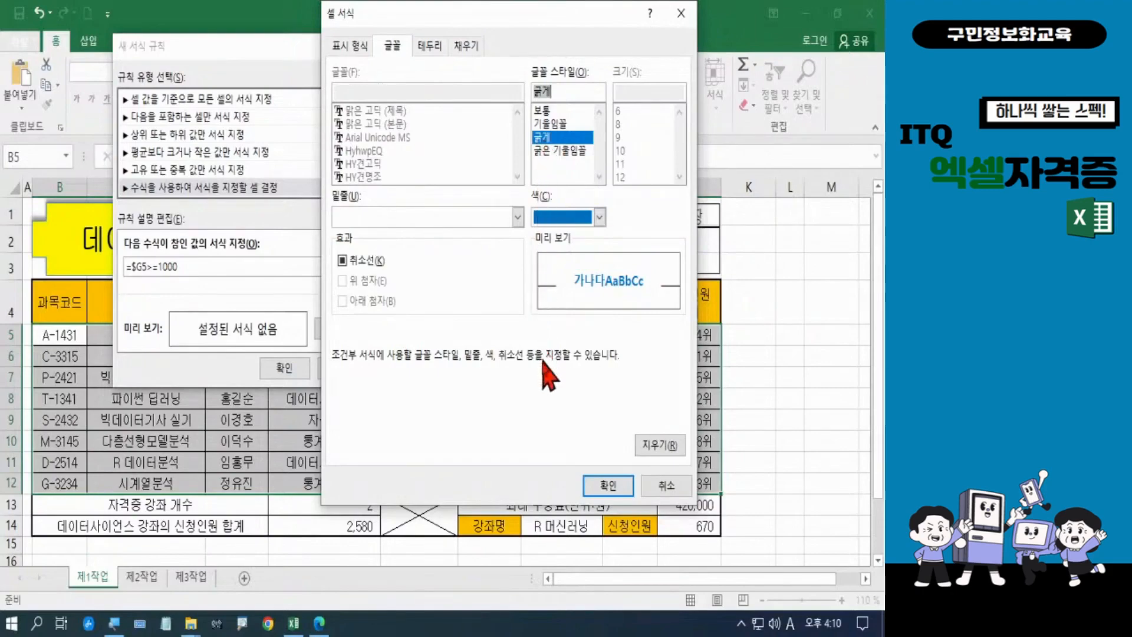
click(607, 490)
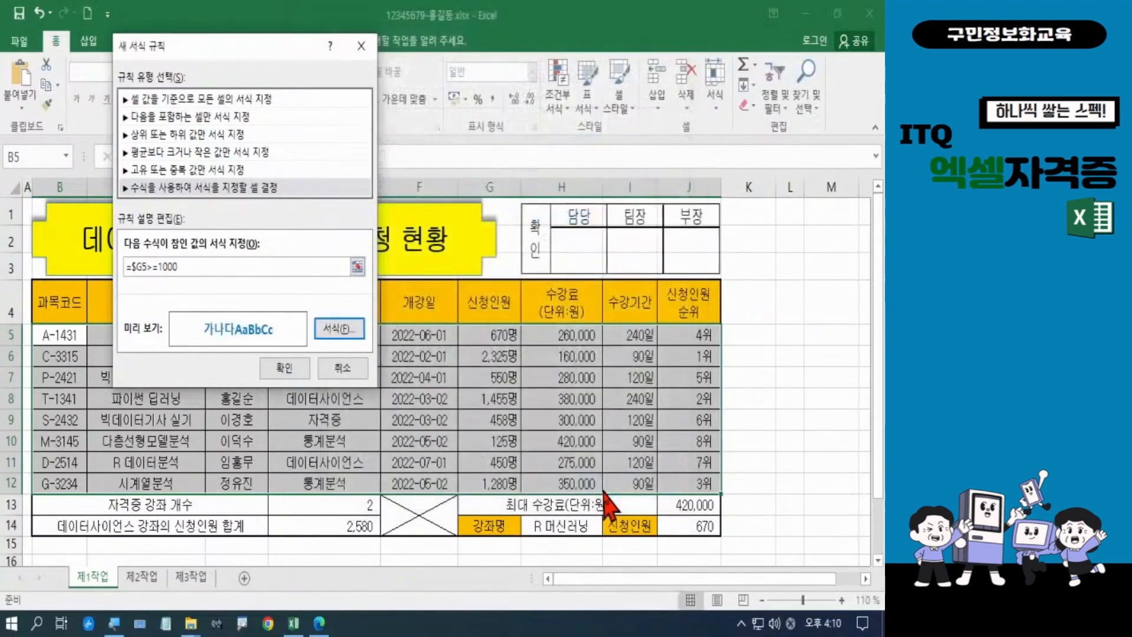
click(285, 368)
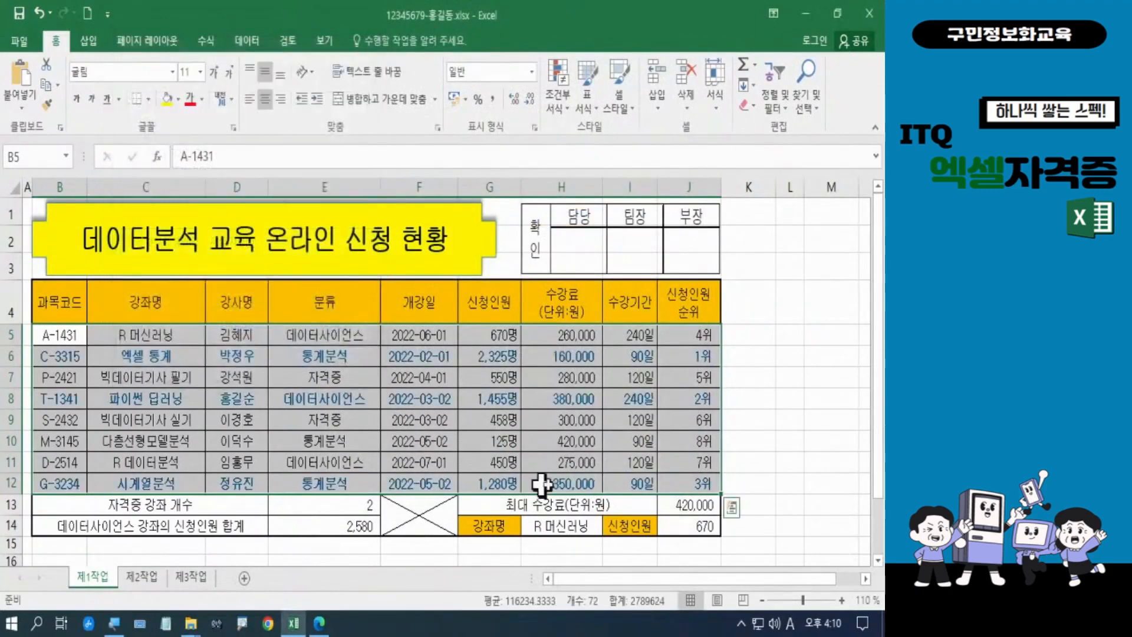
click(754, 442)
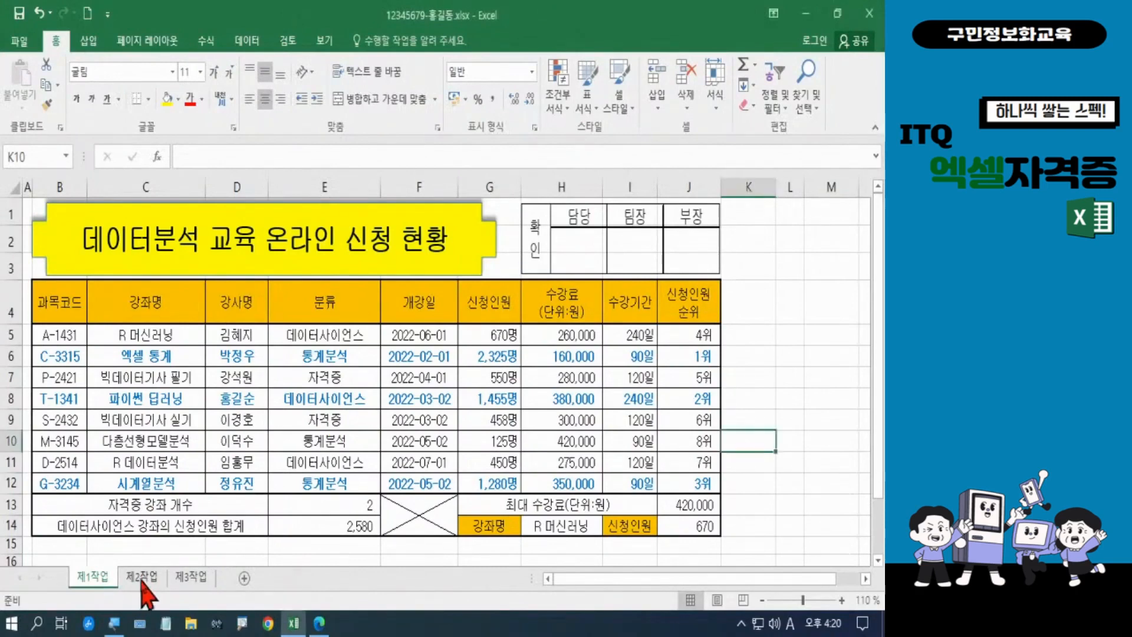
Go to the 제2작업 sheet and review the 제2작업 goal seek and filter instructions in the exam PDF
click(143, 576)
click(199, 522)
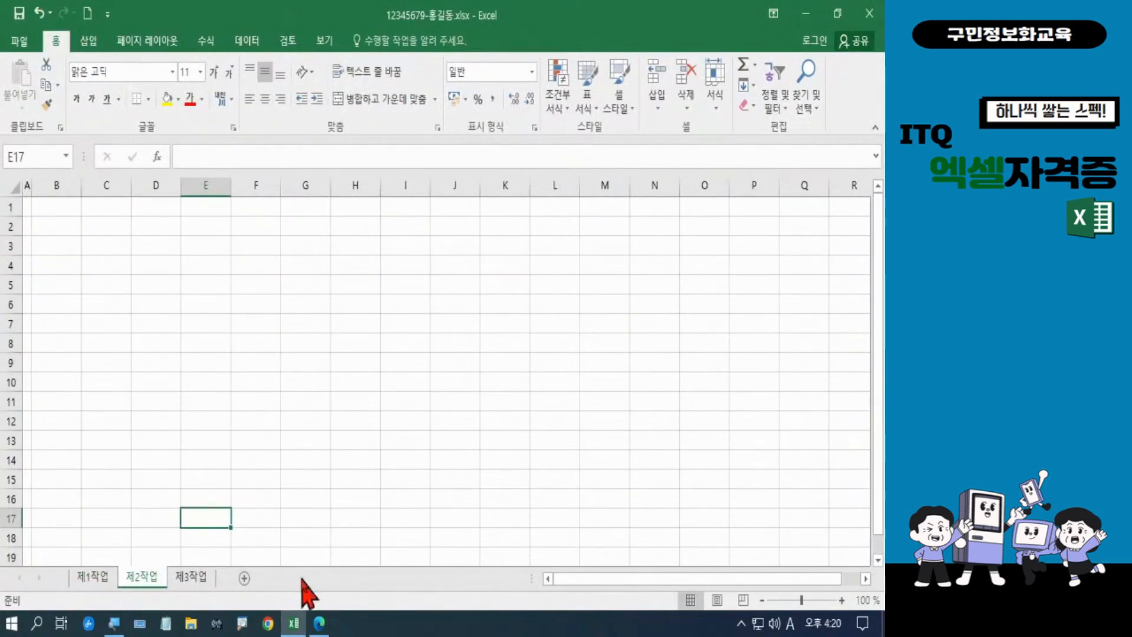
click(319, 623)
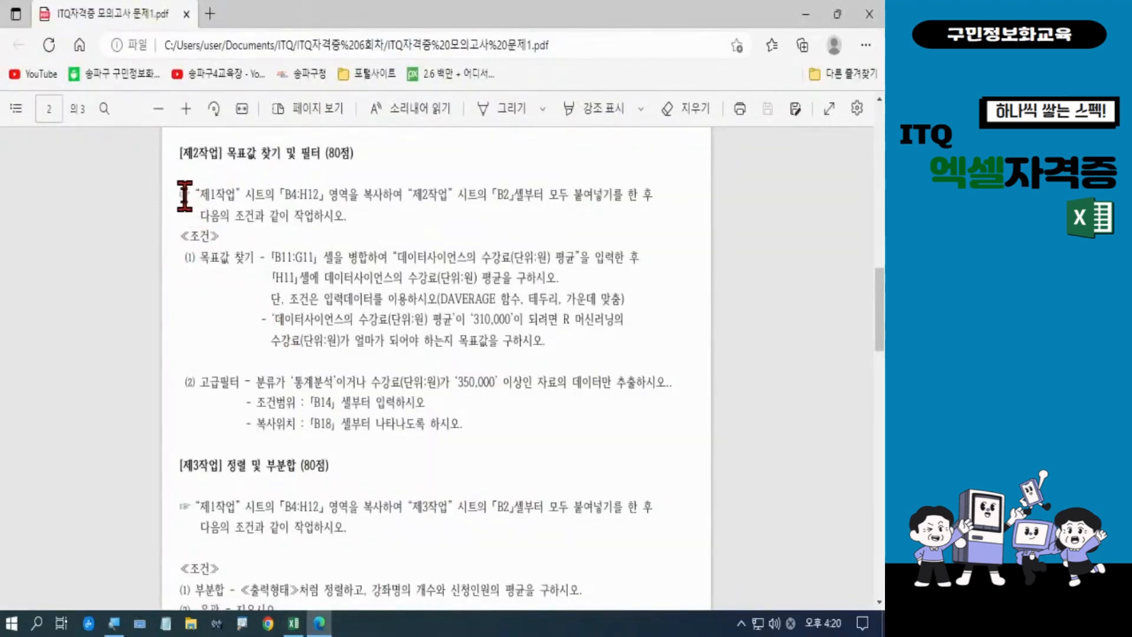
drag(183, 195, 372, 230)
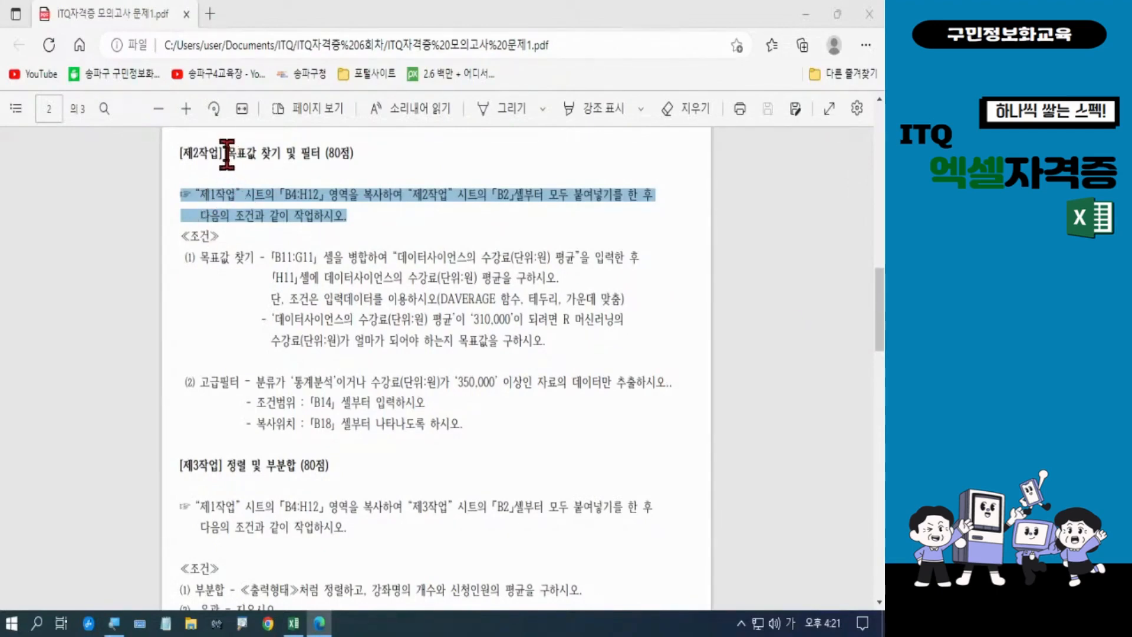
drag(224, 155, 322, 155)
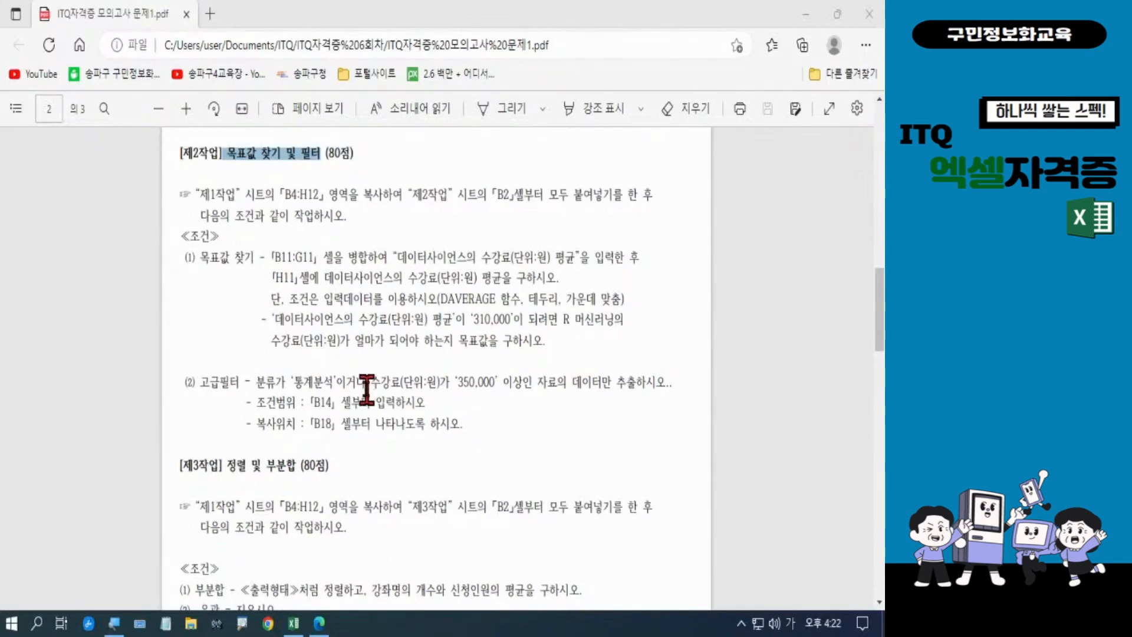
click(293, 623)
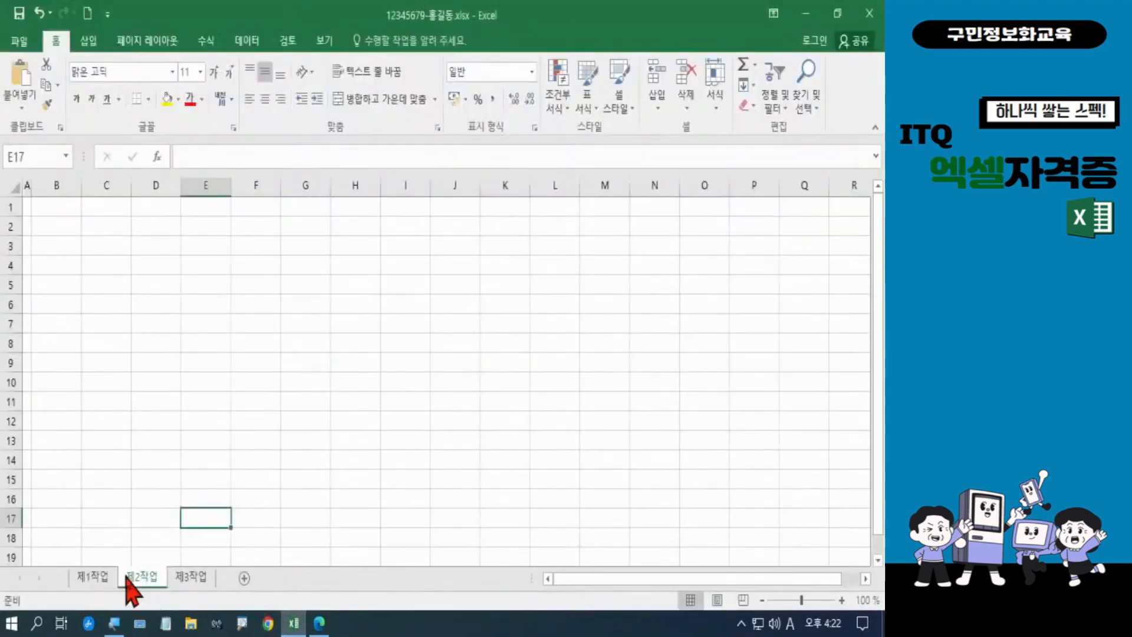
Copy the table range B4:H12 from the 제1작업 sheet and paste it at B2 on the 제2작업 sheet
click(93, 577)
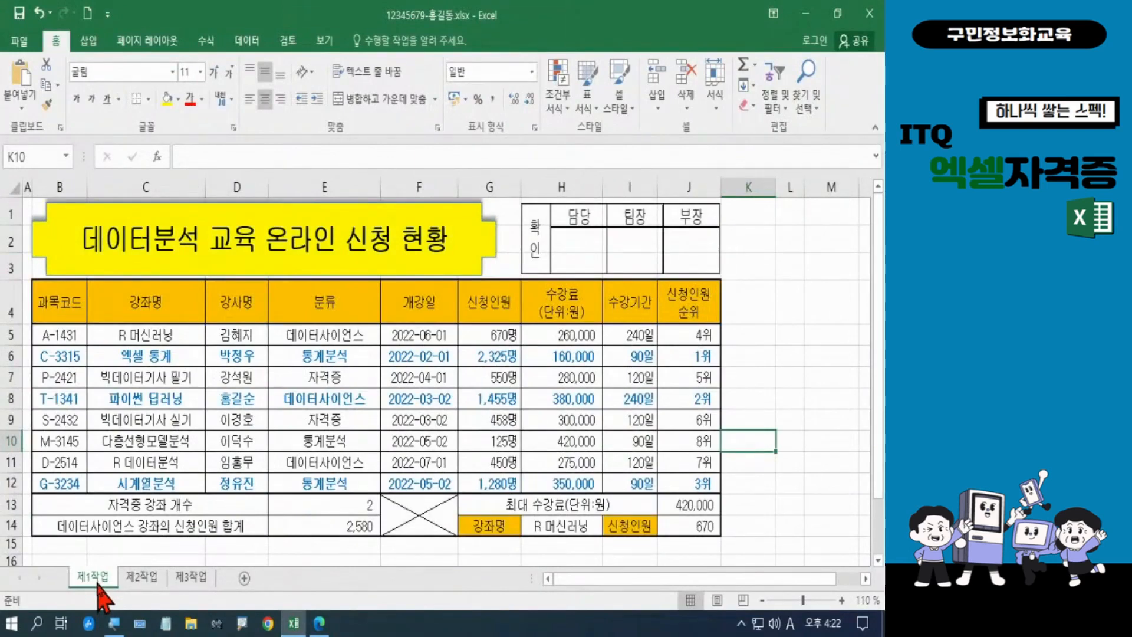
click(51, 314)
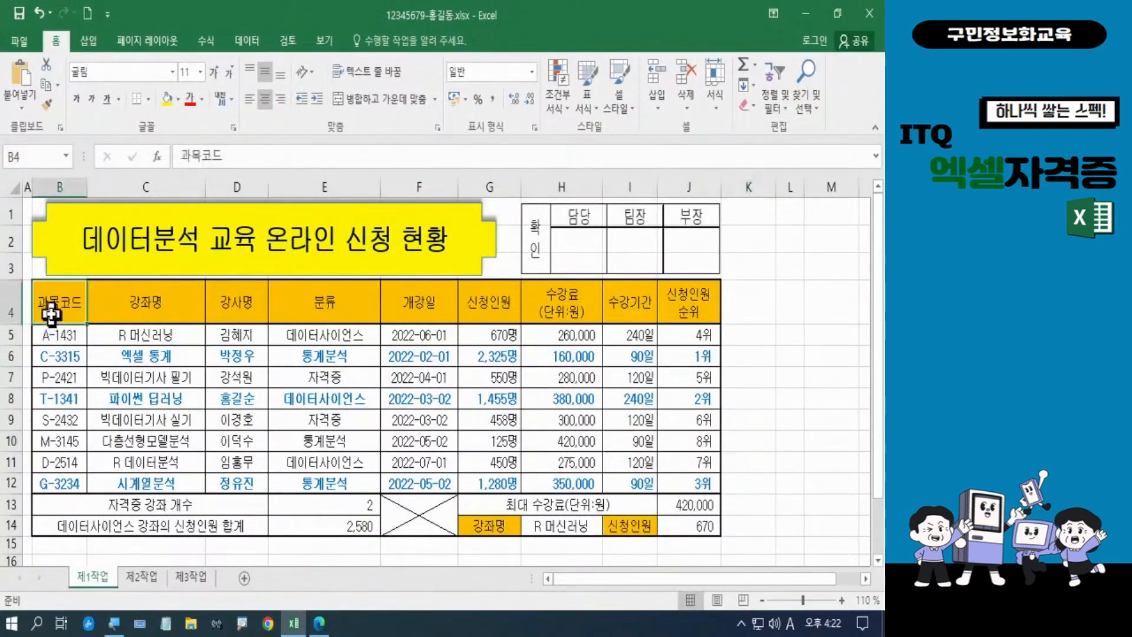
drag(51, 314, 545, 476)
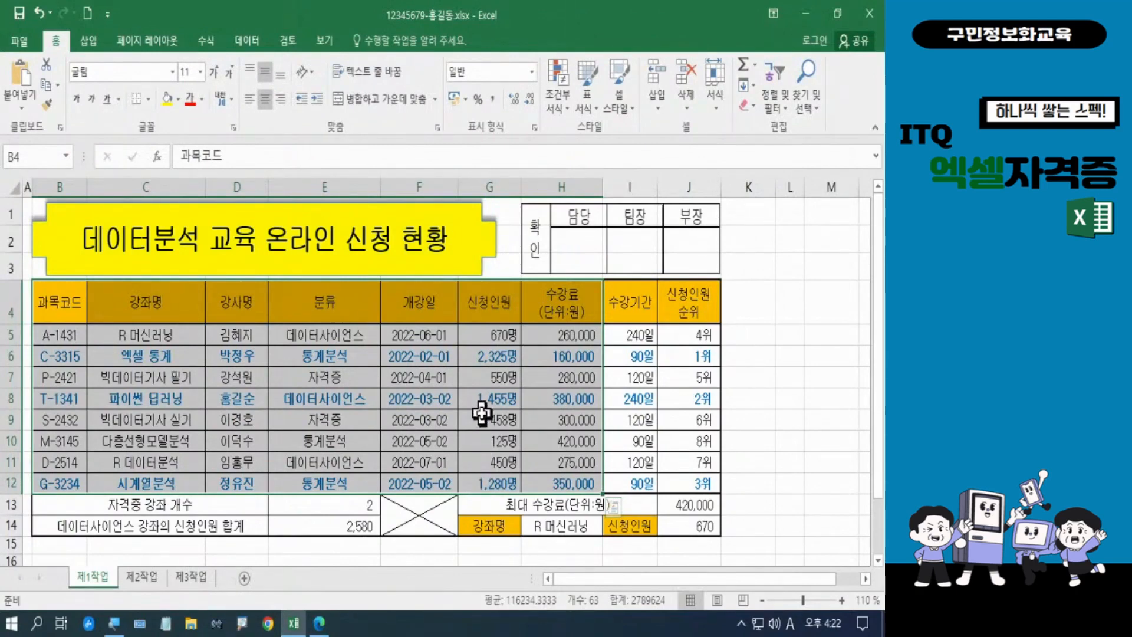
key(ctrl+c)
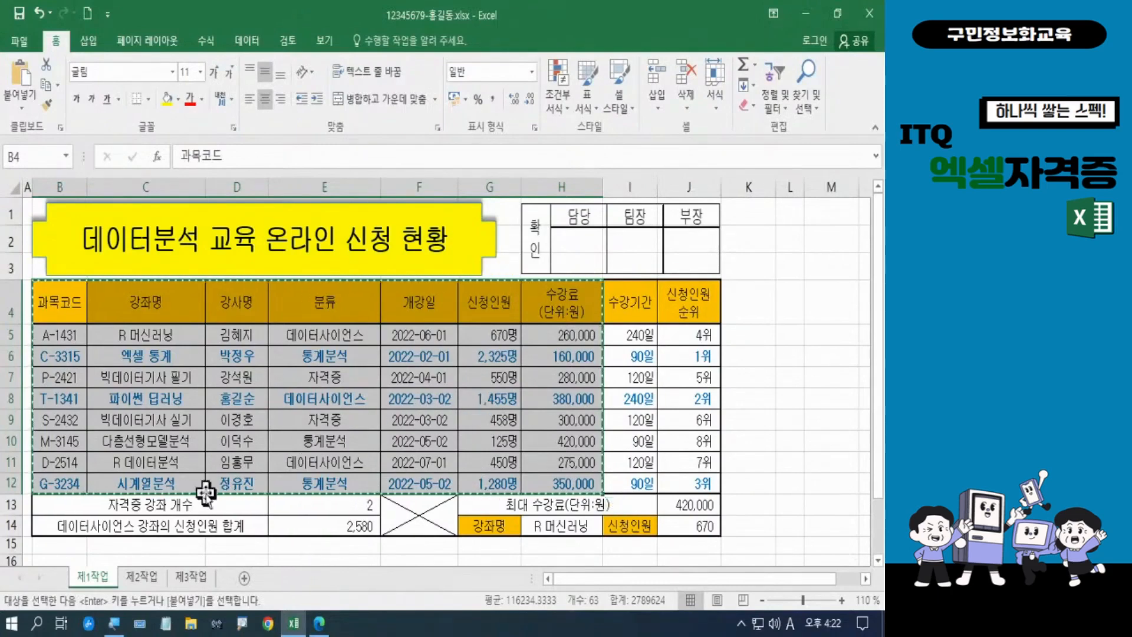
click(141, 576)
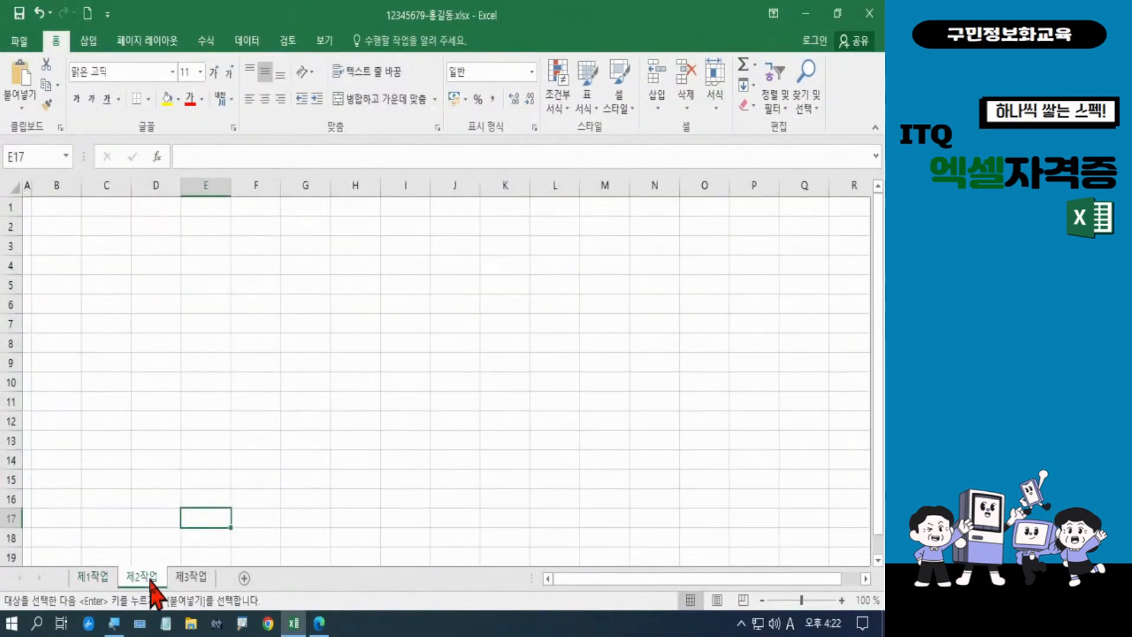
click(52, 225)
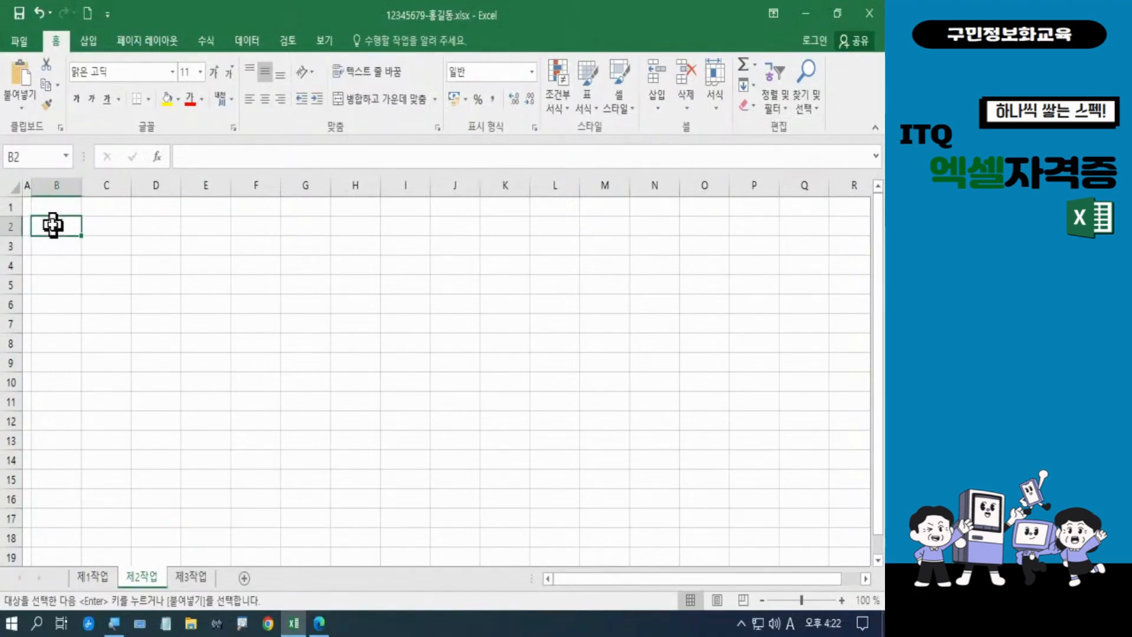
key(ctrl+v)
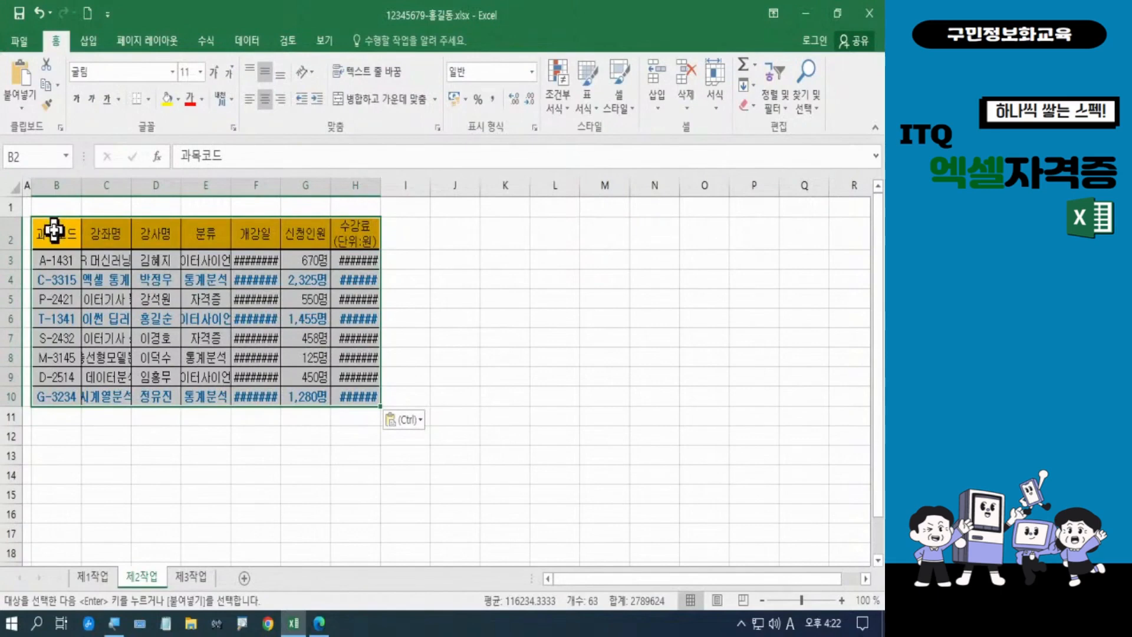
Apply the source column widths (열 너비) to the pasted table with Paste Special
right_click(54, 231)
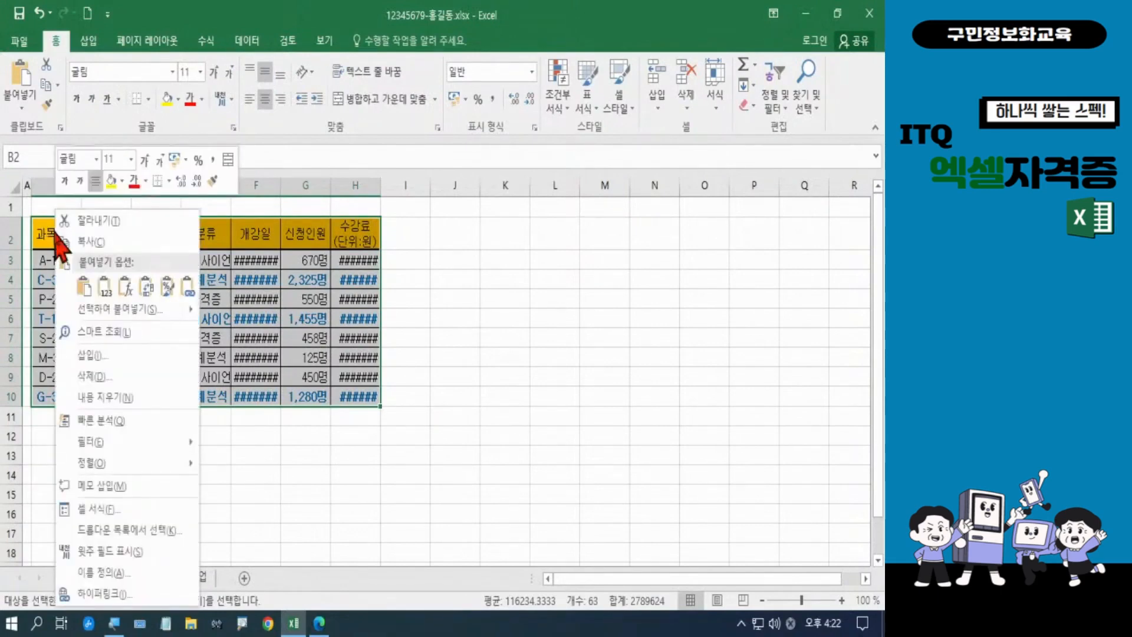
mouse_move(94, 307)
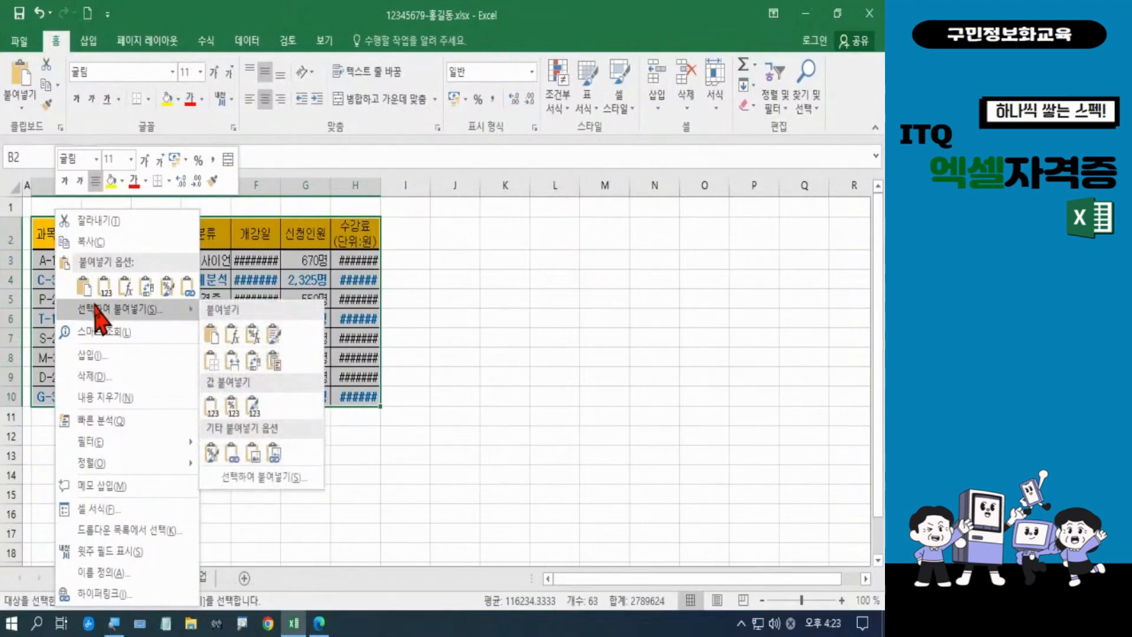
click(96, 307)
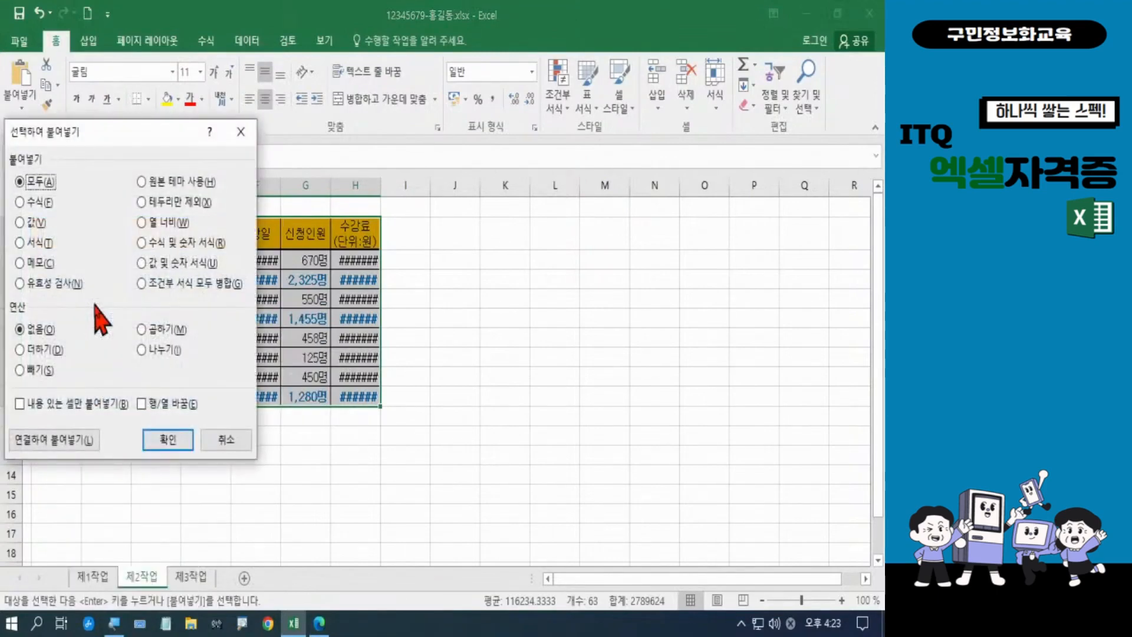
click(169, 224)
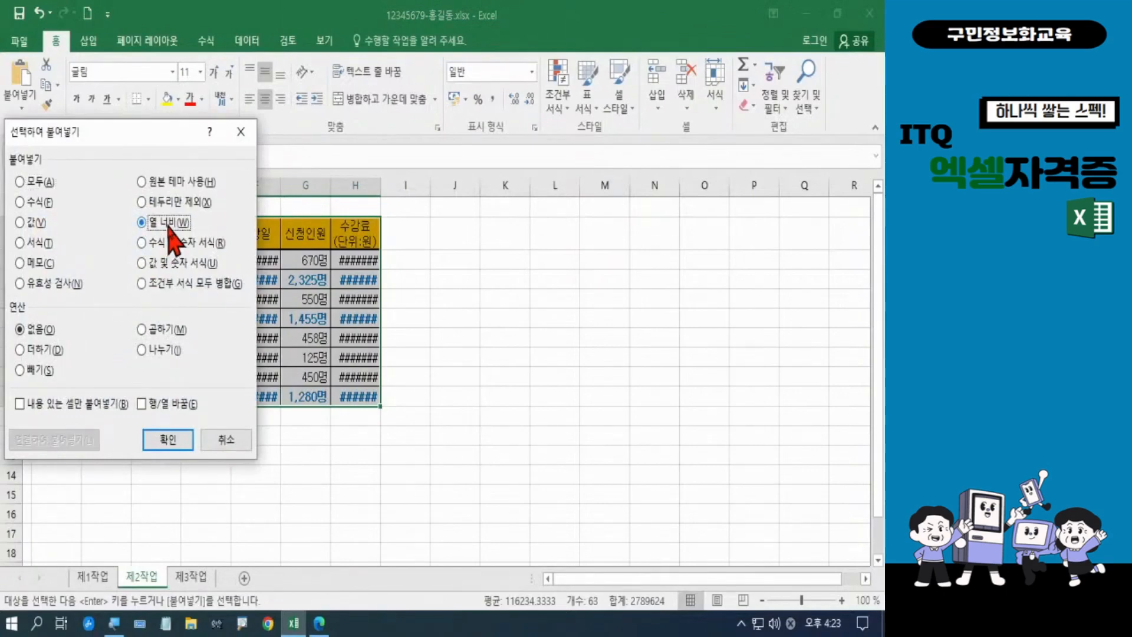
click(167, 440)
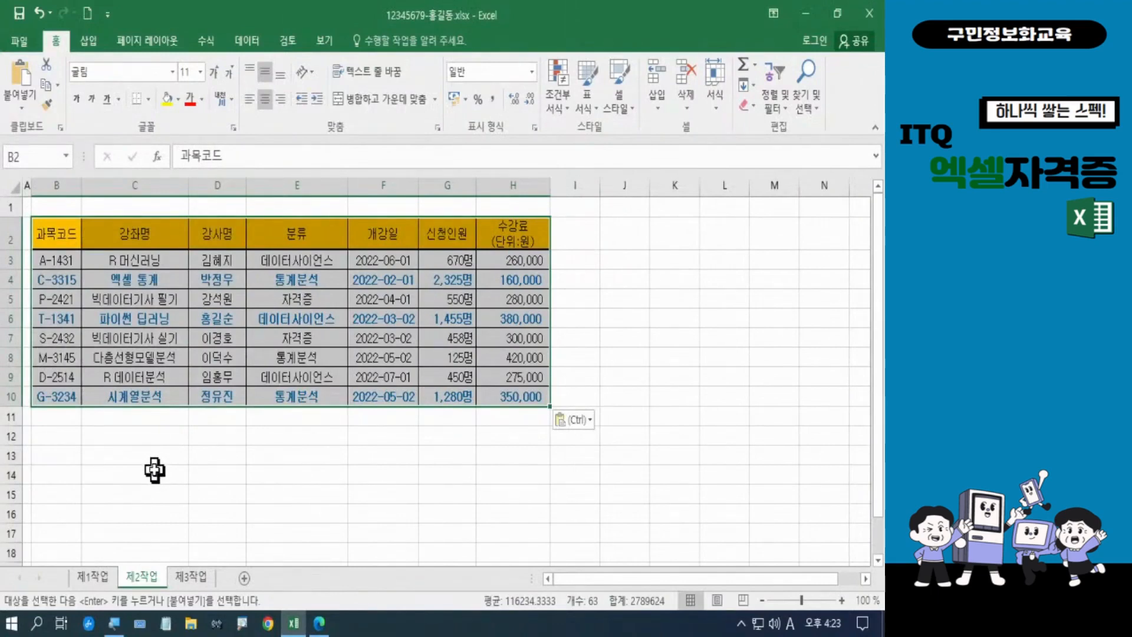
click(154, 472)
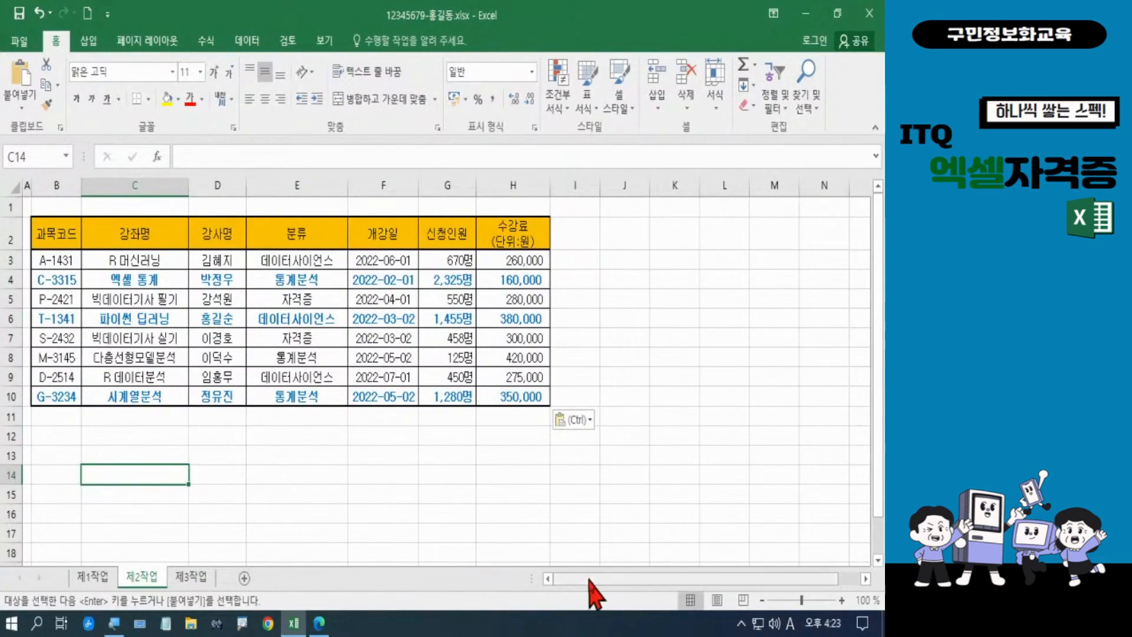
Check the goal seek (목표값 찾기) instructions in the exam PDF, and merge and center B11:G11 on the 제2작업 sheet
click(319, 623)
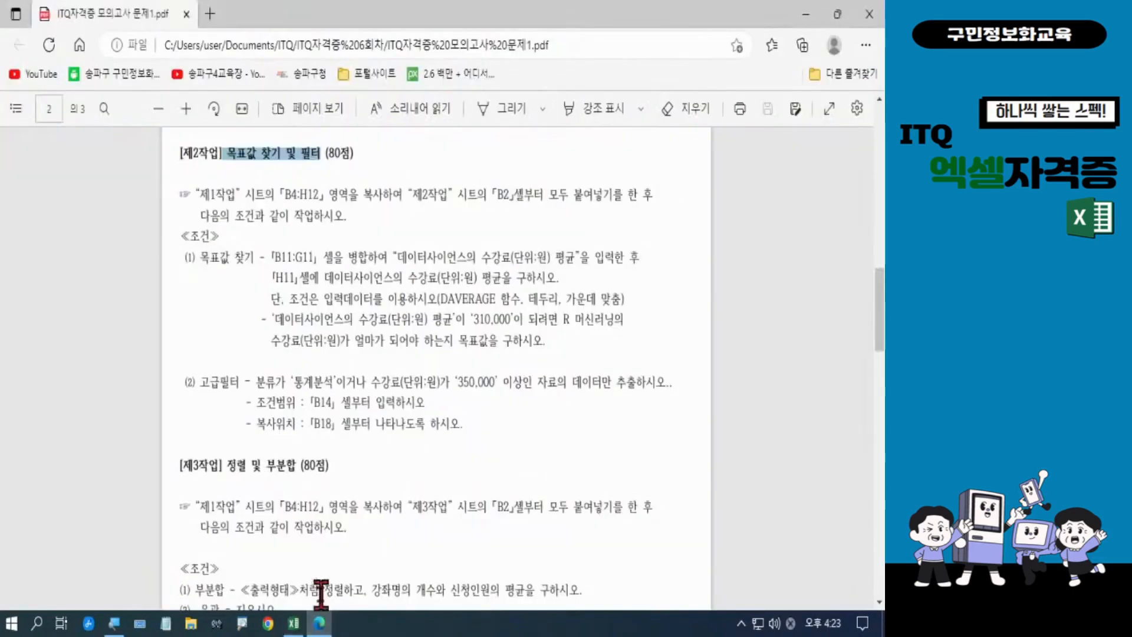
click(184, 257)
drag(184, 257, 543, 342)
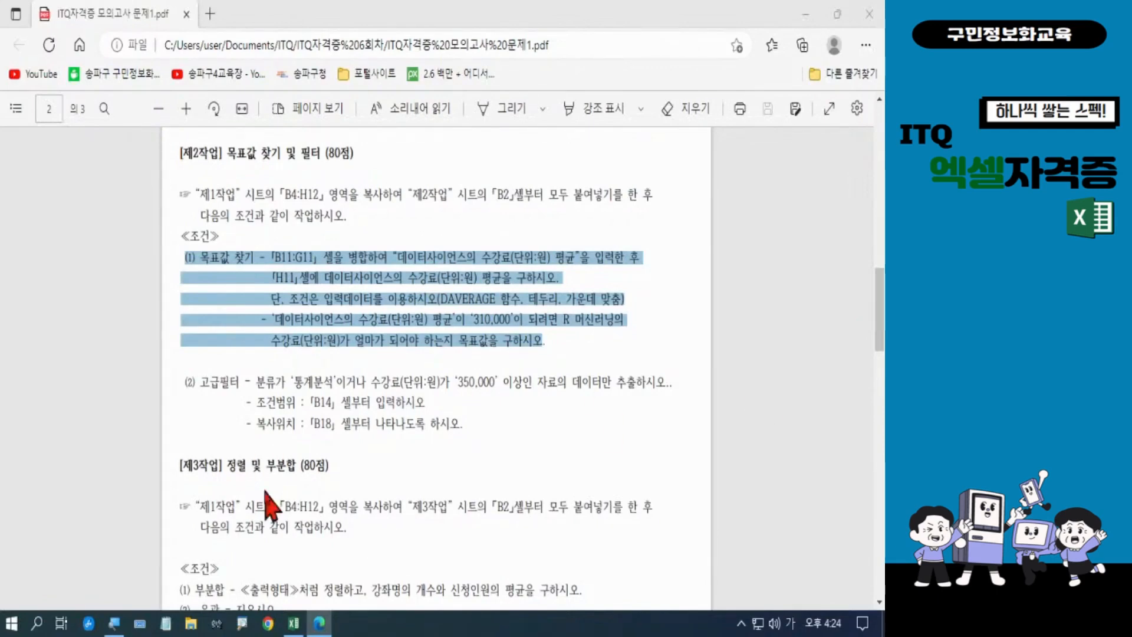
click(293, 622)
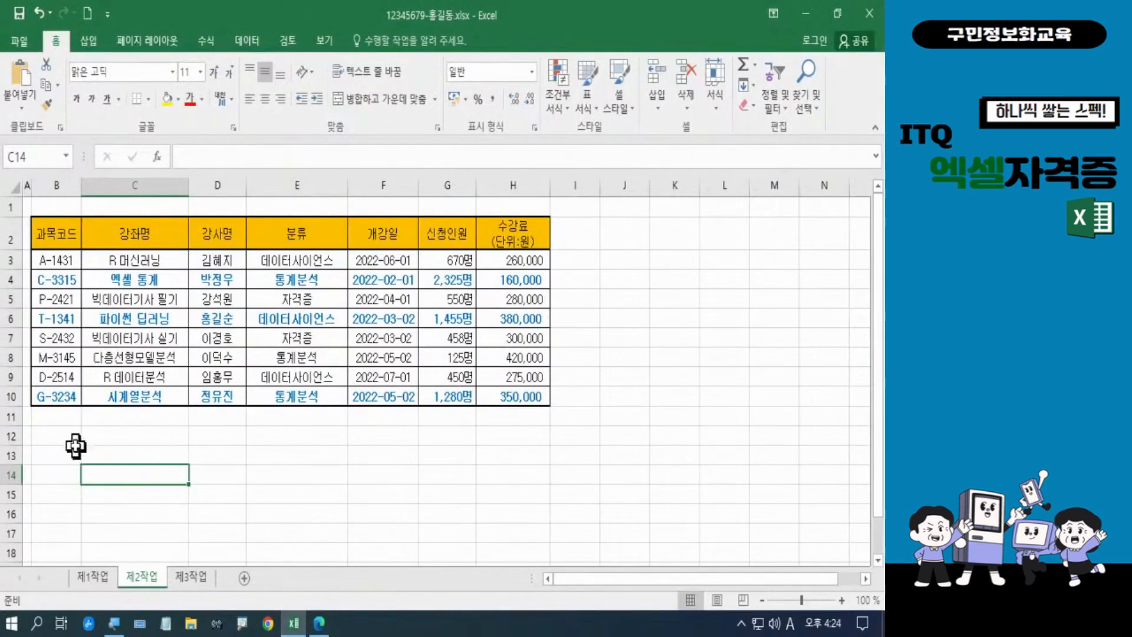
drag(55, 417, 423, 410)
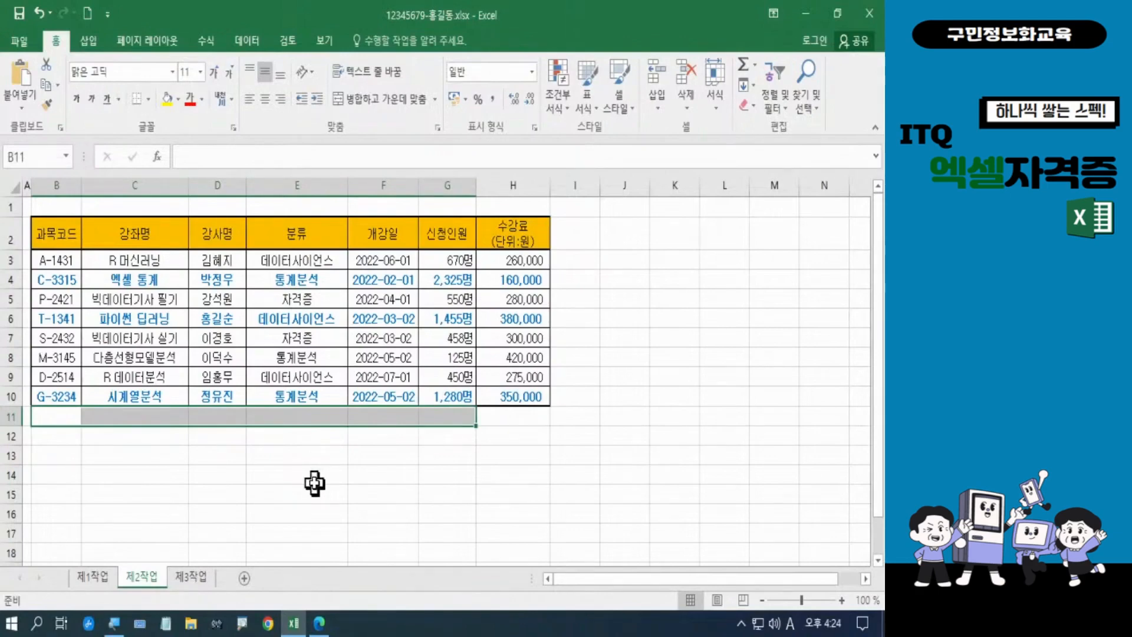
click(387, 104)
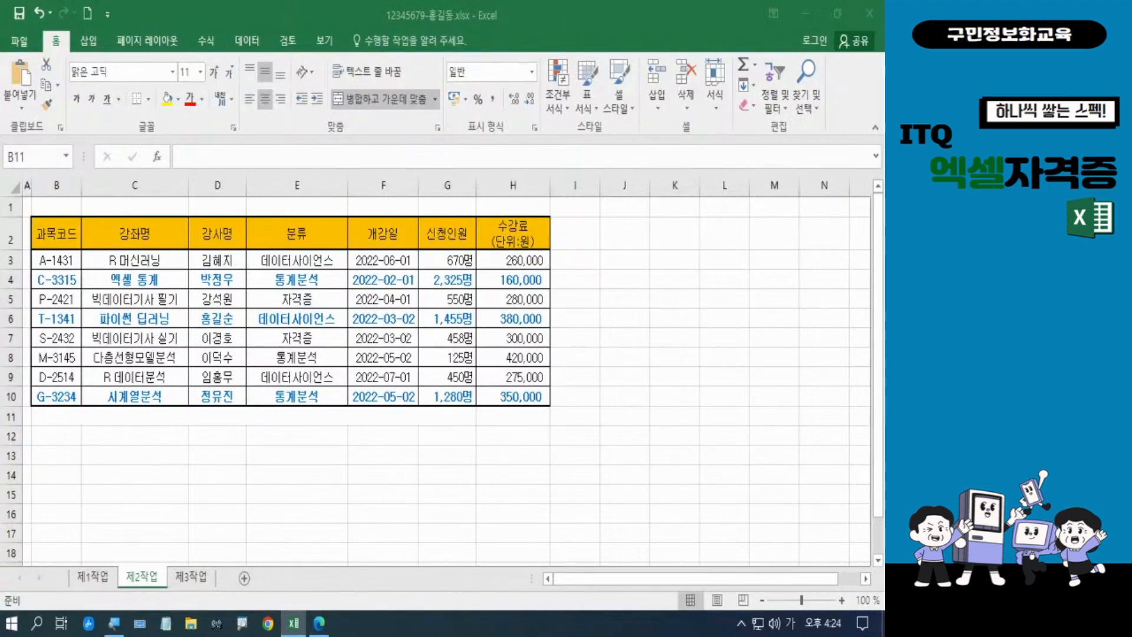
Enter the label 데이터사이언스의 수강룜(단위:원) 평균 in the merged cell B11
click(172, 418)
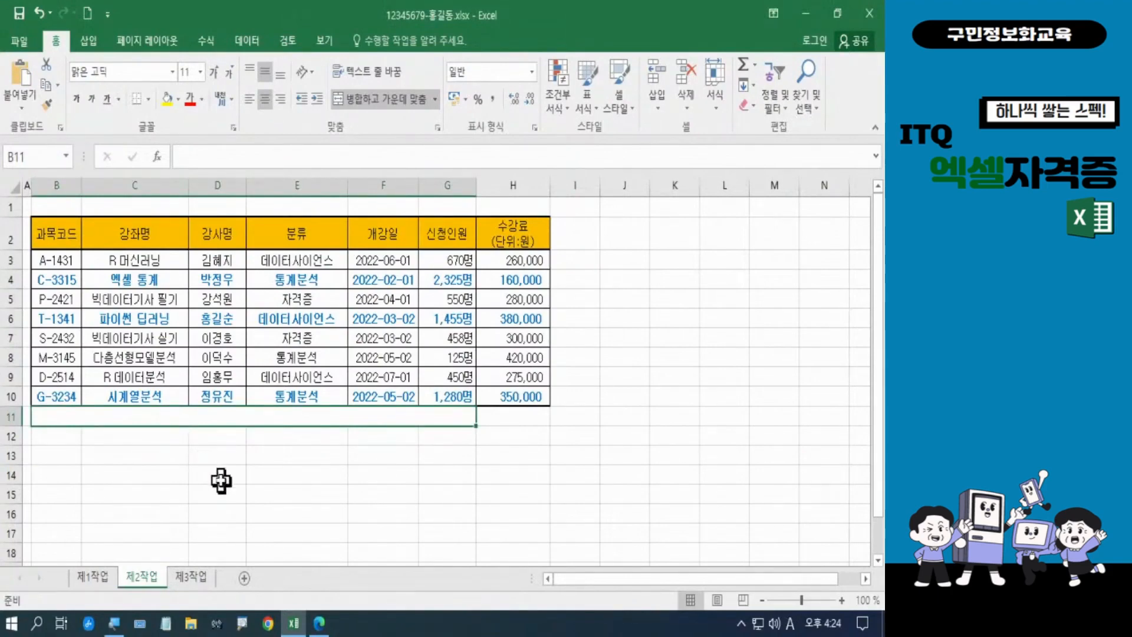
text(ep)
key(BackSpace)
key(BackSpace)
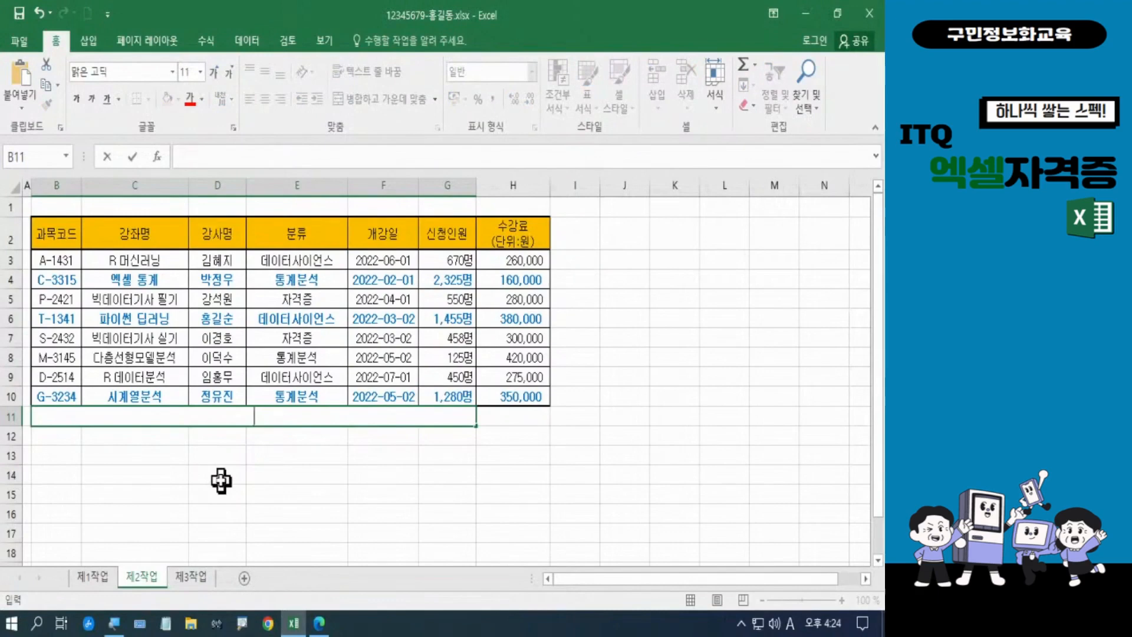
key(Hangul)
text(데이어)
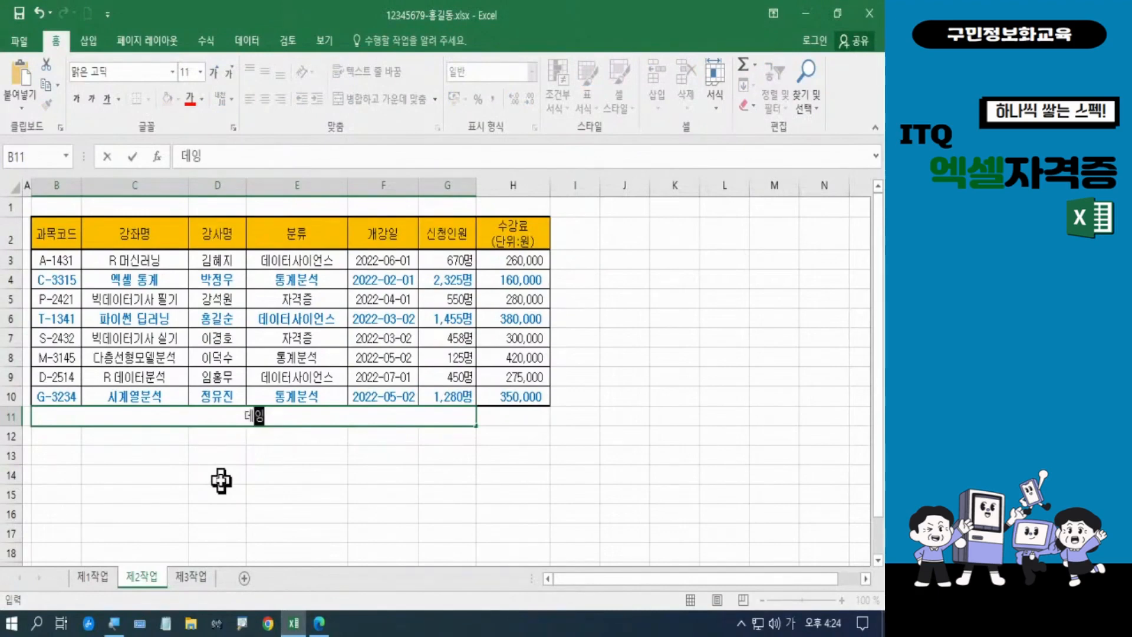
key(BackSpace)
key(BackSpace)
text(터사이언스의)
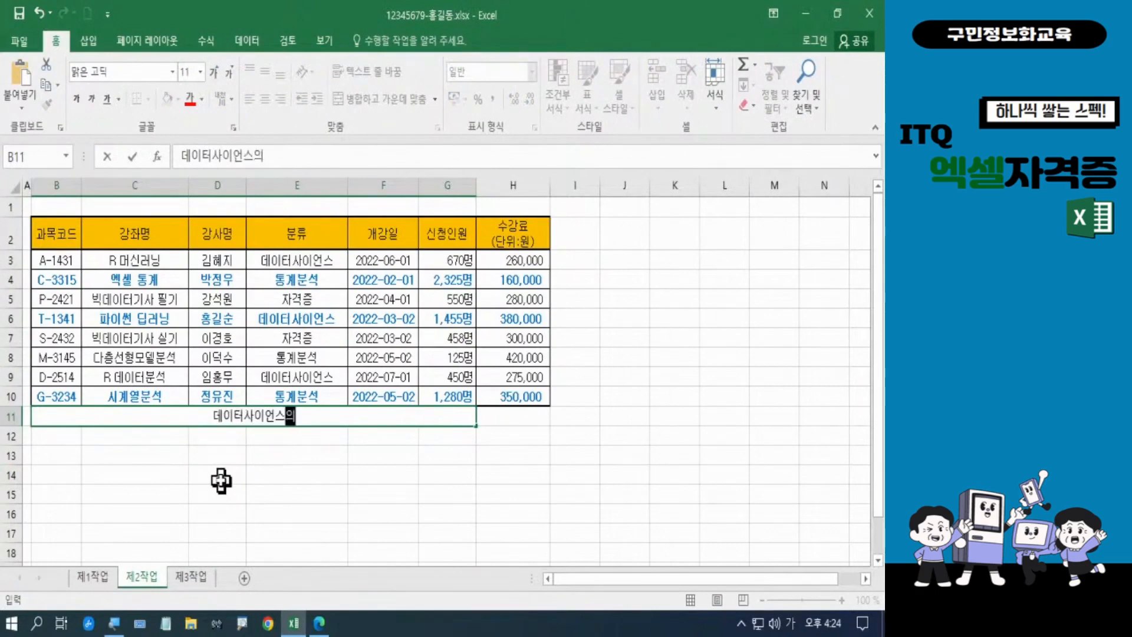
text( ㅅ수강료)
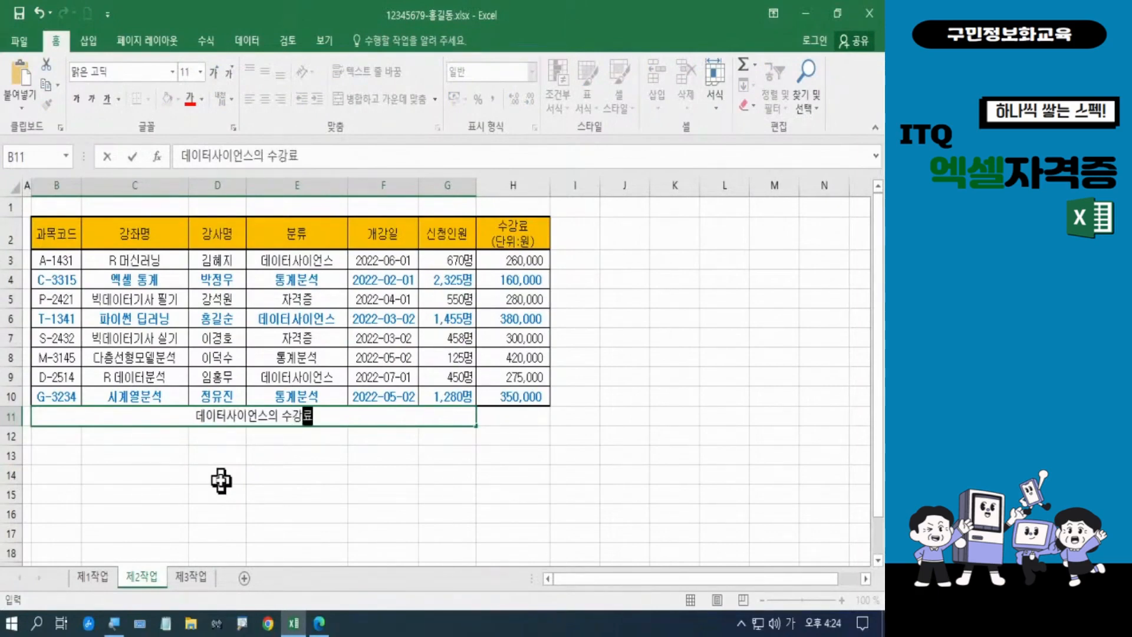
text(ㅁ(단위)
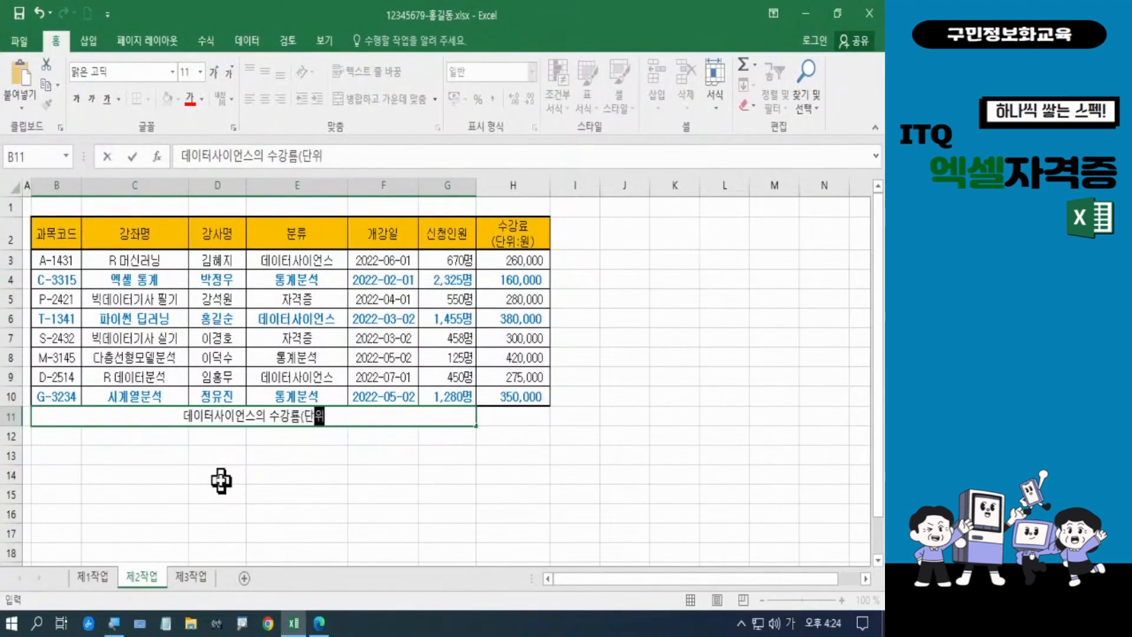
text(:원))
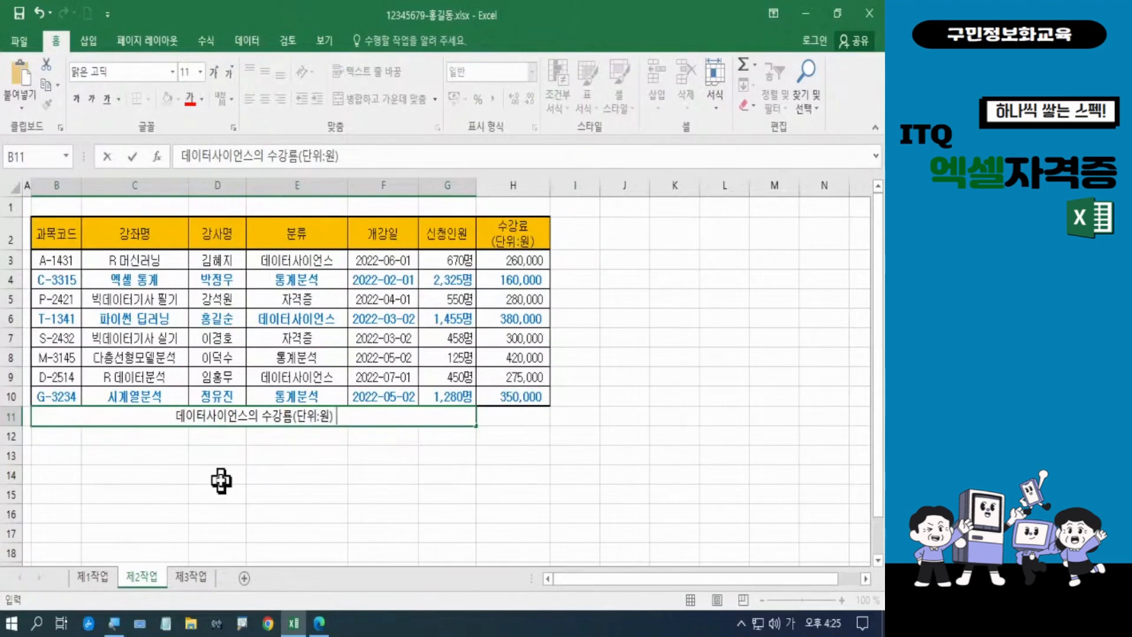
text( 평ㄱㅠㄴ)
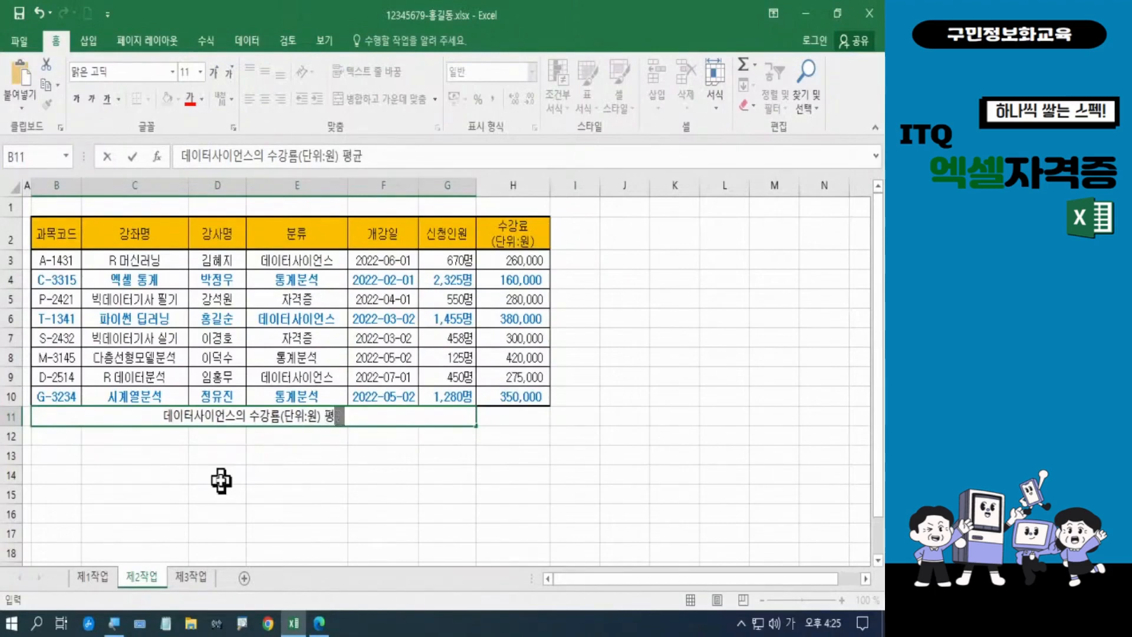
key(Return)
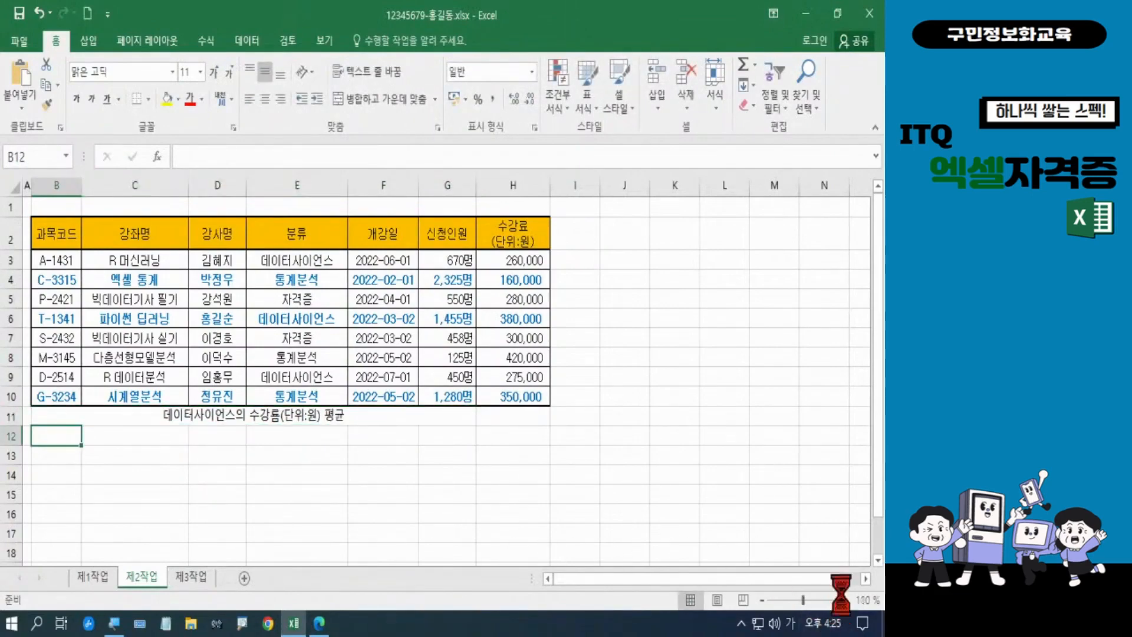
Correct the misspelled fee word in the B11 label so it reads 데이터사이언스의 수강료(단위:원) 평균
click(841, 599)
click(841, 600)
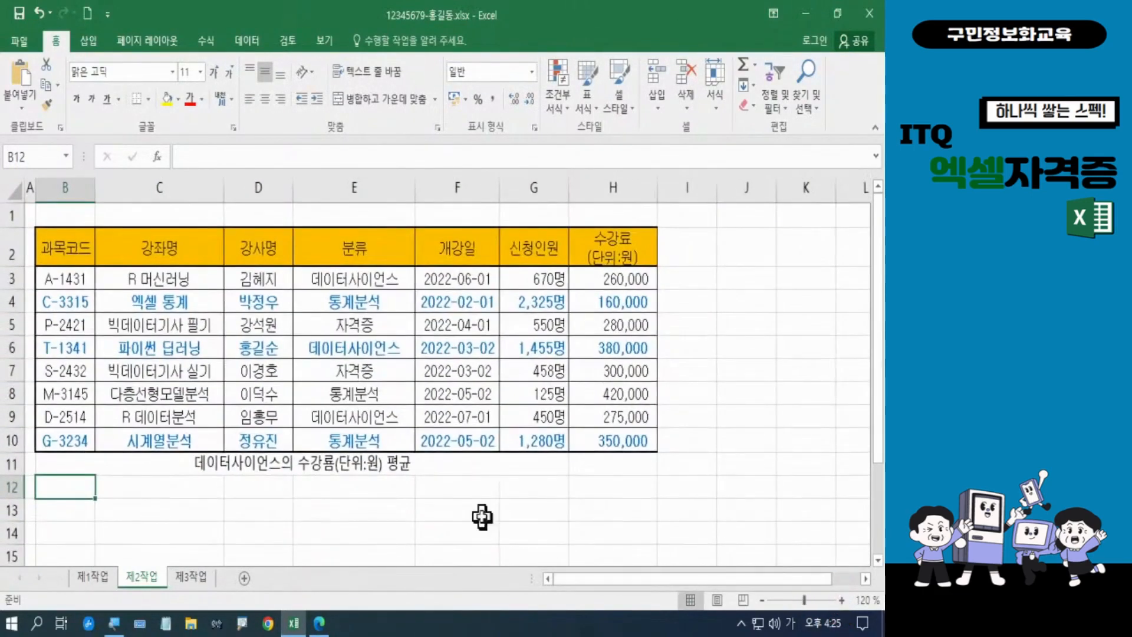
click(354, 467)
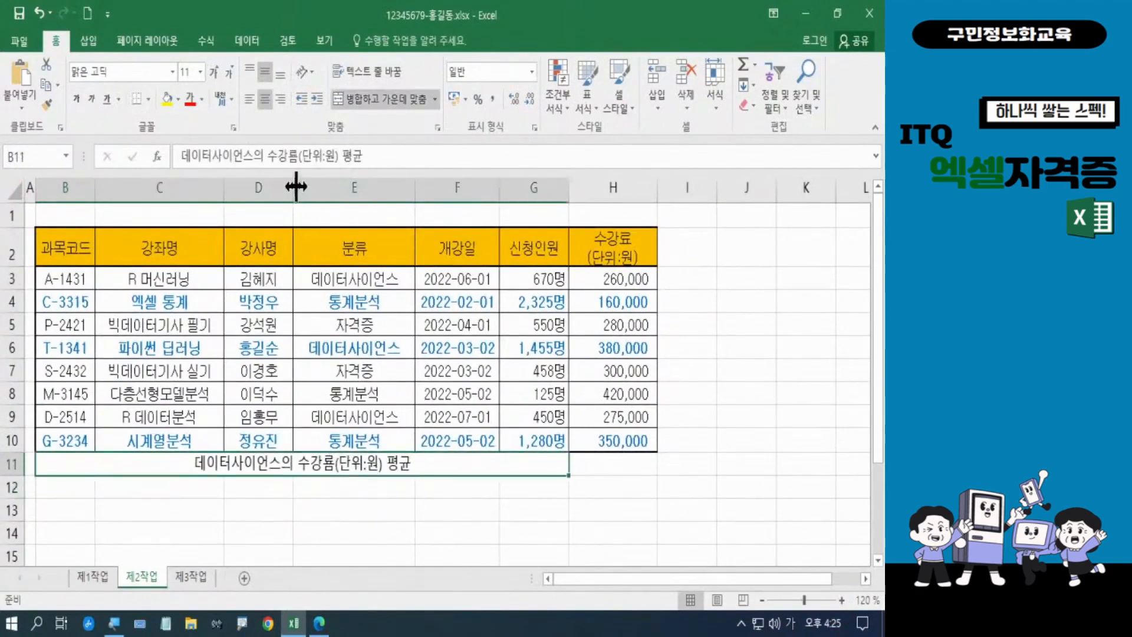
click(297, 156)
key(BackSpace)
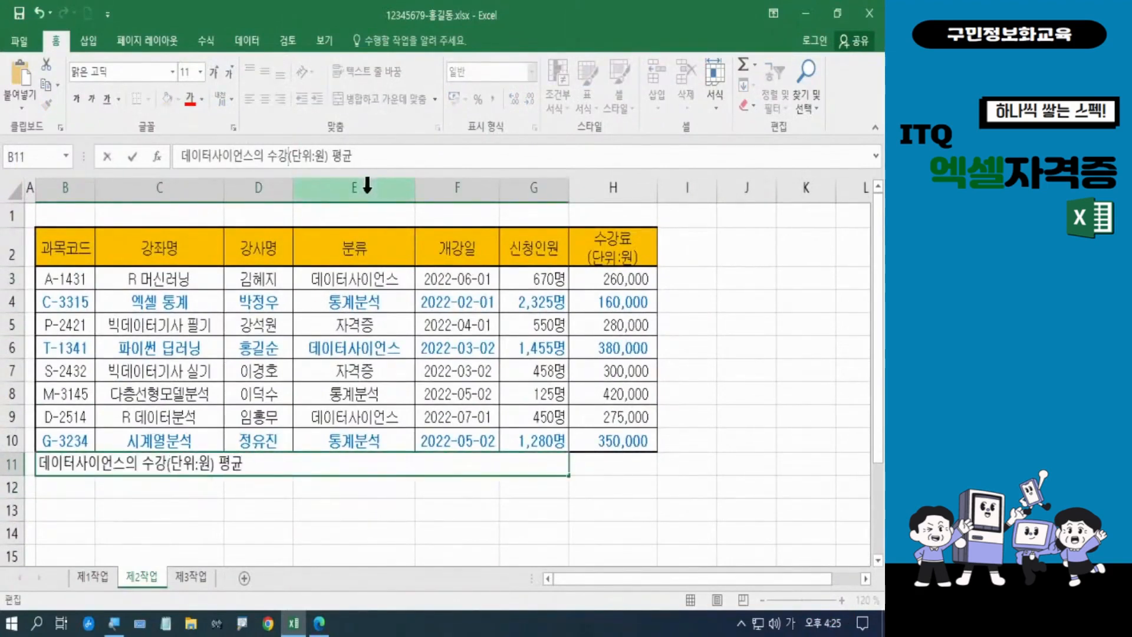
text(료)
key(Return)
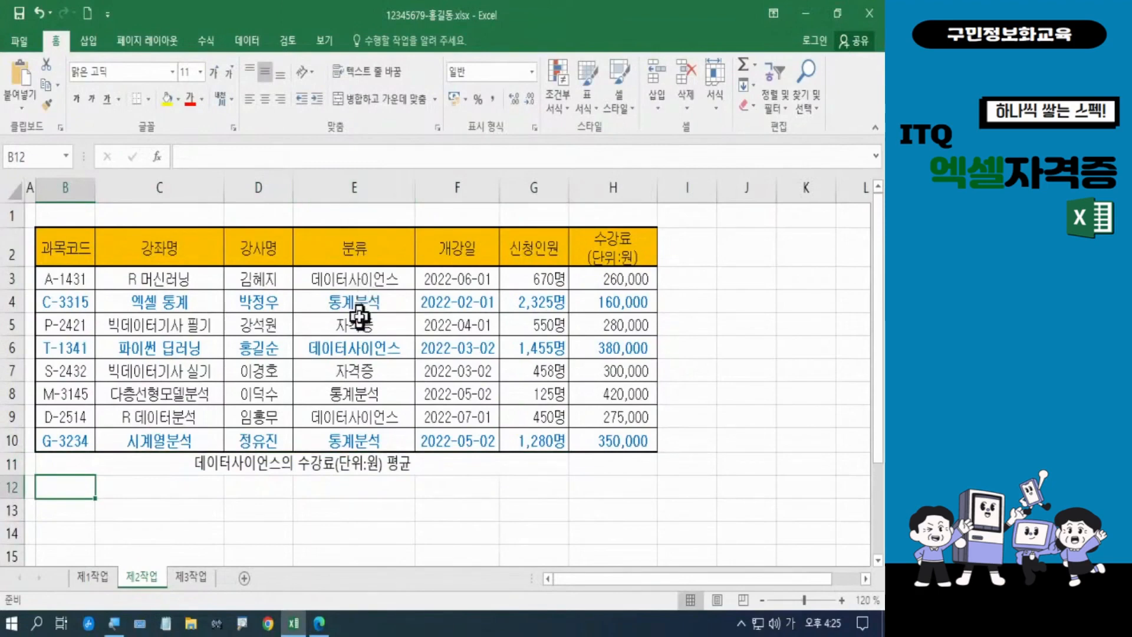
Select cell H11 beside the label as the location for the 데이터사이언스 수강료 average
click(346, 466)
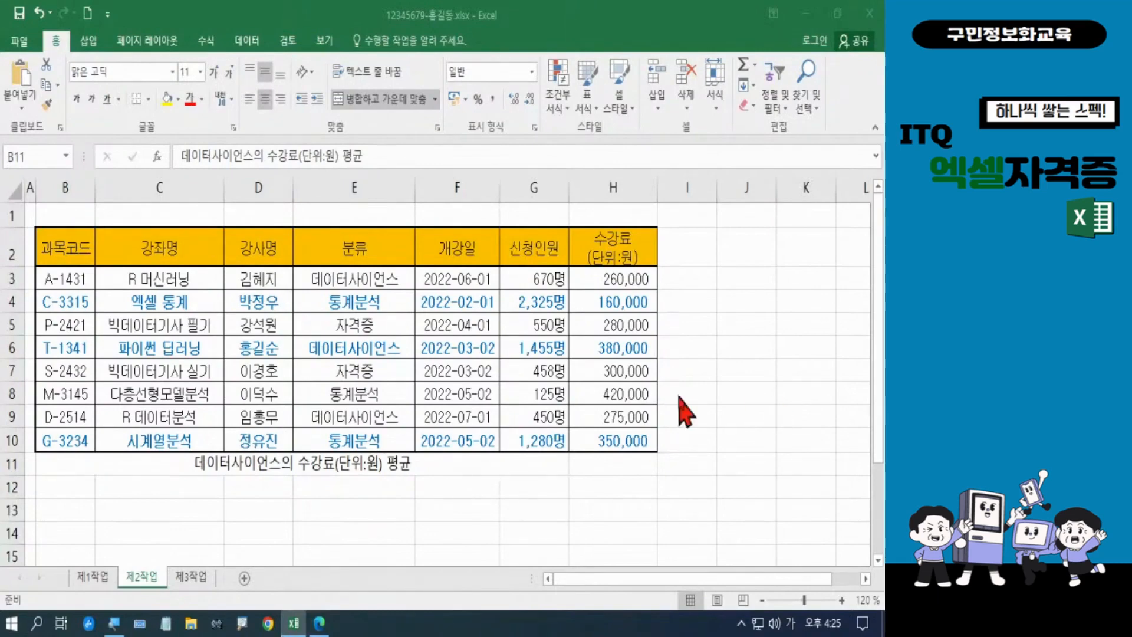
click(591, 463)
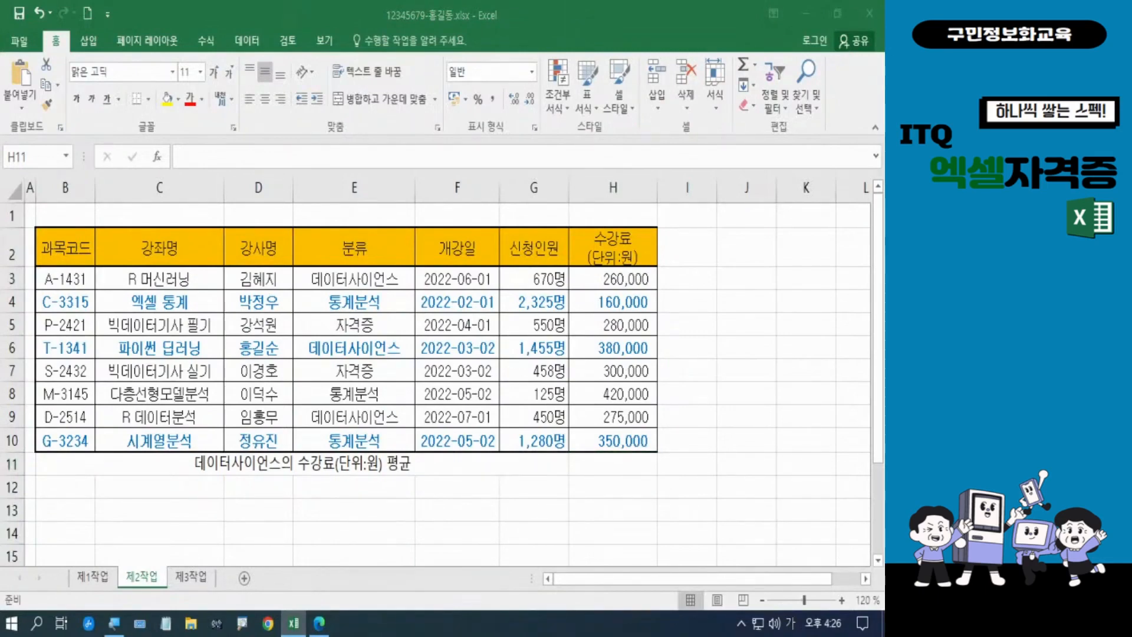
Start a DAVERAGE formula in cell H11 with the table range B2:H10 as its database
click(589, 464)
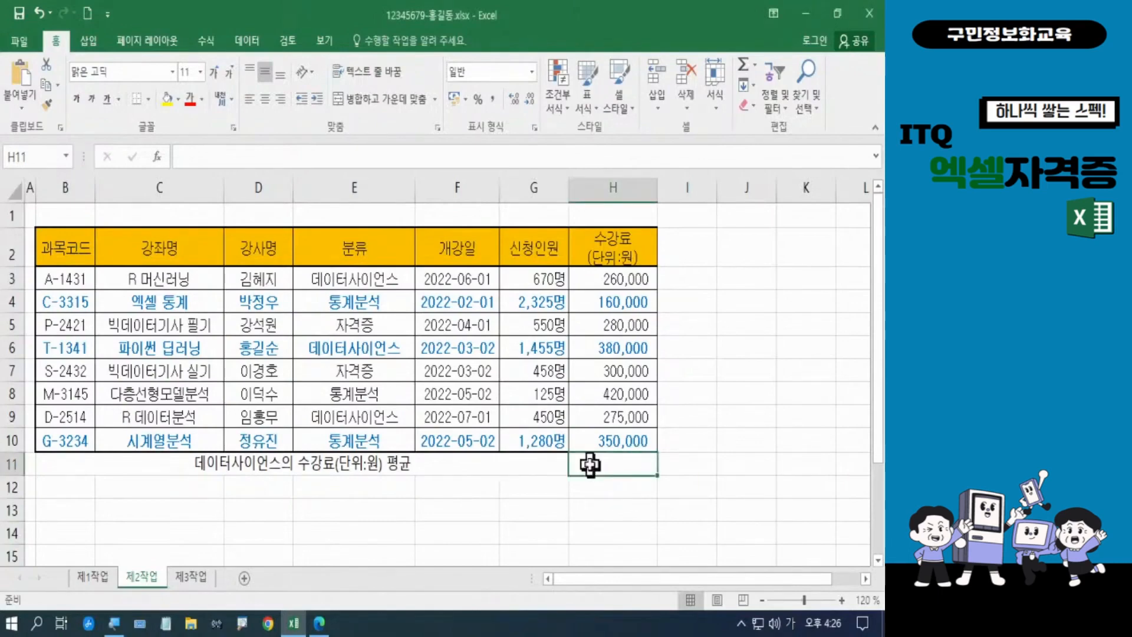
text(=)
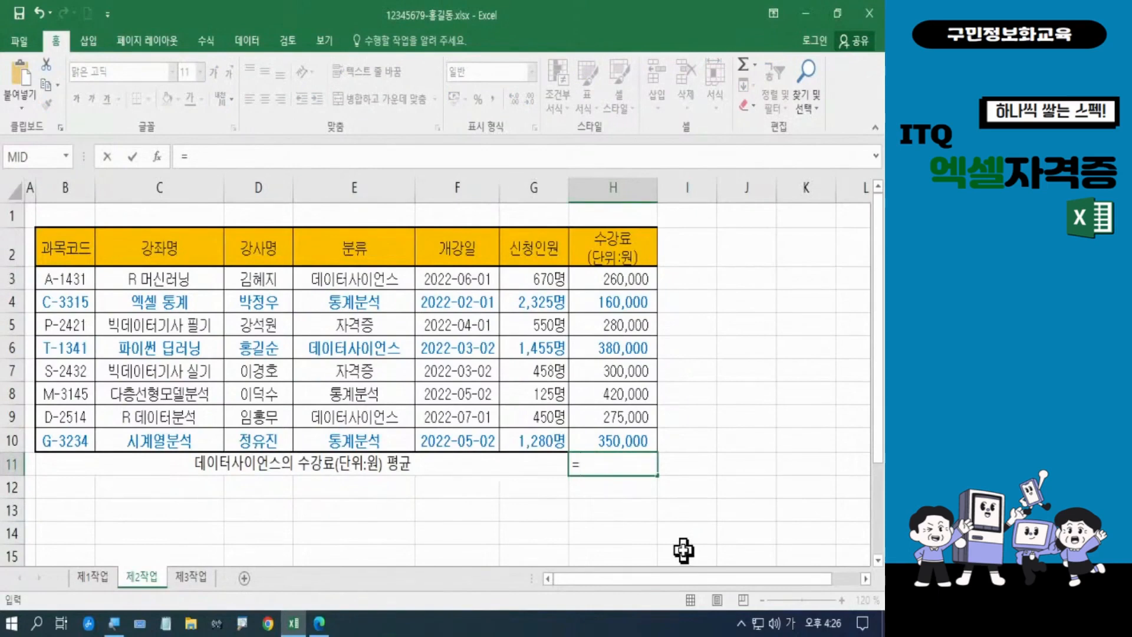
text(ㅇ)
key(BackSpace)
key(Hangul)
text(da)
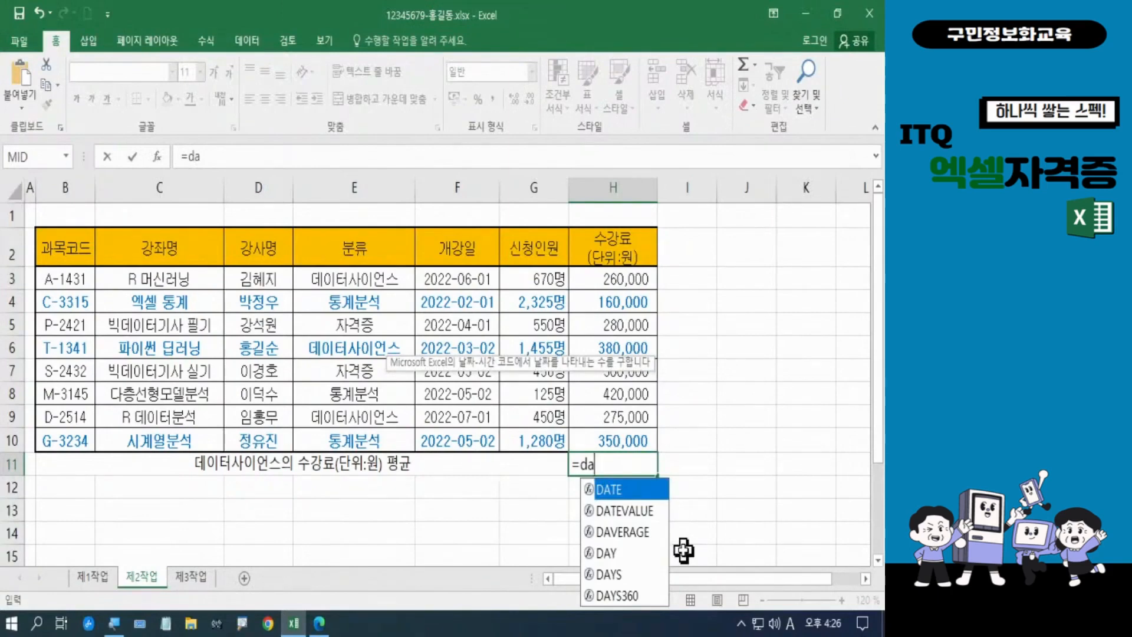
click(636, 537)
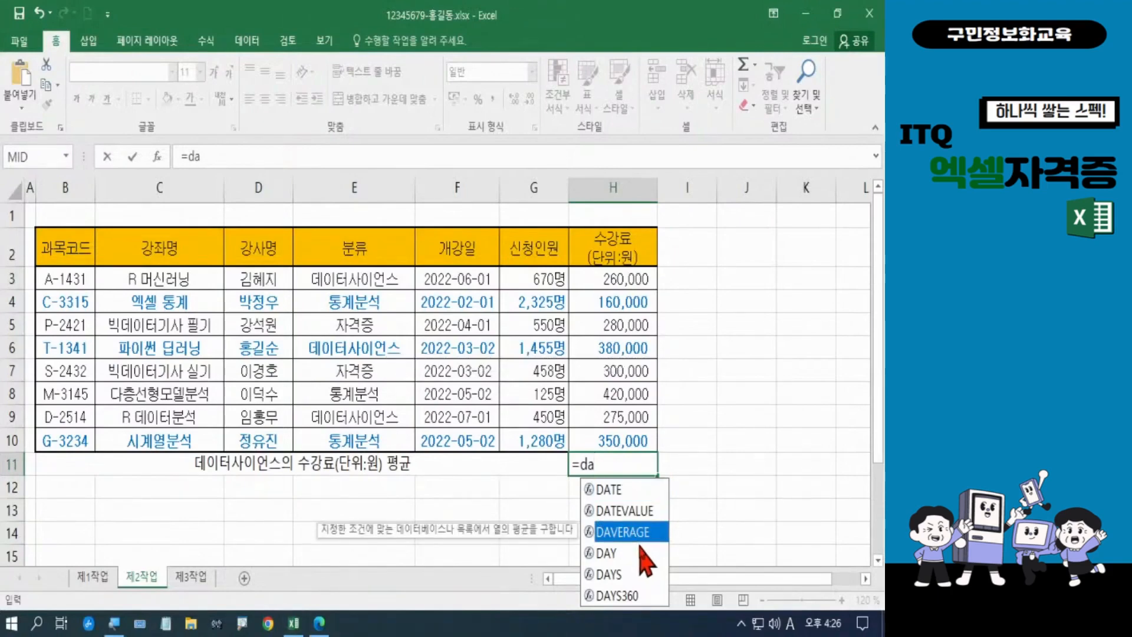
key(Tab)
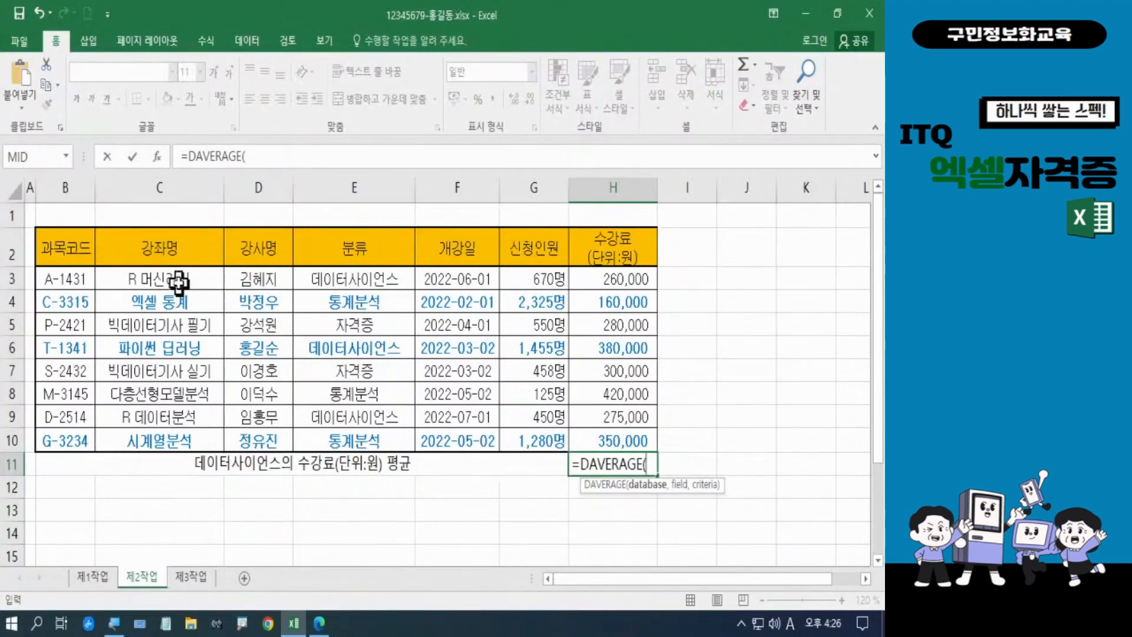
drag(85, 254, 601, 431)
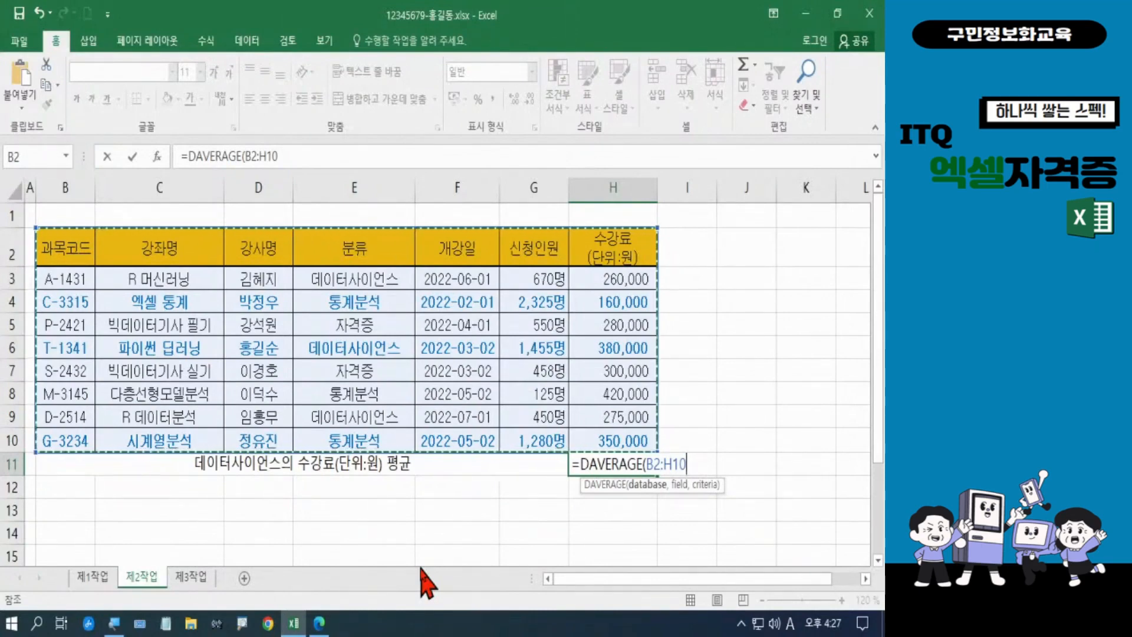
Complete the DAVERAGE formula with H2 as the field and E2:E3 as the criteria, and enter it
text(,)
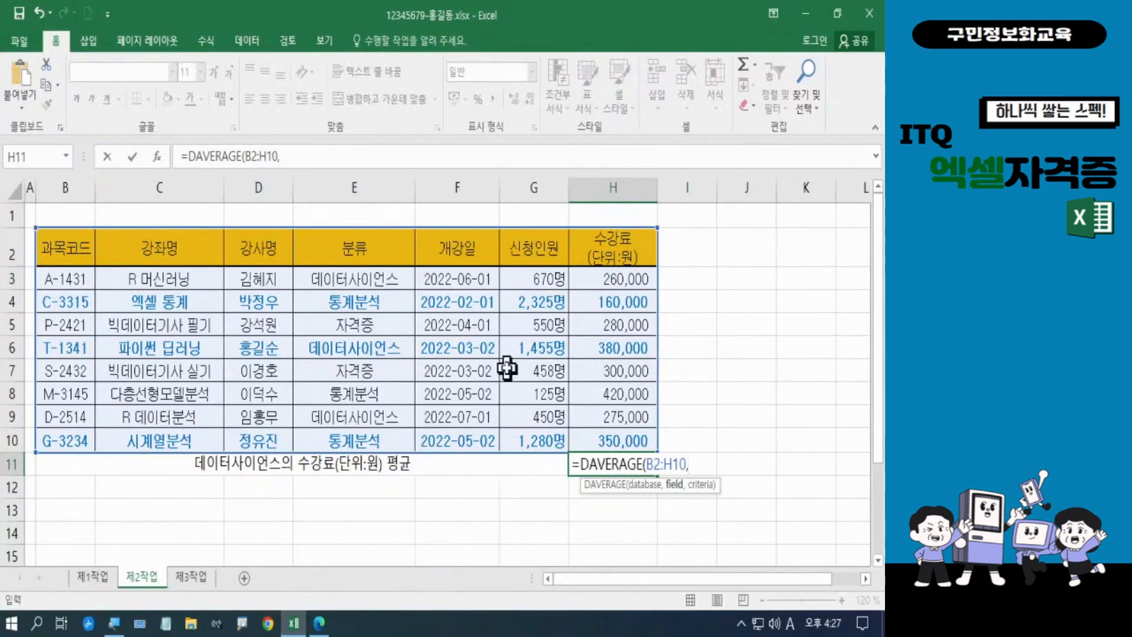
click(615, 251)
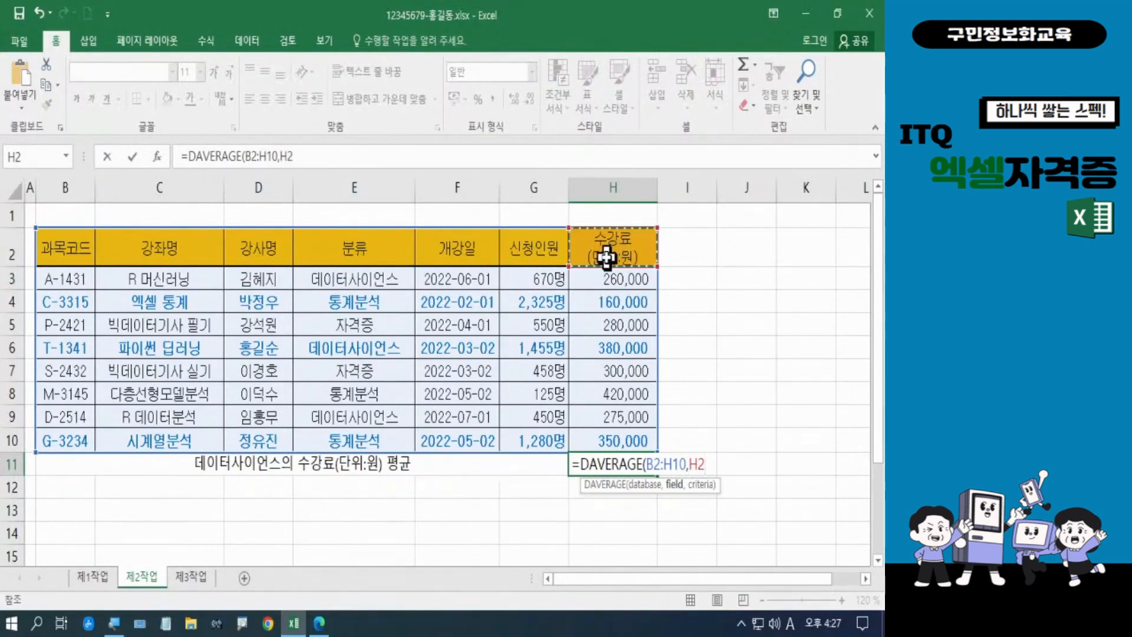
text(,)
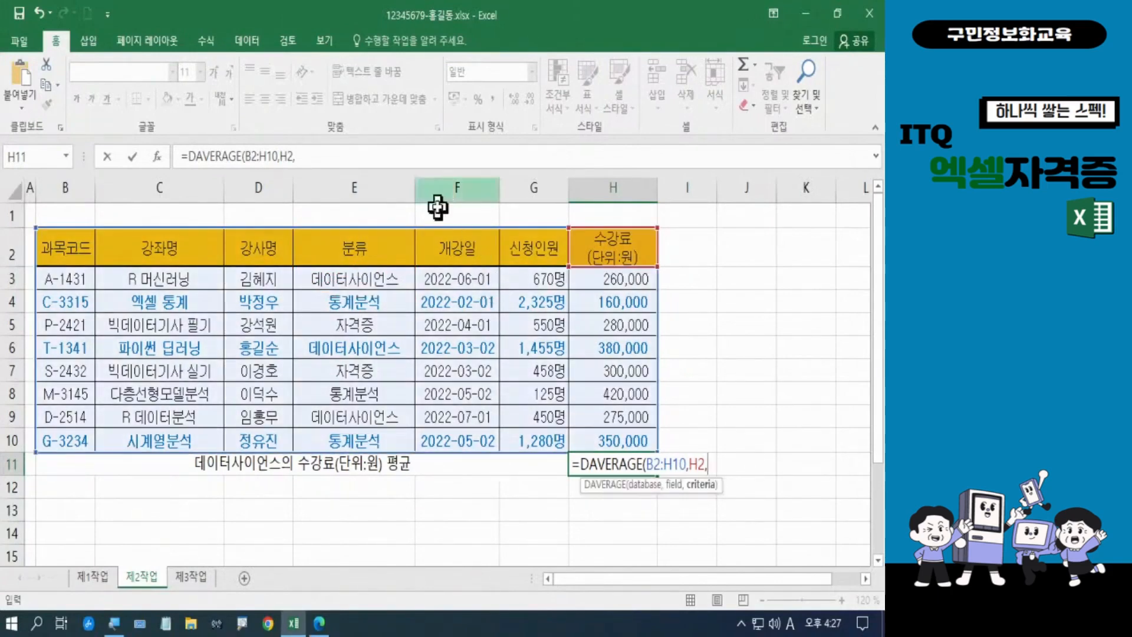
click(383, 247)
drag(383, 246, 383, 278)
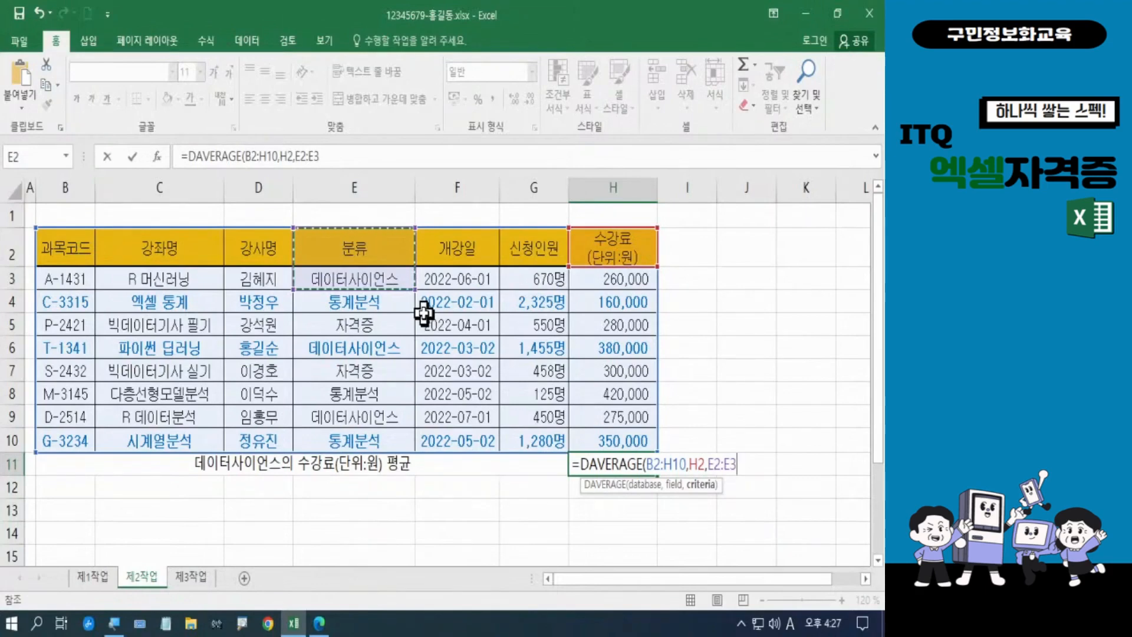
text())
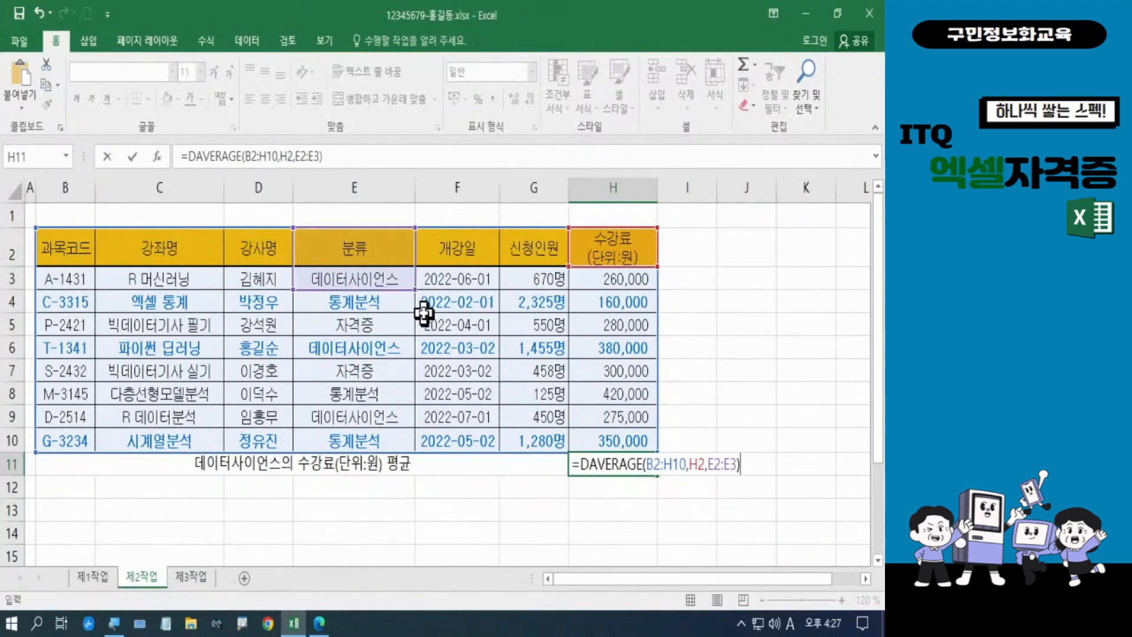
key(Return)
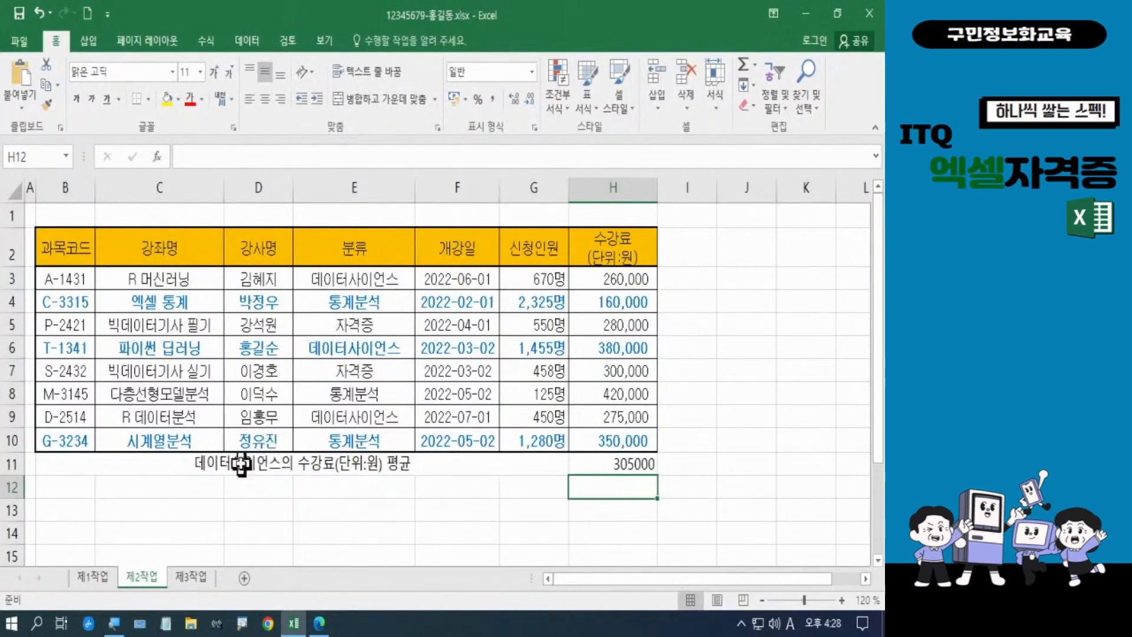
Apply all borders to the average row B11:H11 and format the result in H11 with the comma style
click(104, 466)
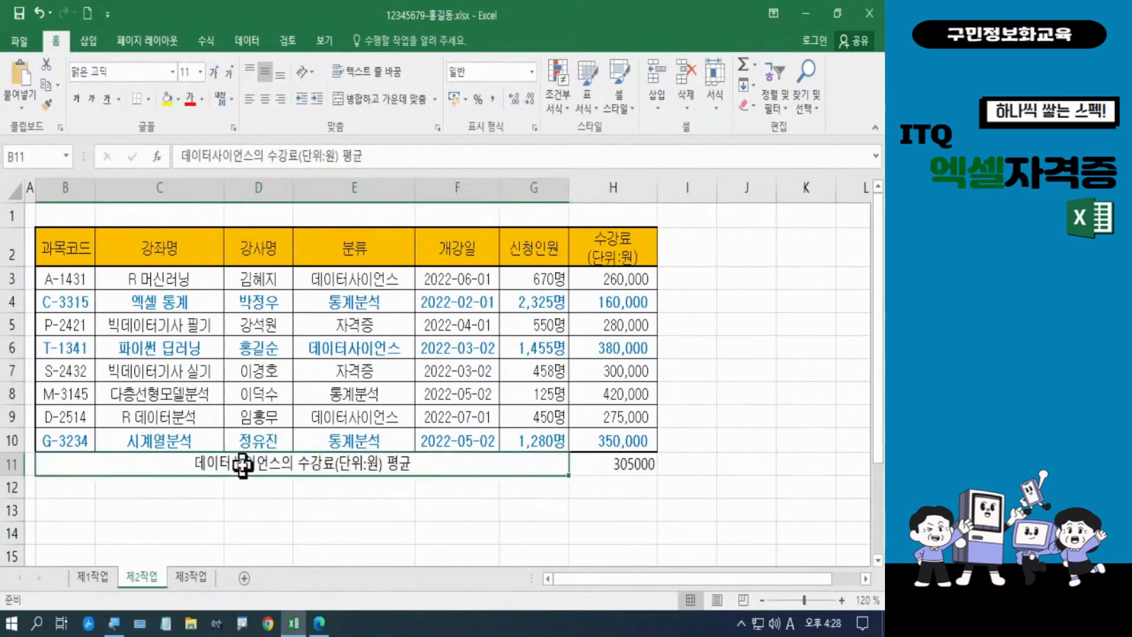
drag(450, 463, 590, 463)
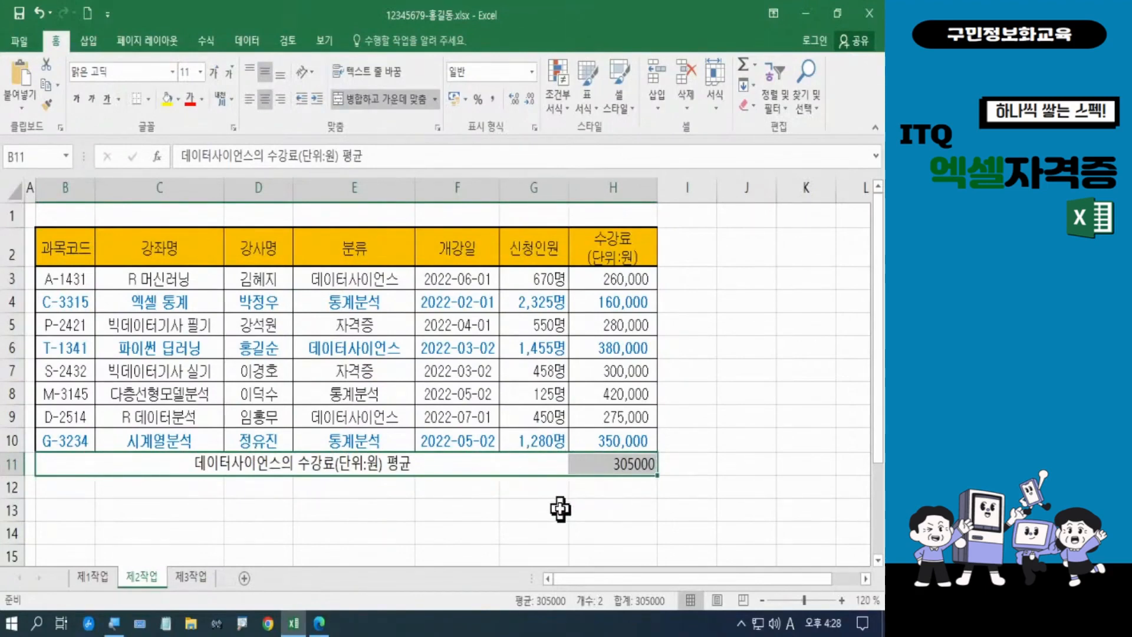
click(149, 99)
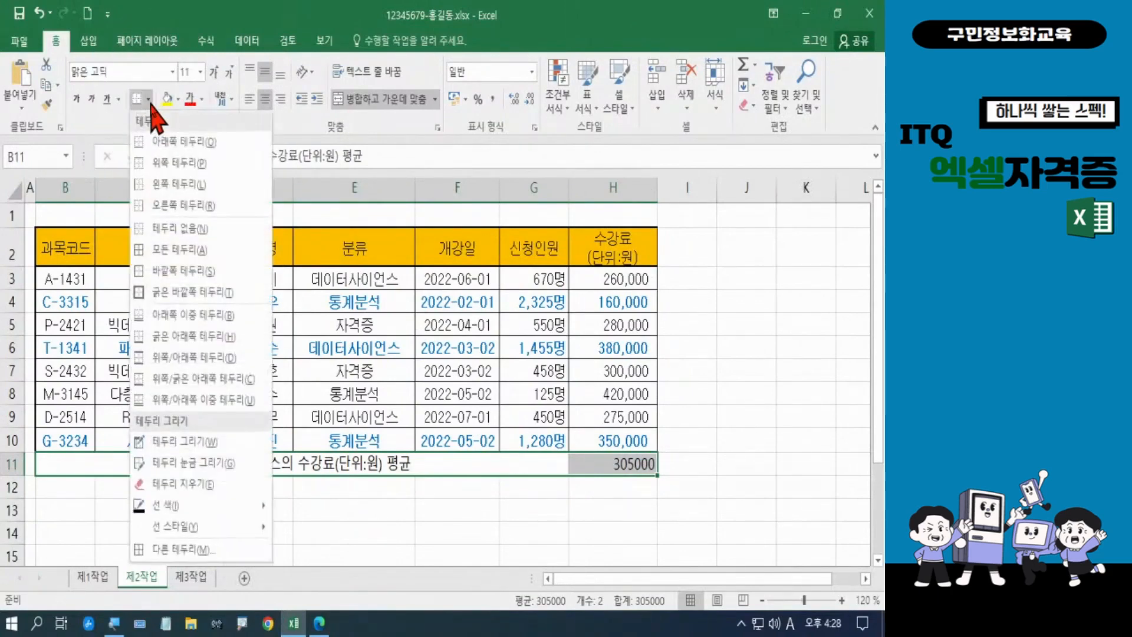
click(169, 250)
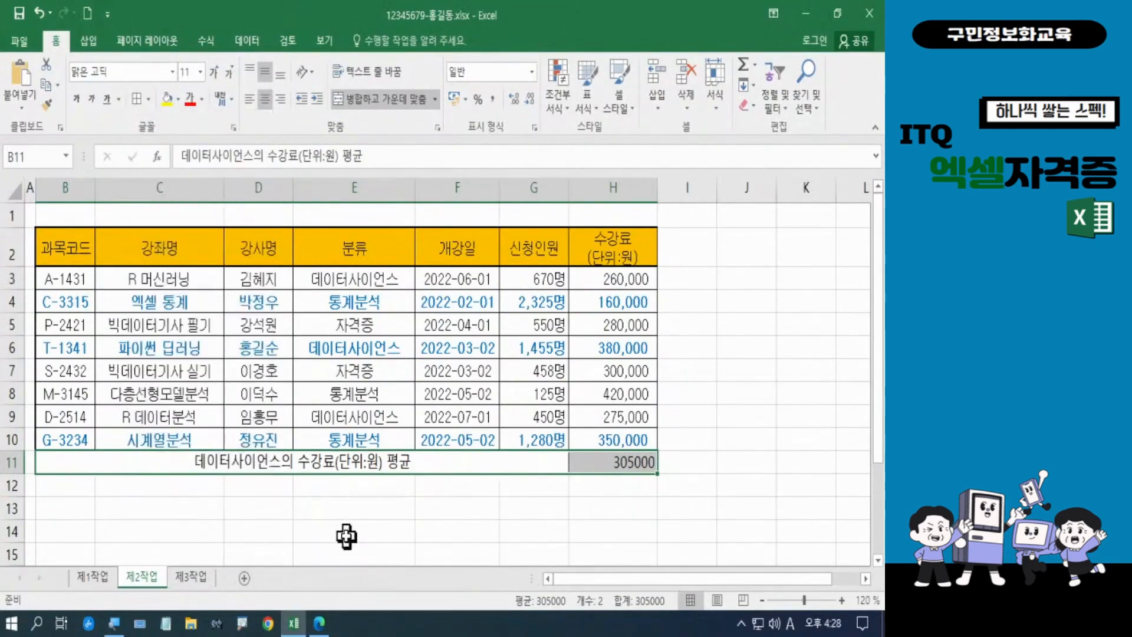
click(603, 461)
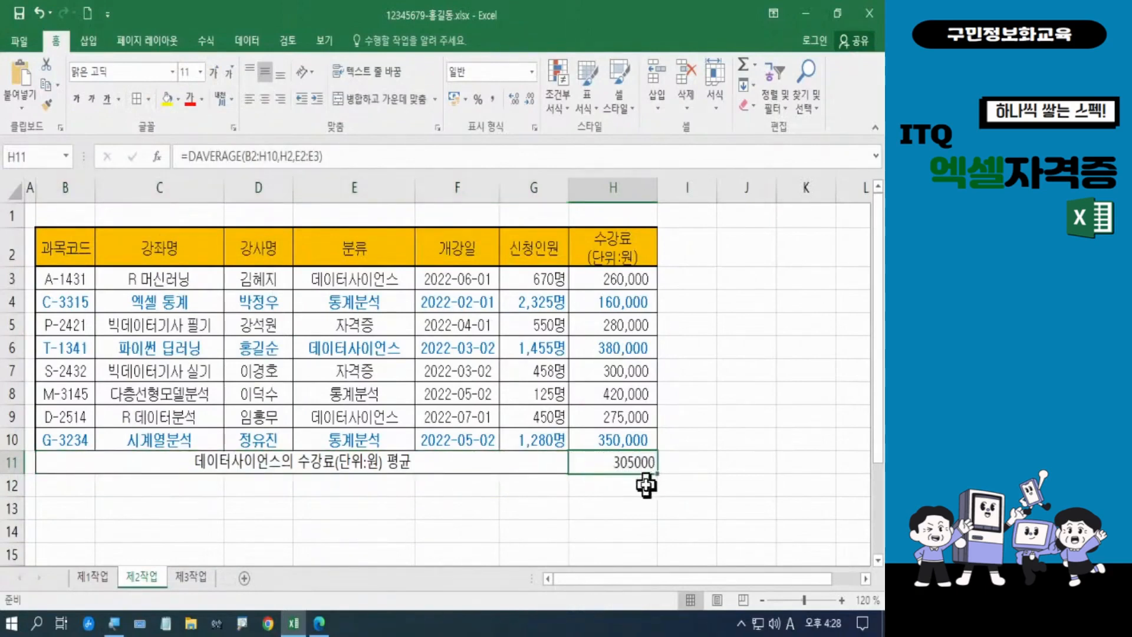
click(494, 101)
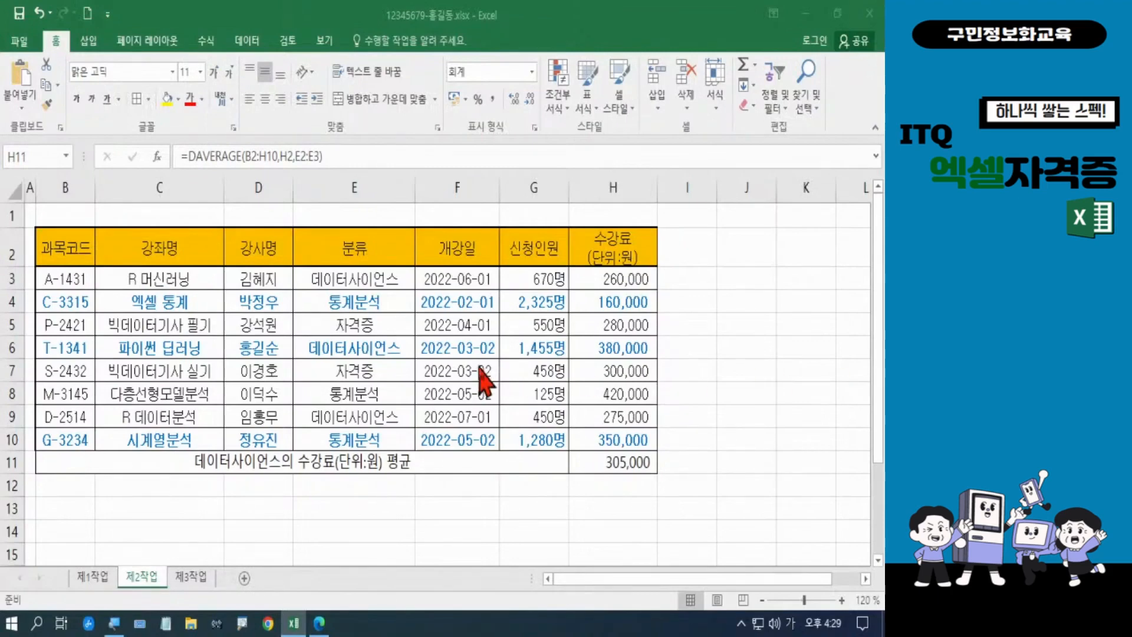
click(157, 276)
click(158, 276)
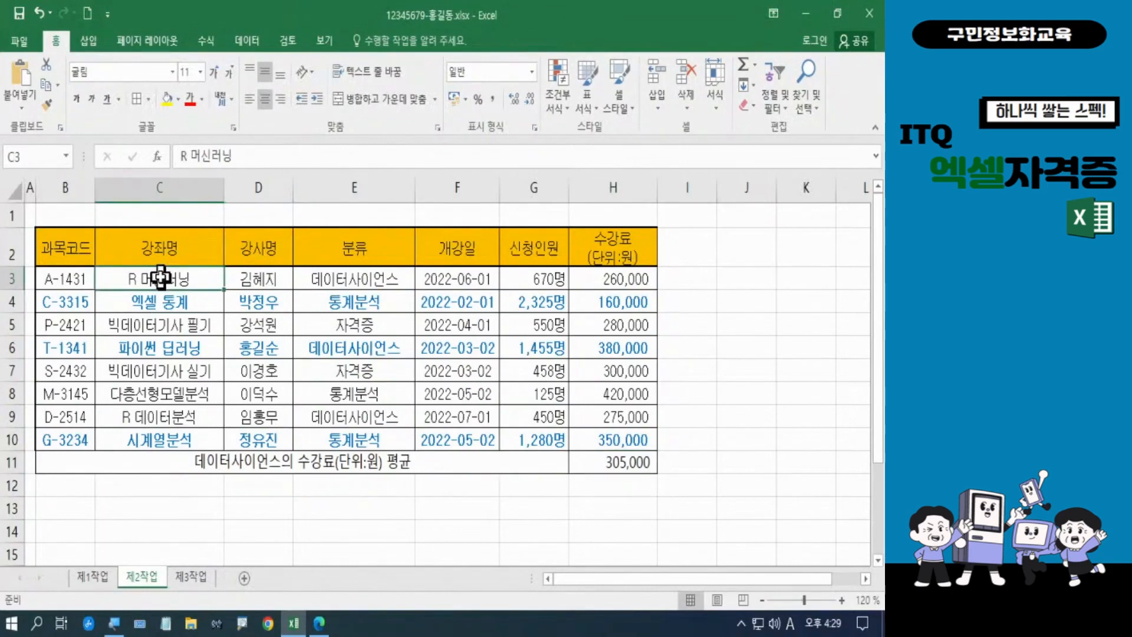
click(588, 280)
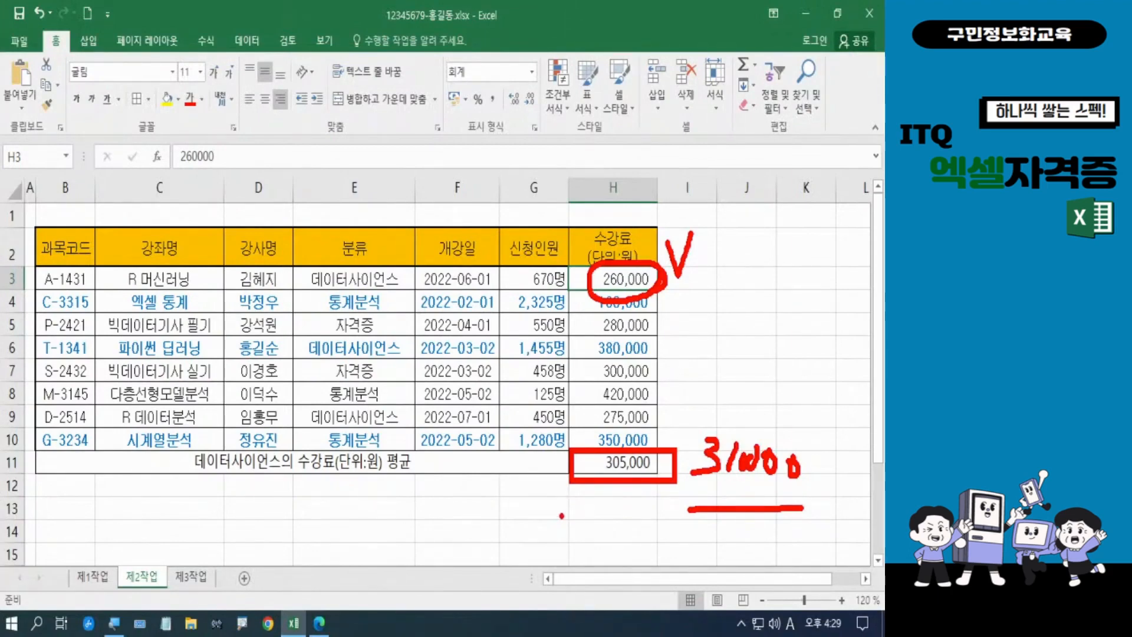
key(Escape)
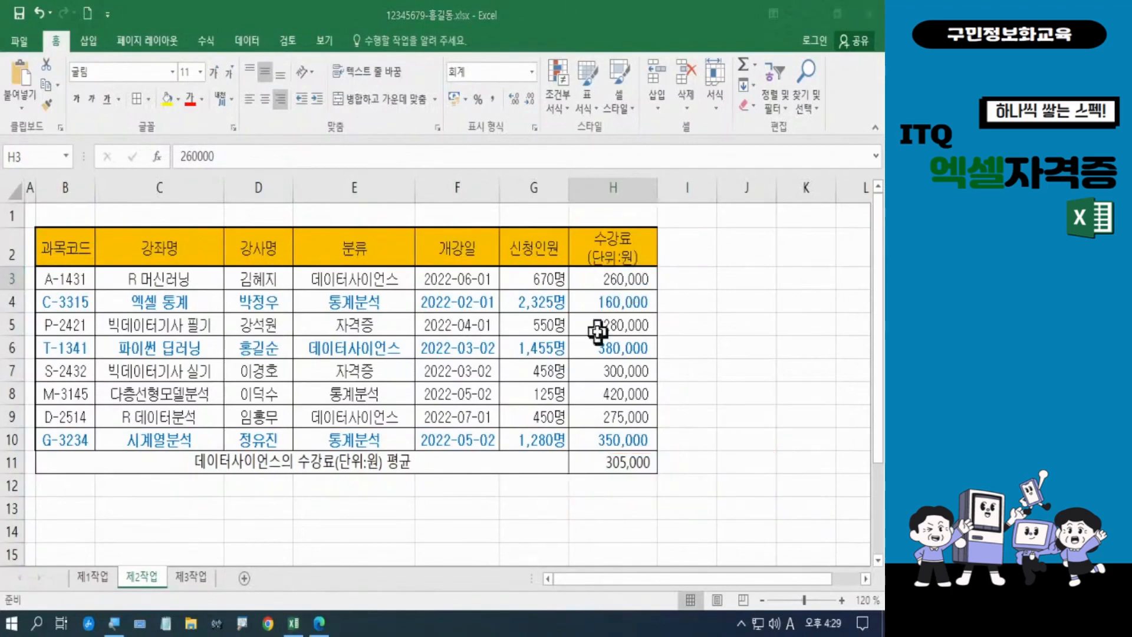
Run Goal Seek on H11 with a target value of 310000 by changing cell H3, and keep the solution
click(614, 464)
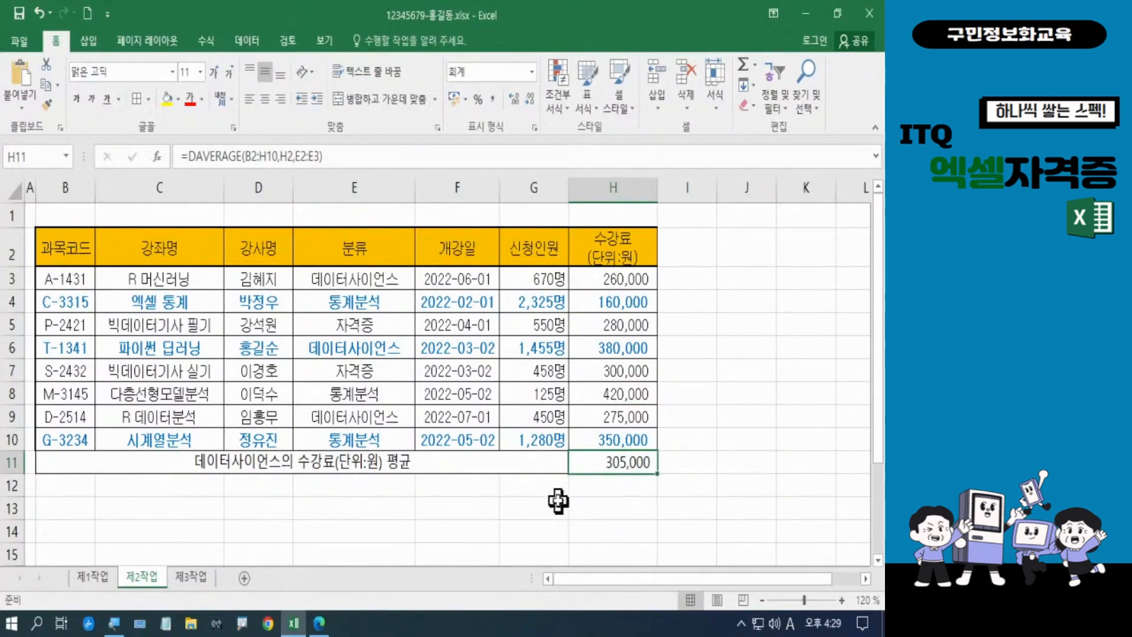
click(247, 41)
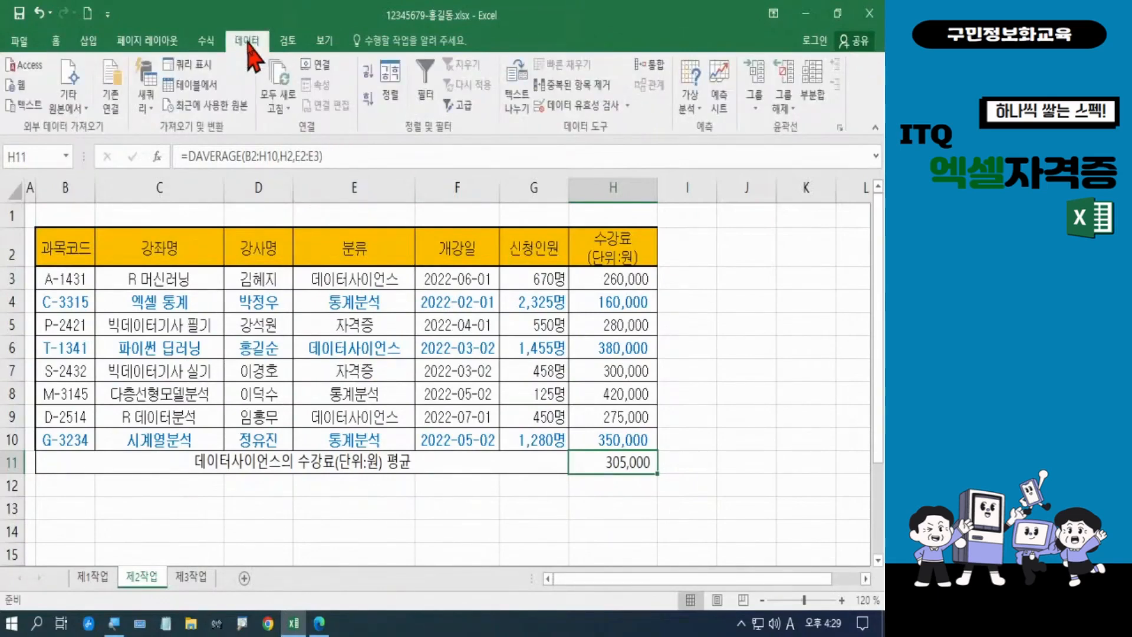
click(691, 117)
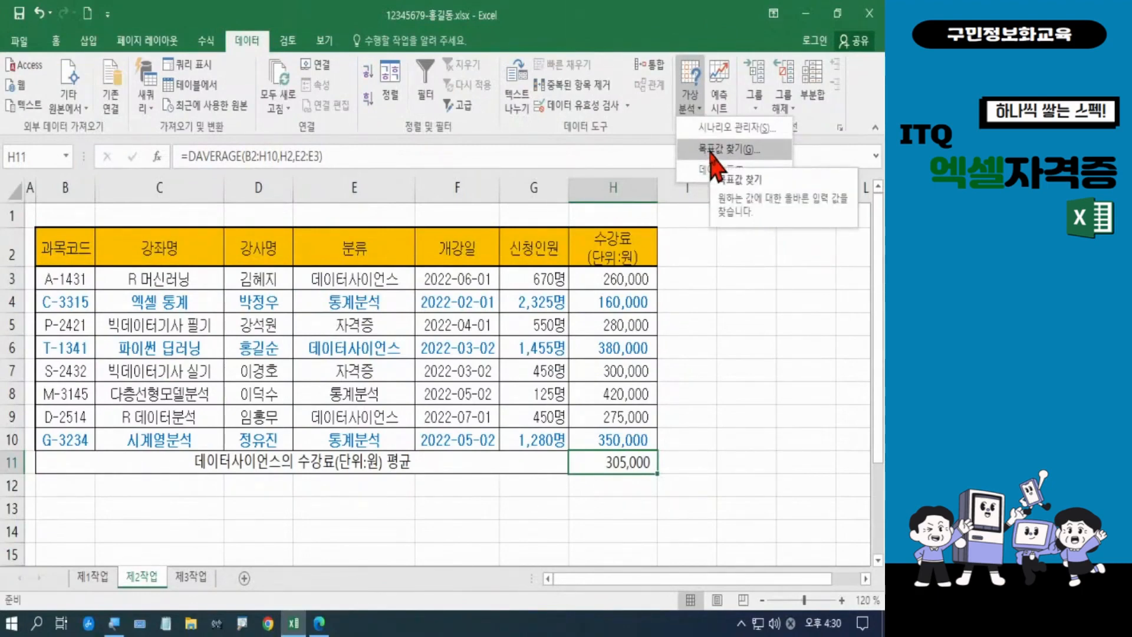
click(711, 150)
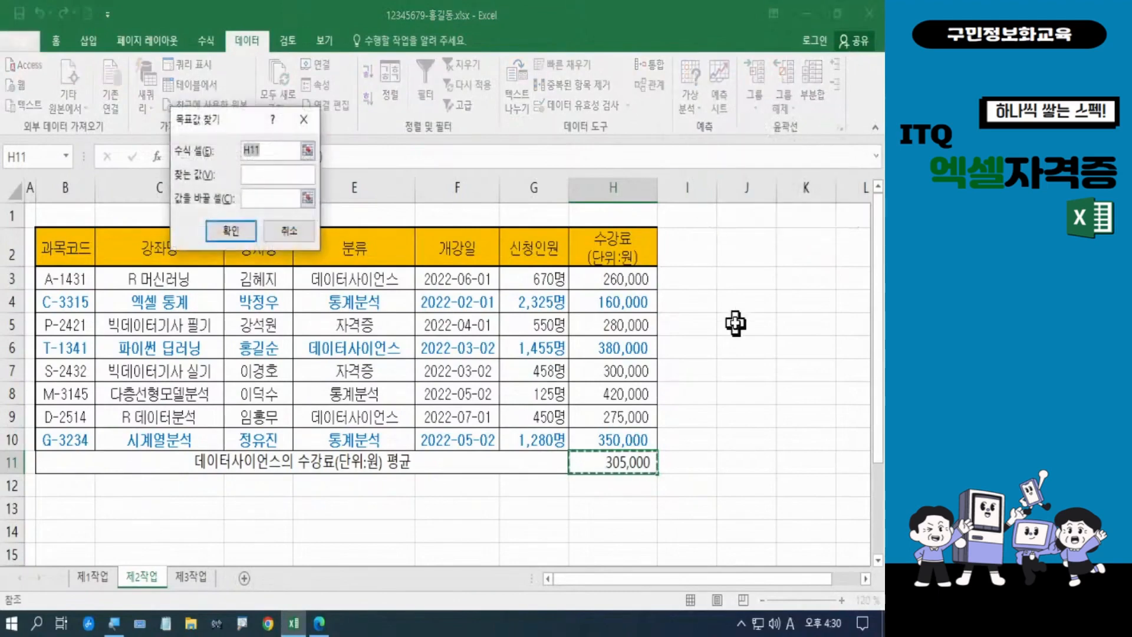
click(259, 176)
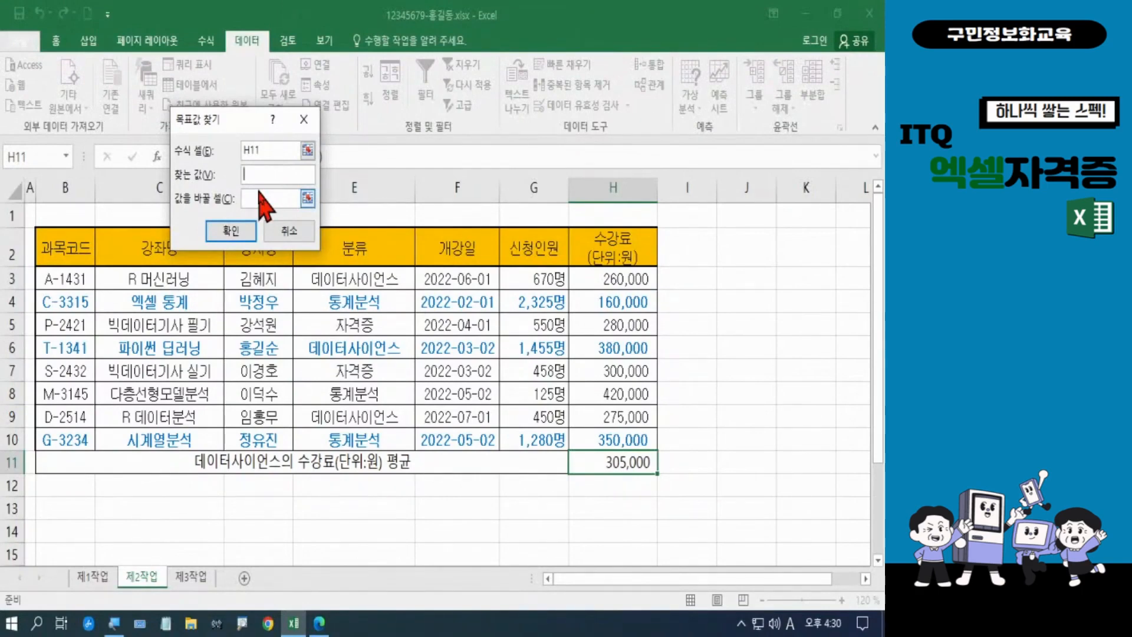
text(310000)
click(259, 199)
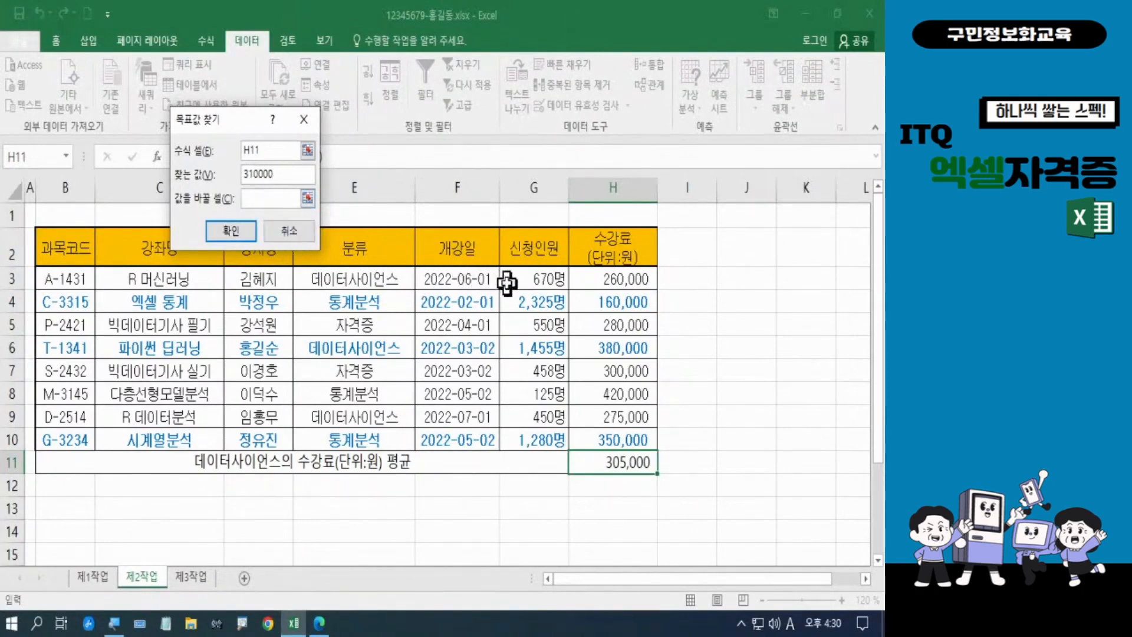
click(613, 279)
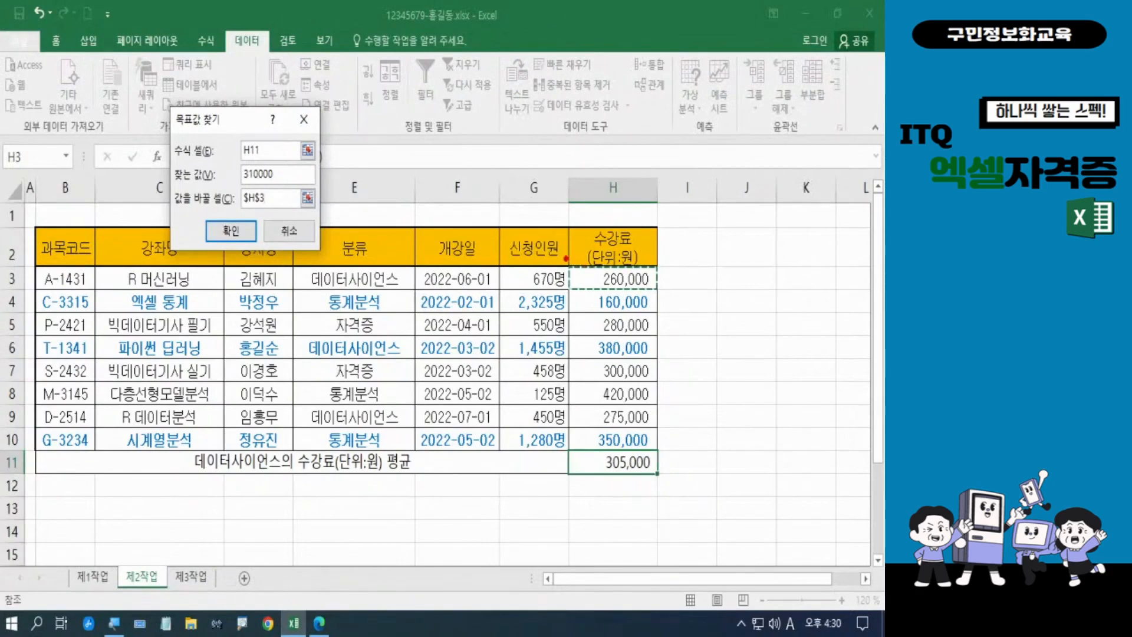
mouse_move(566, 257)
mouse_down()
mouse_move(599, 282)
mouse_move(671, 293)
mouse_up()
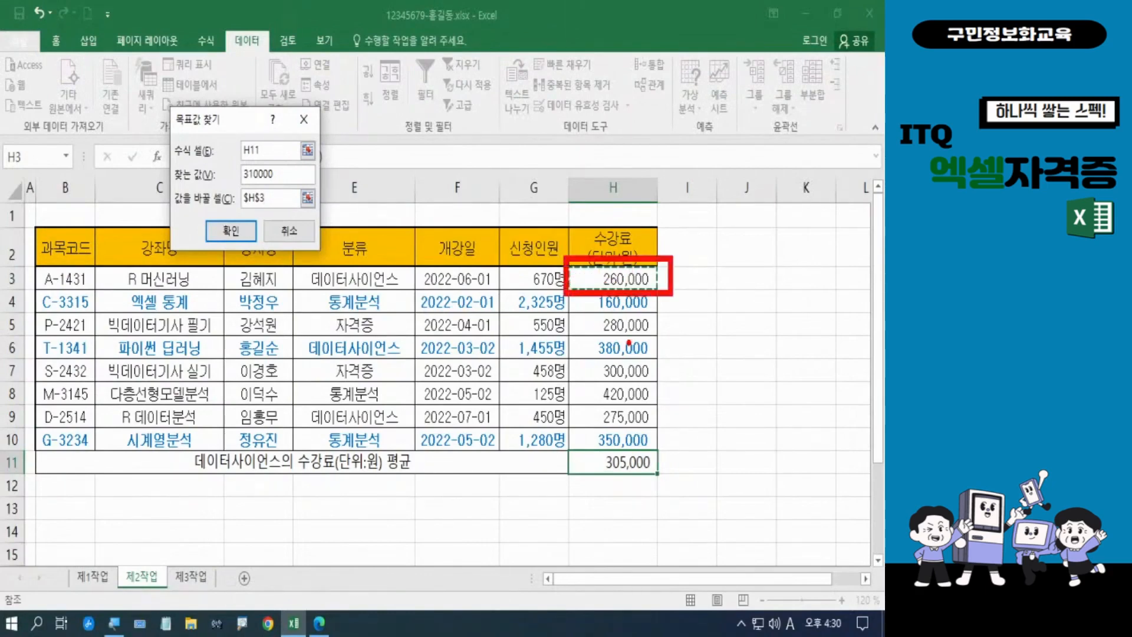
mouse_move(682, 464)
mouse_down()
mouse_move(624, 493)
mouse_move(613, 440)
mouse_move(661, 456)
mouse_move(651, 495)
mouse_up()
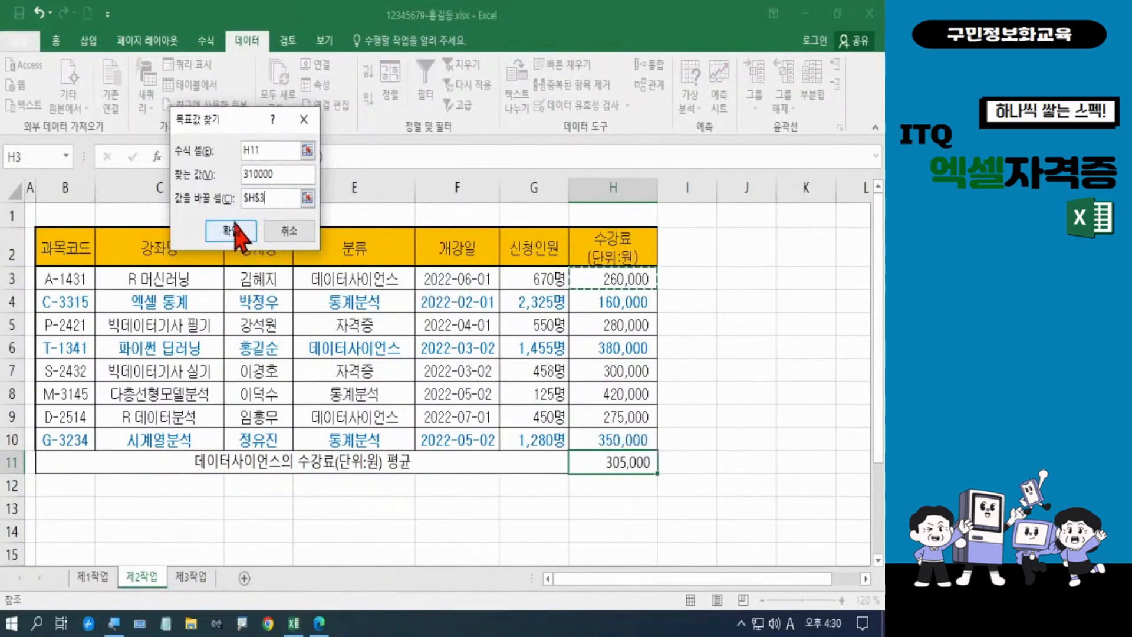
click(236, 224)
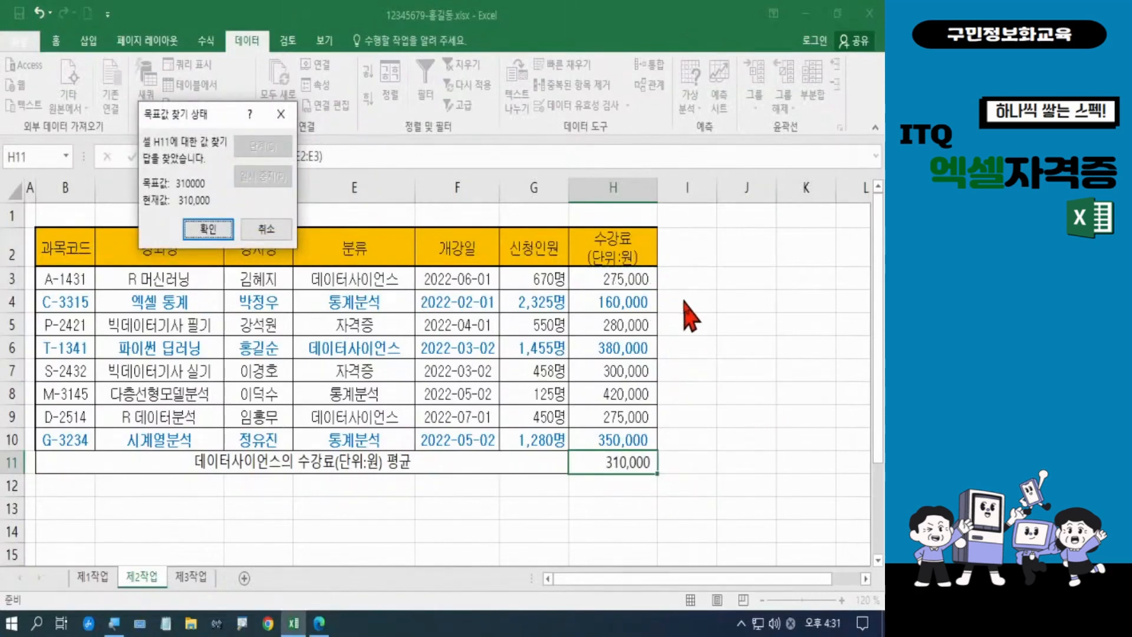
click(223, 230)
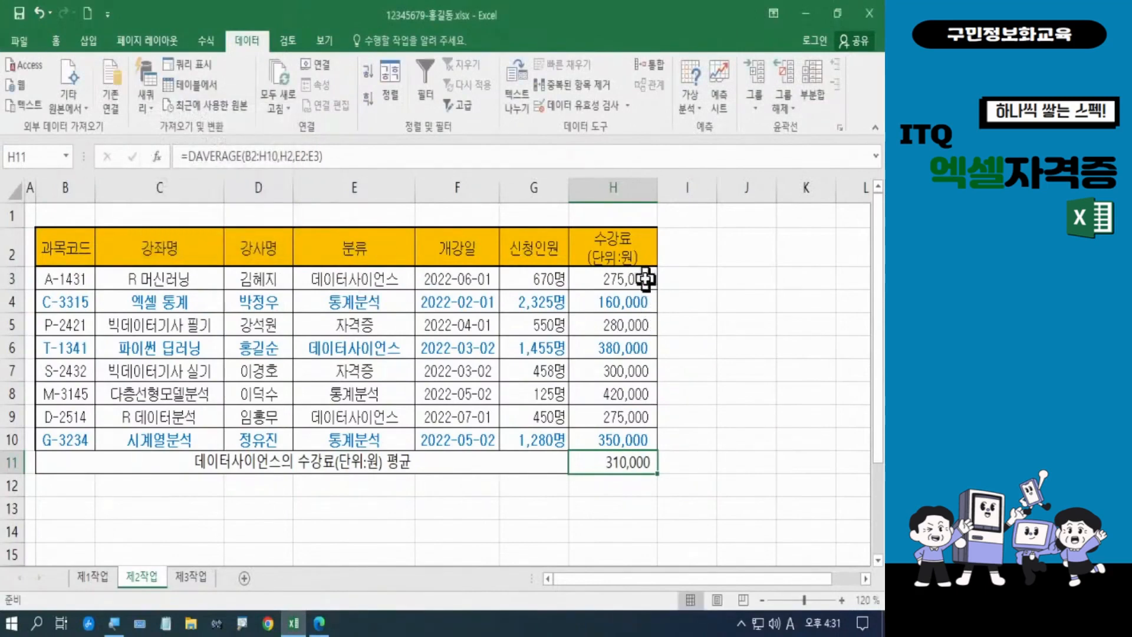
Check the adjusted course fee in H3 and the average formula cell H11
click(644, 280)
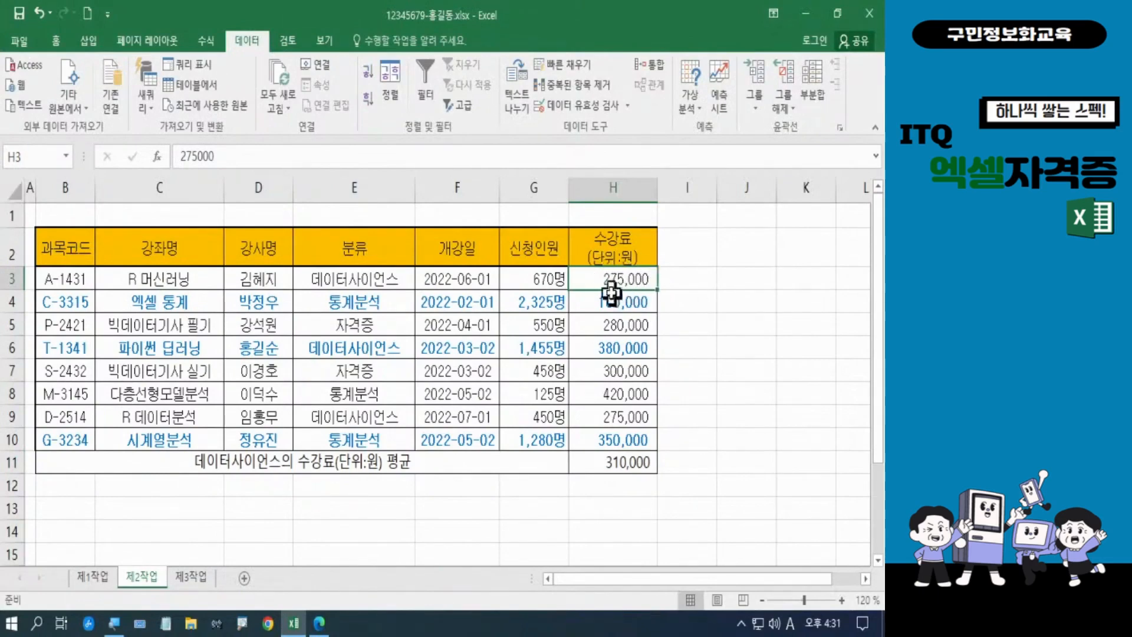
click(627, 463)
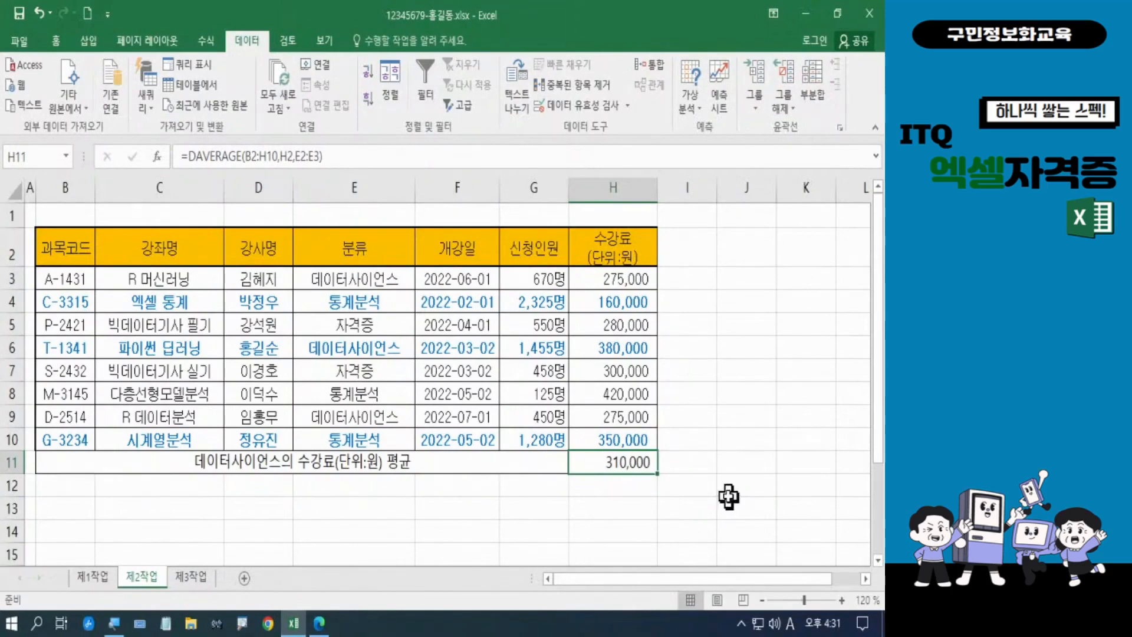
click(728, 494)
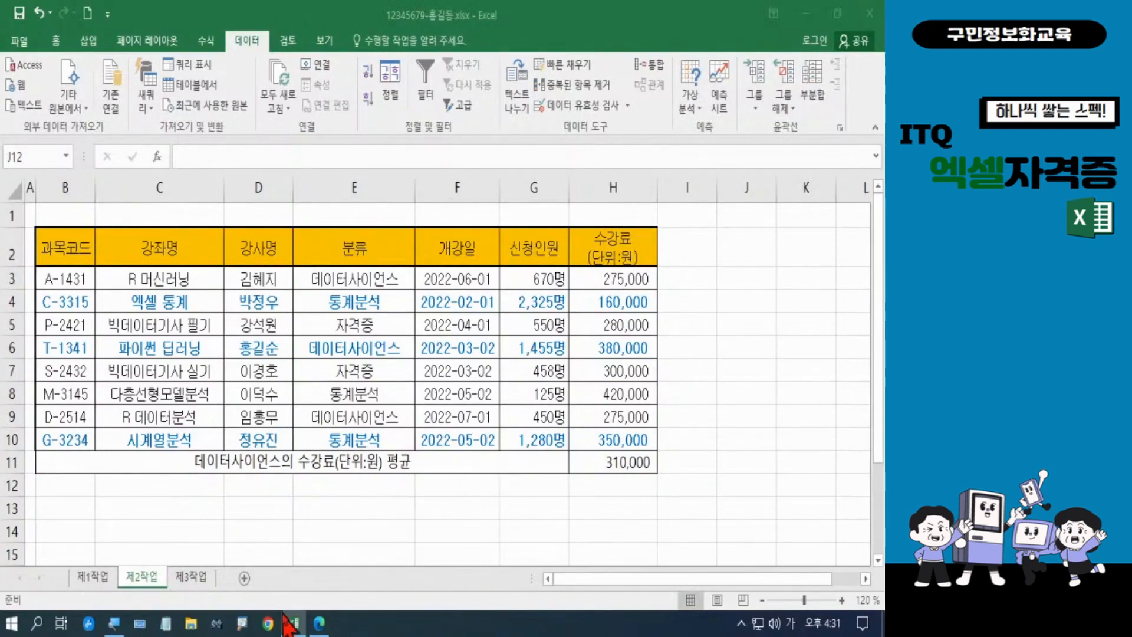
Switch to the exam PDF in Edge, read the 고급필터 conditions under 제2작업, and return to Excel
click(321, 626)
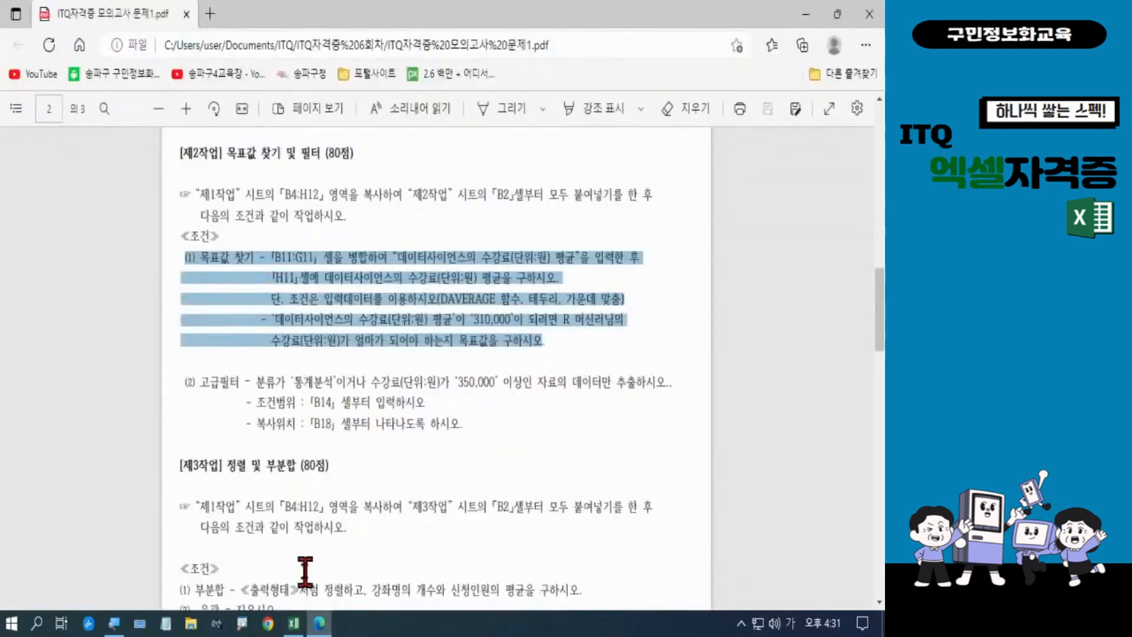
click(187, 385)
drag(187, 386, 472, 436)
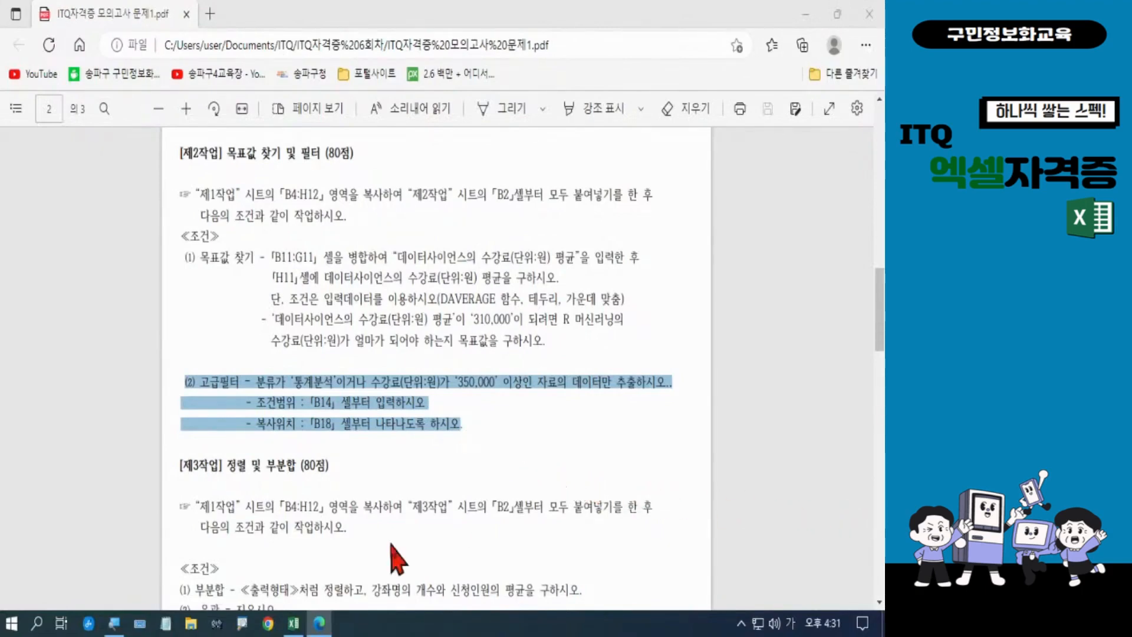
click(293, 623)
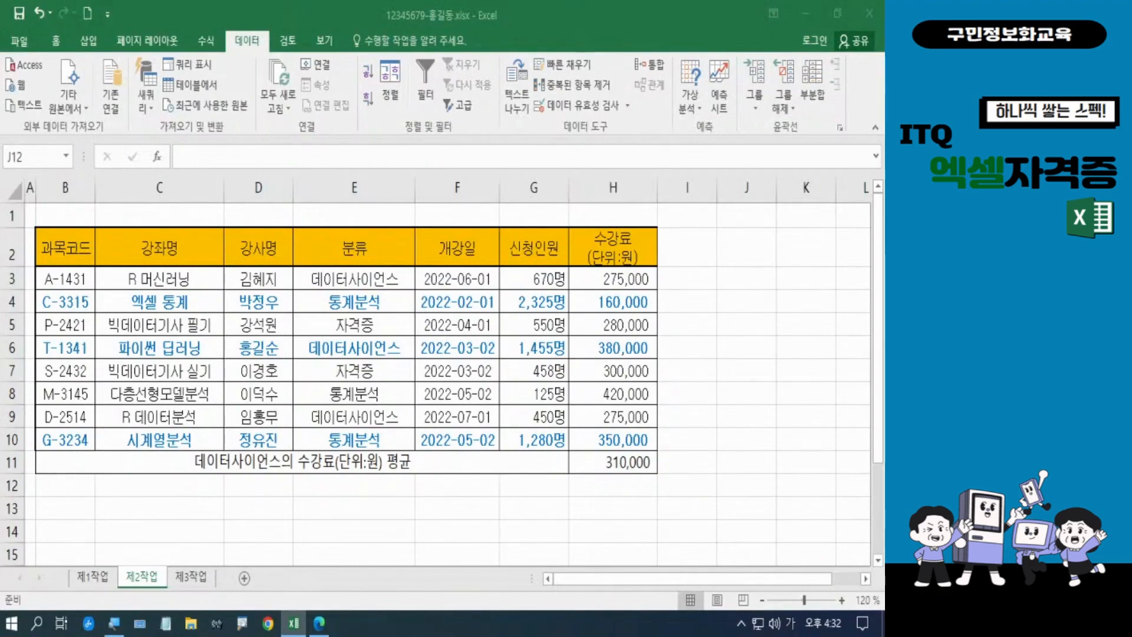
Copy the header cells 분류 (E2) and 수강료(단위:원) (H2) and paste them side by side starting at B14
click(59, 531)
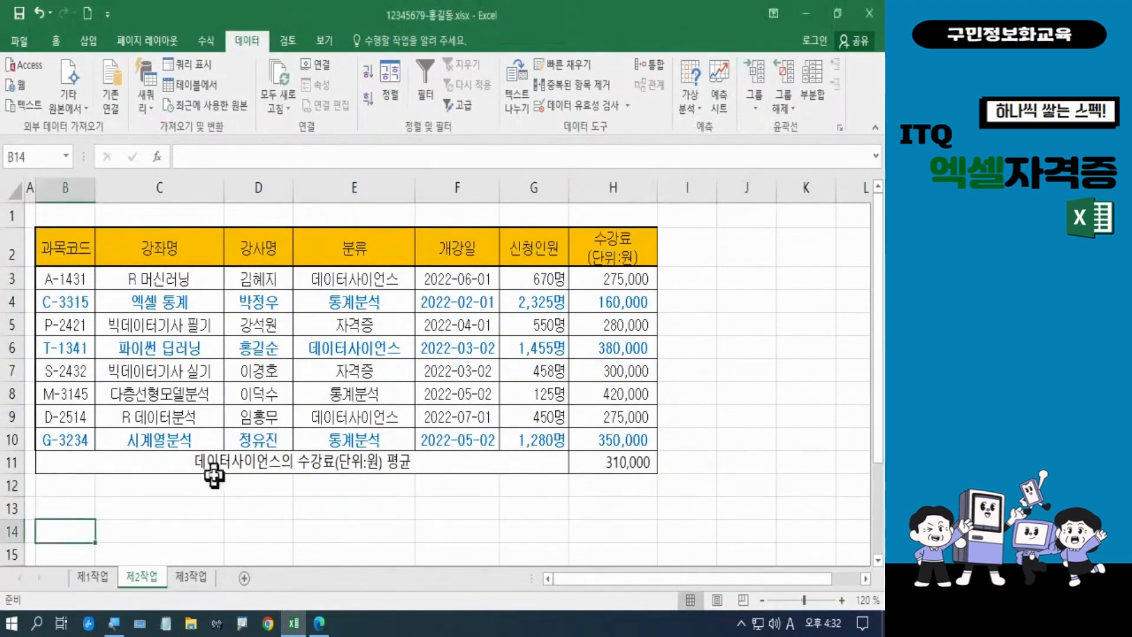
scroll(214, 475, down, 2)
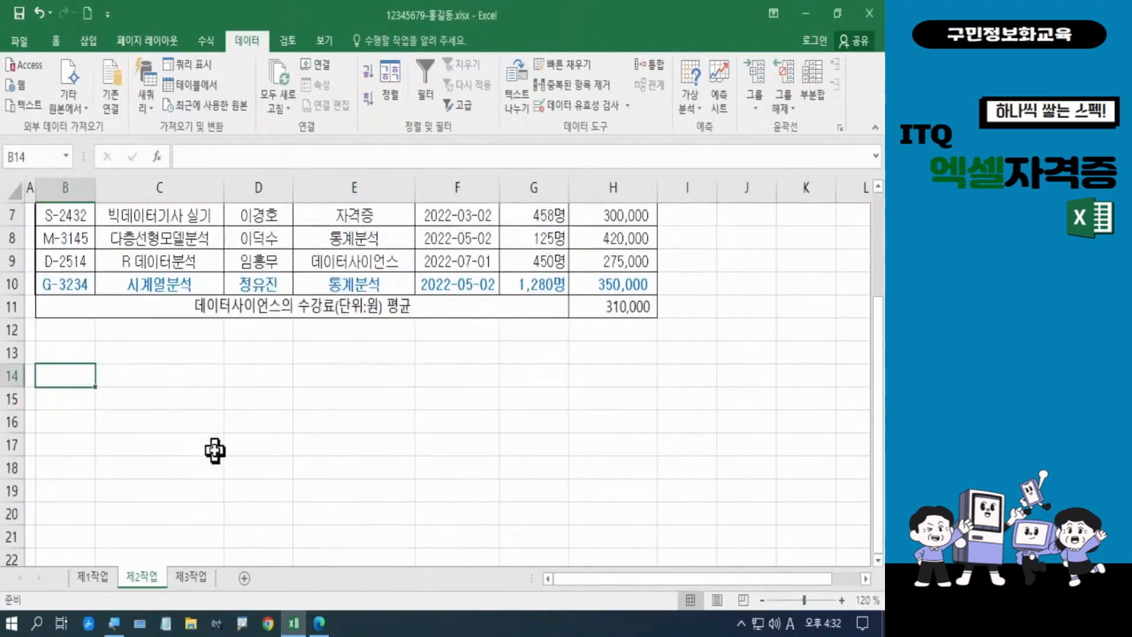
scroll(213, 451, up, 1)
scroll(214, 450, up, 1)
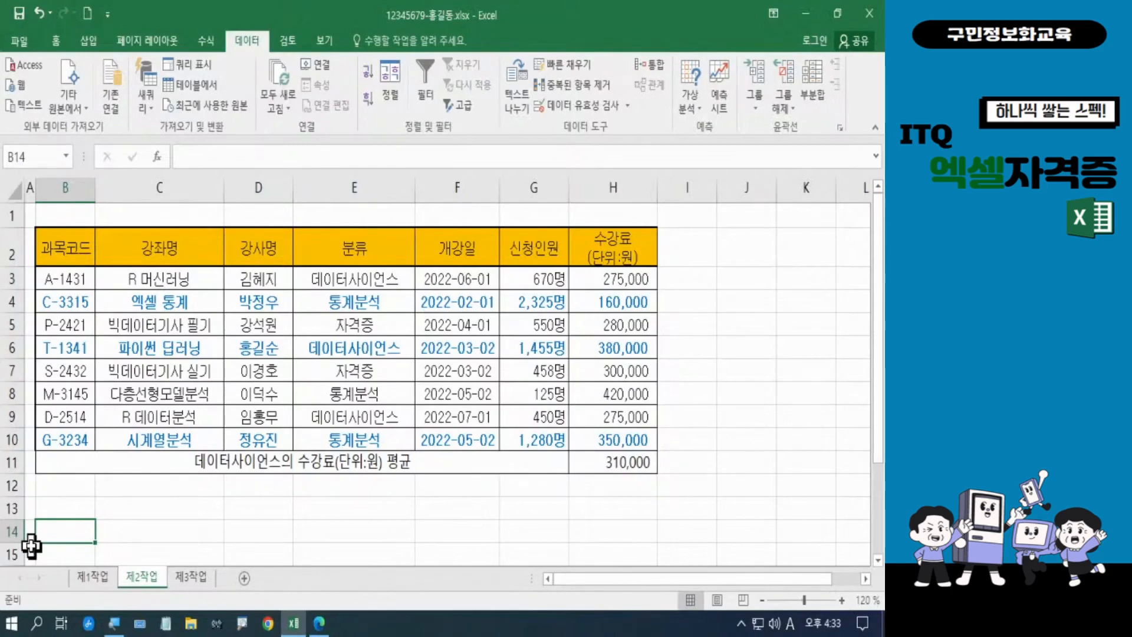
click(340, 249)
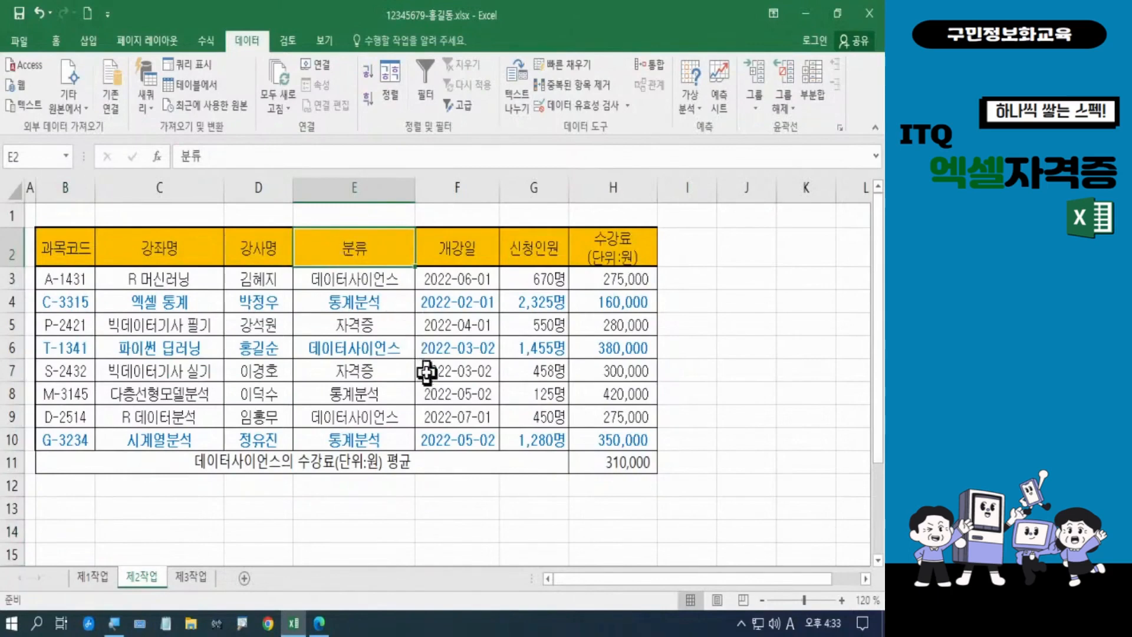
key(ctrl+2)
drag(303, 223, 416, 268)
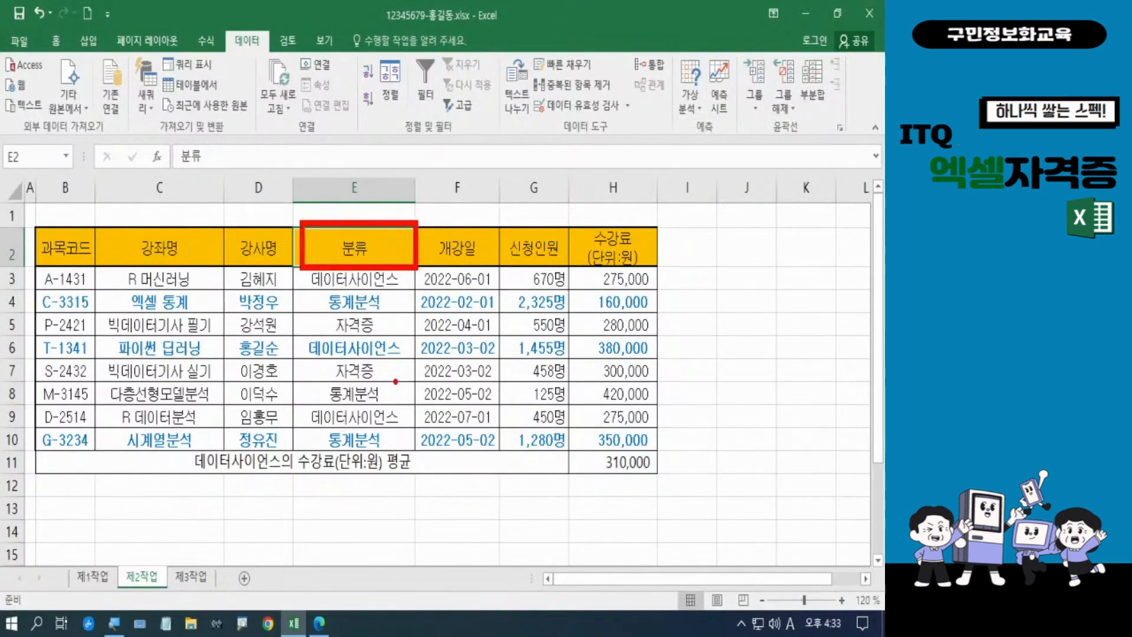
key(Escape)
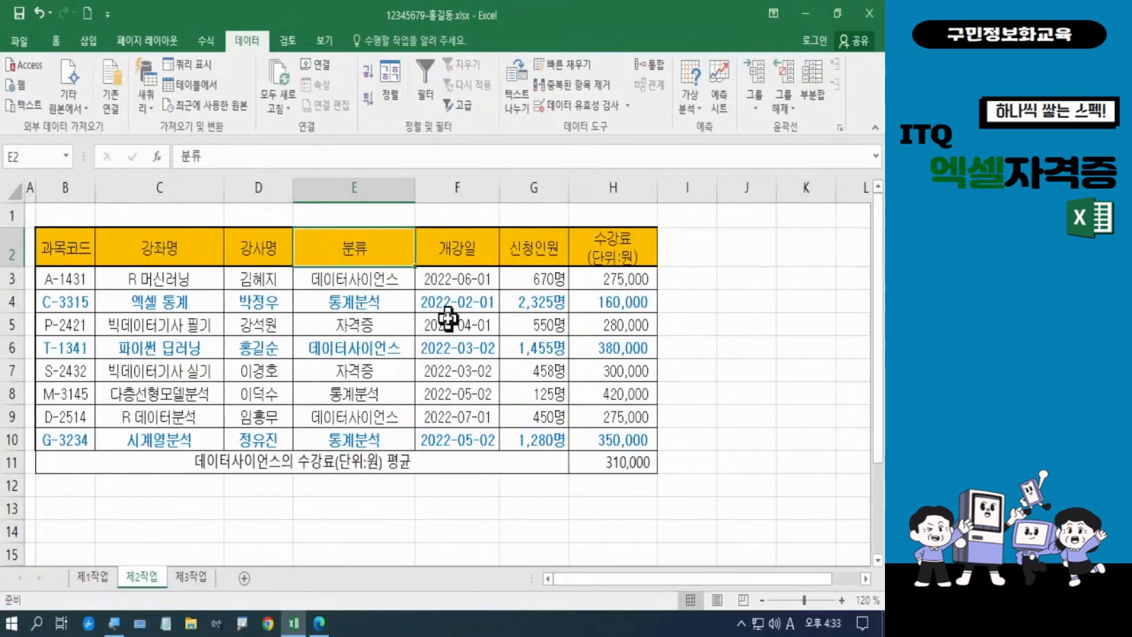
ctrl+click(593, 245)
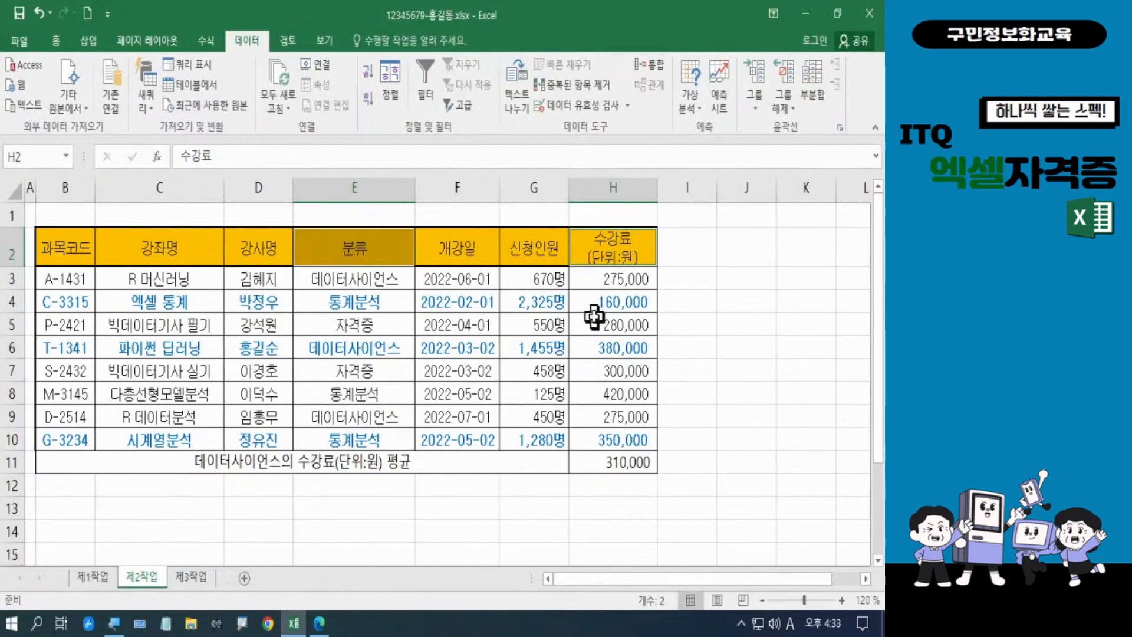
key(ctrl+c)
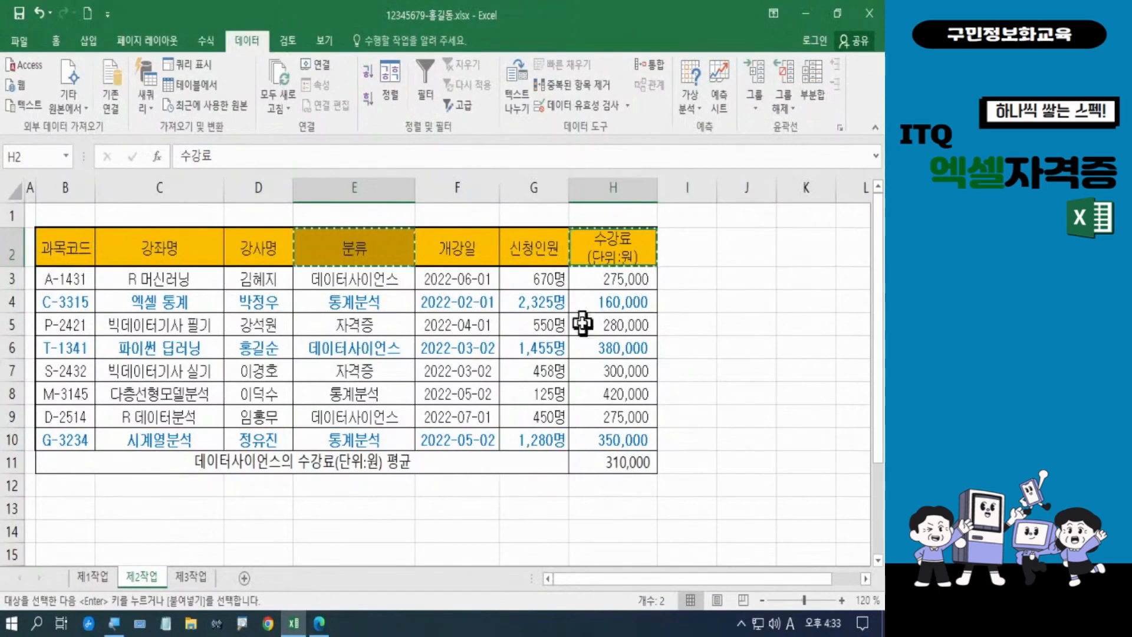
click(74, 531)
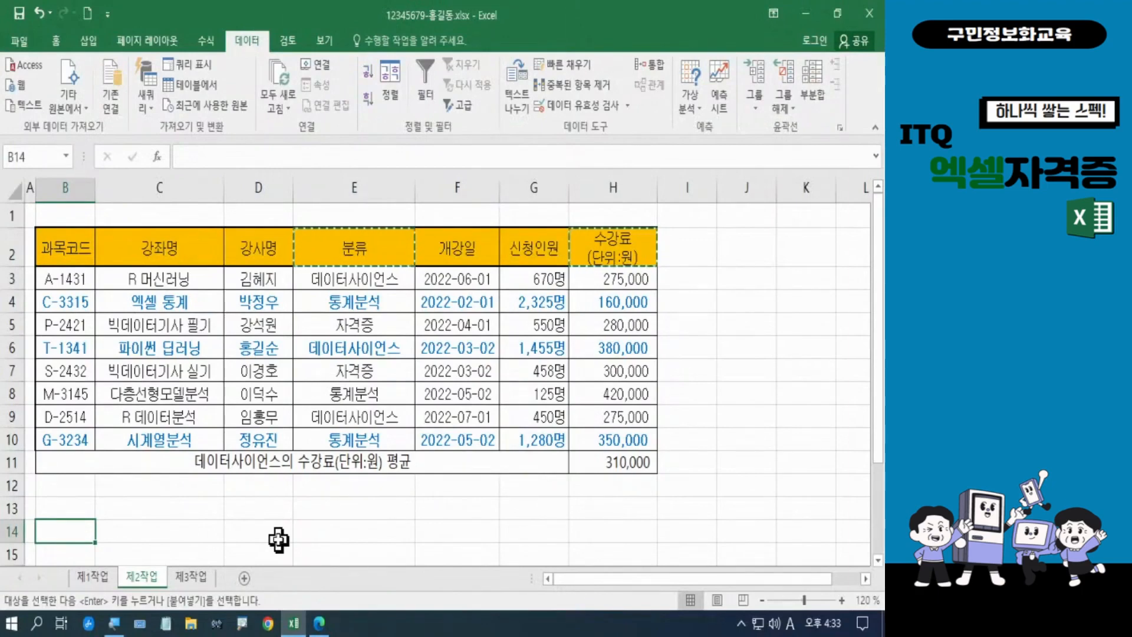
key(ctrl+v)
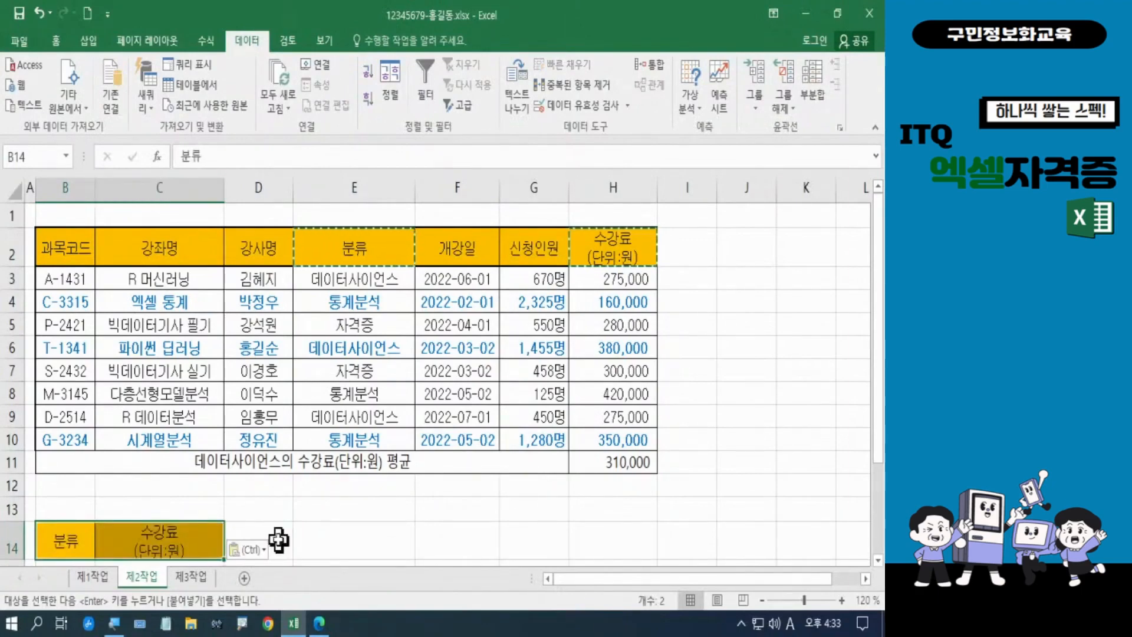
Enter the criterion 통계분석 in B15 under the copied 분류 header
scroll(279, 539, down, 1)
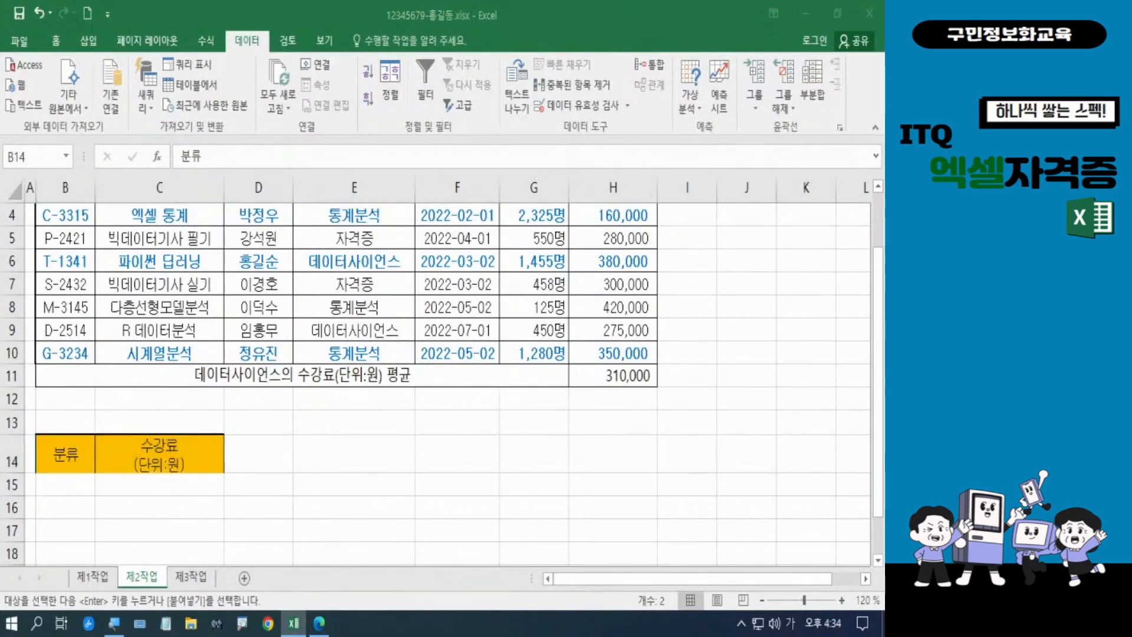
click(64, 488)
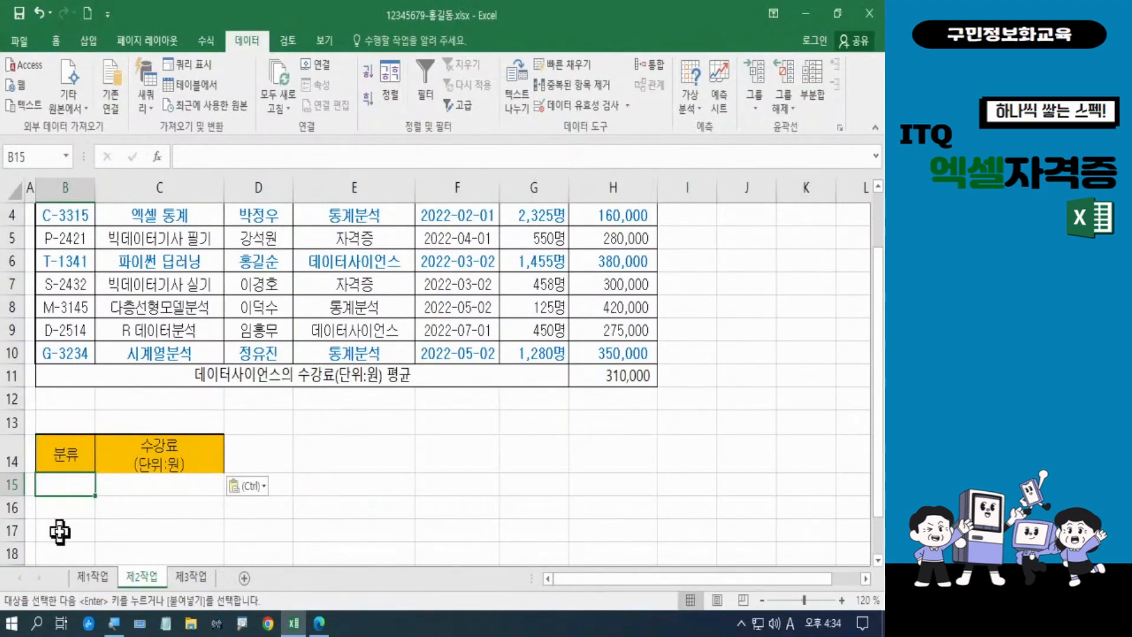
key(Hangul)
text(통계)
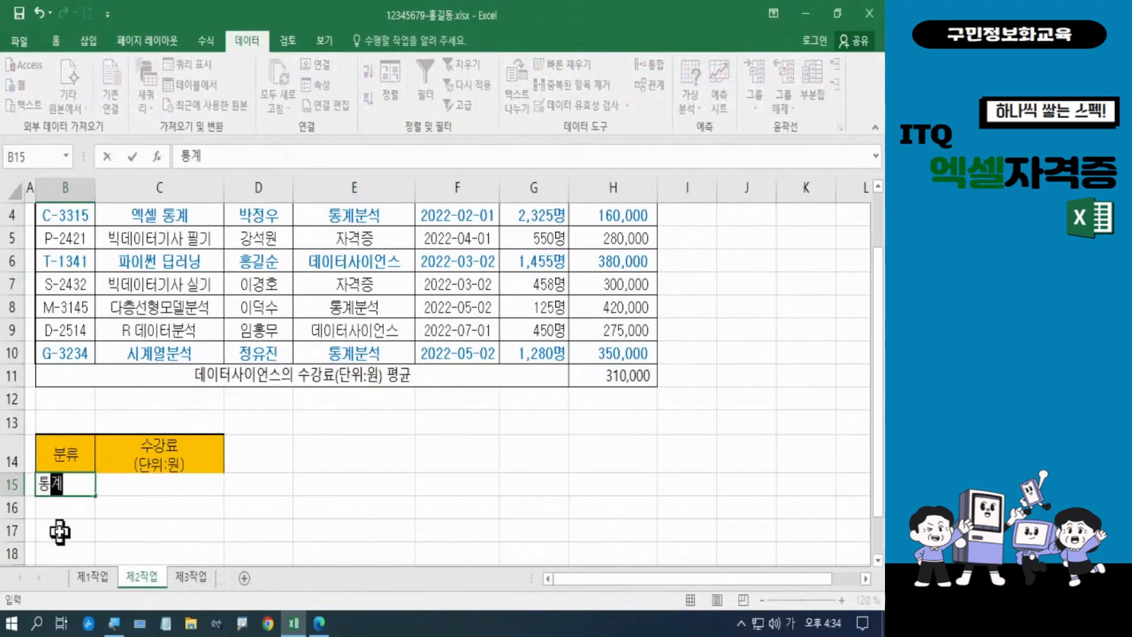
text(부ㄴ석)
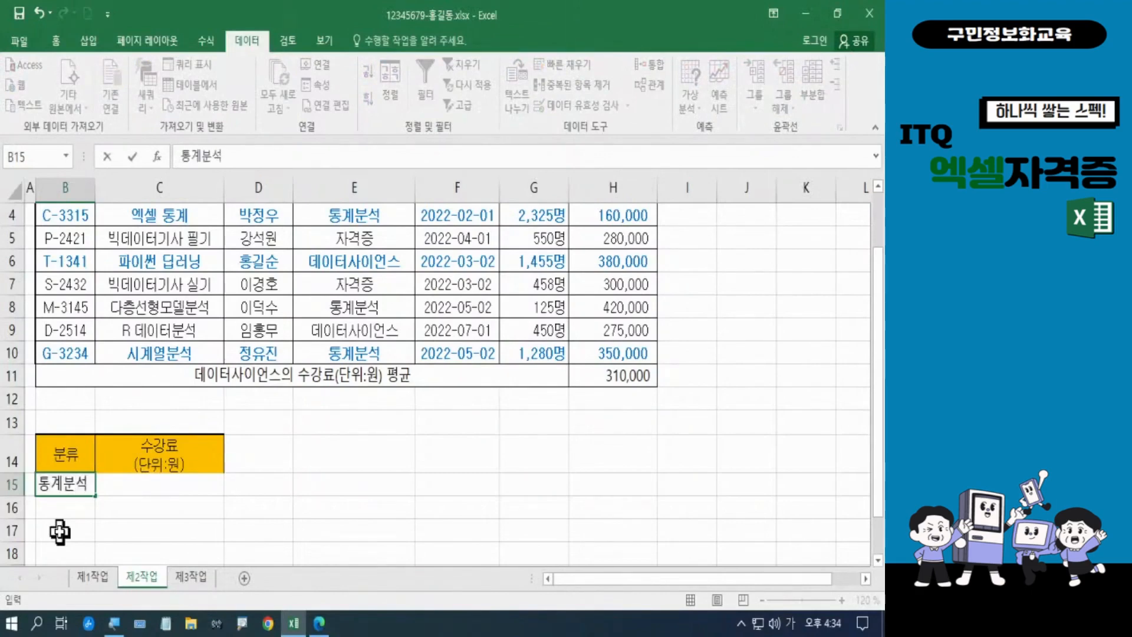
key(Return)
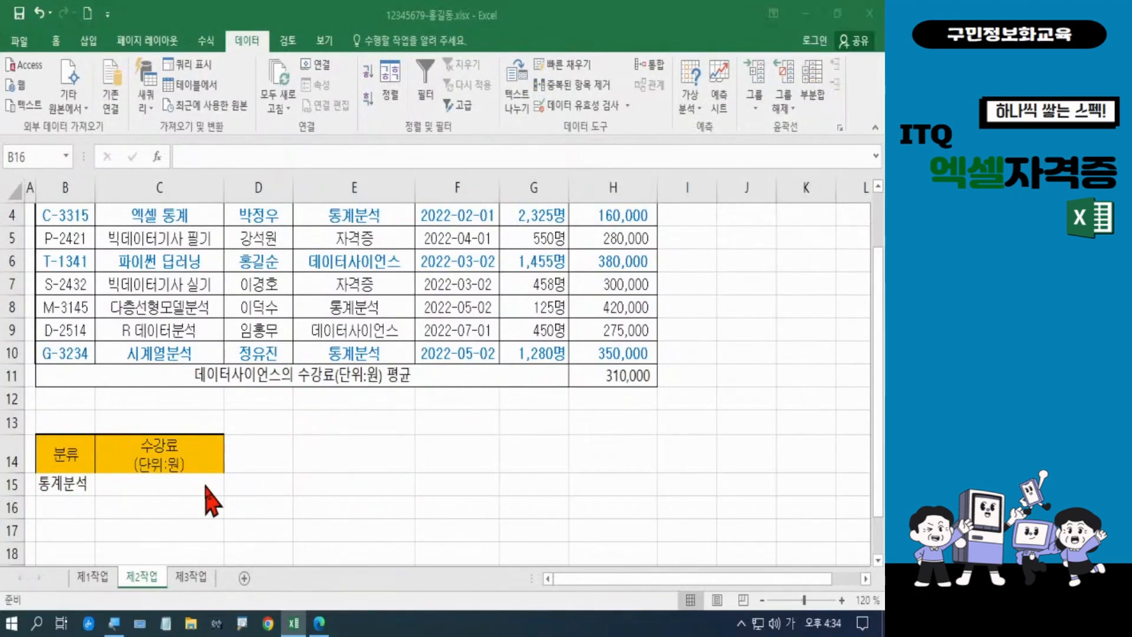
Enter the criterion >=350000 in C16, one row below the 통계분석 criterion, to form an OR condition
click(170, 505)
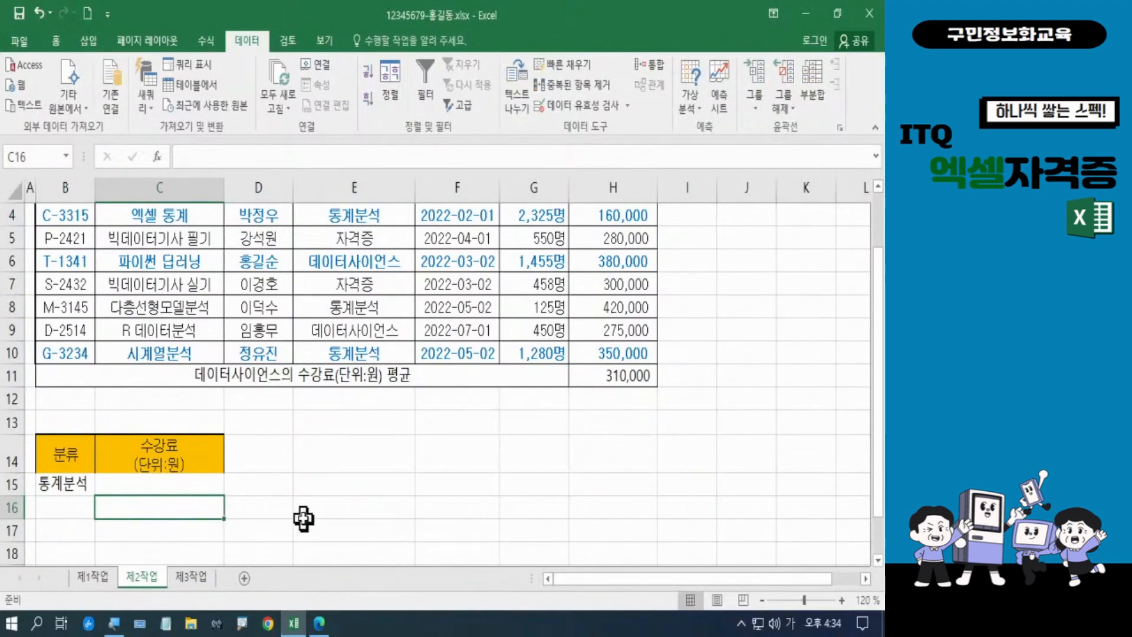
text(>)
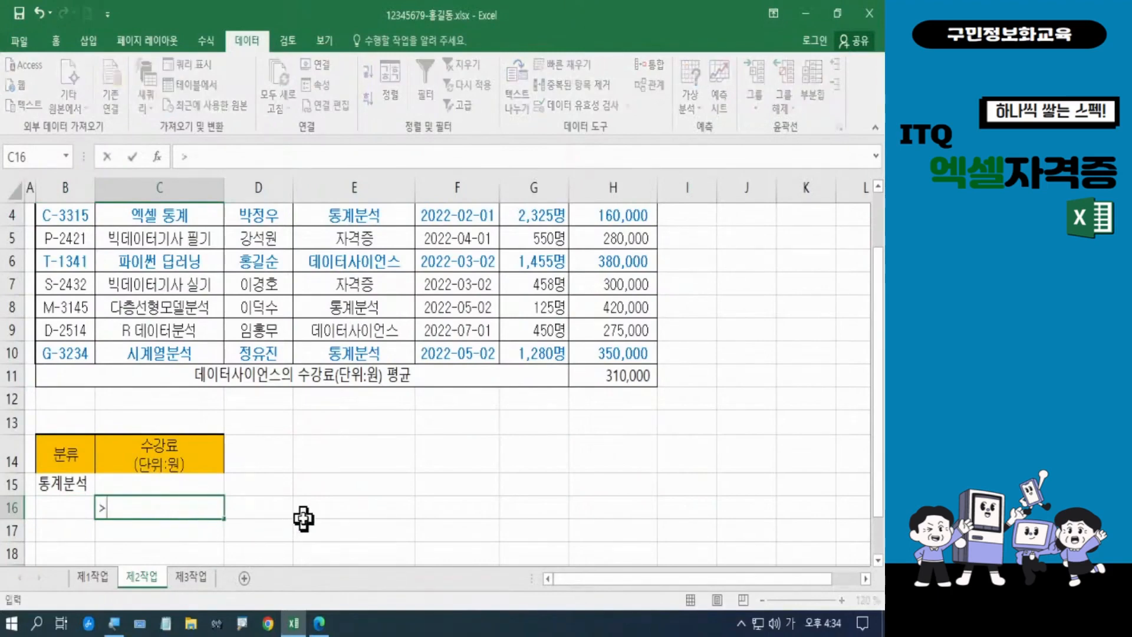
text(=350000)
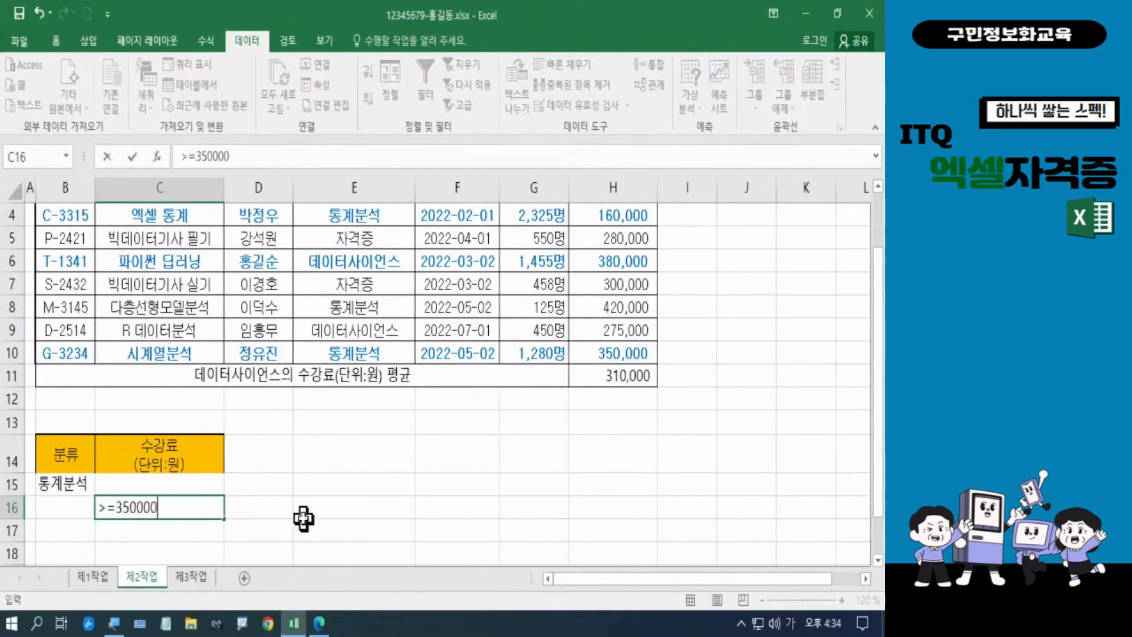
key(Return)
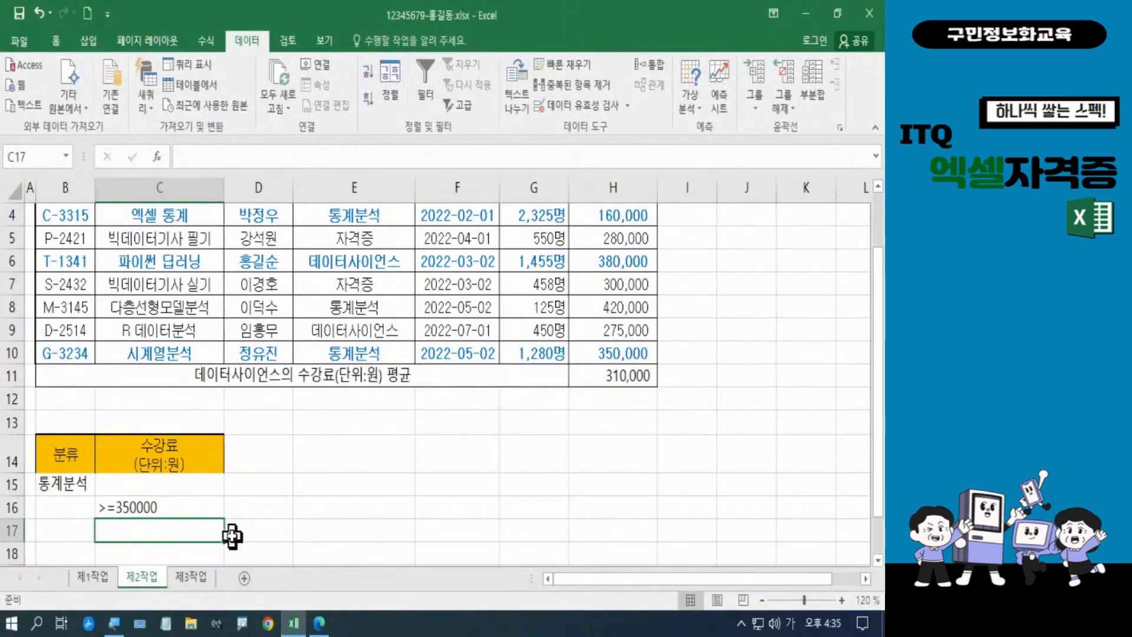
Center the criteria cells B15:C16 horizontally
drag(56, 481, 157, 497)
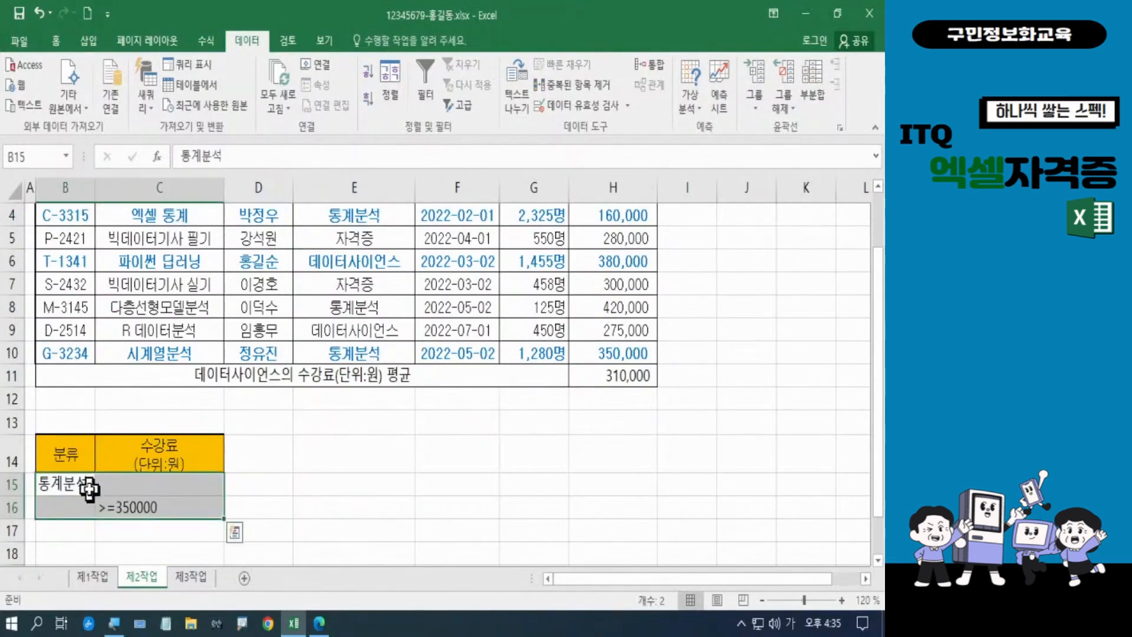
click(59, 43)
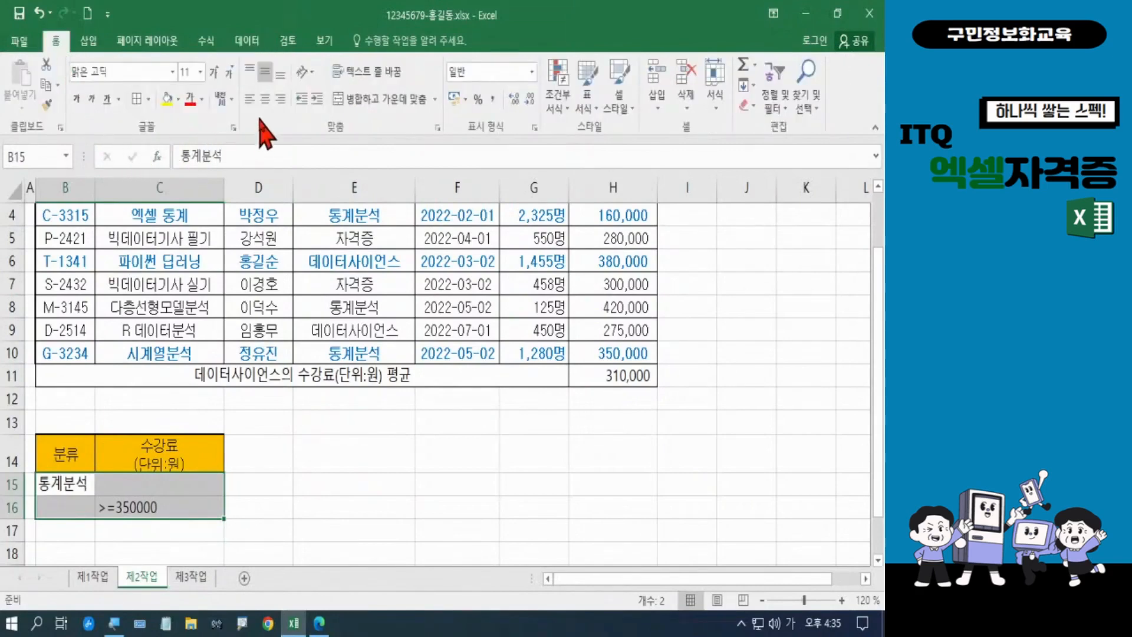
click(265, 102)
click(401, 491)
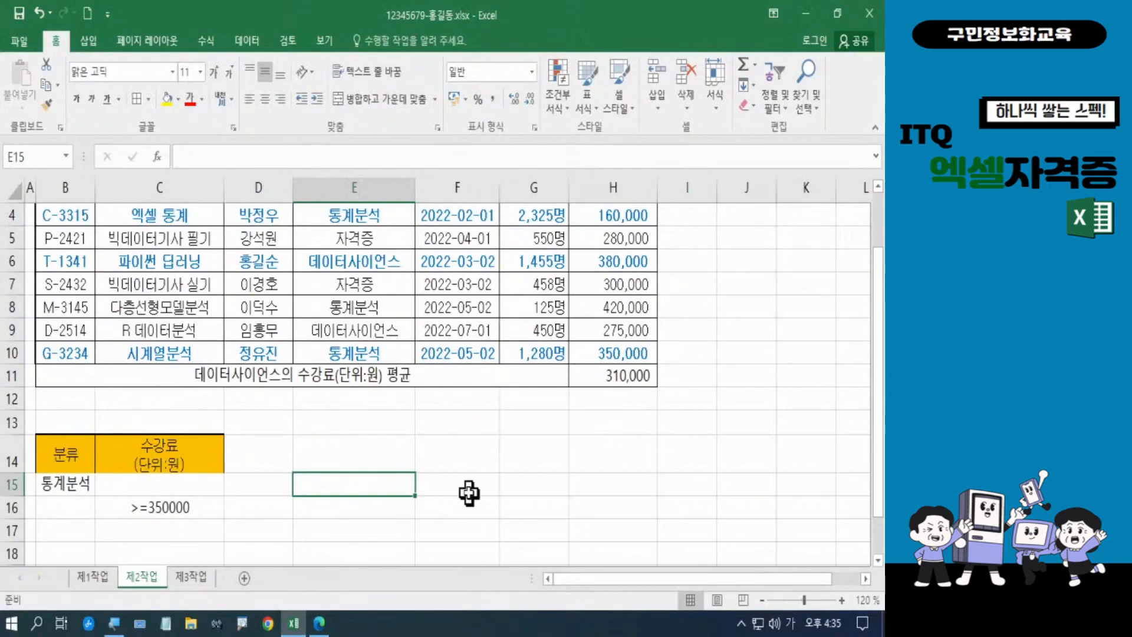
Start an Advanced Filter on the course table B2:H11 with the results set to copy to another location
scroll(468, 493, up, 1)
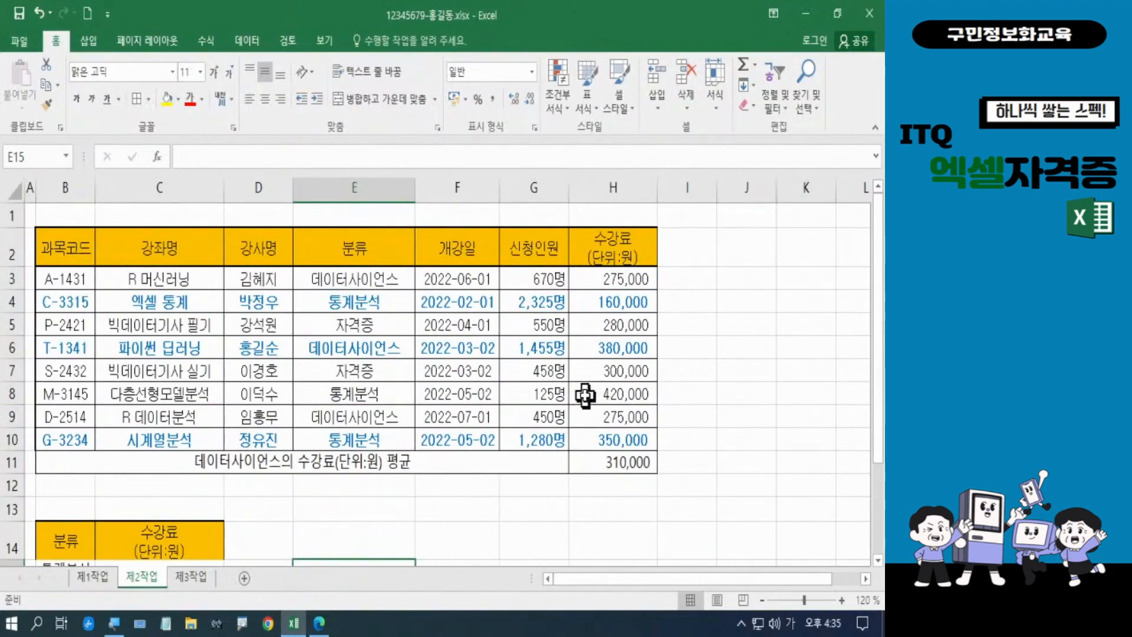
scroll(567, 387, down, 2)
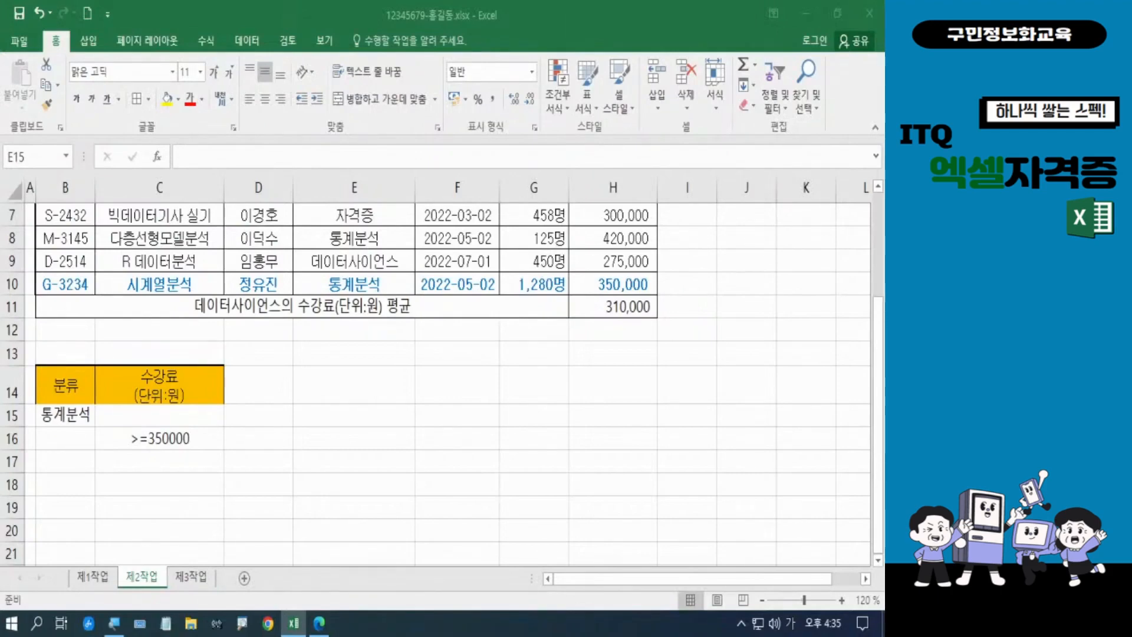
click(299, 422)
scroll(270, 416, up, 2)
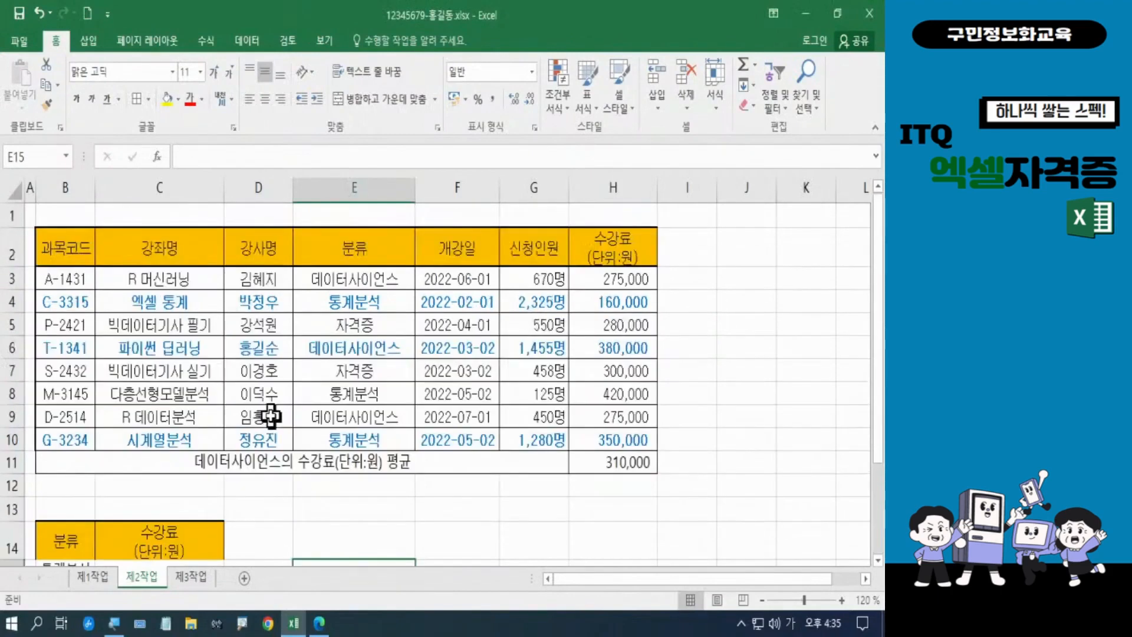
click(61, 253)
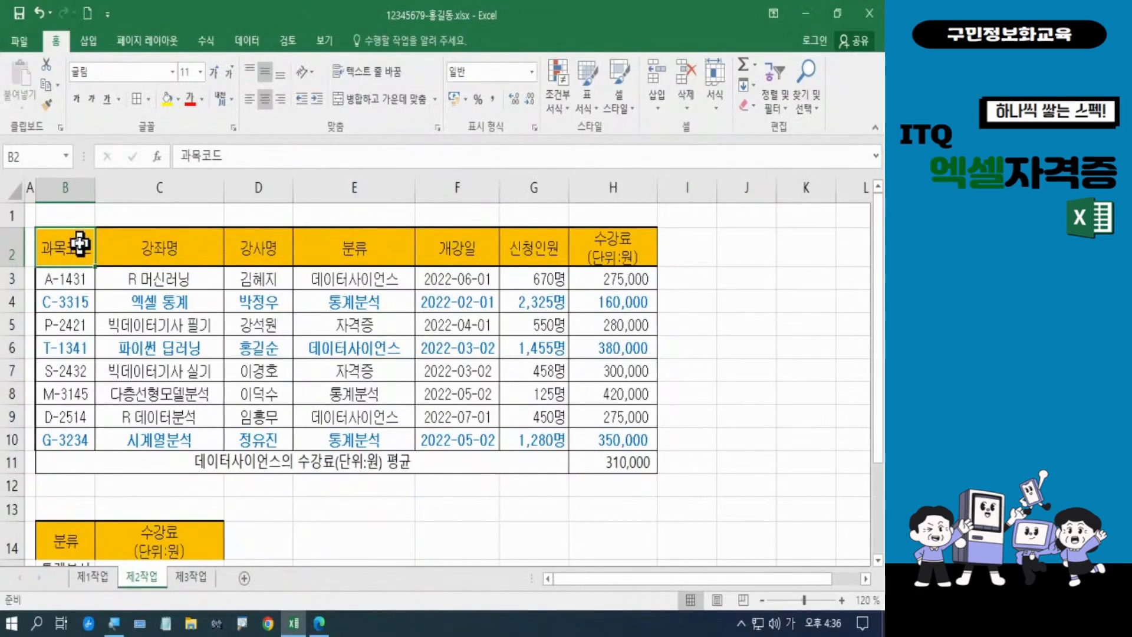
click(246, 41)
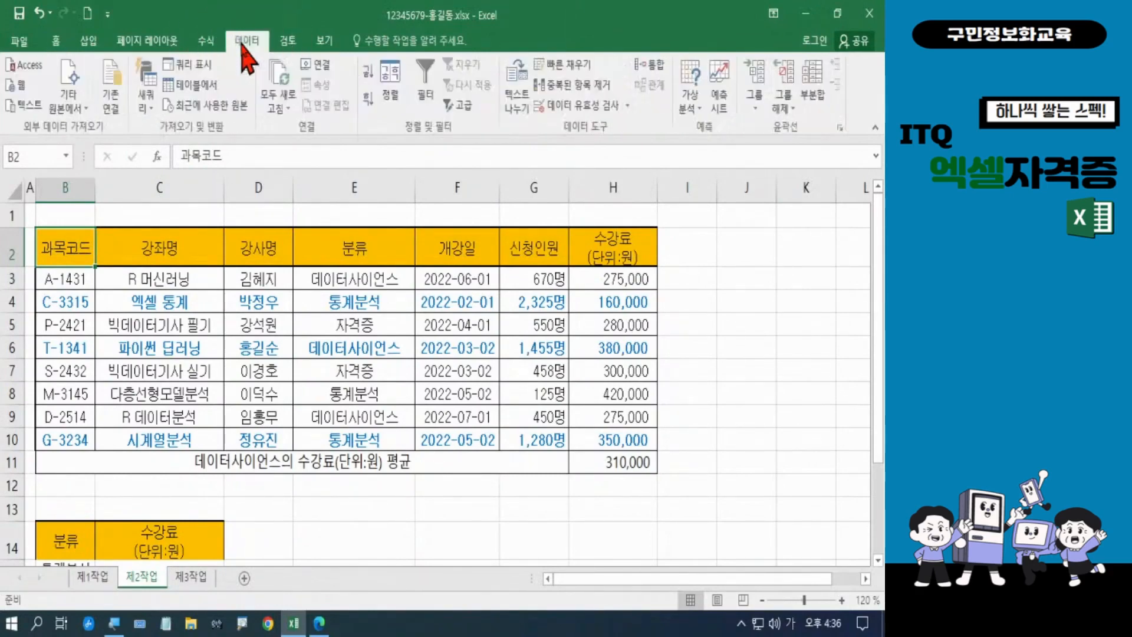
click(471, 106)
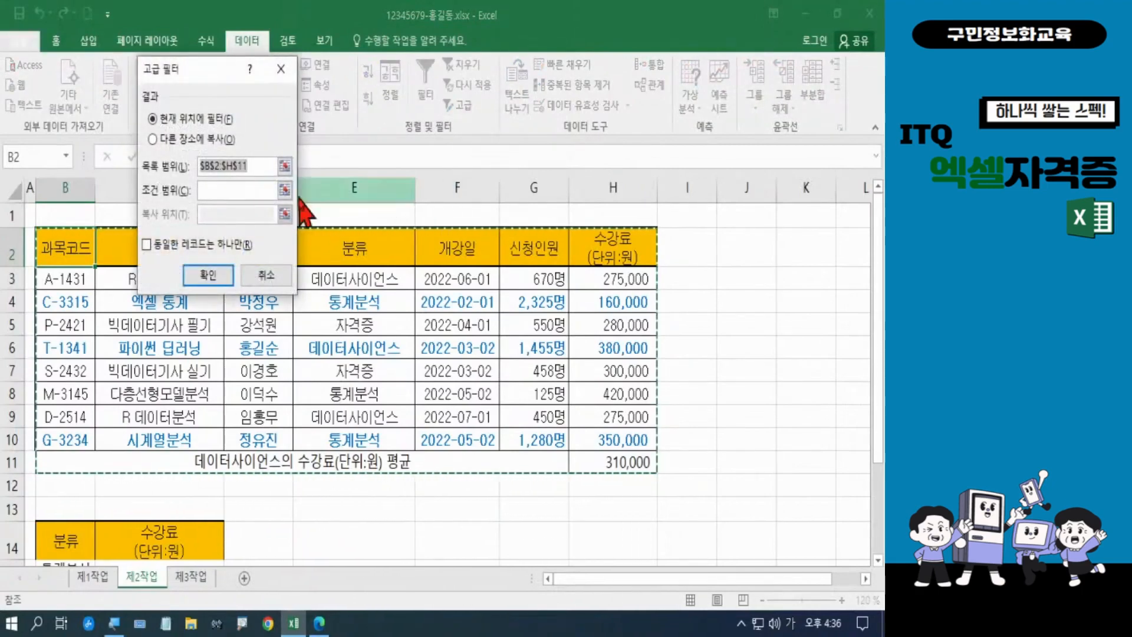
click(154, 142)
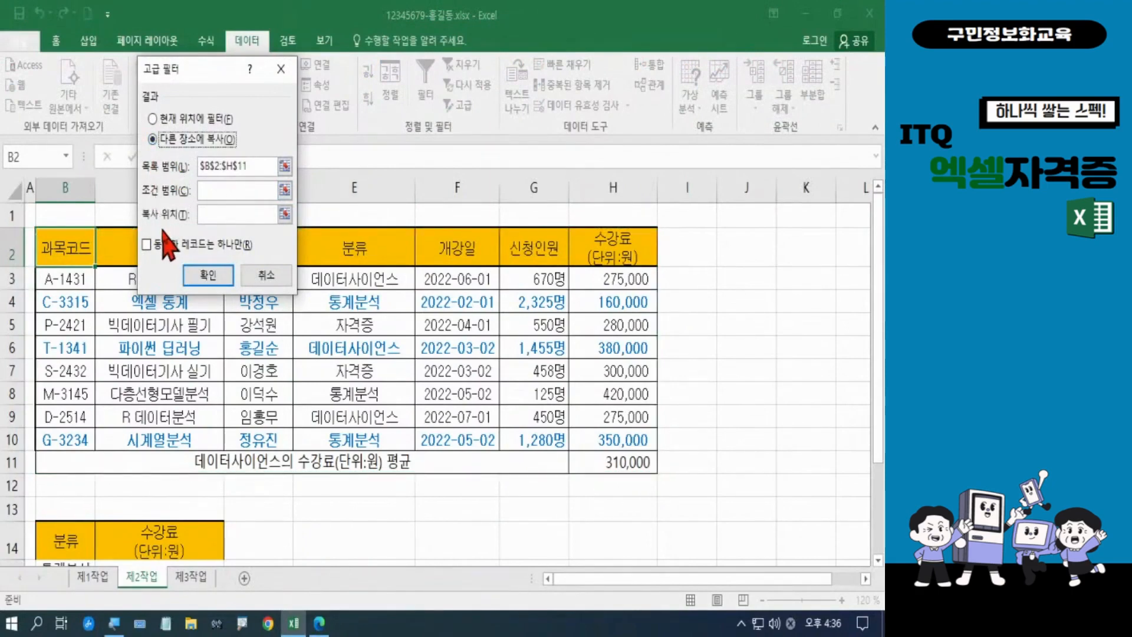
click(257, 165)
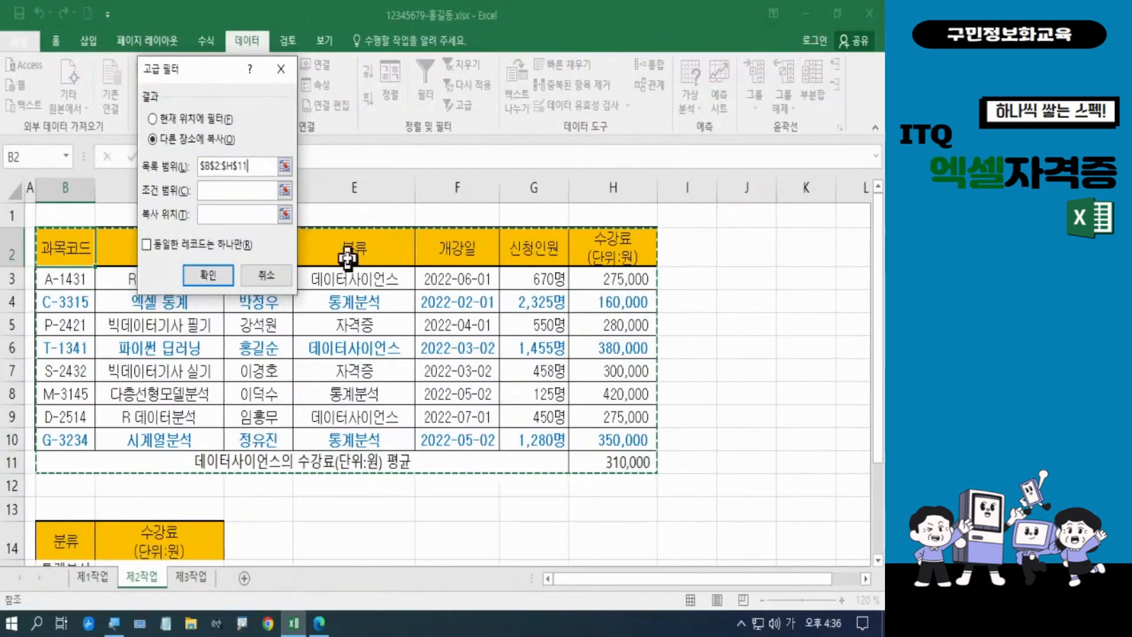
Set the filter's criteria range to B14:C16
click(251, 190)
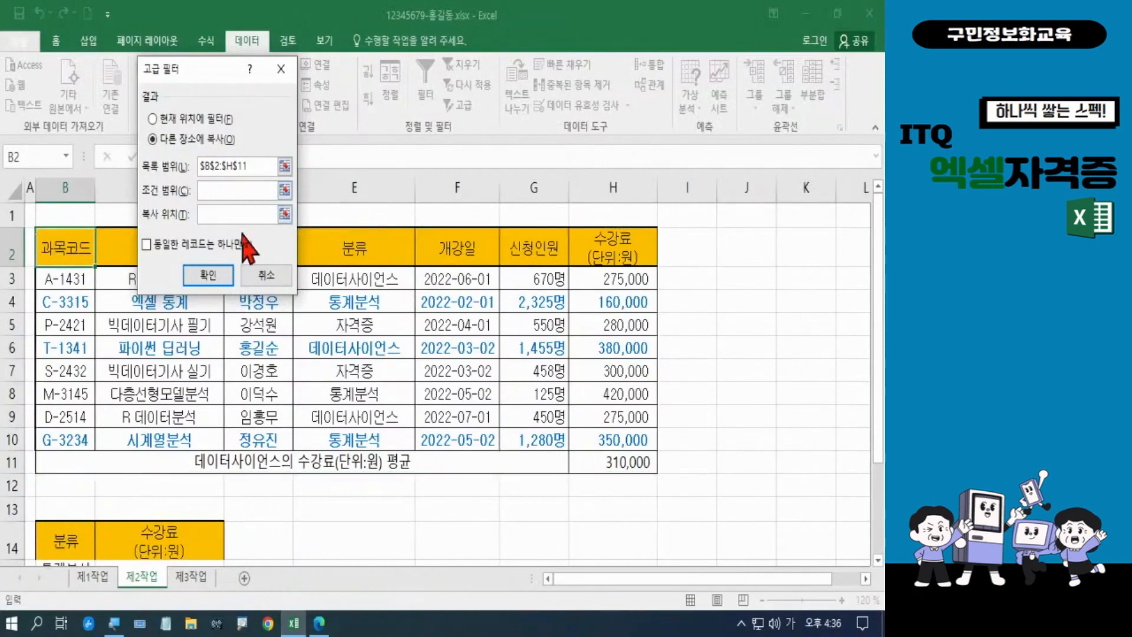
drag(879, 330, 880, 416)
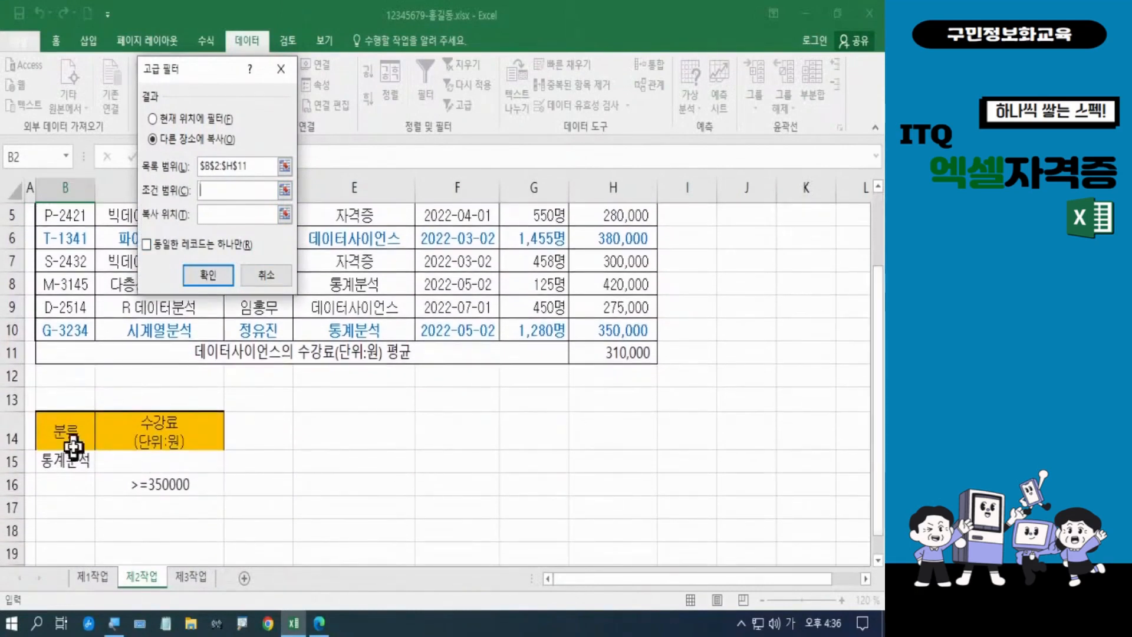
drag(73, 446, 151, 481)
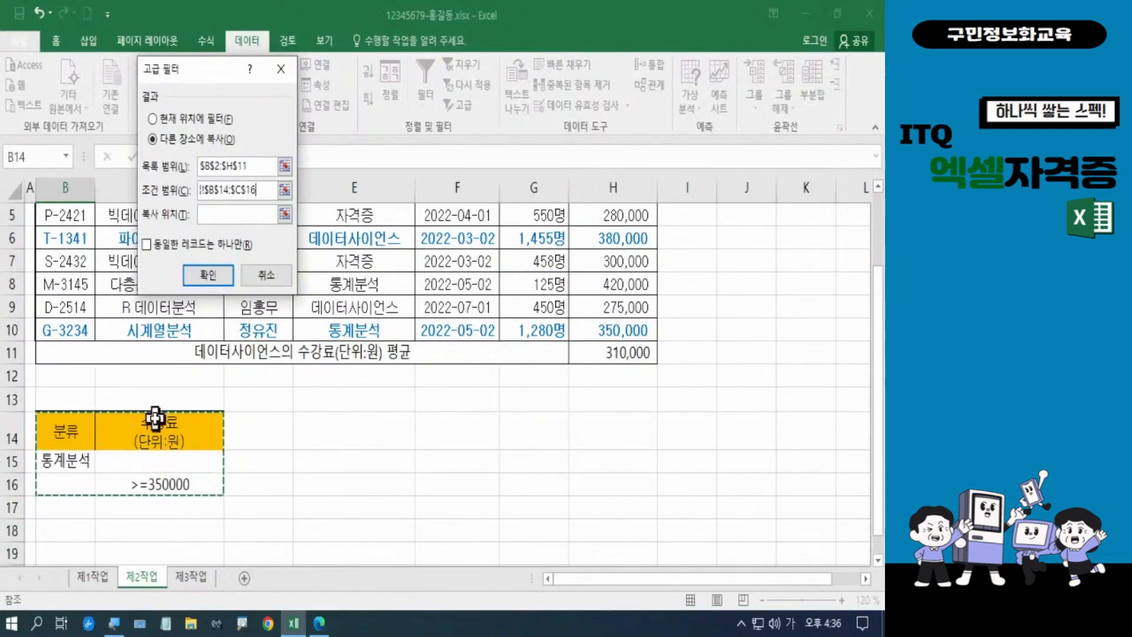
Set the filter's copy destination to B18 and run it to extract the matching courses
click(223, 215)
drag(877, 352, 883, 431)
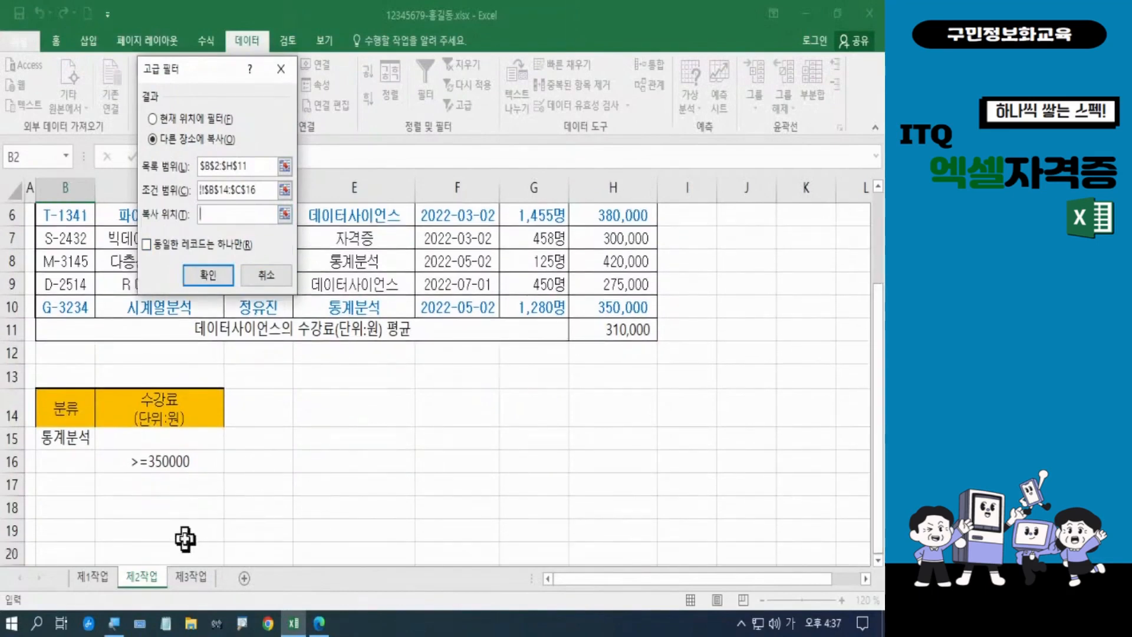
click(76, 508)
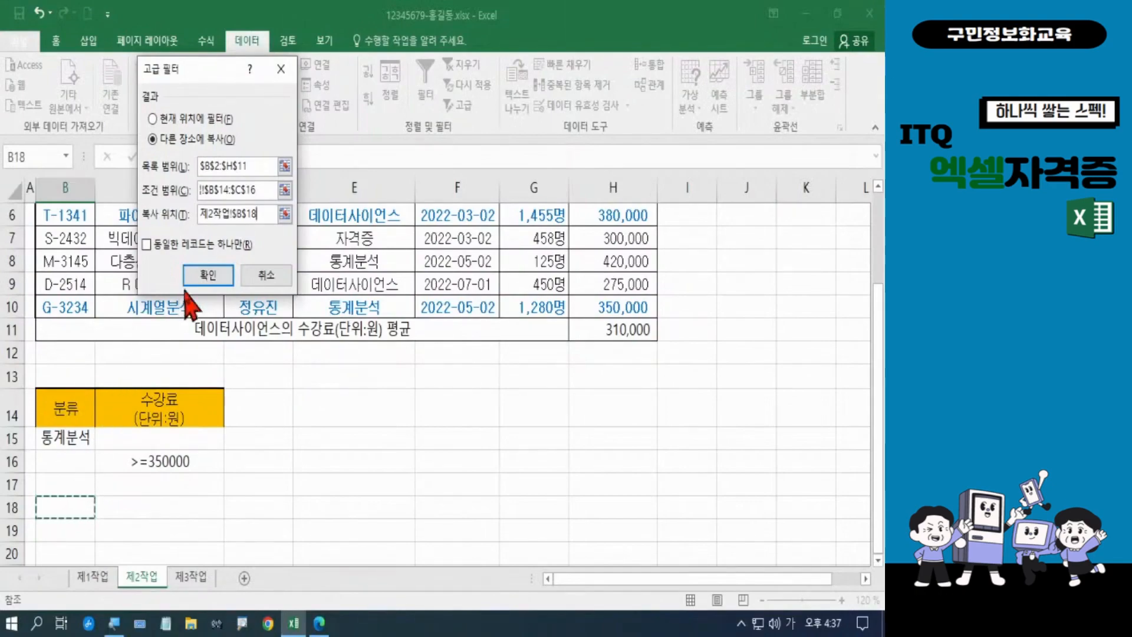
click(203, 277)
scroll(380, 412, down, 2)
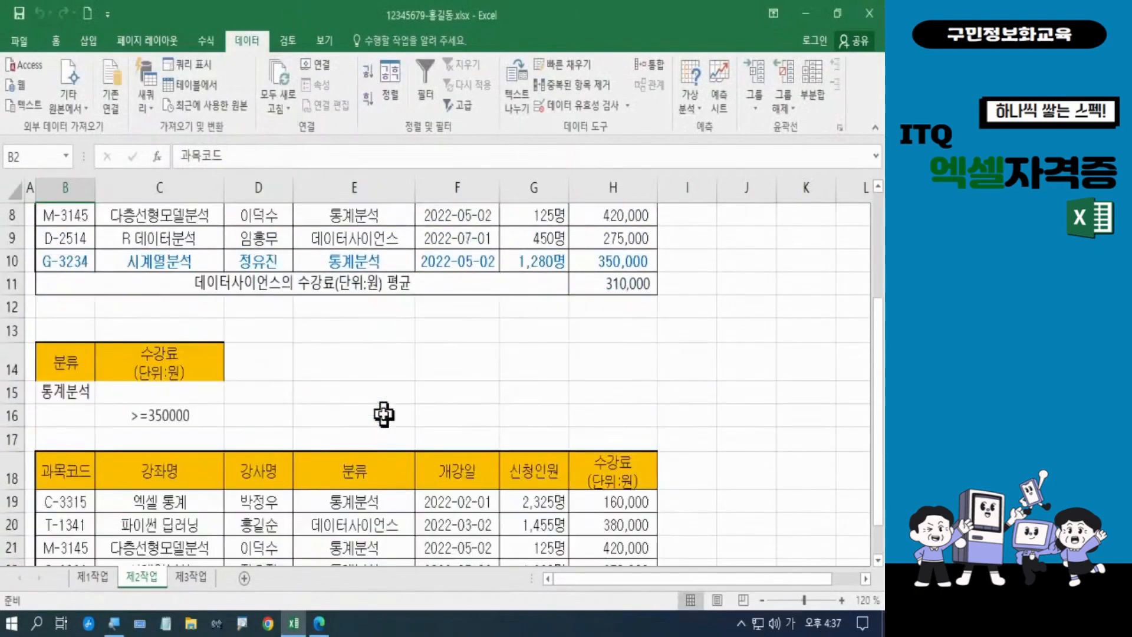
scroll(384, 414, down, 2)
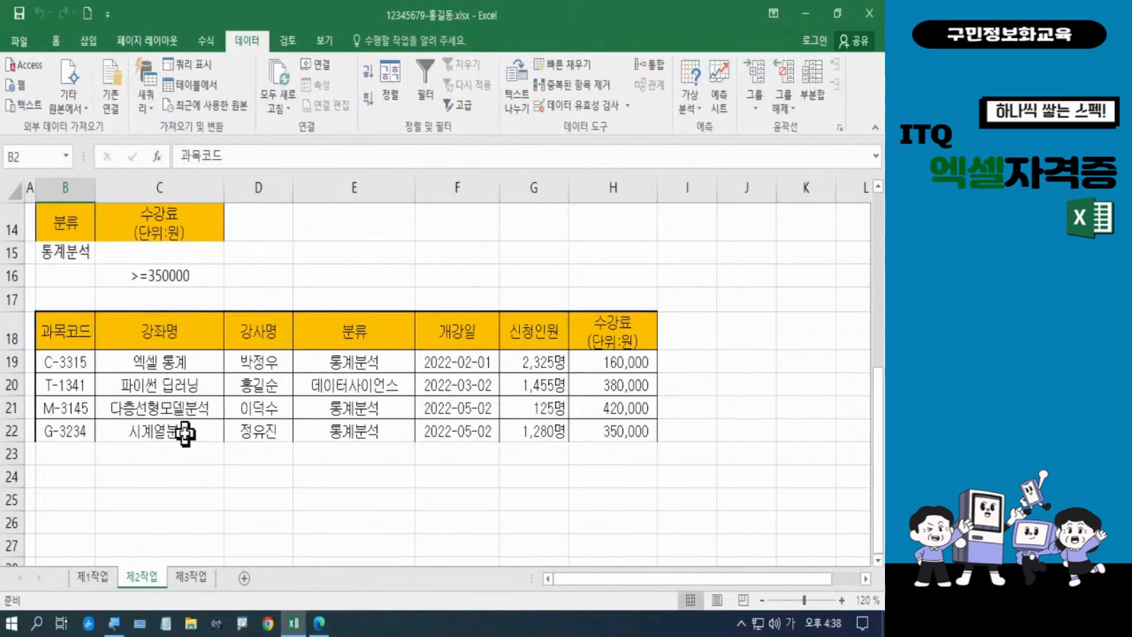
Switch to the exam PDF in Edge and read the 제3작업 sorting and subtotal instructions, including the range to copy
click(319, 626)
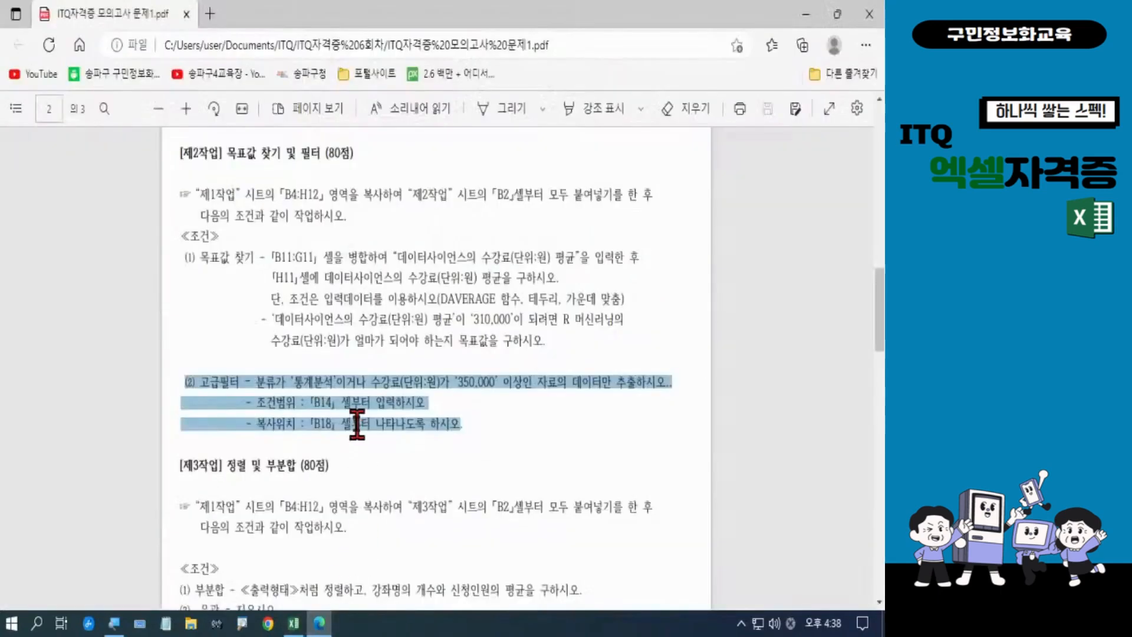
scroll(357, 423, down, 3)
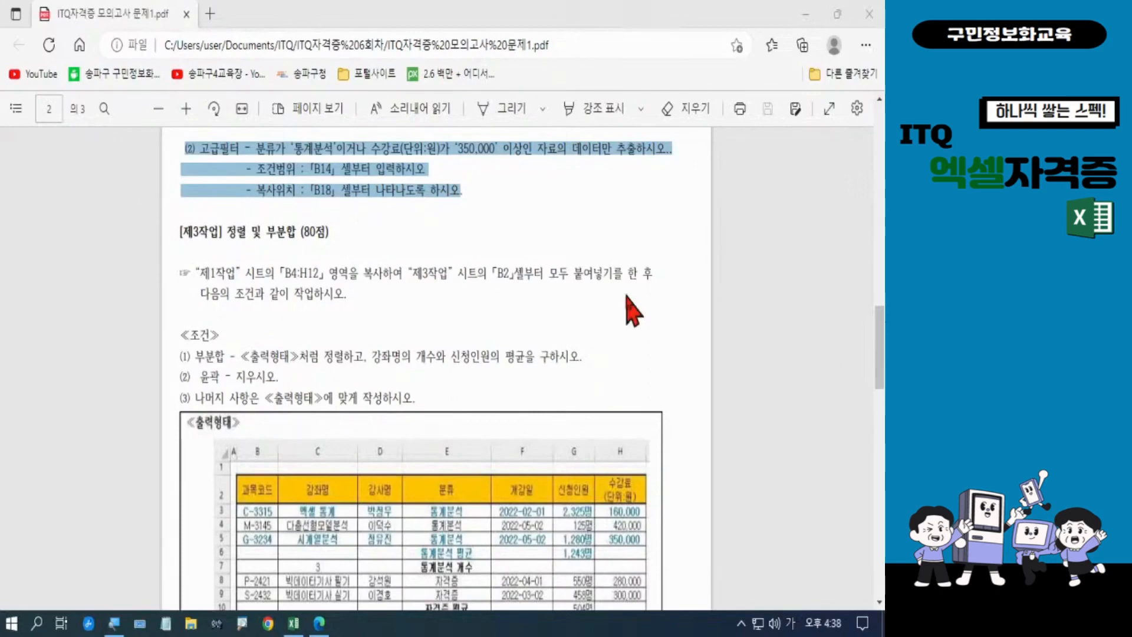
drag(229, 231, 296, 233)
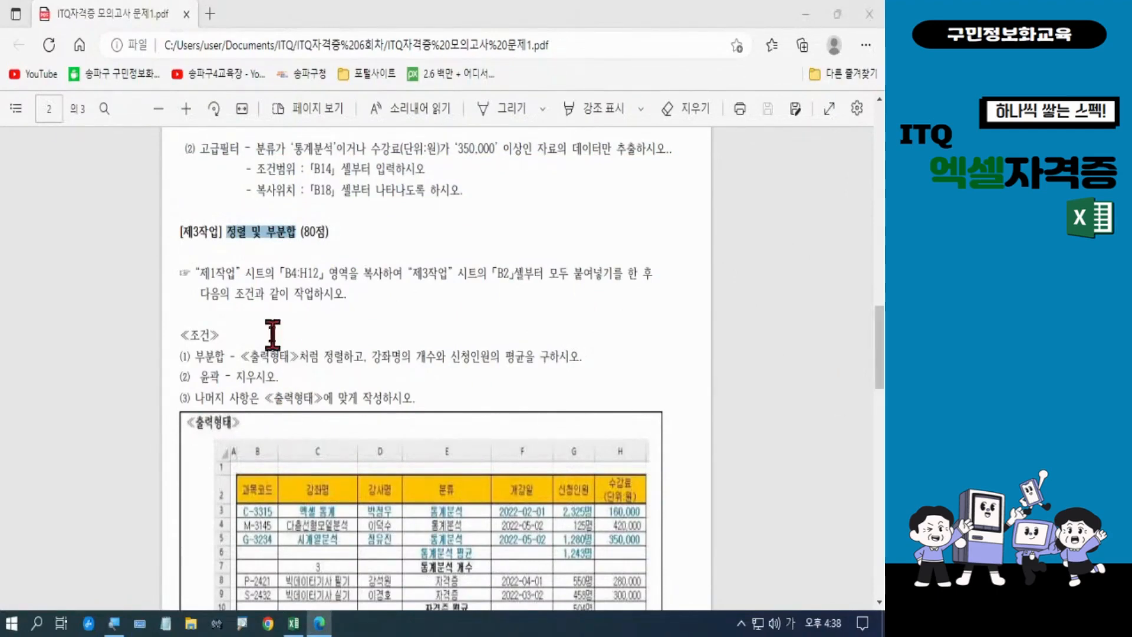
click(229, 313)
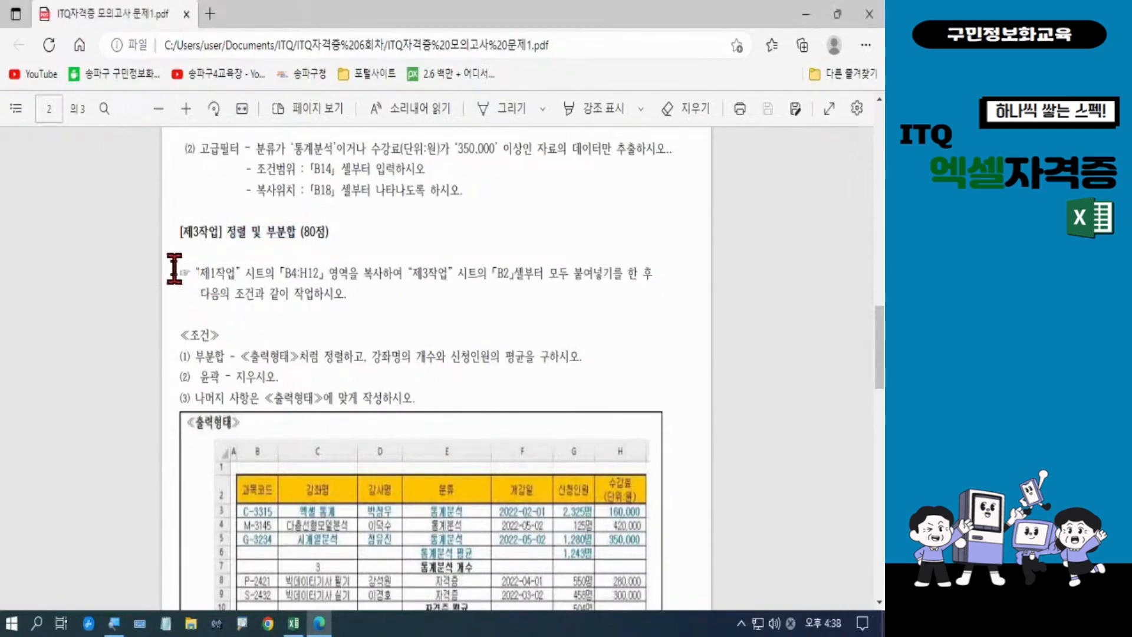
drag(172, 268, 351, 298)
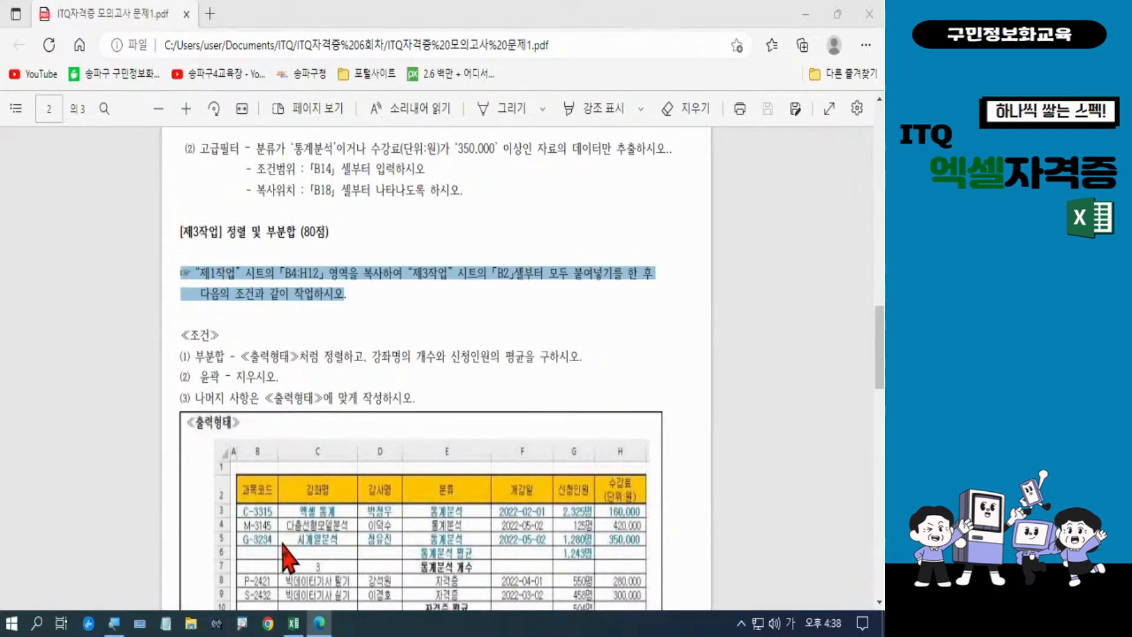
Return to Excel, copy B4:H12 from the 제1작업 sheet, and paste it at B2 of the 제3작업 sheet
click(291, 624)
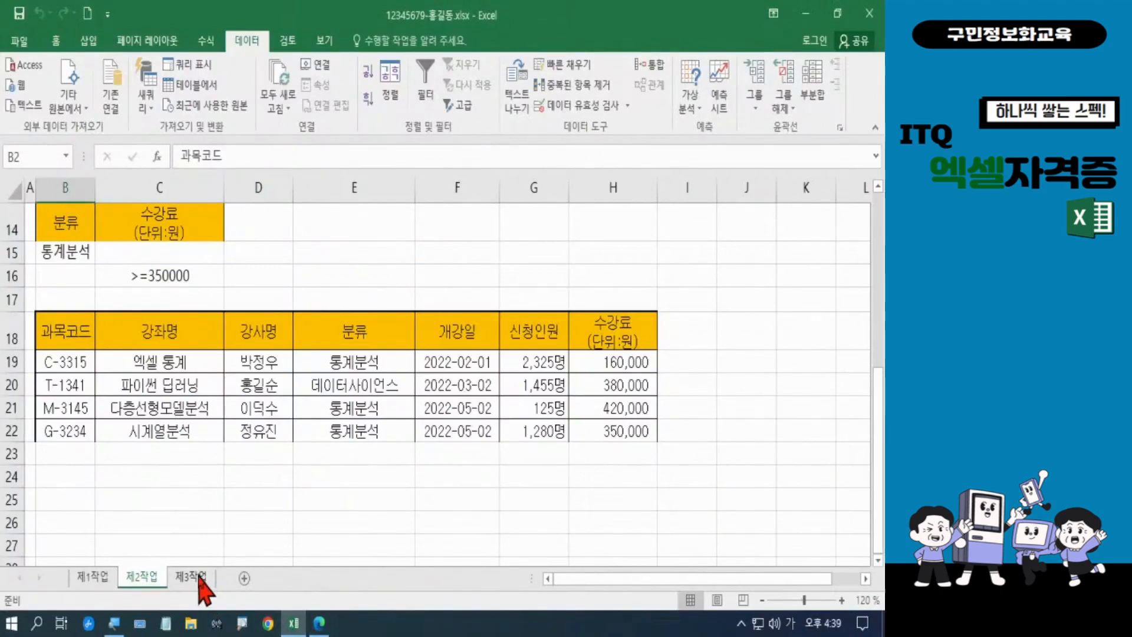
click(93, 578)
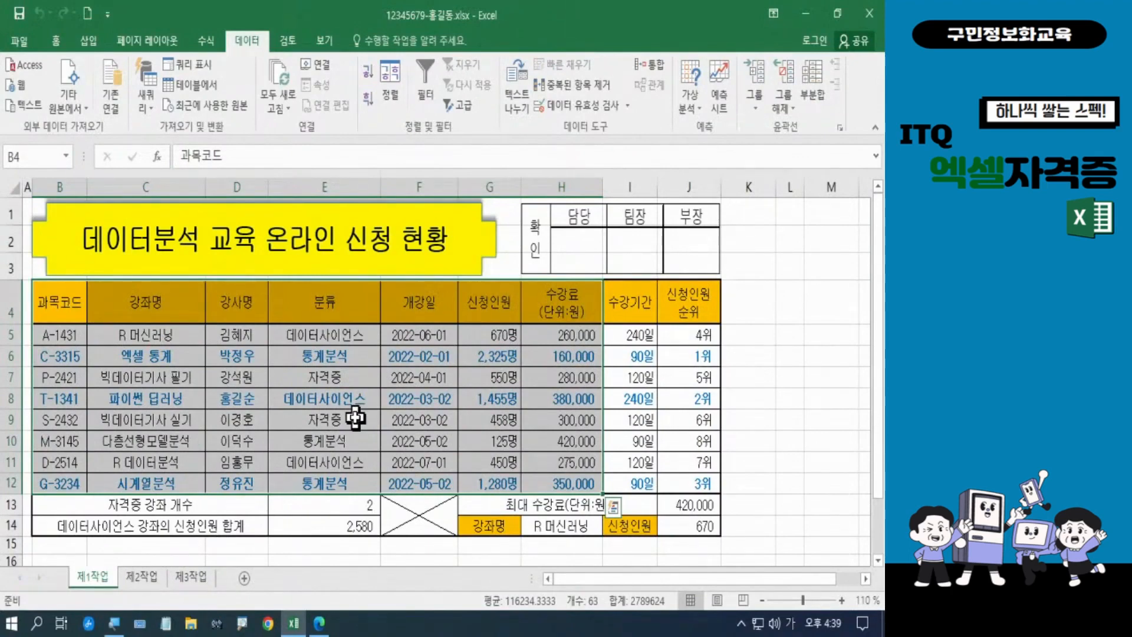
key(ctrl+c)
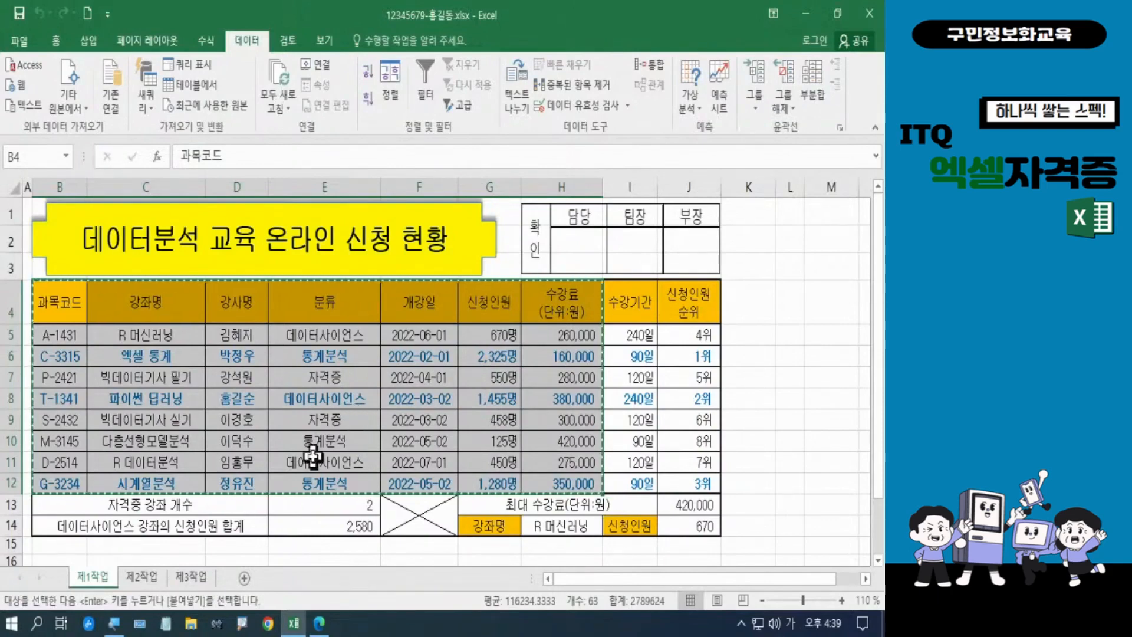
click(203, 580)
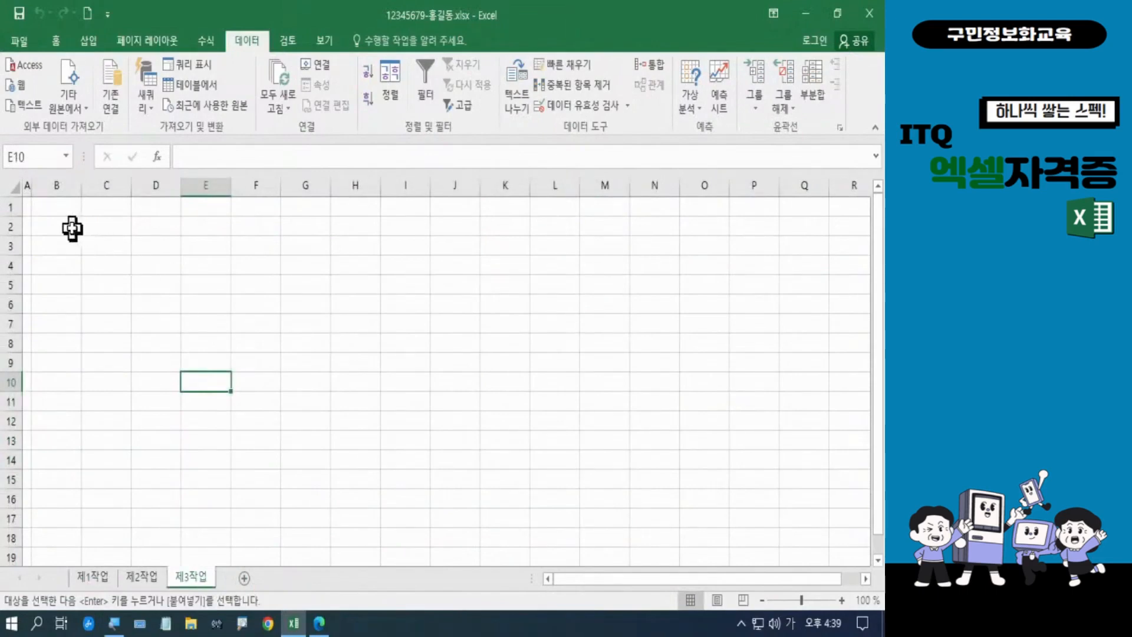
click(73, 229)
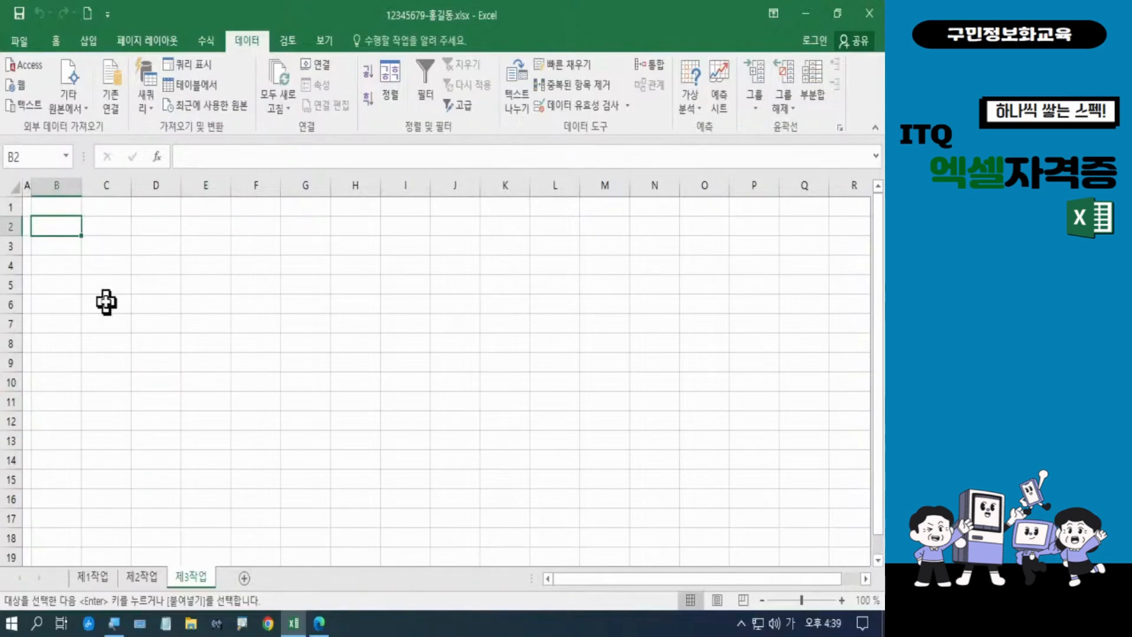
key(ctrl+v)
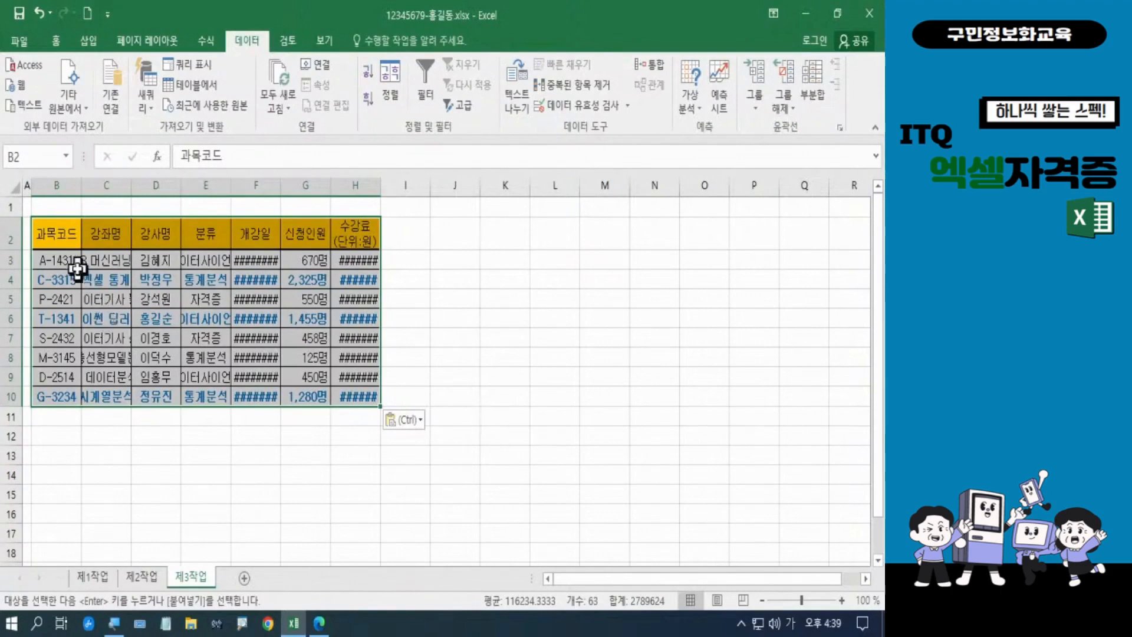
Apply the source column widths (열 너비) to the pasted table with Paste Special
right_click(61, 241)
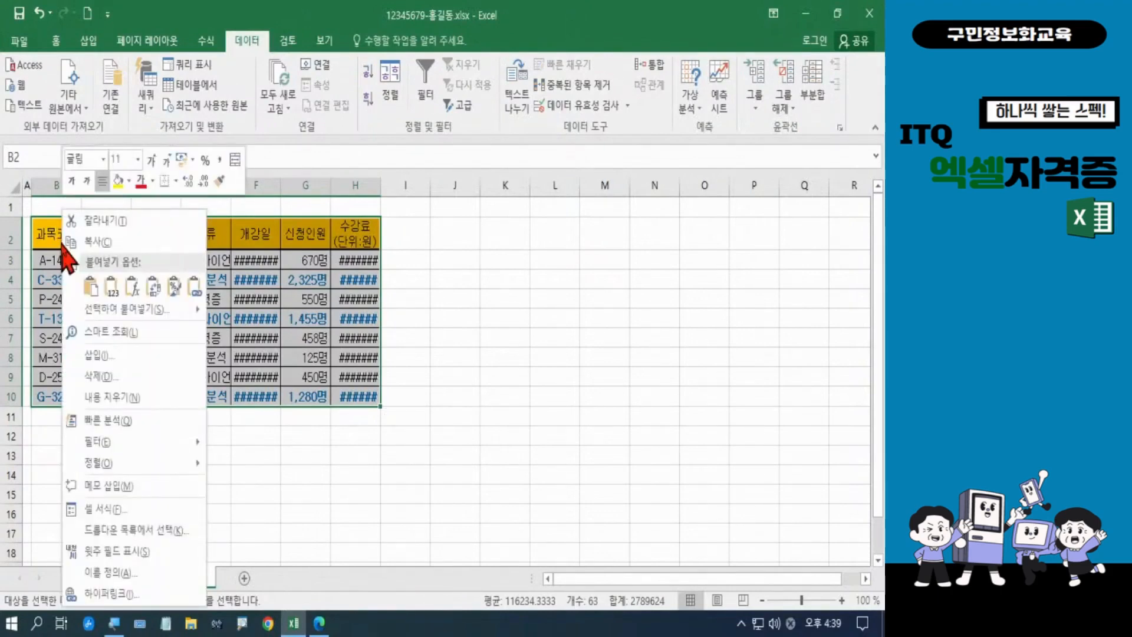
mouse_move(110, 312)
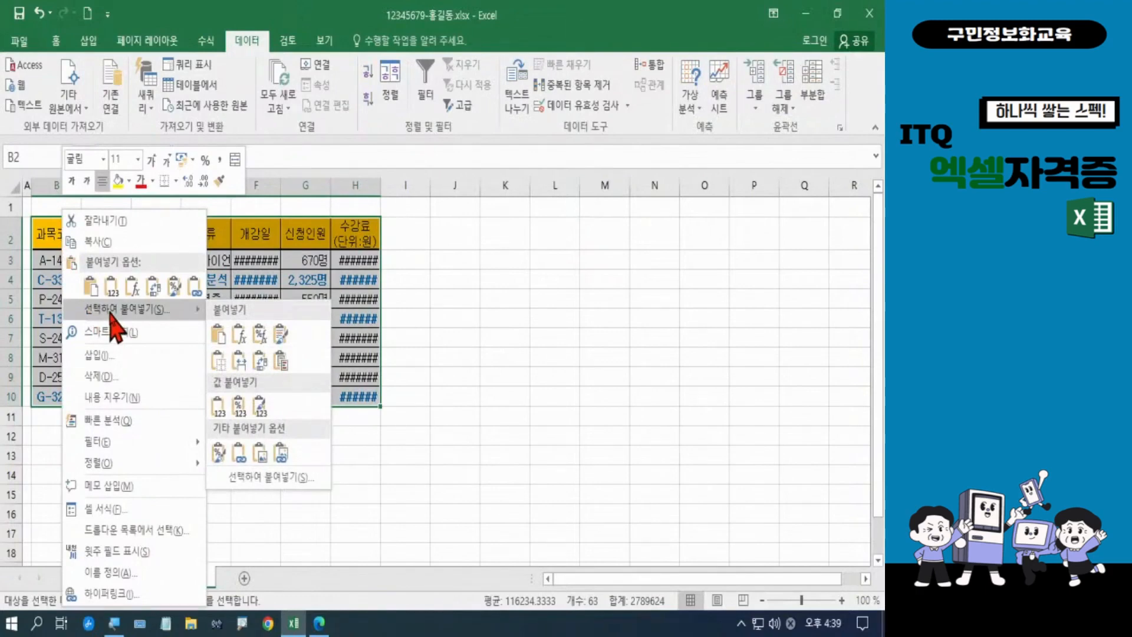
click(111, 313)
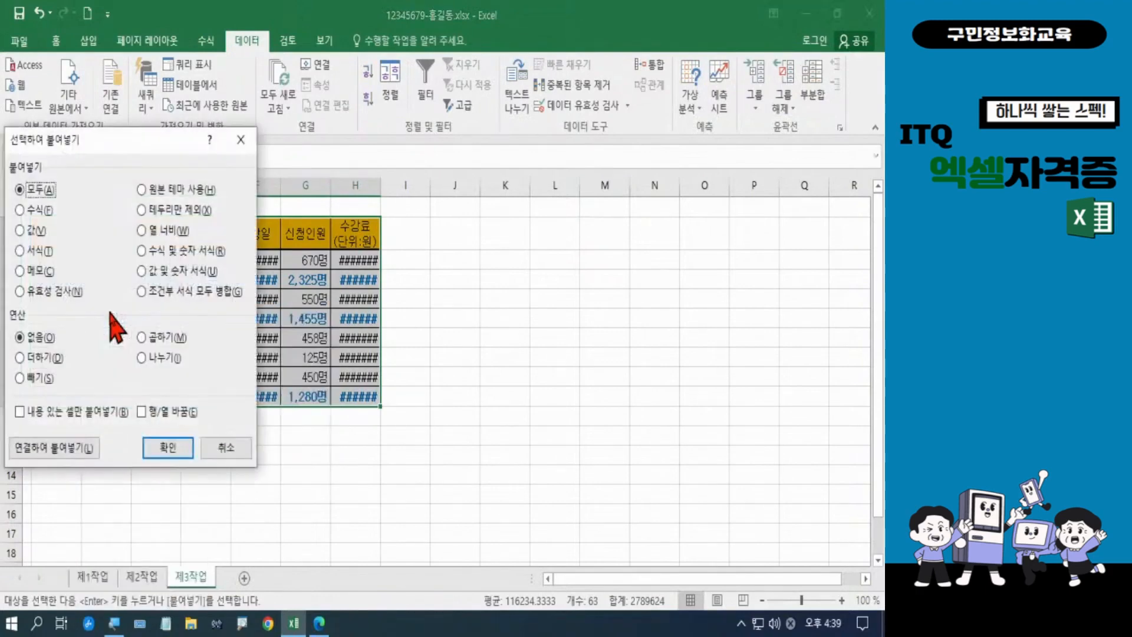
click(165, 229)
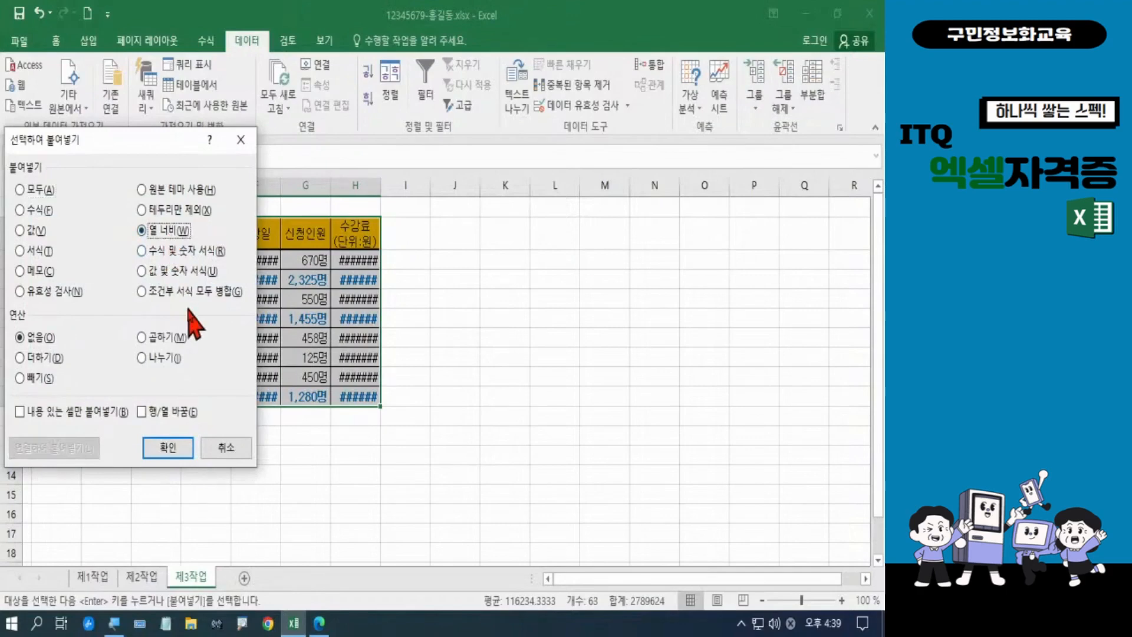
click(178, 455)
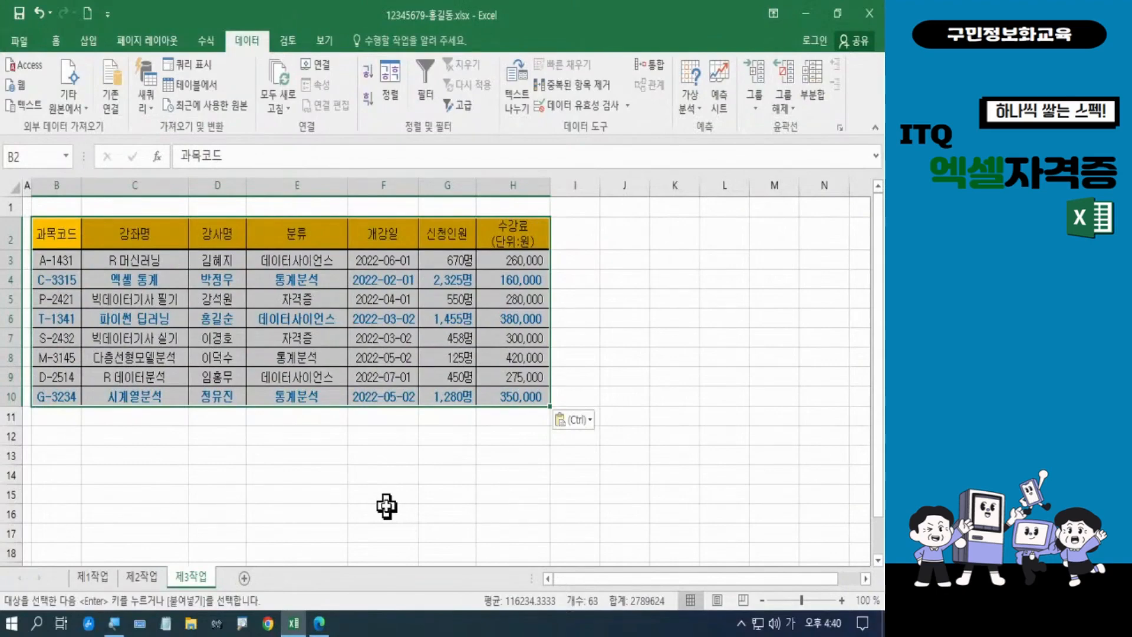
click(386, 505)
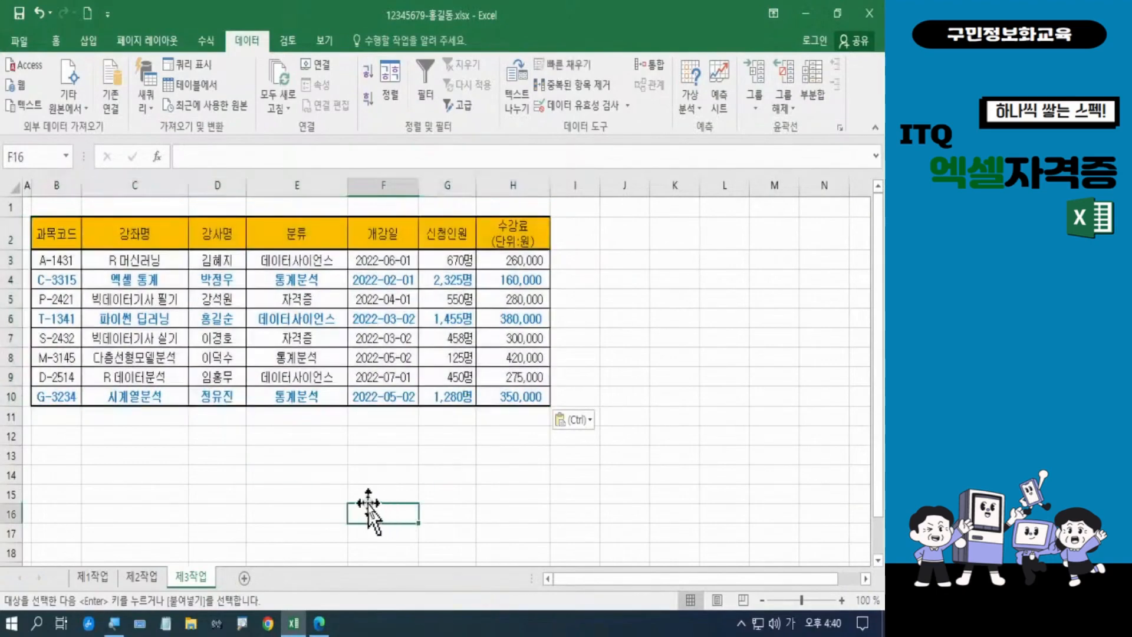
Switch to the exam PDF in Edge and examine the 제3작업 conditions and the expected subtotal output layout
click(319, 623)
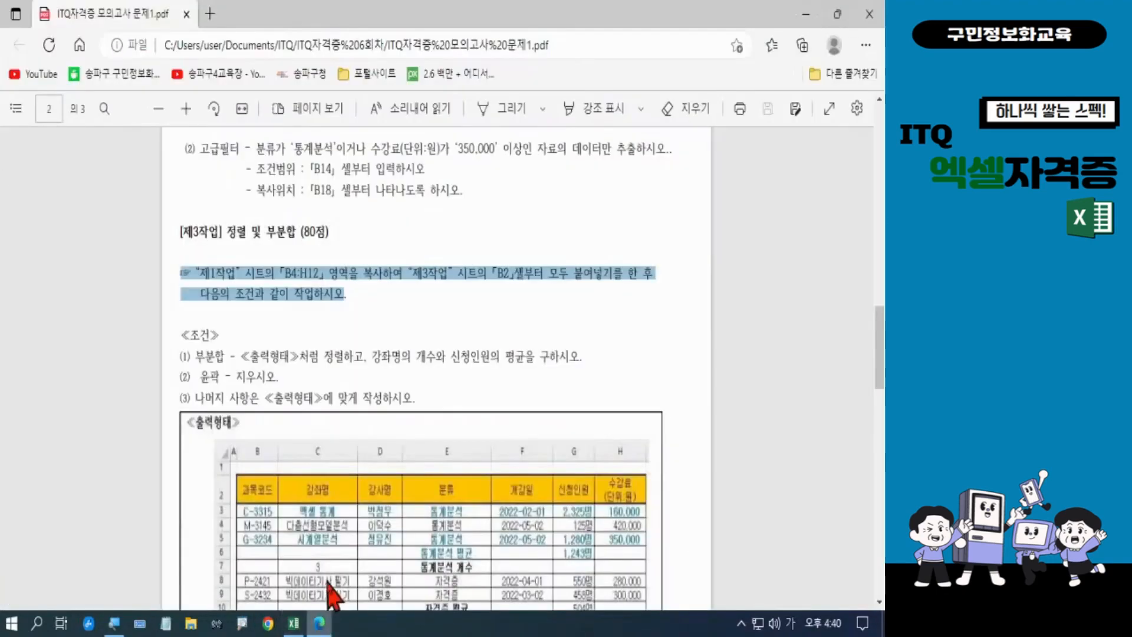
scroll(366, 439, down, 1)
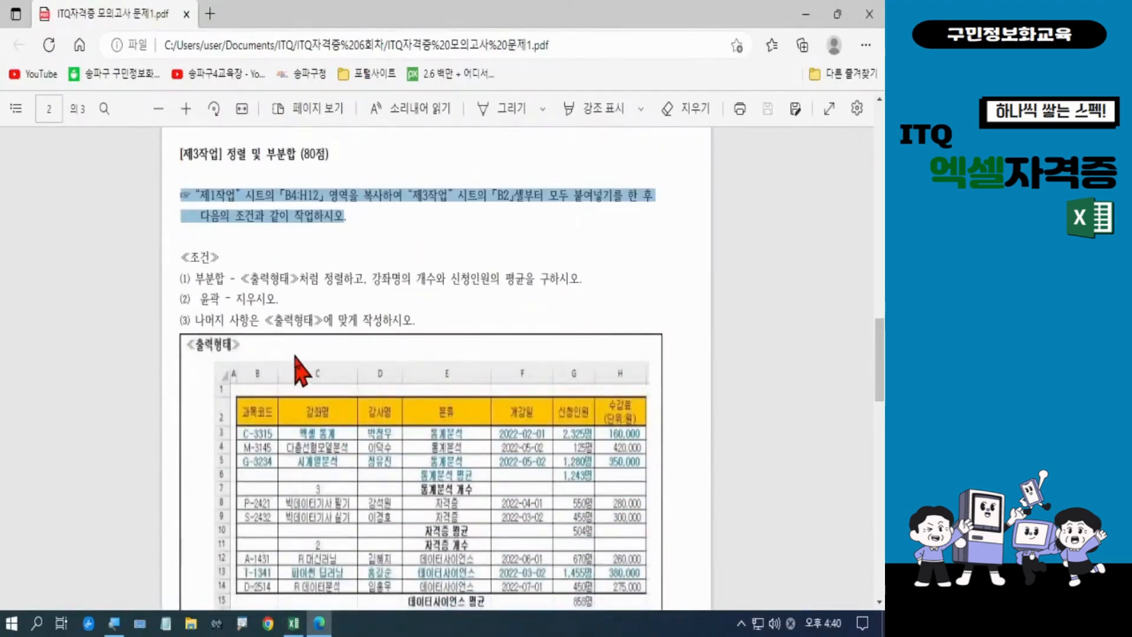
scroll(298, 361, down, 1)
scroll(296, 358, down, 1)
scroll(296, 357, up, 1)
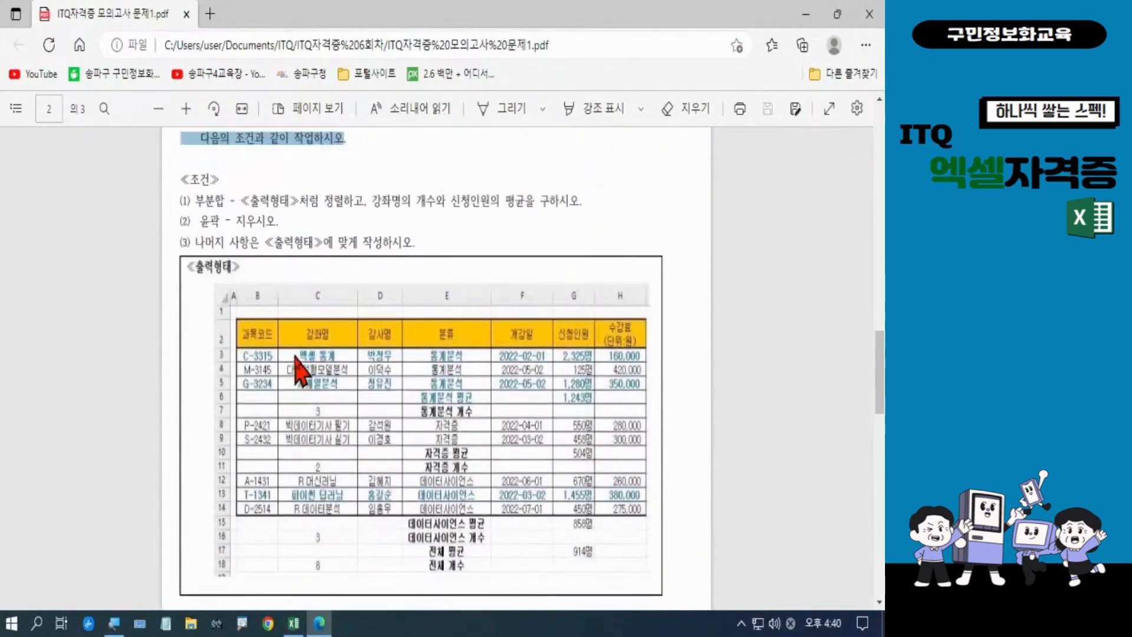
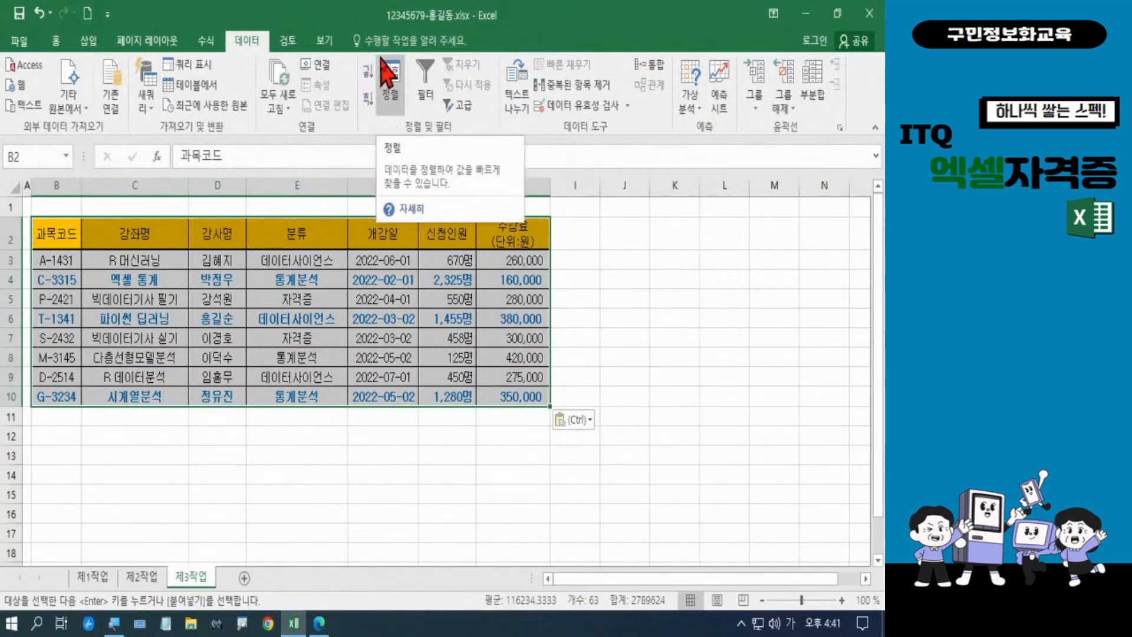
Sort the pasted table on the 제3작업 sheet by 분류 values in descending order (내림차순)
click(401, 102)
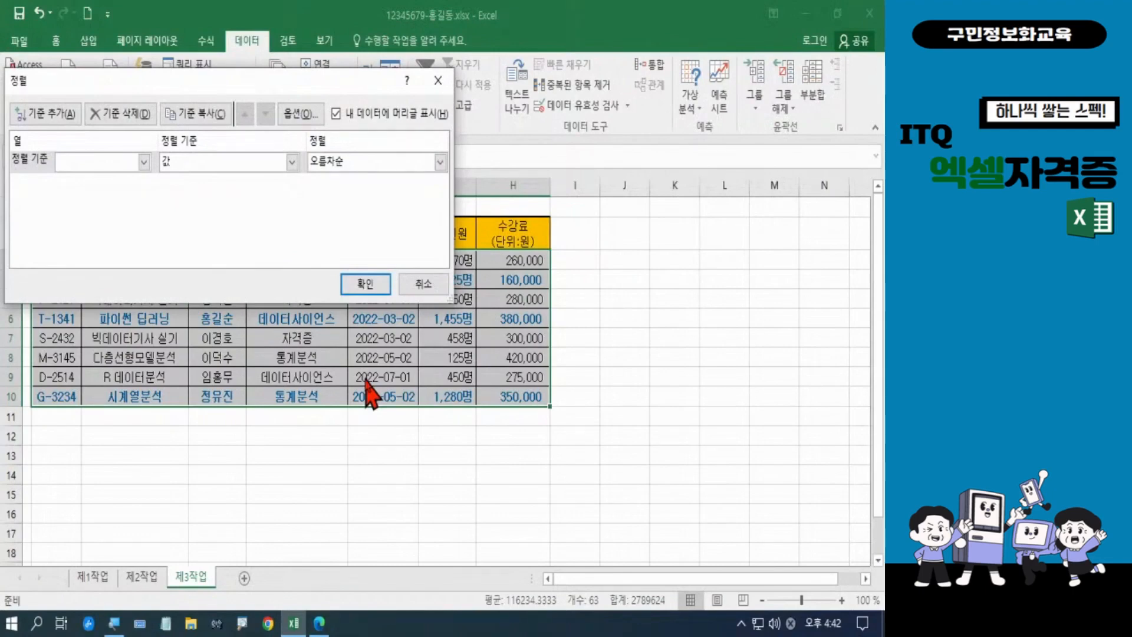
click(144, 162)
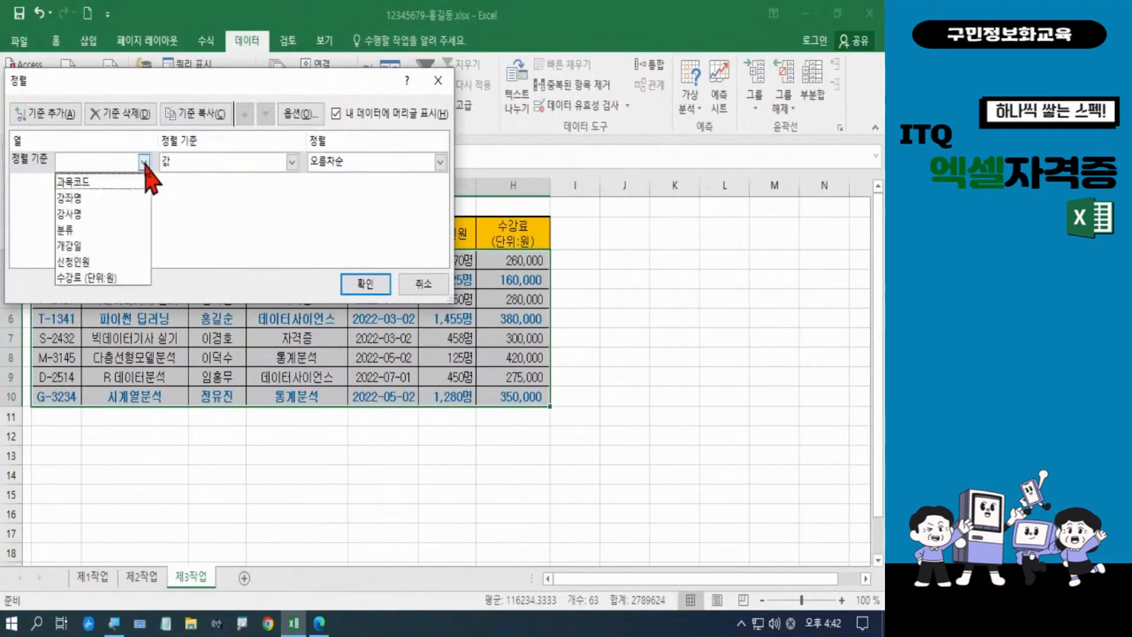
click(95, 230)
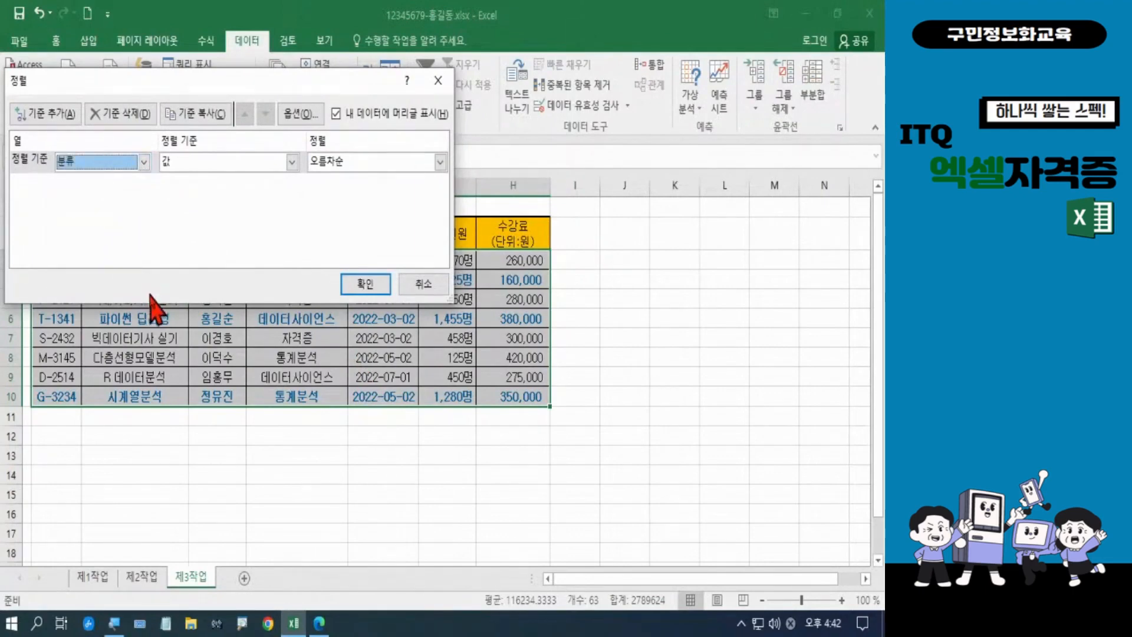
click(440, 163)
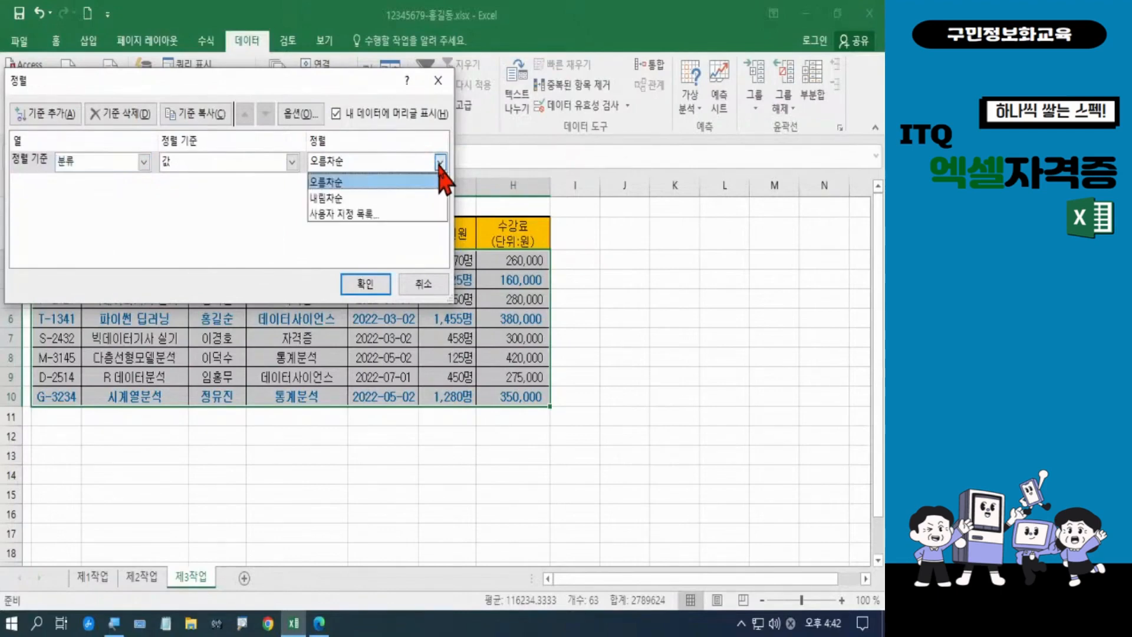
click(382, 199)
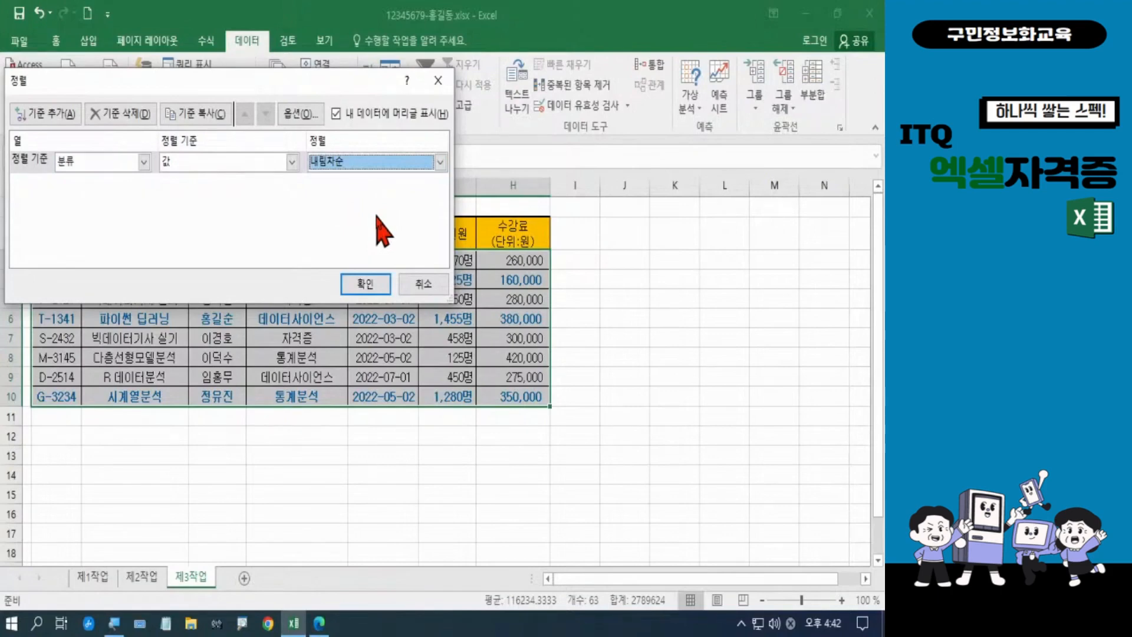
click(366, 284)
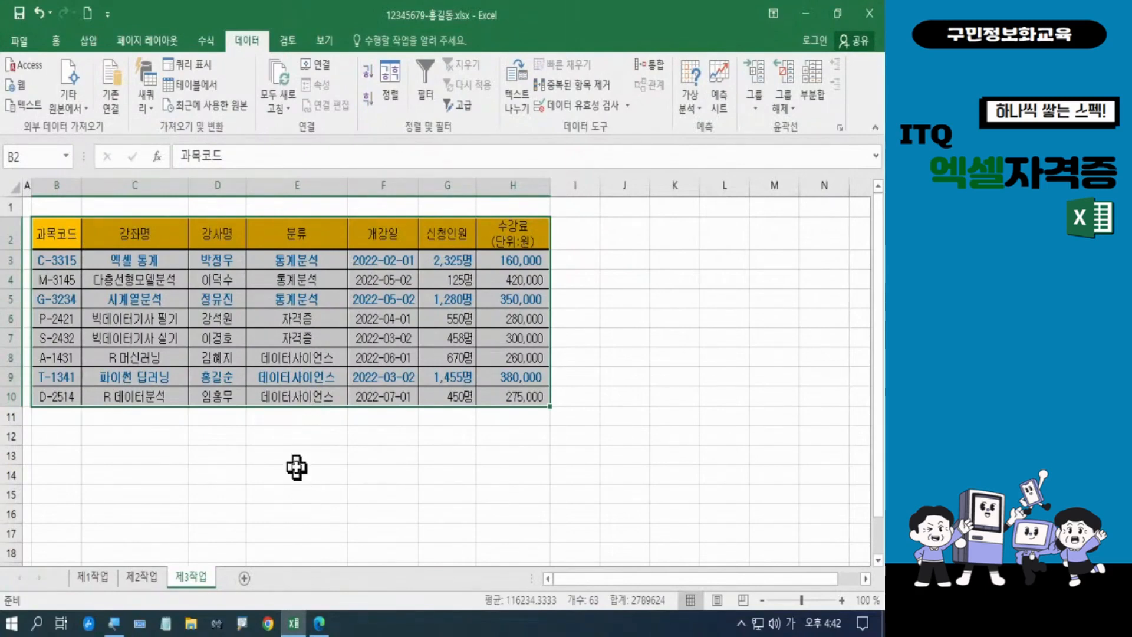
Switch to the exam PDF in Edge and read the subtotal condition and the order of average and count rows in the output
click(319, 623)
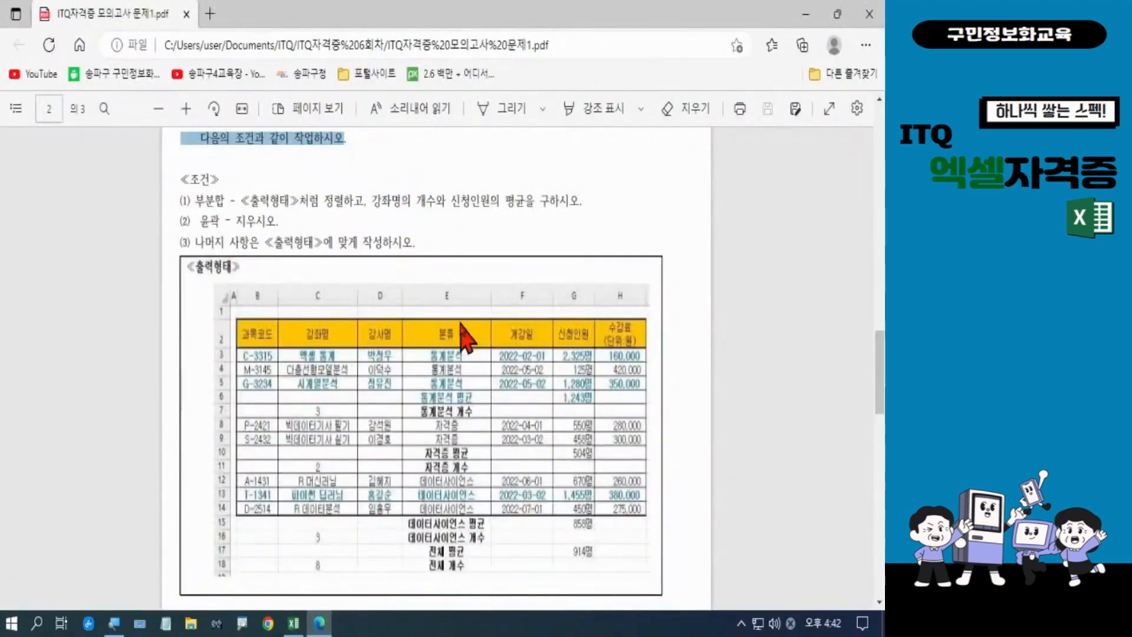
drag(371, 200, 522, 200)
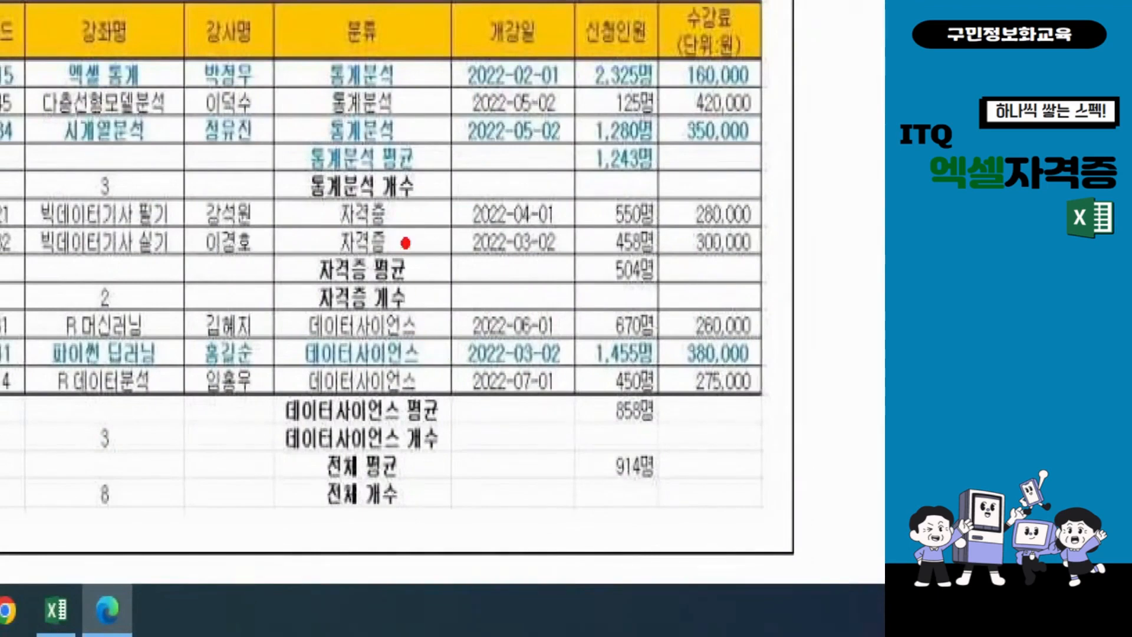
drag(425, 206, 378, 200)
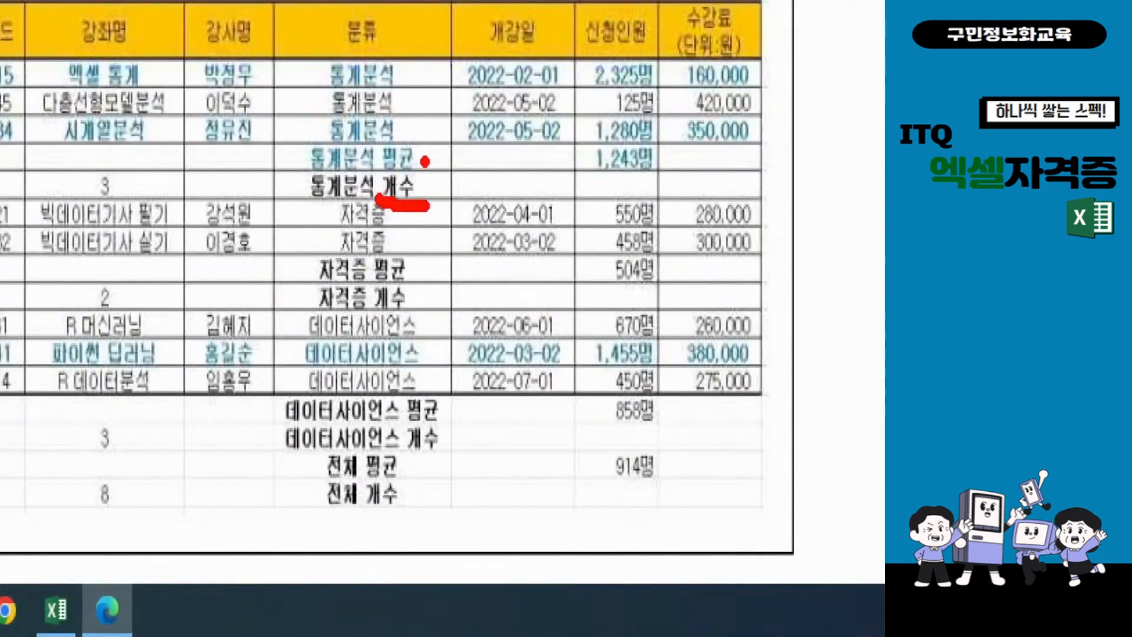
drag(426, 169, 384, 176)
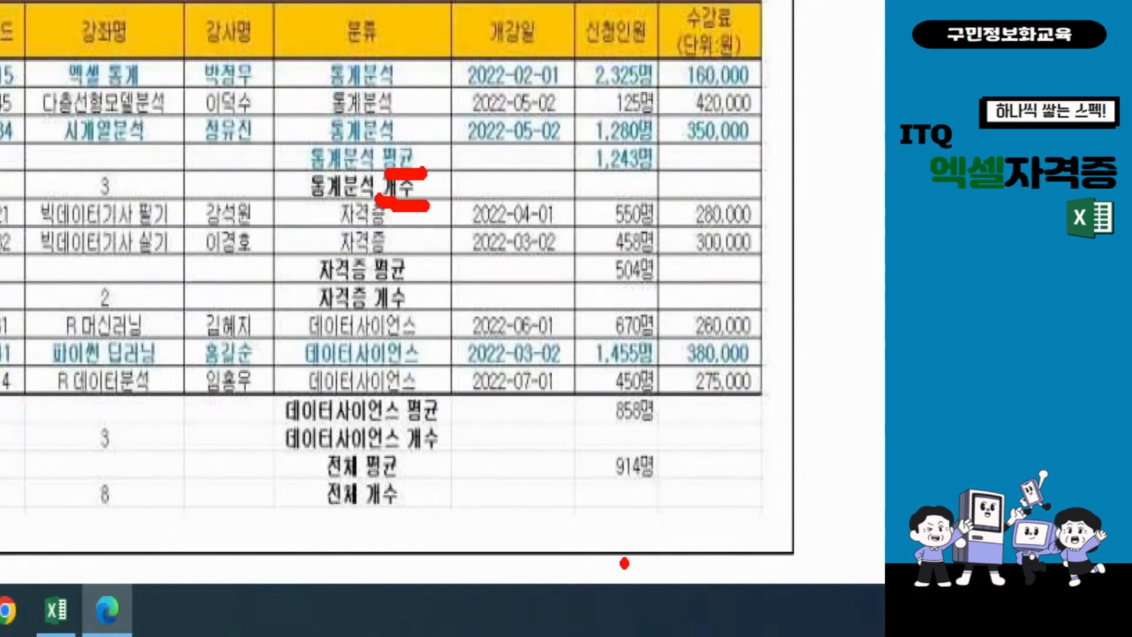
key(Escape)
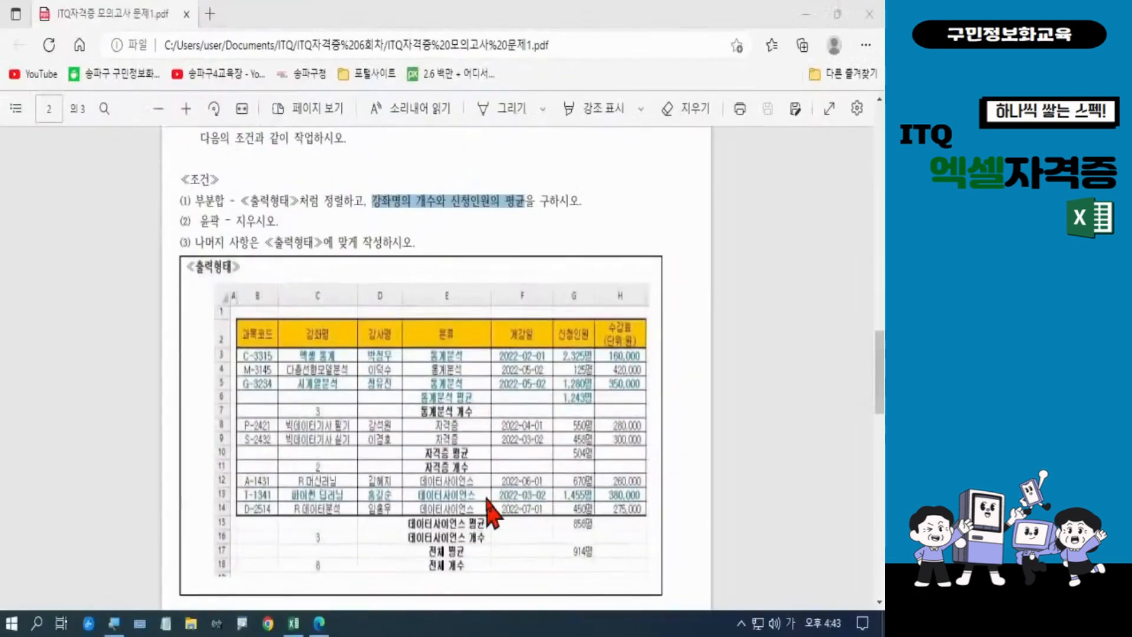
Return to Excel and add a subtotal (부분합) grouped by 분류 using 개수 on 강좌명 only, with 수강료(단위:원) excluded
click(293, 622)
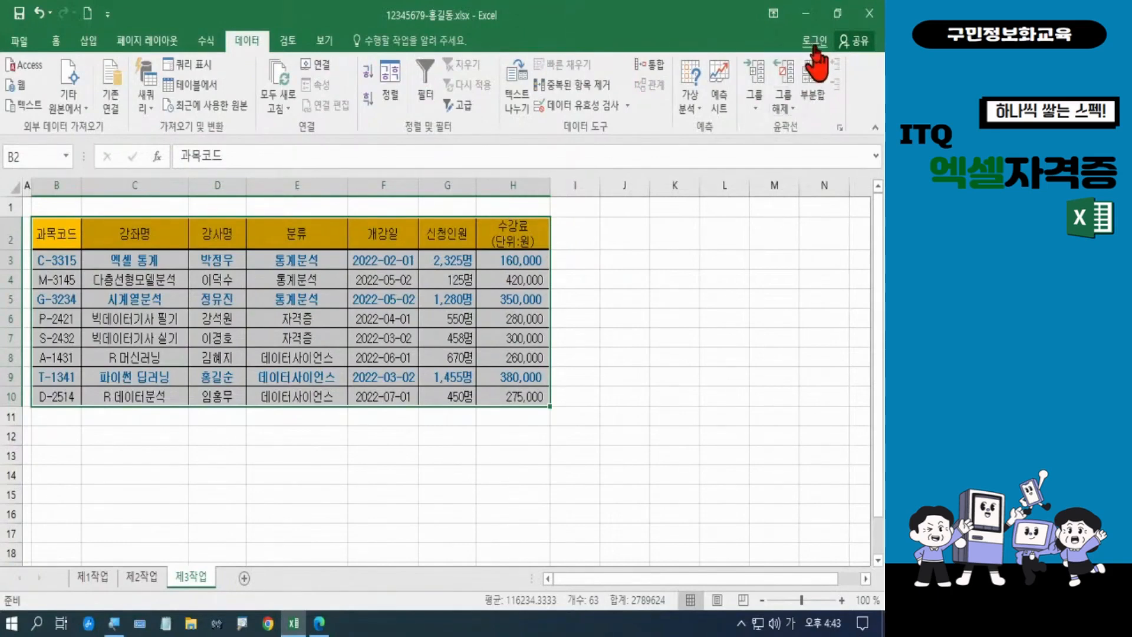
click(813, 83)
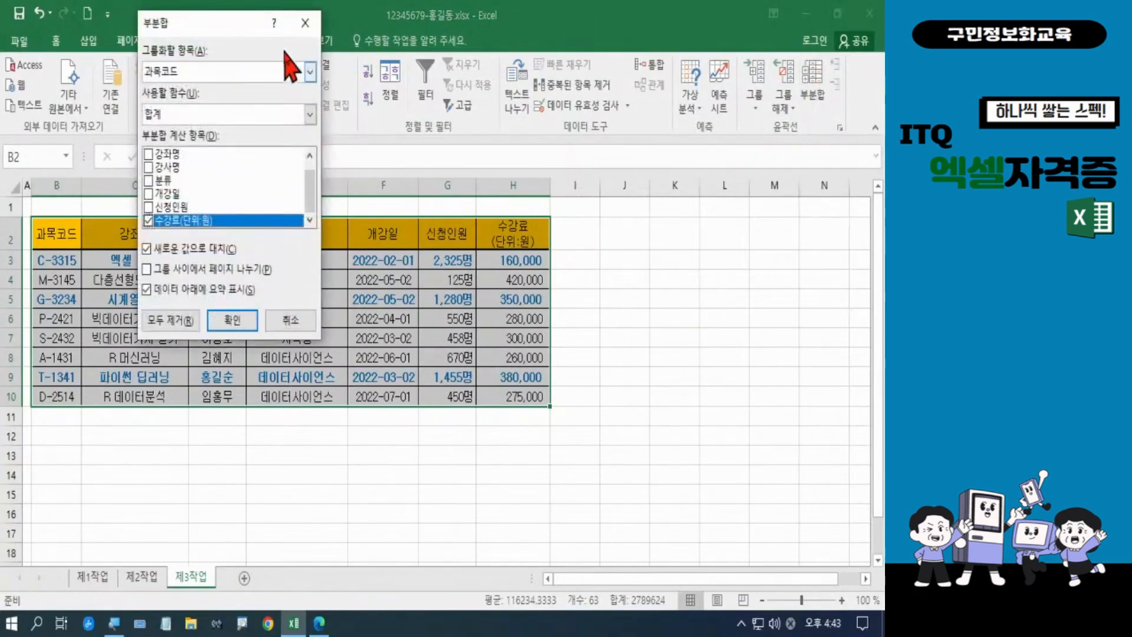
drag(243, 27, 354, 124)
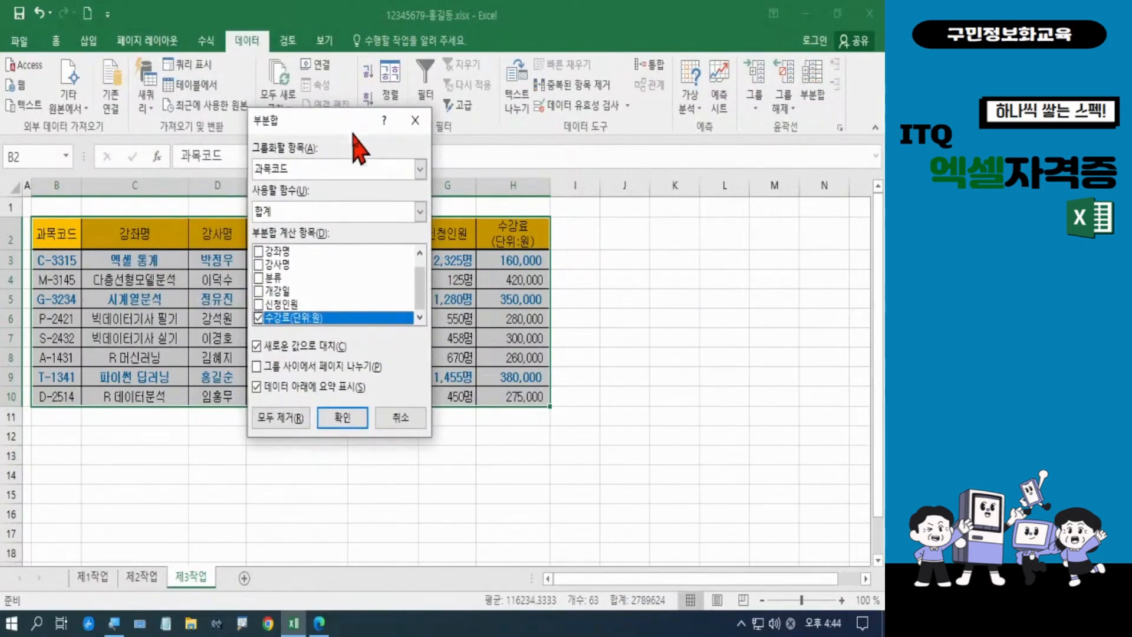
click(420, 170)
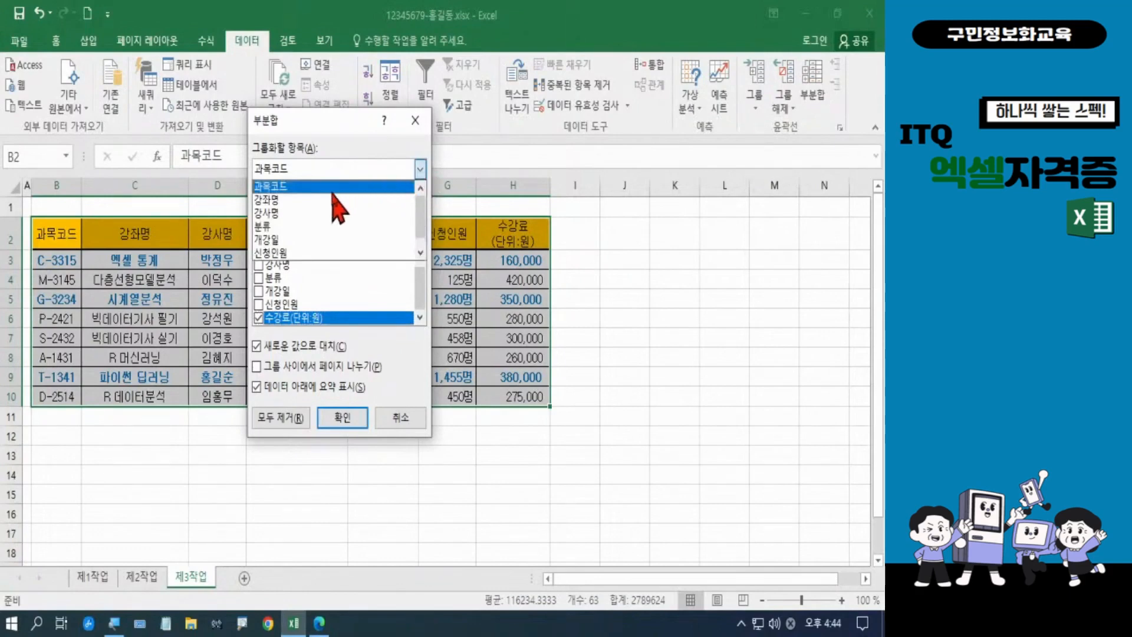
click(306, 227)
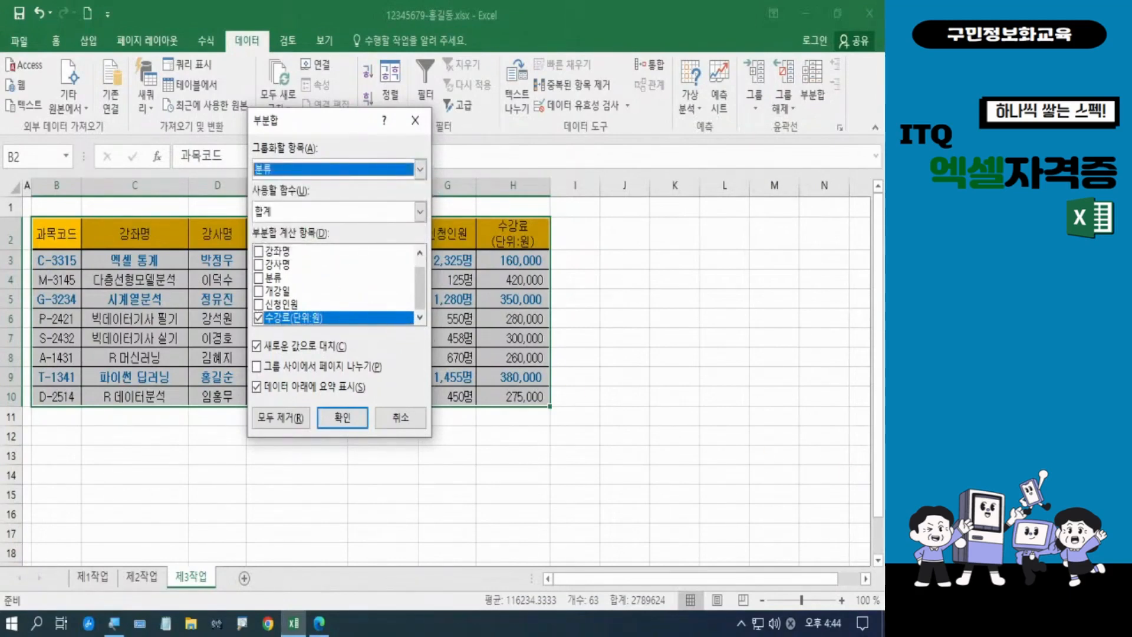
key(ctrl+2)
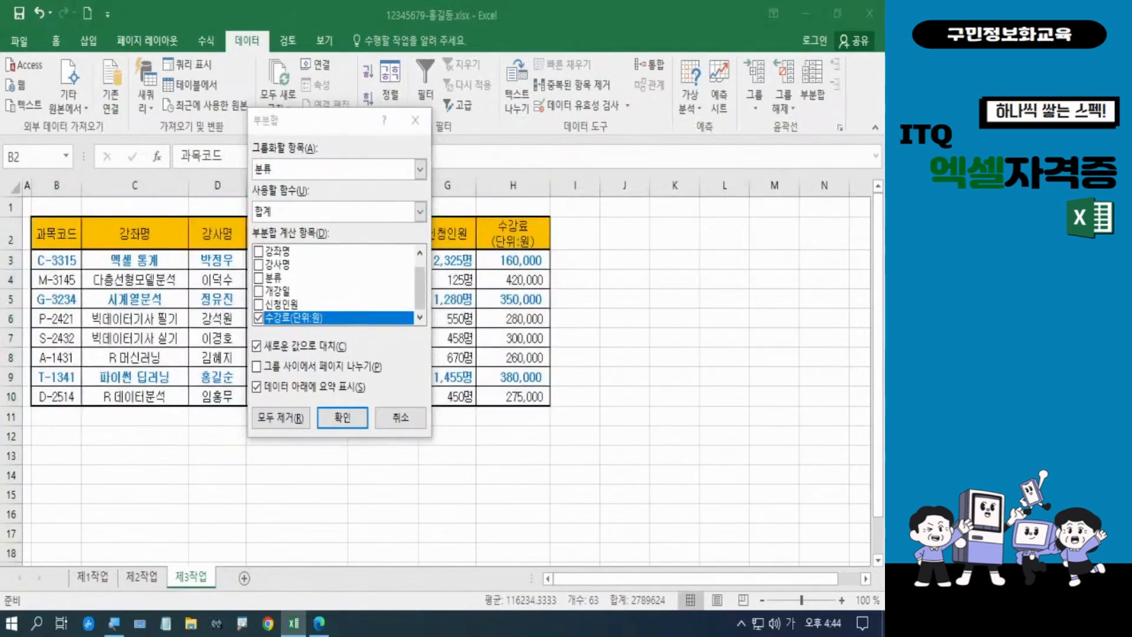
click(420, 211)
click(318, 243)
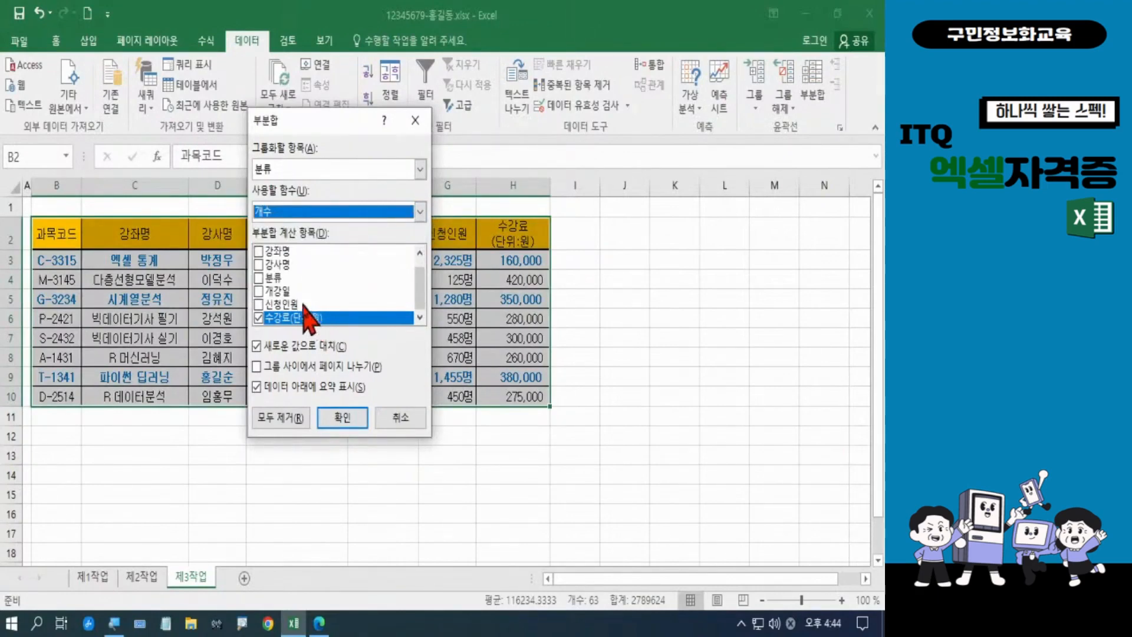
click(258, 251)
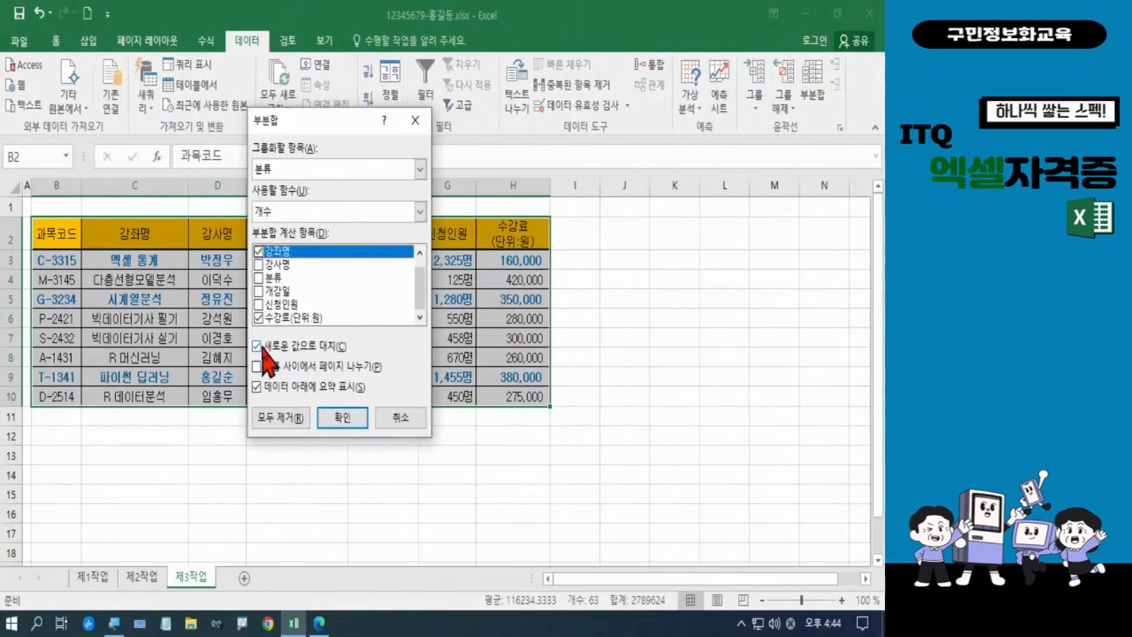
click(258, 318)
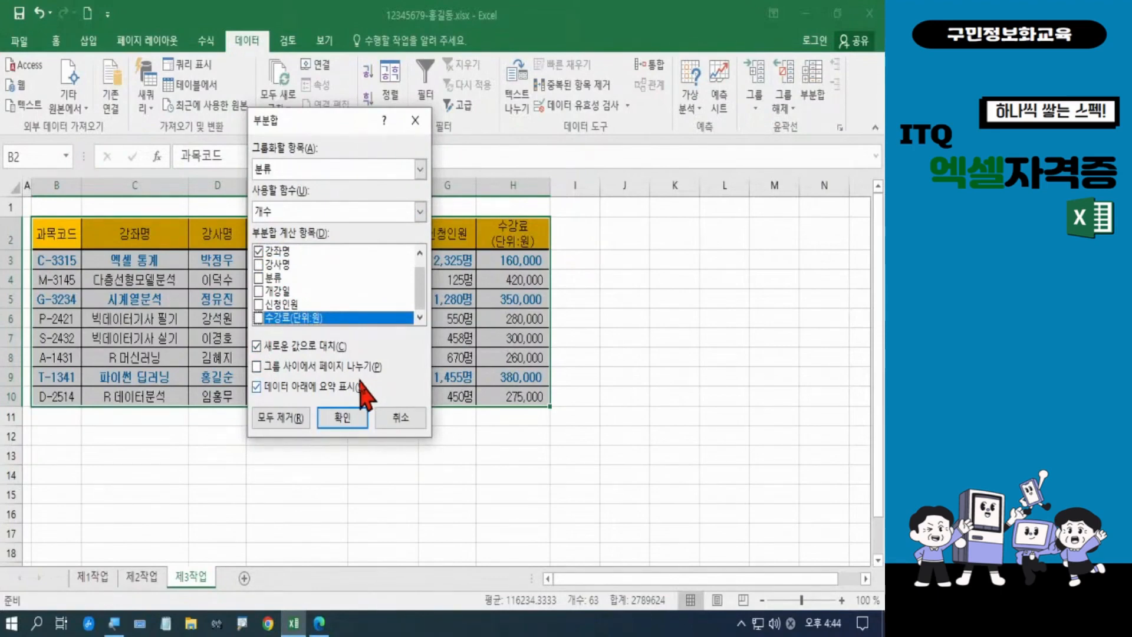
click(352, 417)
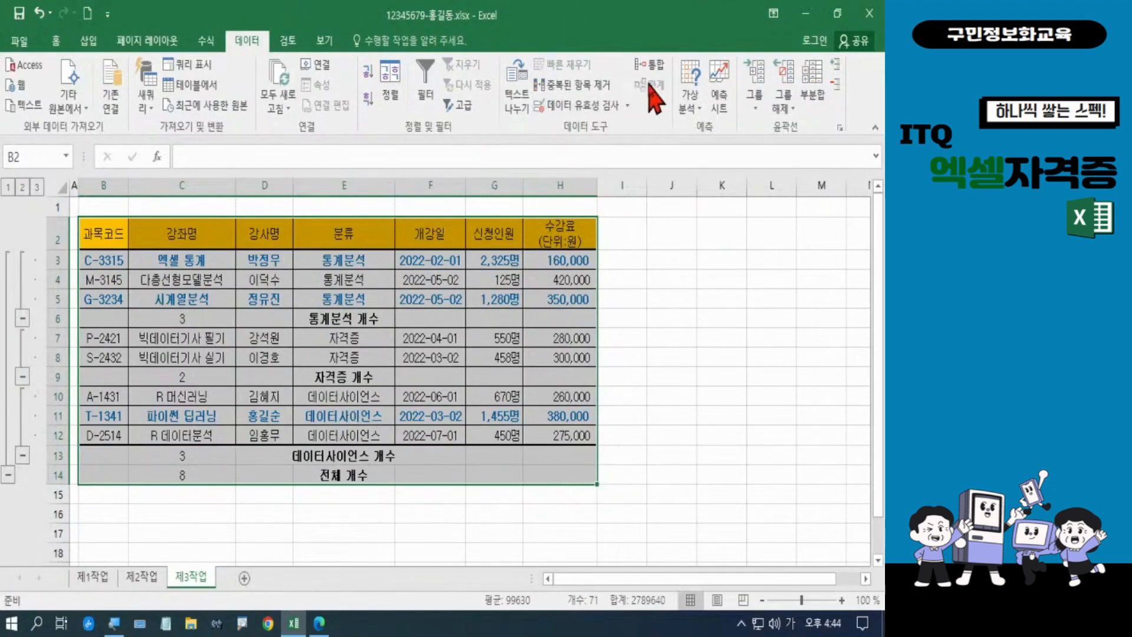
Add a second subtotal grouped by 분류 using 평균 on 신청인원 only, with 새로운 값으로 대치 turned off
click(812, 89)
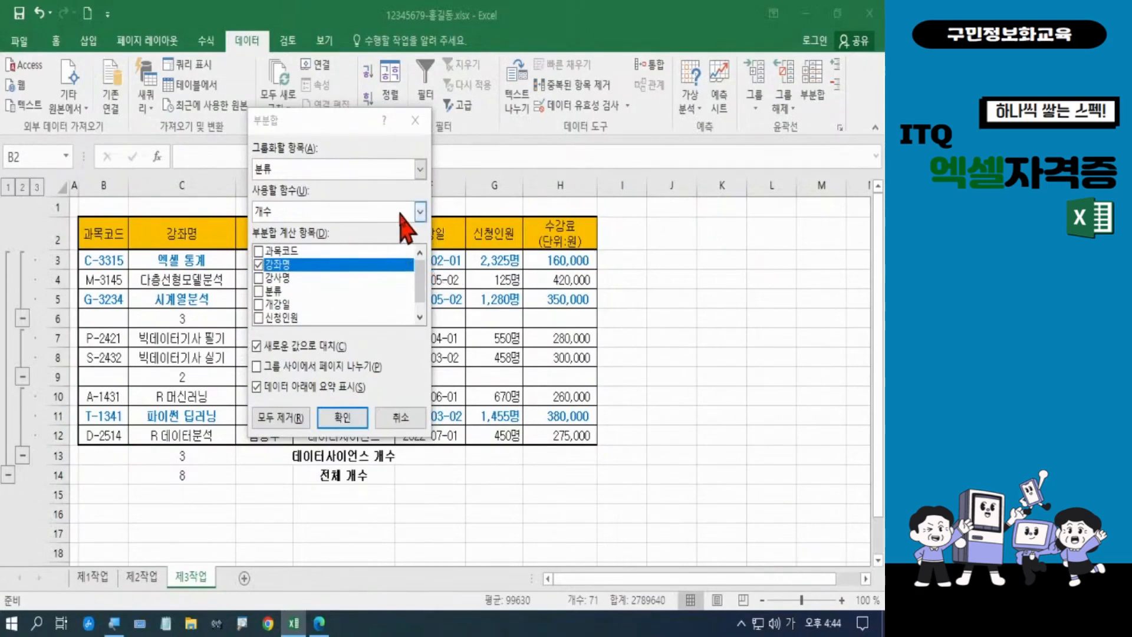
click(421, 212)
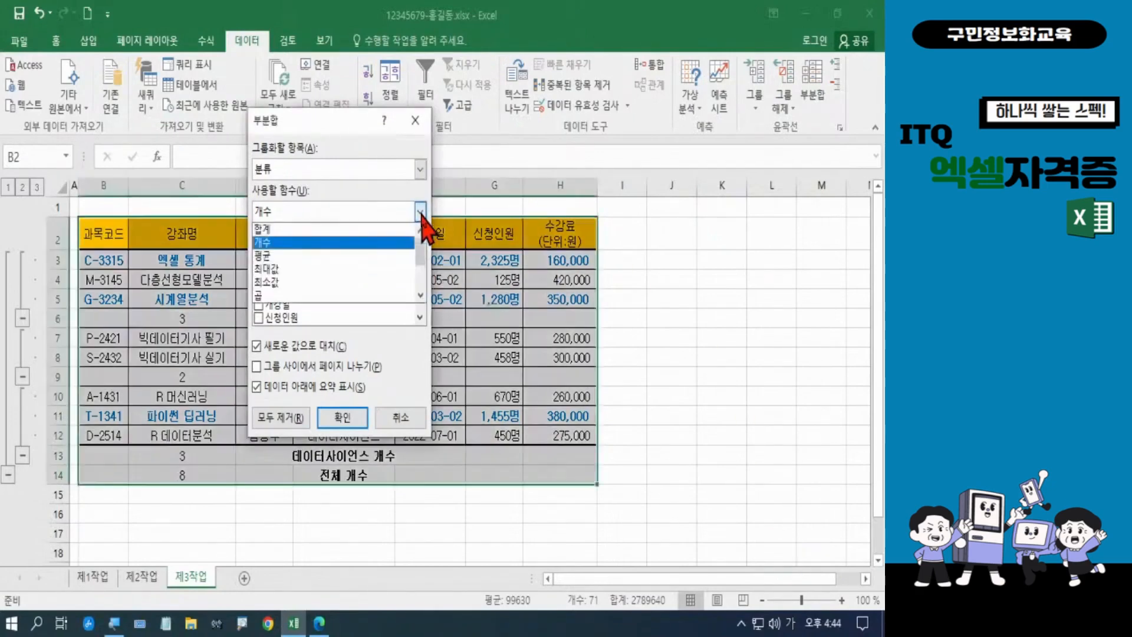
click(323, 272)
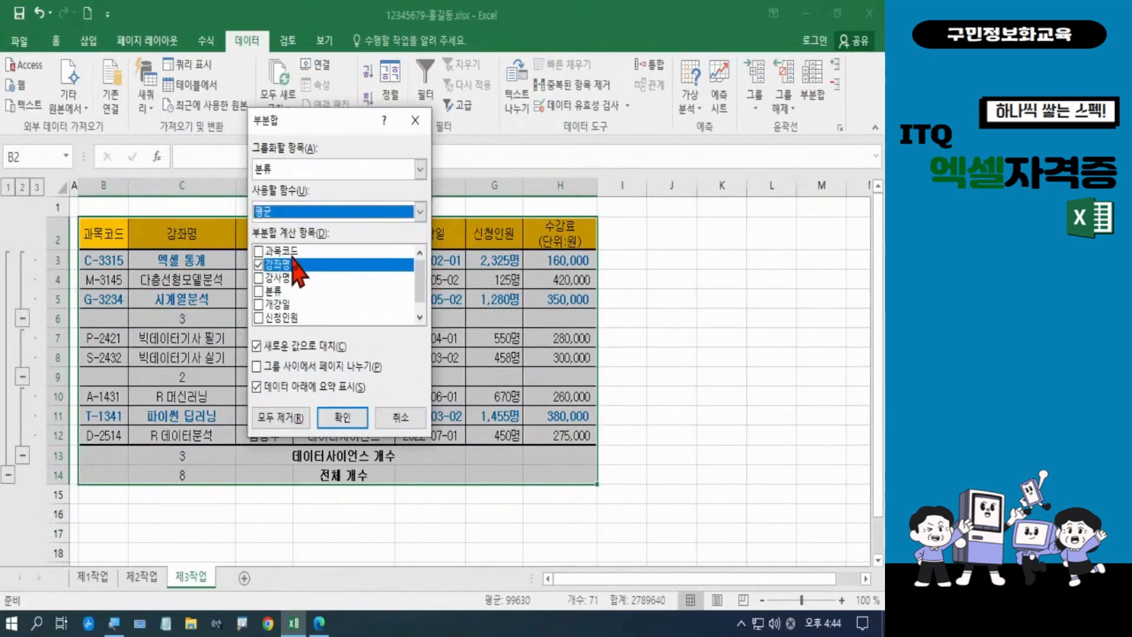
click(267, 265)
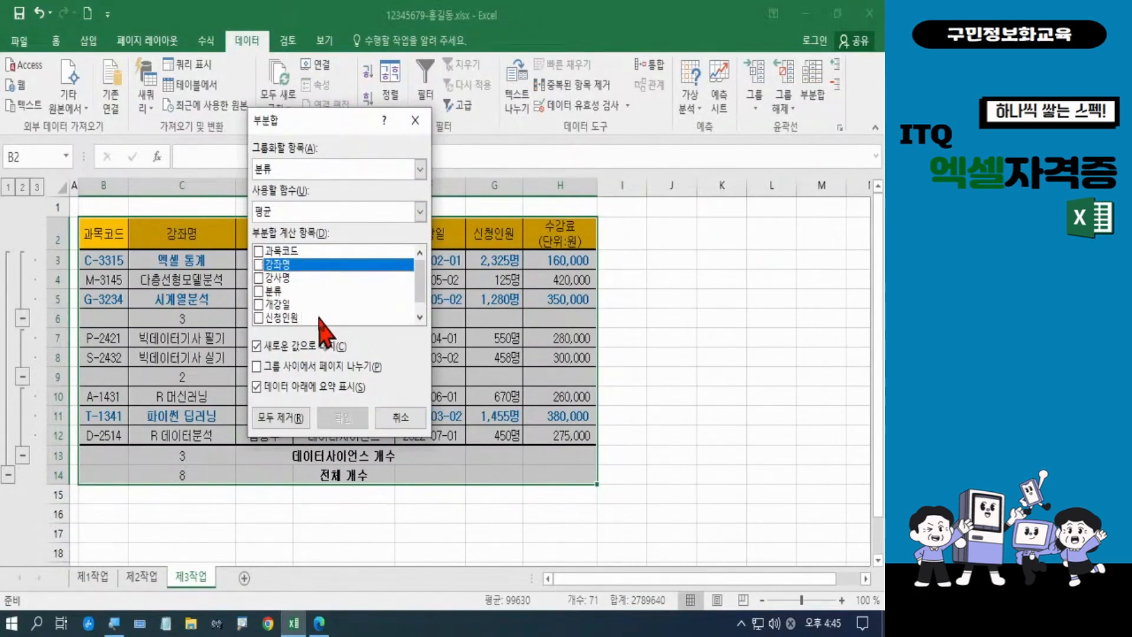
click(259, 319)
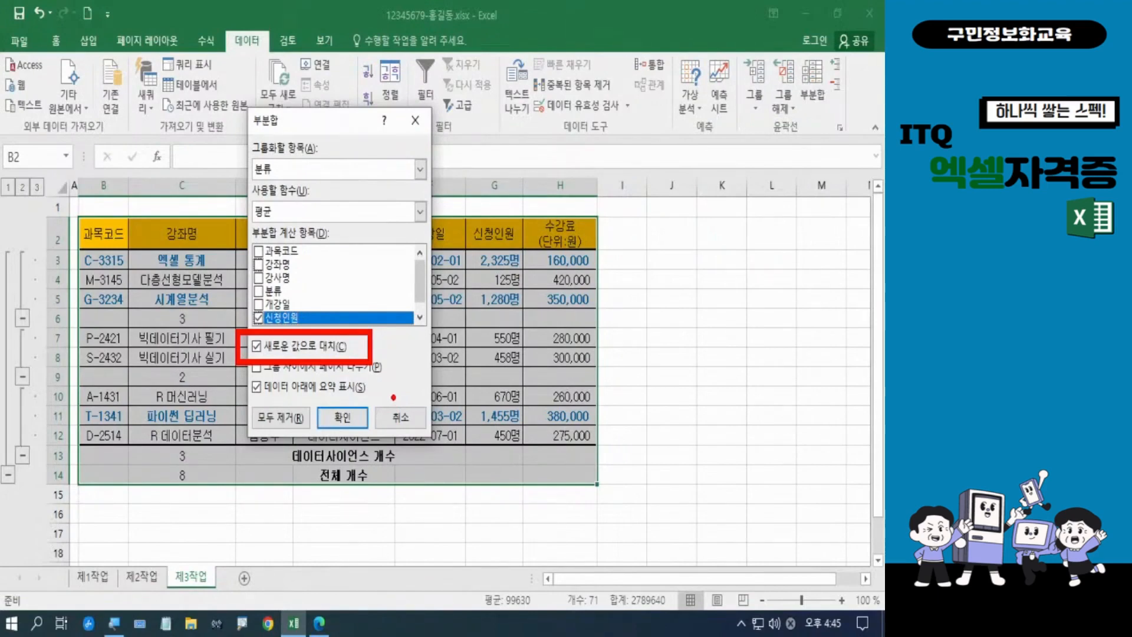
click(257, 347)
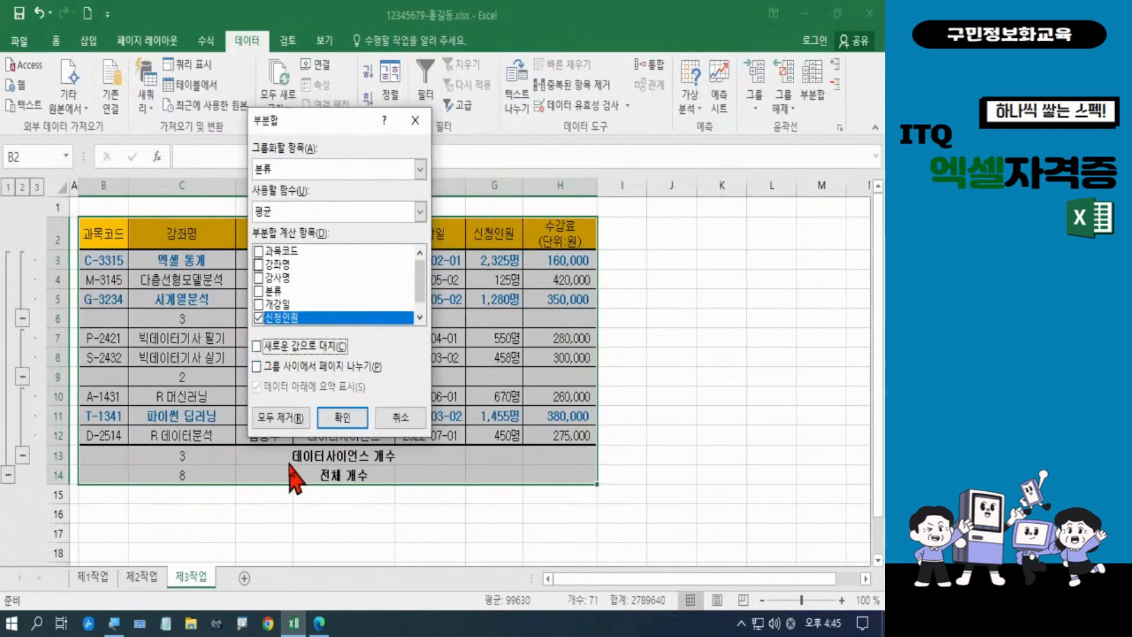
click(342, 417)
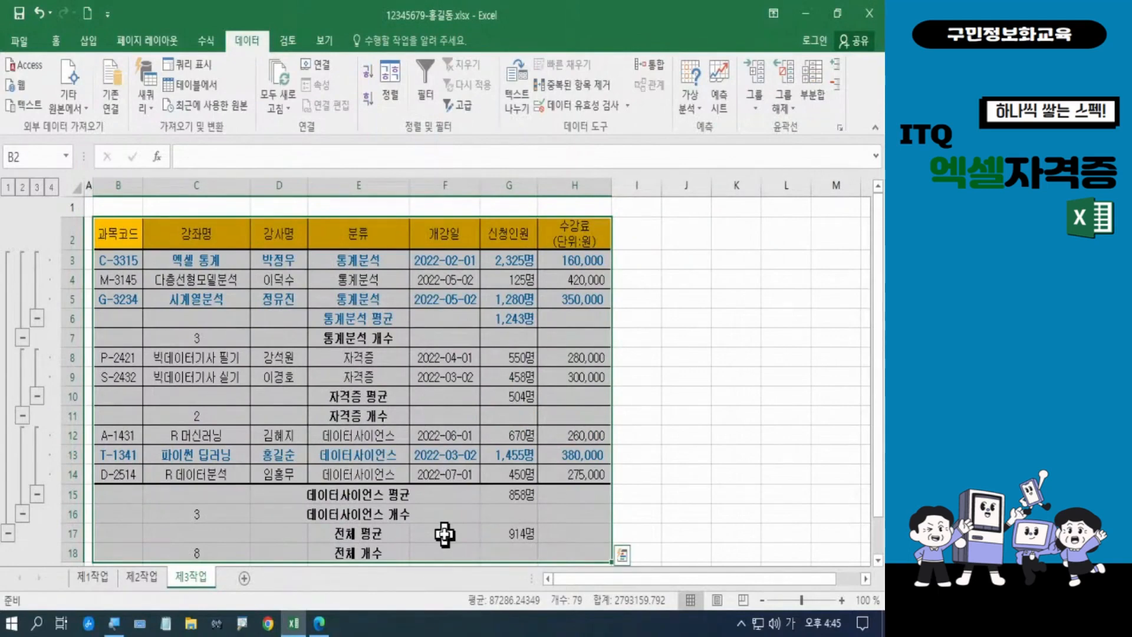
click(444, 534)
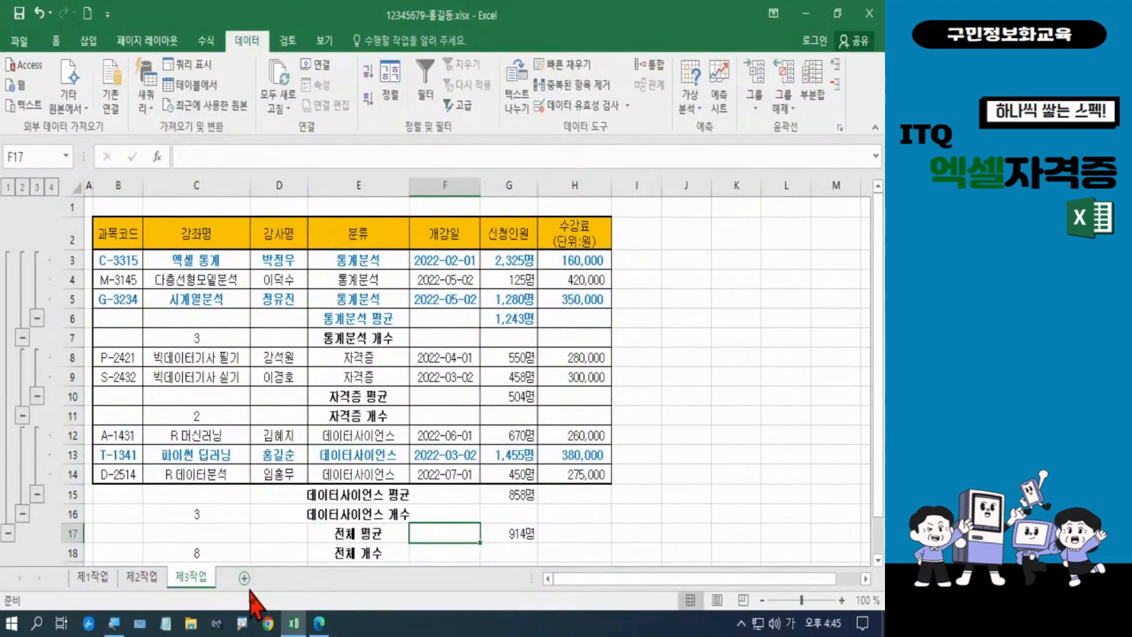
Switch to the exam PDF in Edge and read the 제3작업 condition about the outline (윤곽)
click(320, 623)
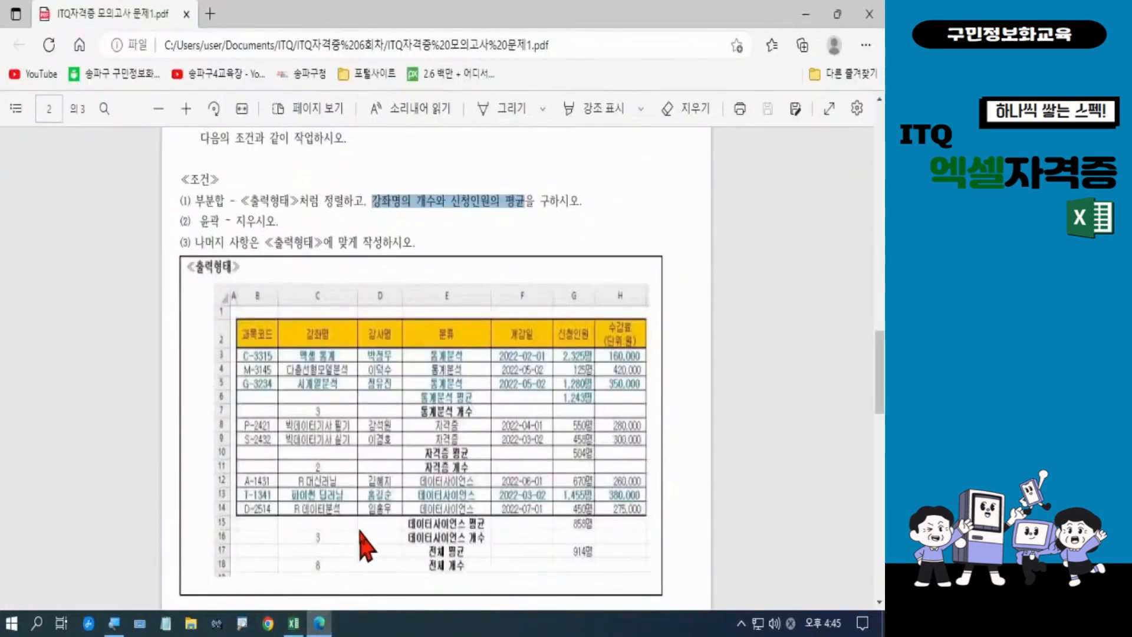
click(202, 222)
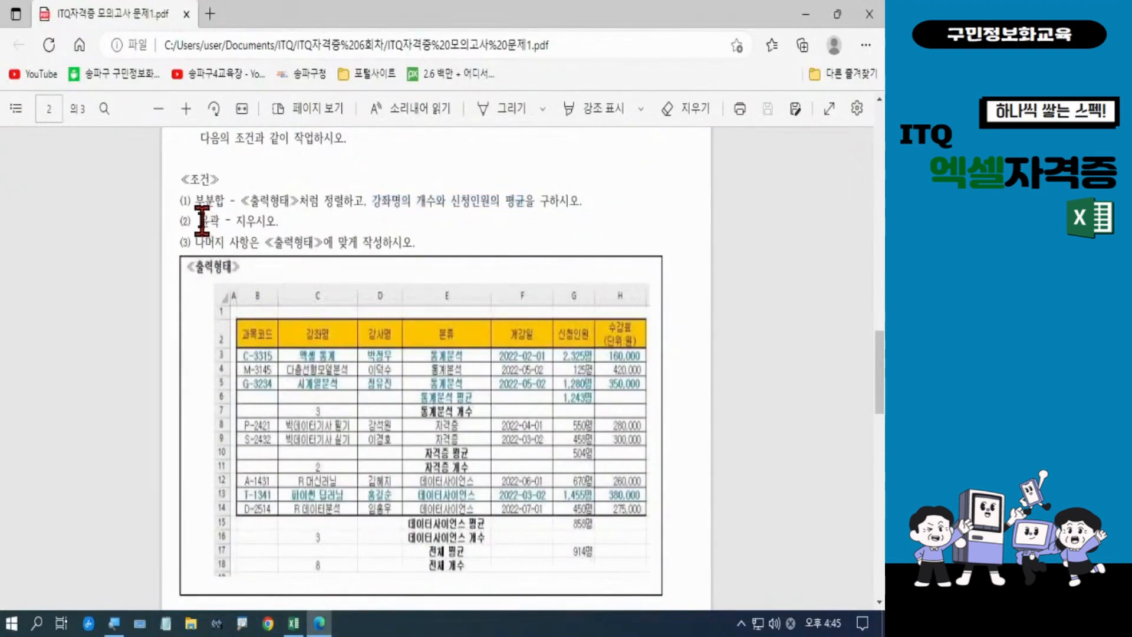
drag(202, 222, 278, 220)
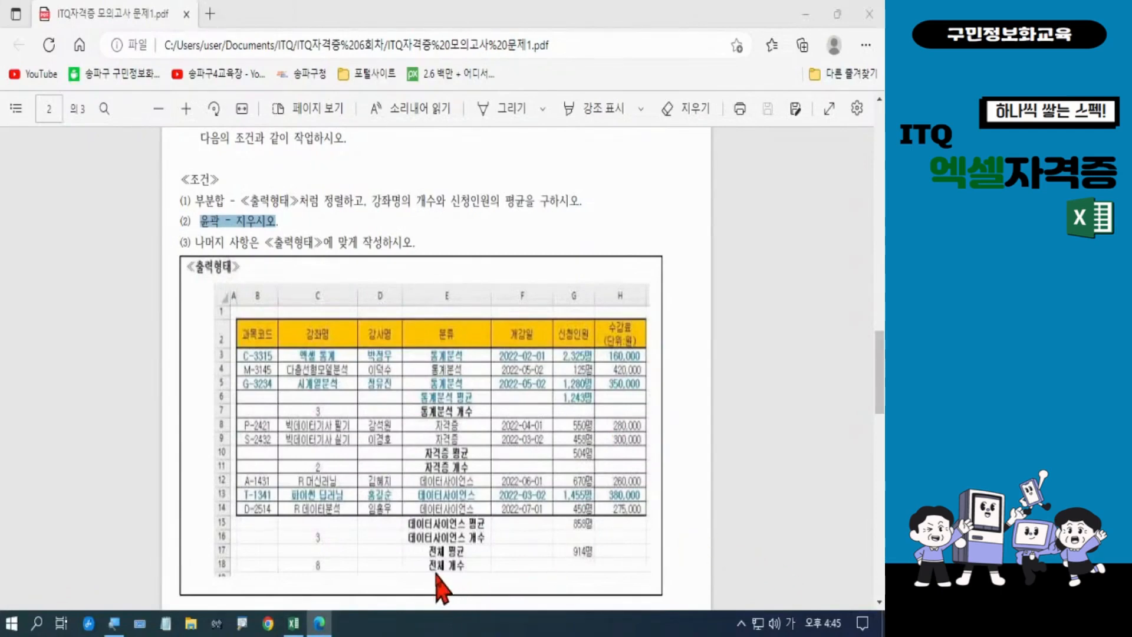
Return to Excel and clear the outline (윤곽 지우기) from the 제3작업 sheet's subtotaled data
click(294, 623)
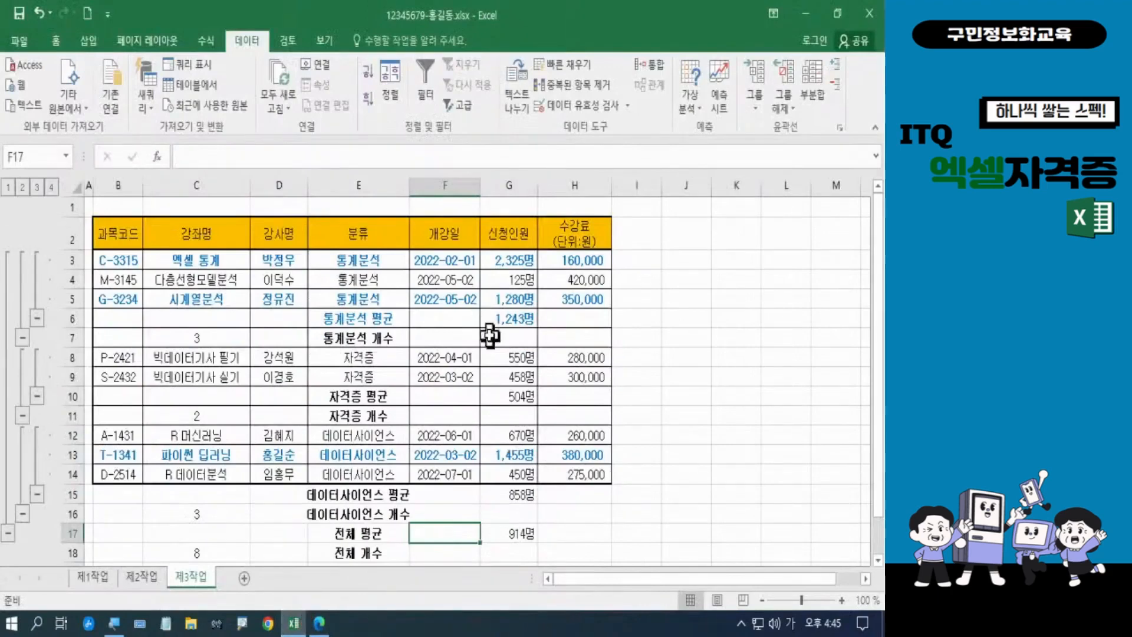
click(788, 106)
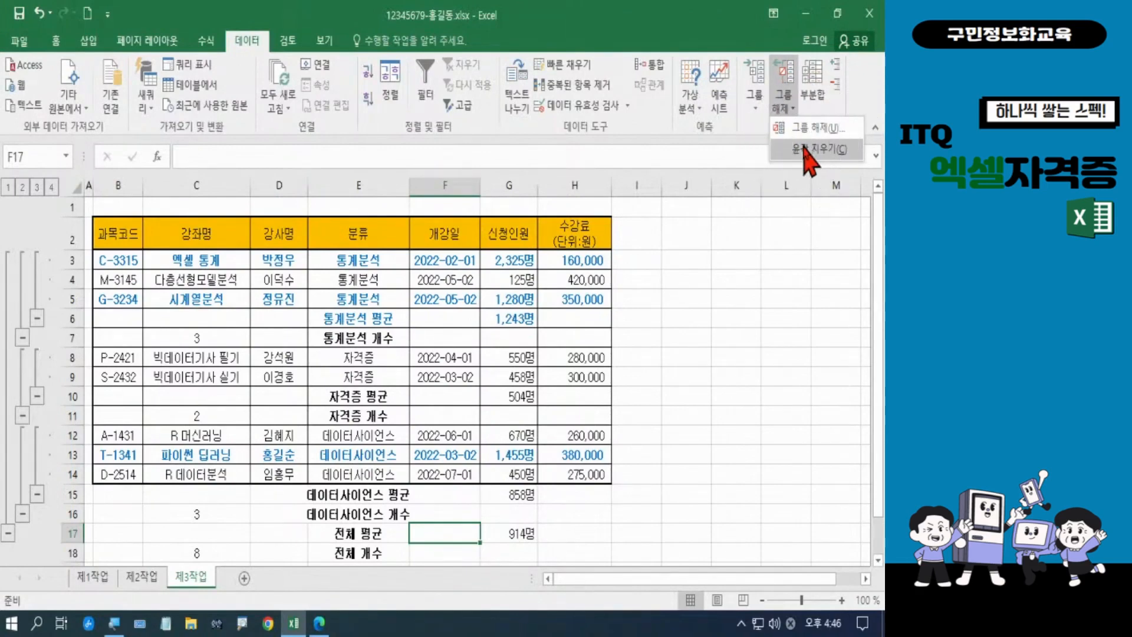
click(804, 150)
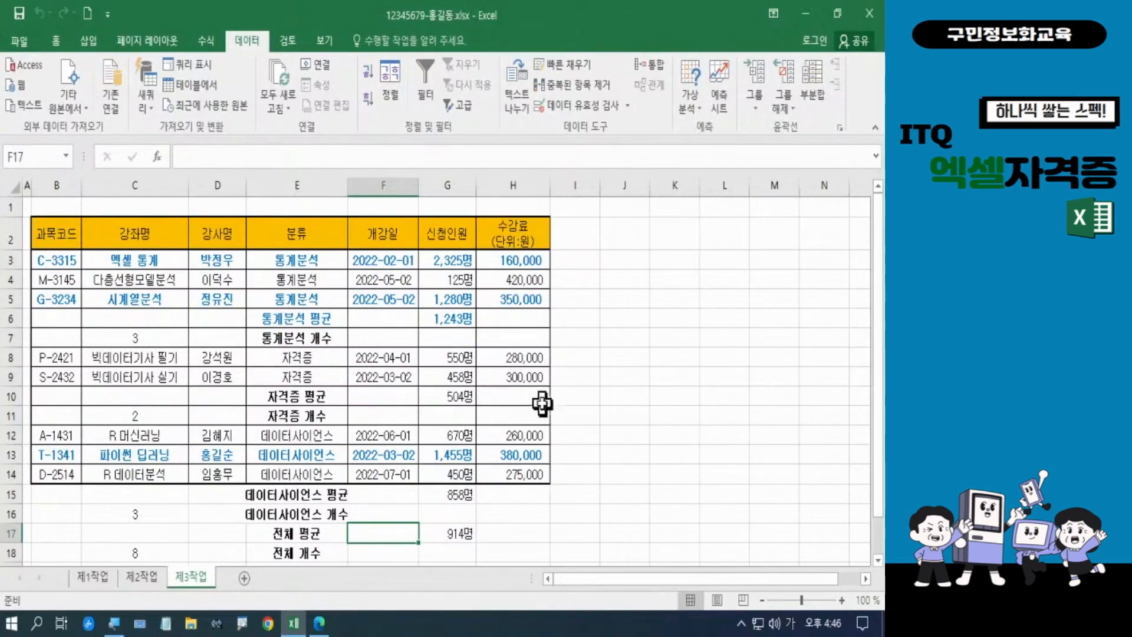
Compare the 제3작업 sheet side by side with the output form in the exam PDF in Edge, and save the Excel workbook
click(319, 623)
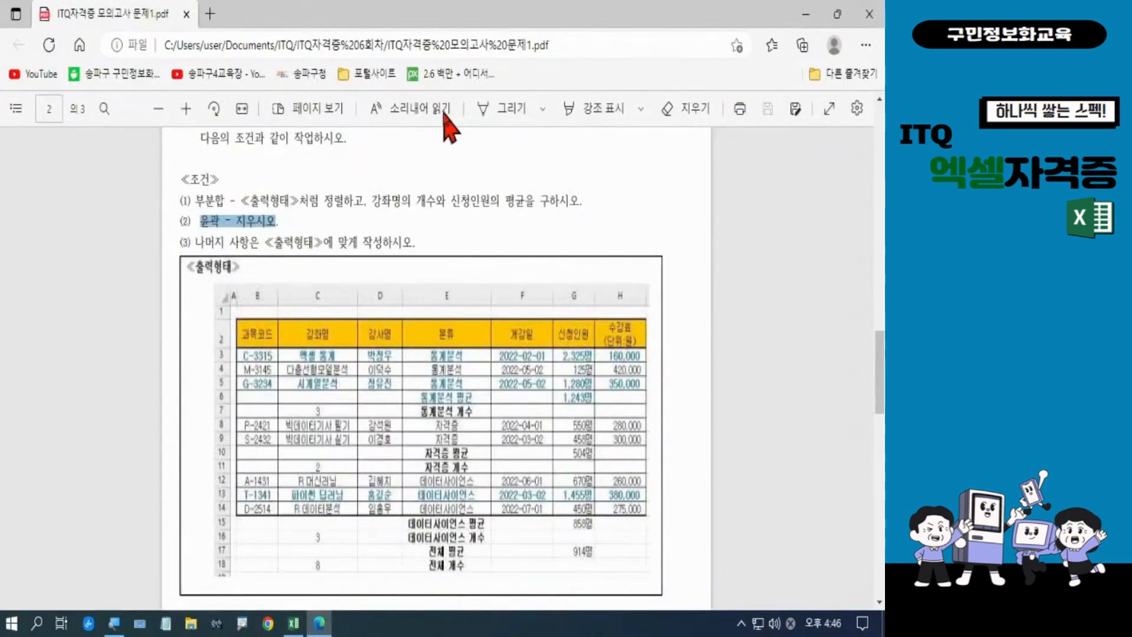
drag(439, 17, 723, 11)
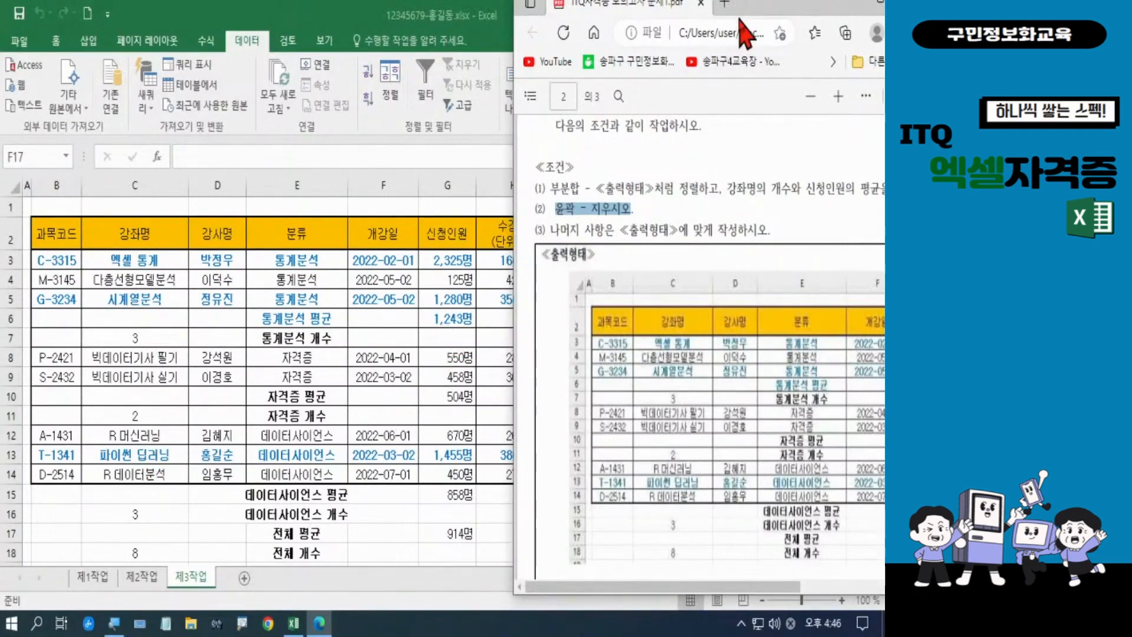
drag(748, 12, 688, 32)
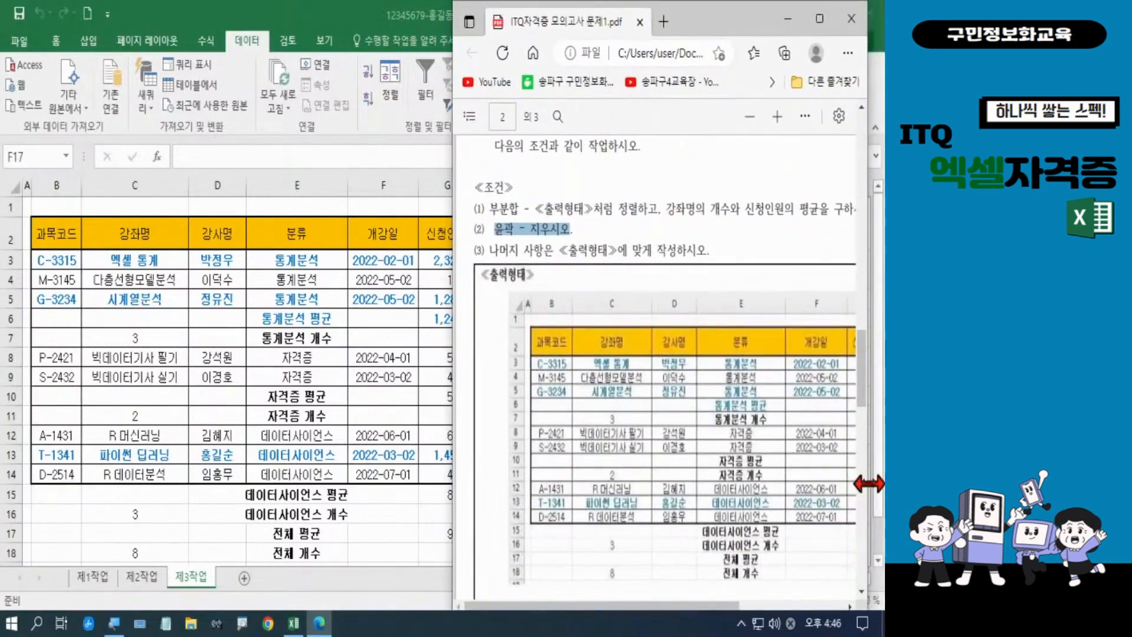
drag(697, 24, 218, 22)
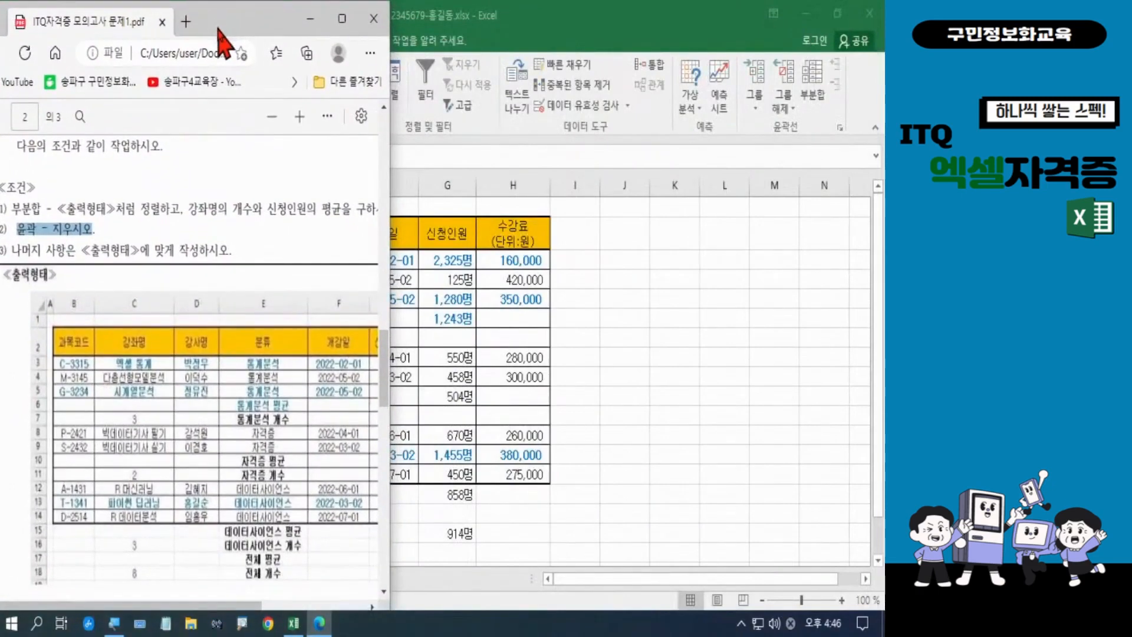
drag(388, 462, 472, 462)
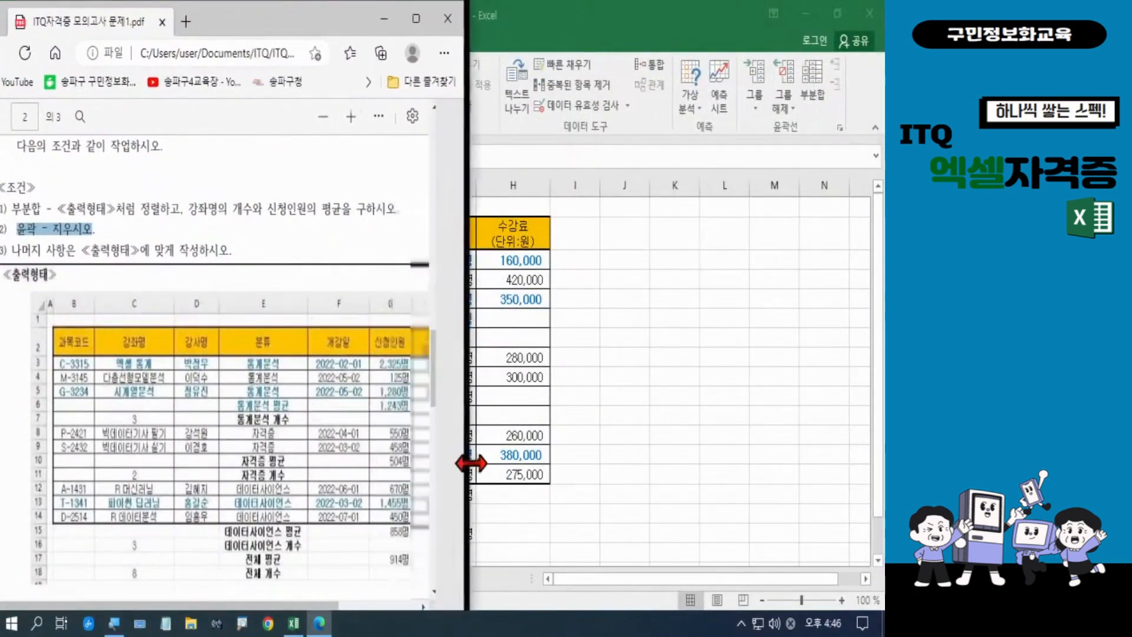
drag(313, 20, 219, 23)
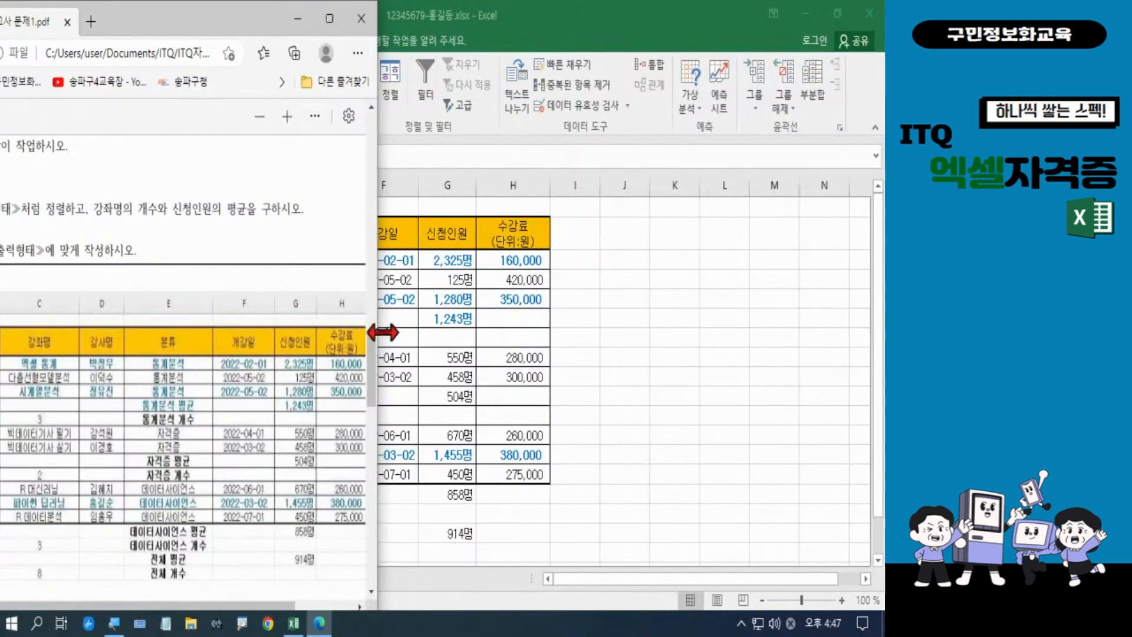
click(297, 18)
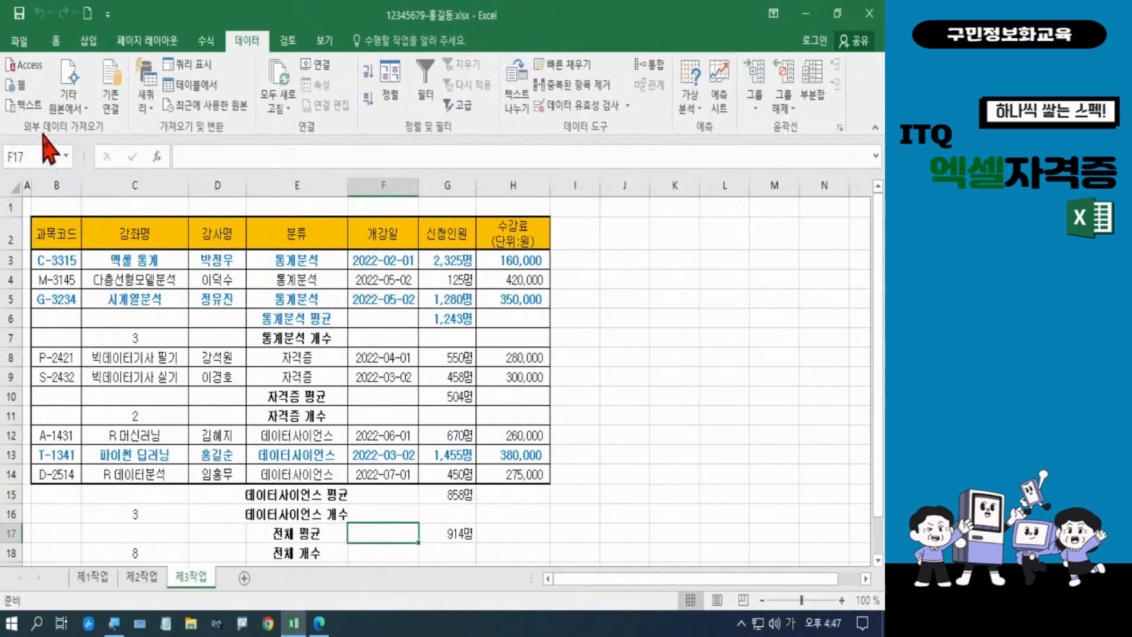
click(17, 18)
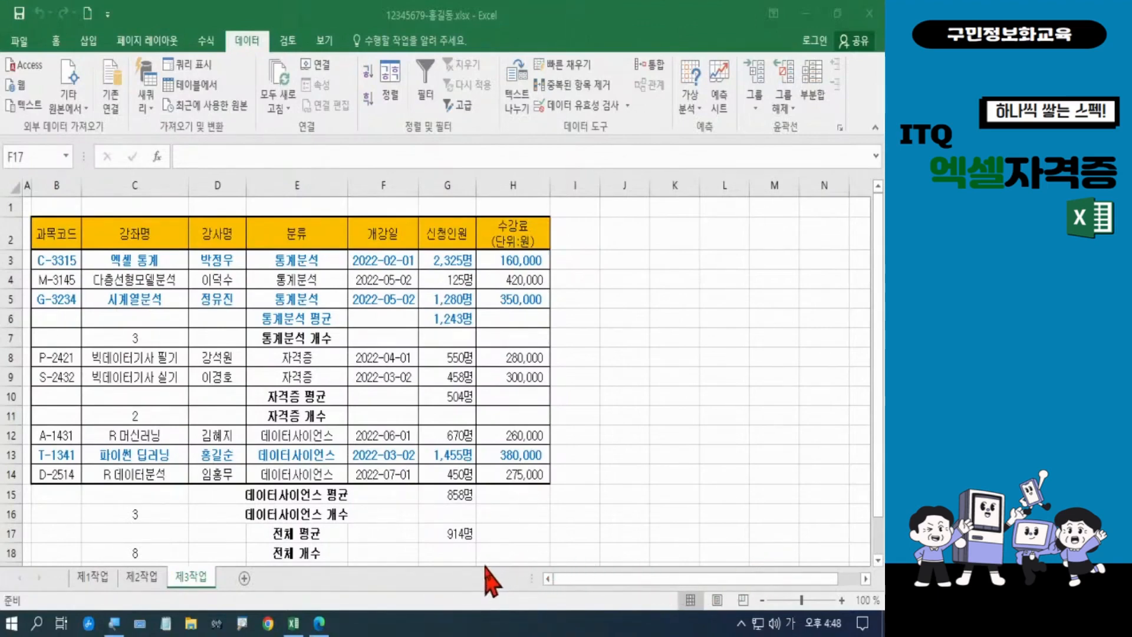
Switch to the exam PDF in Edge, maximize it, and read the 제4작업 chart conditions and the chart's output form
click(319, 623)
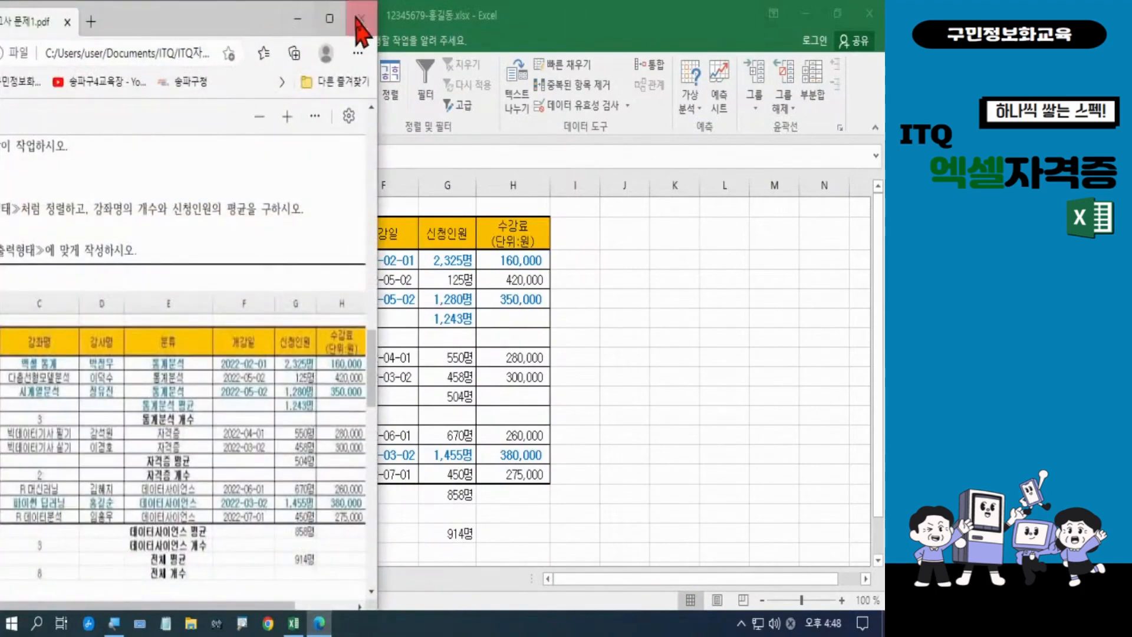
click(327, 19)
scroll(703, 250, down, 8)
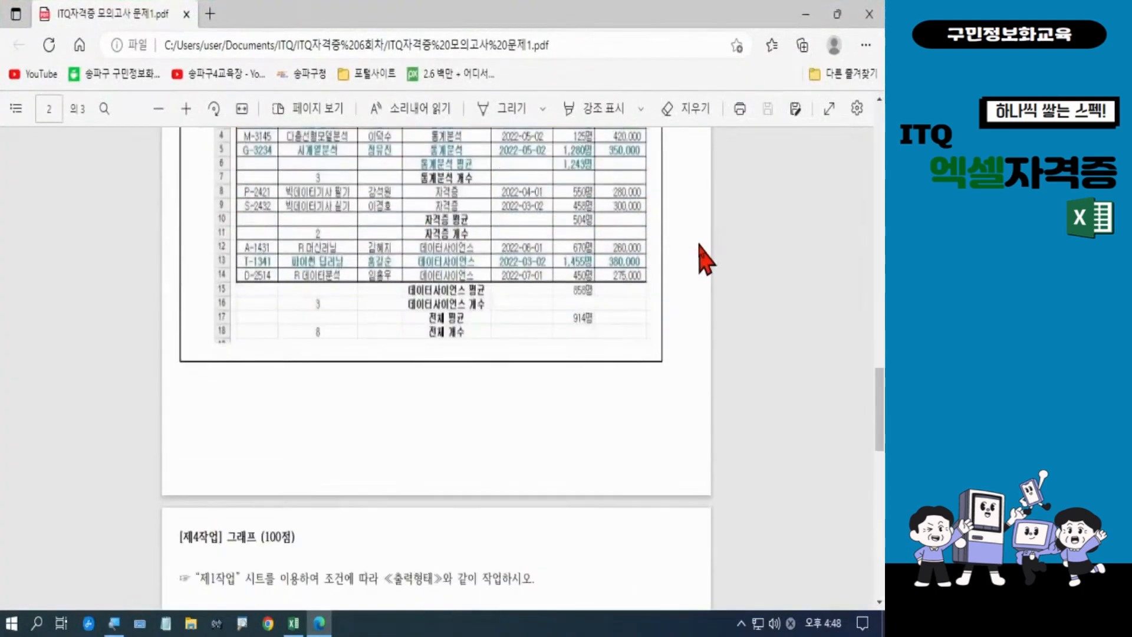
scroll(704, 258, down, 3)
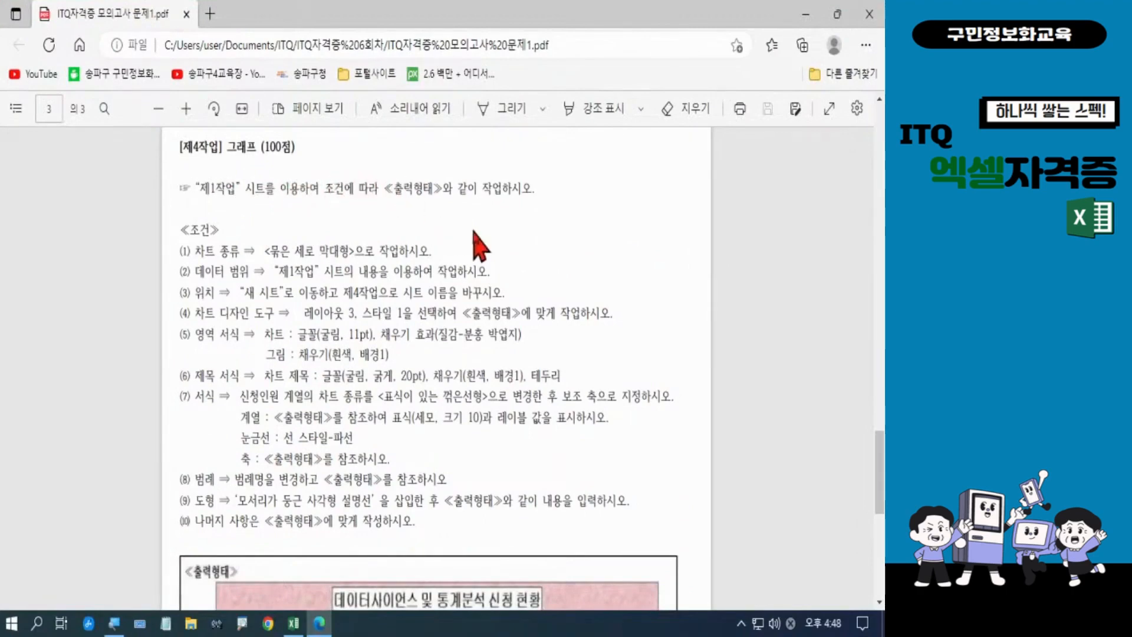
scroll(539, 247, down, 1)
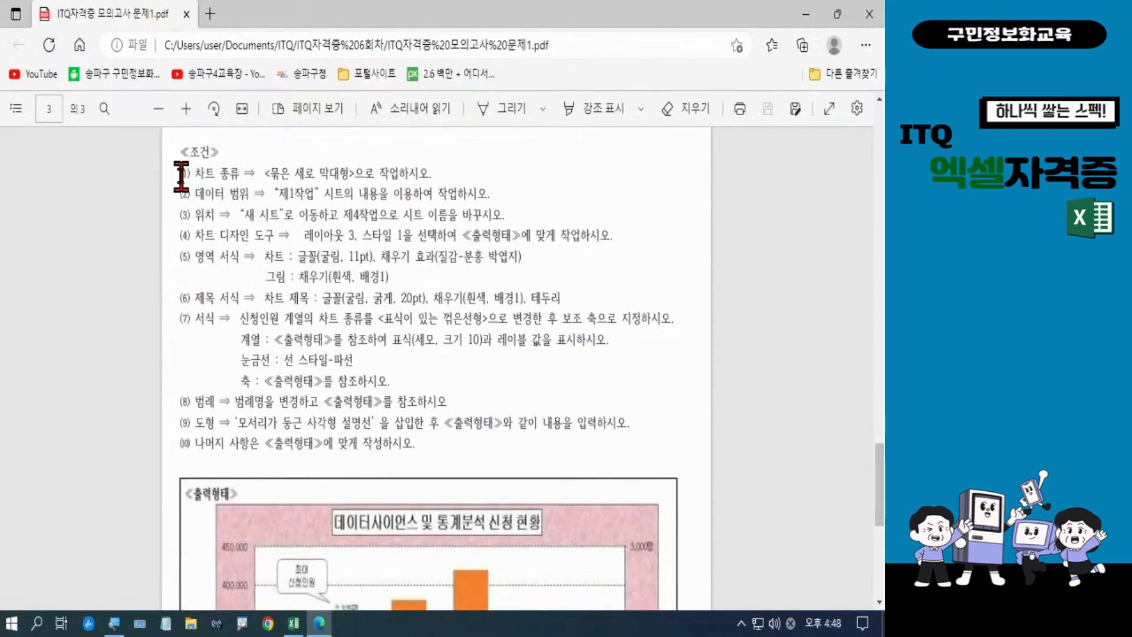
drag(181, 174, 639, 235)
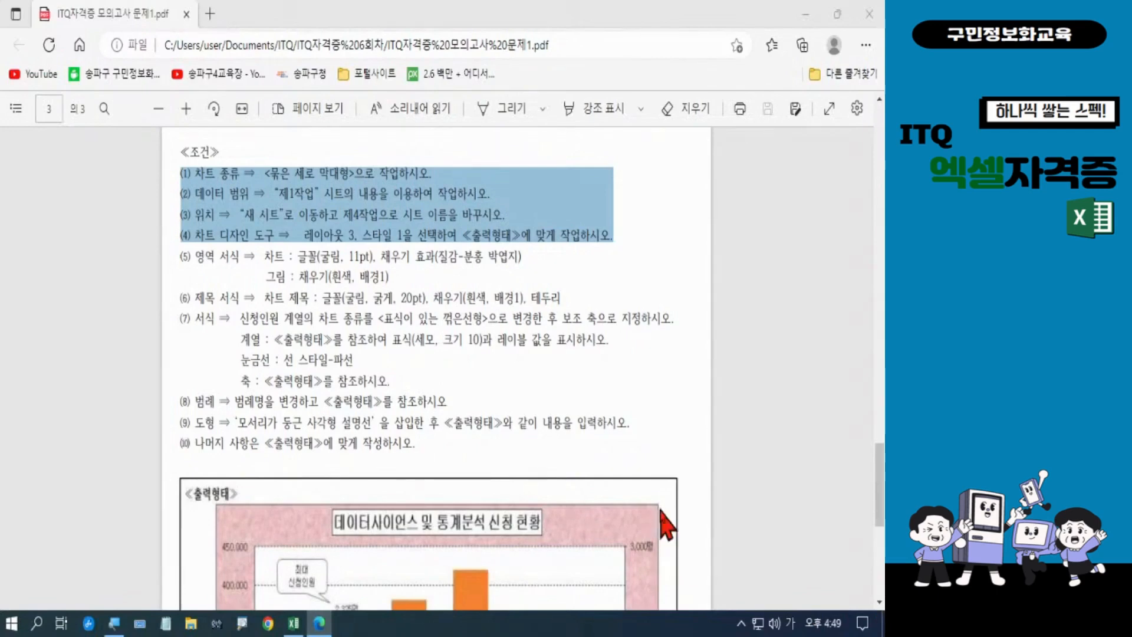
click(734, 453)
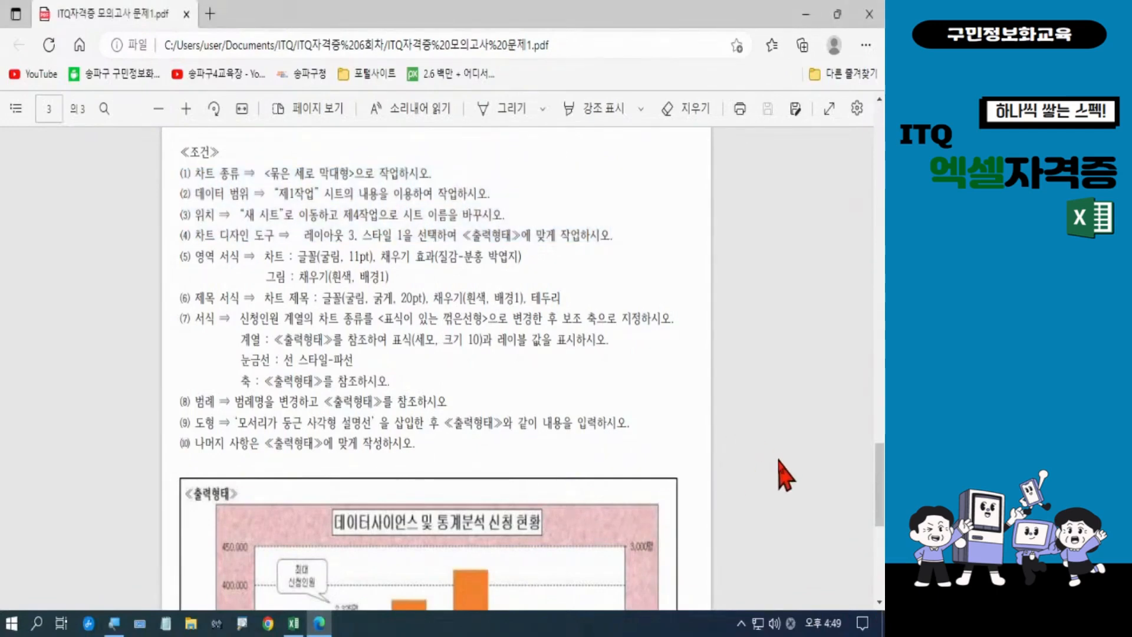
drag(878, 477, 882, 537)
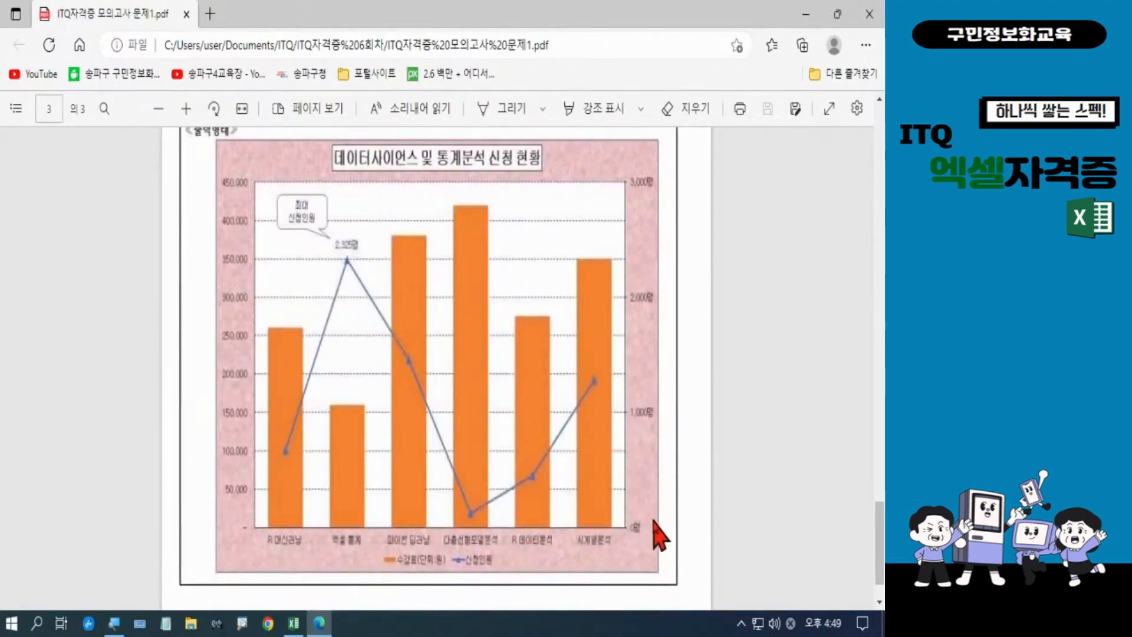
scroll(654, 534, down, 1)
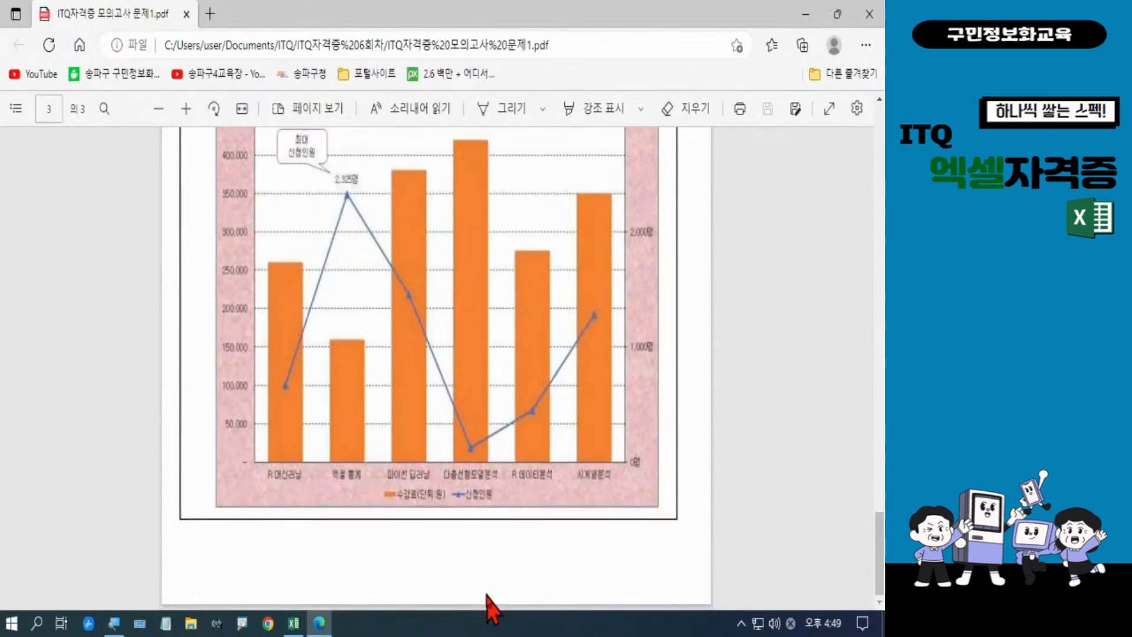
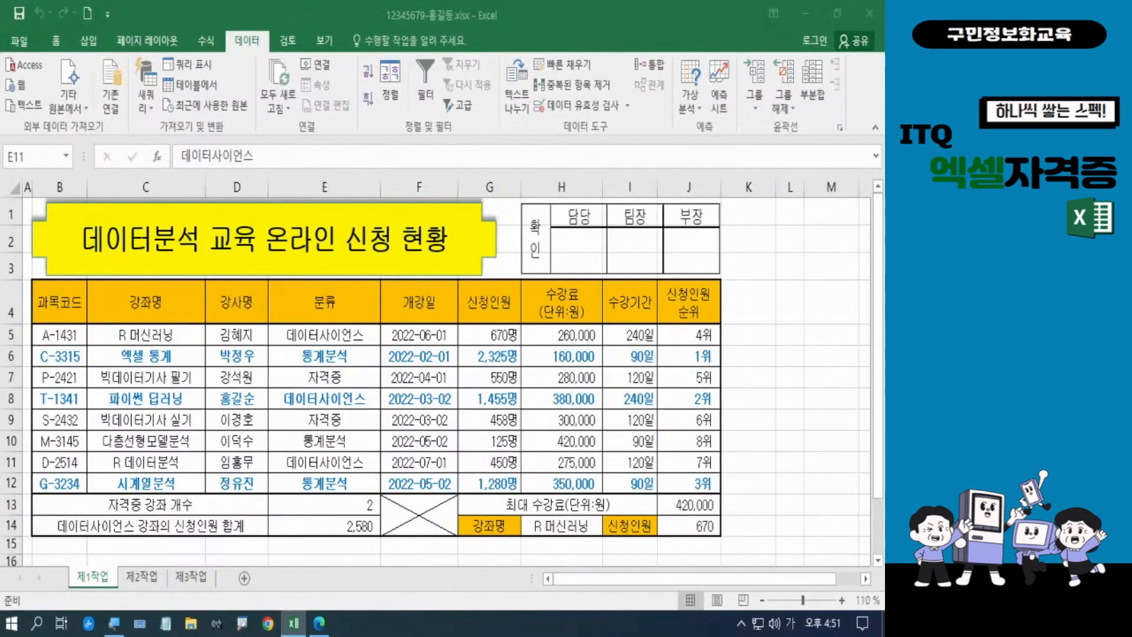
On Excel's 제1작업 sheet, insert a 2D clustered column chart (묶은 세로 막대형) from C4:C12 and G4:H12
click(155, 320)
drag(154, 298, 156, 486)
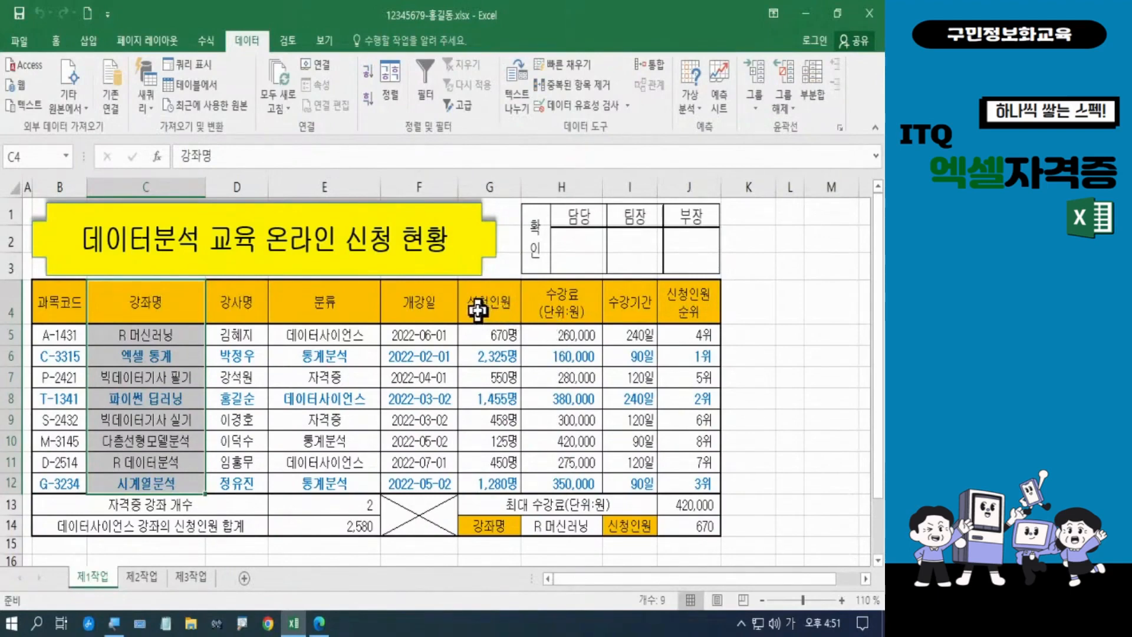
drag(478, 311, 534, 481)
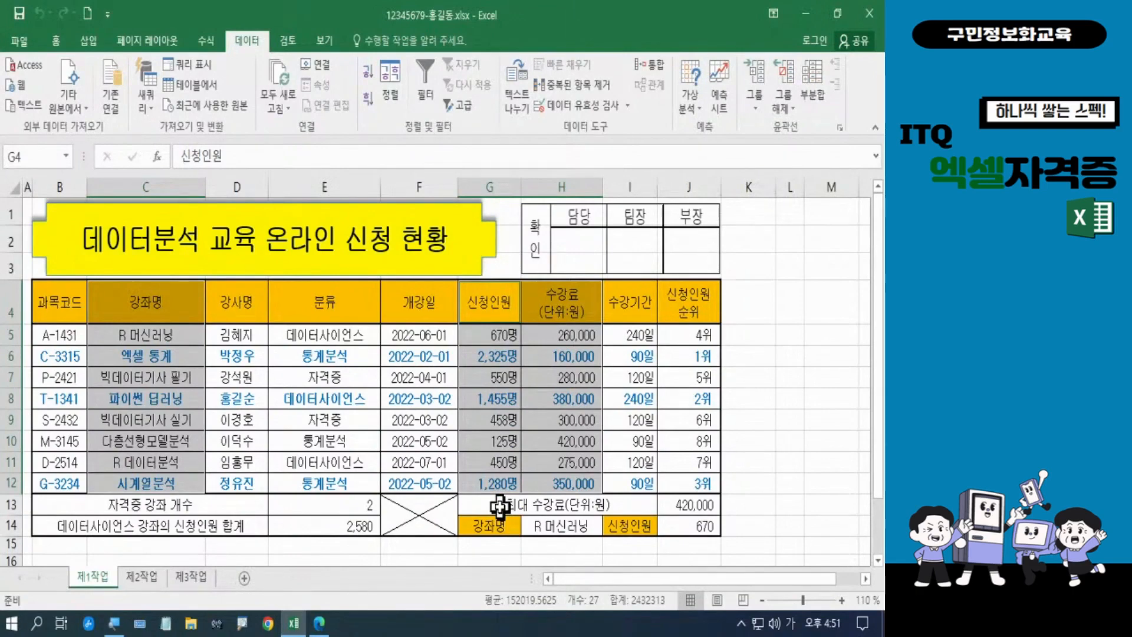
click(90, 41)
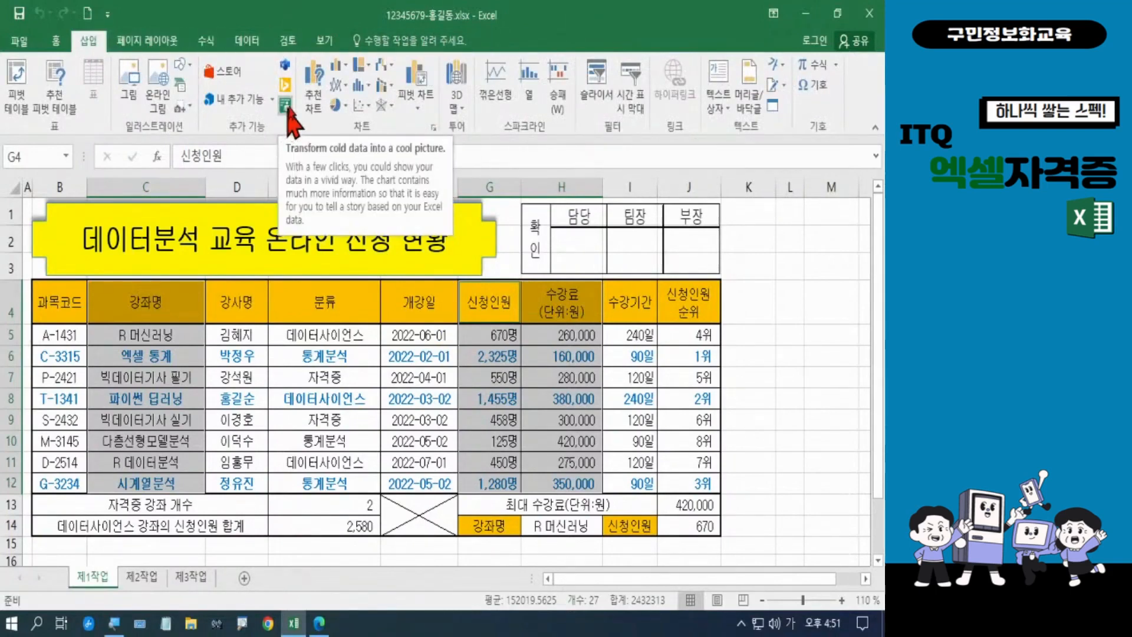
click(348, 66)
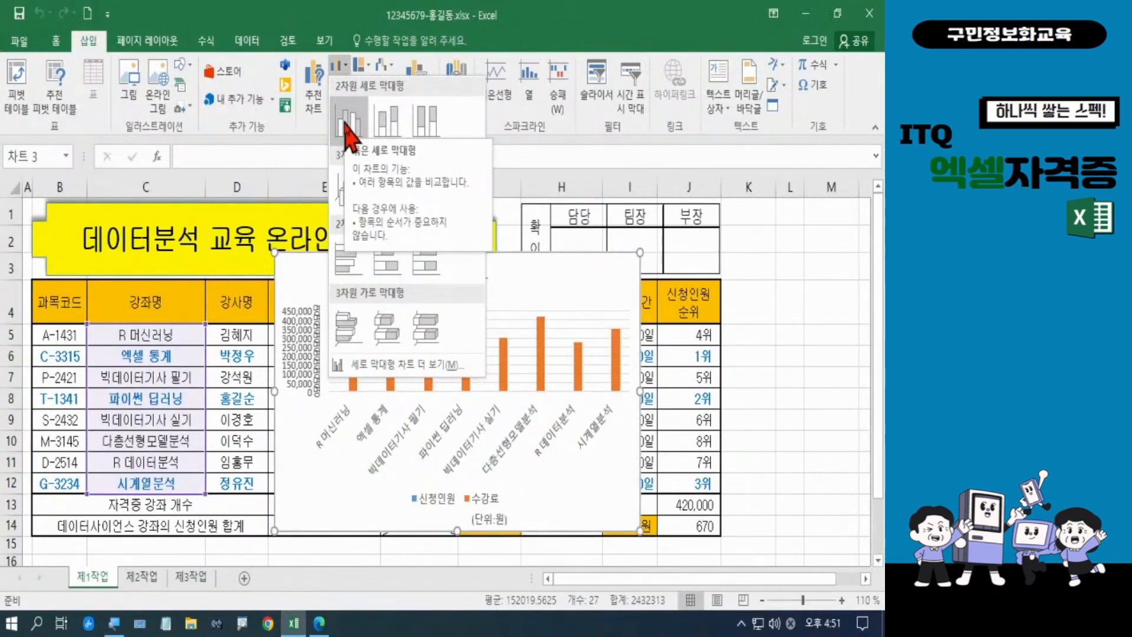
click(348, 127)
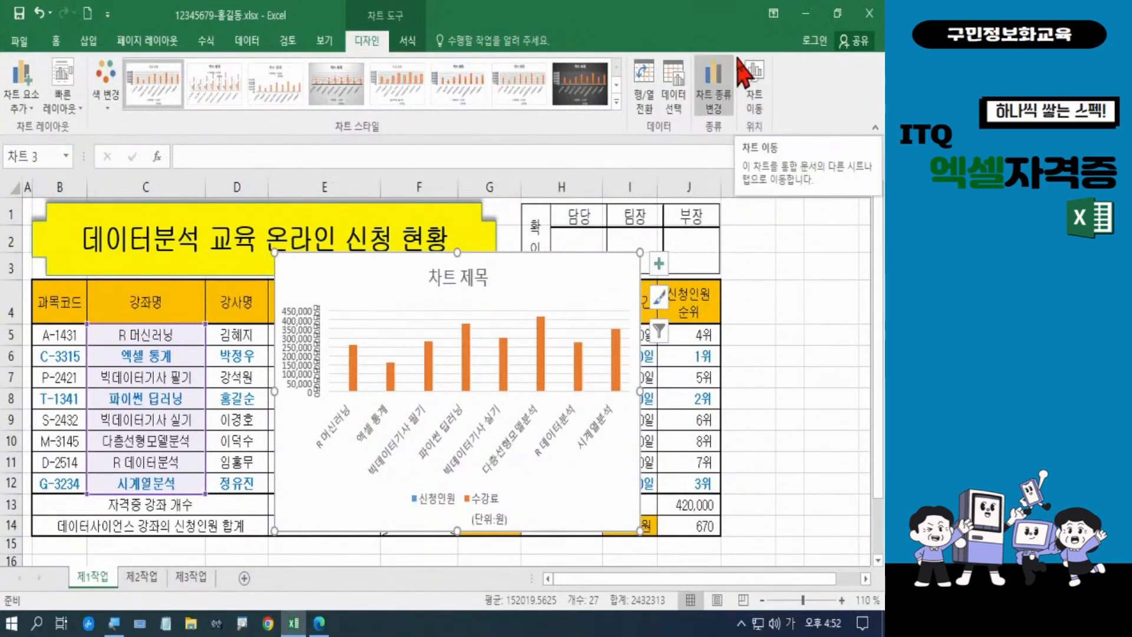
Move the chart to a new sheet named 제4작업 and place that sheet after 제3작업
click(755, 100)
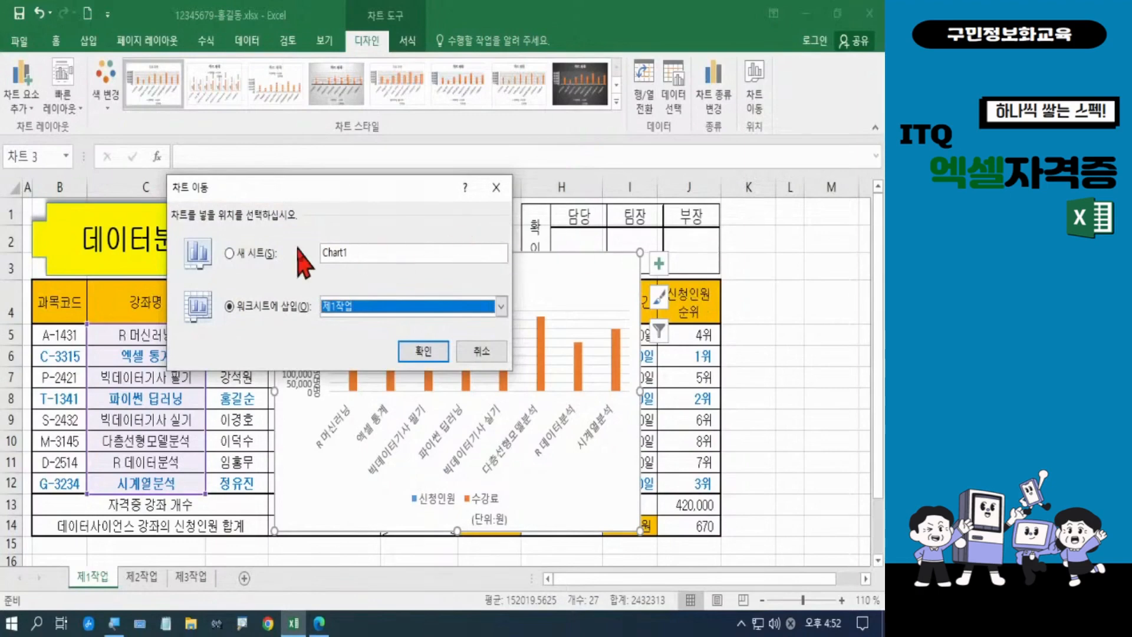
click(254, 256)
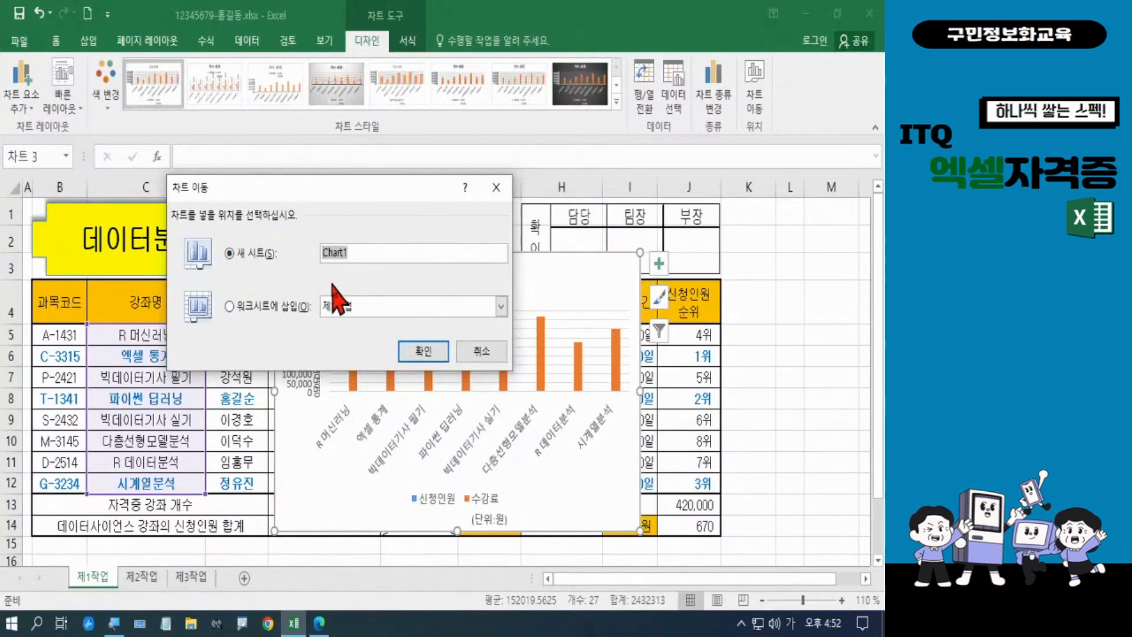
key(BackSpace)
text(ㅈㅔ4ㅈㅏㄱㅇㅓ)
click(430, 356)
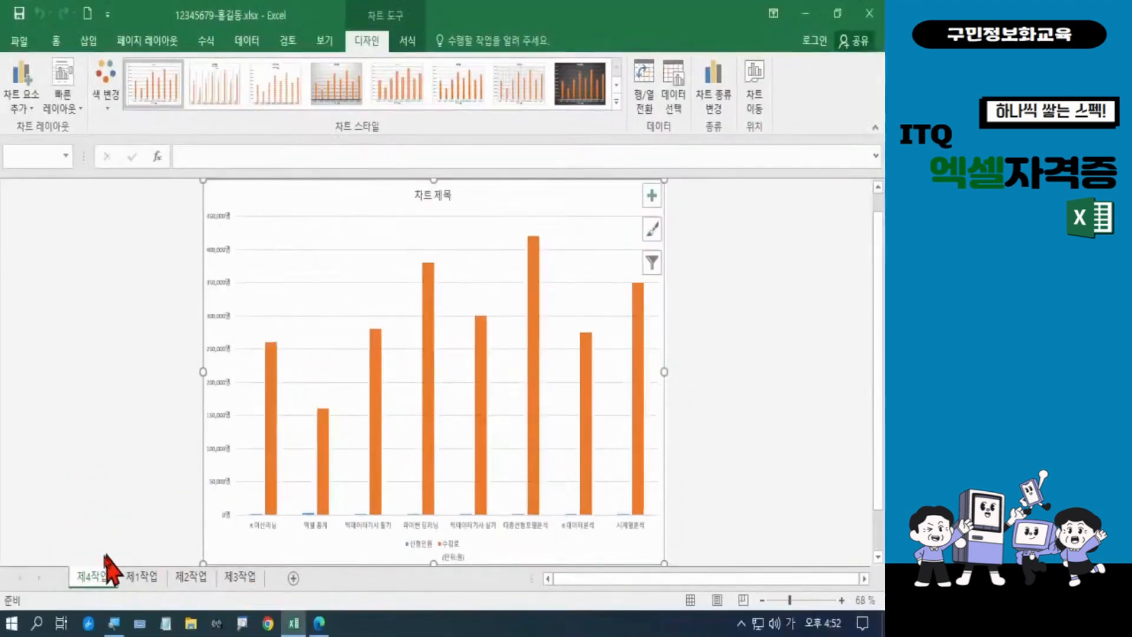
drag(99, 579, 277, 585)
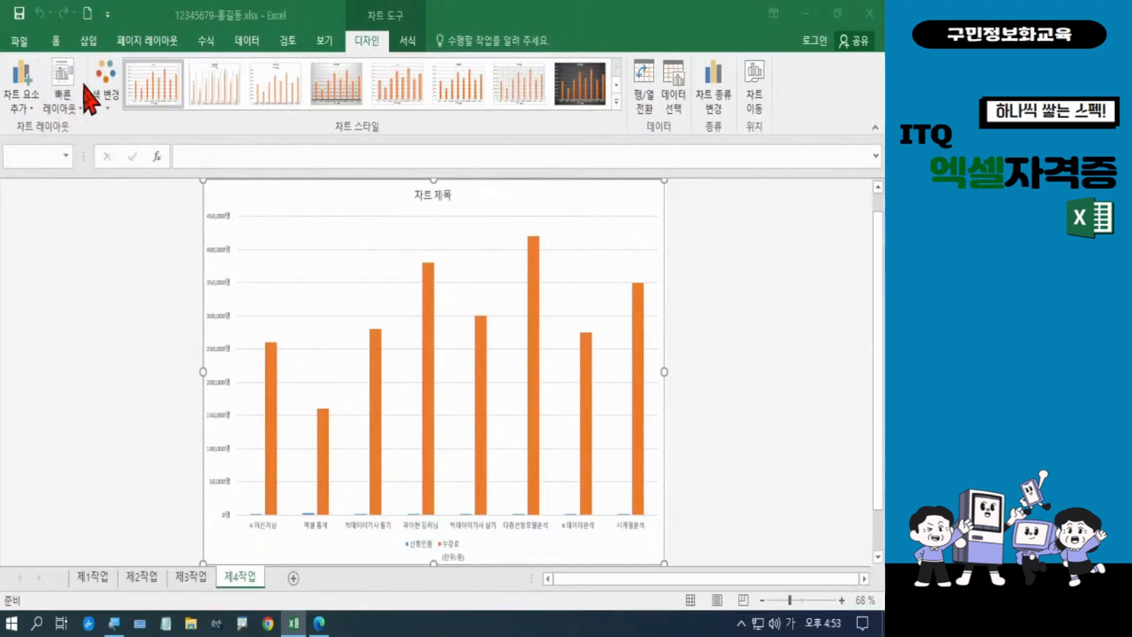
Apply quick layout 레이아웃 3 and chart style 스타일 1 to the 제4작업 chart
click(67, 114)
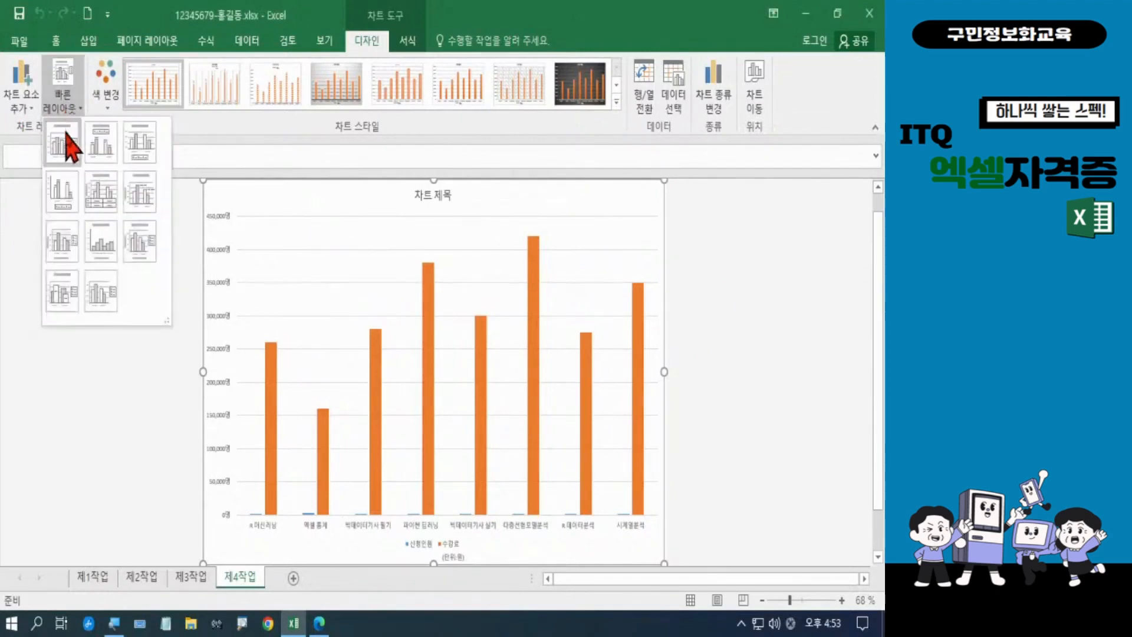
click(137, 149)
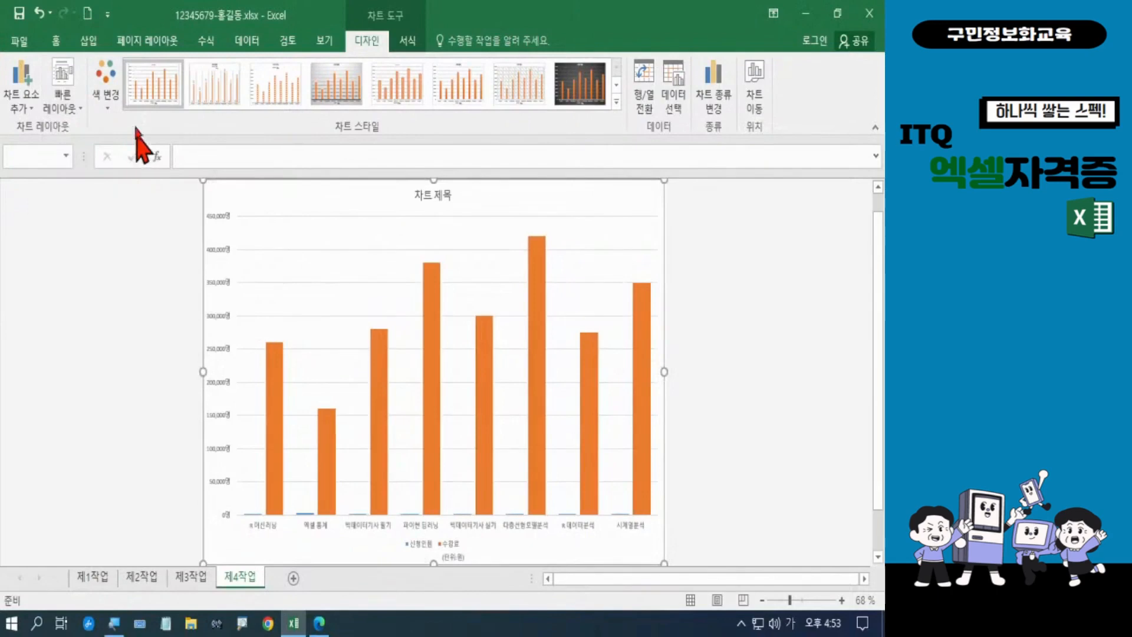
click(154, 90)
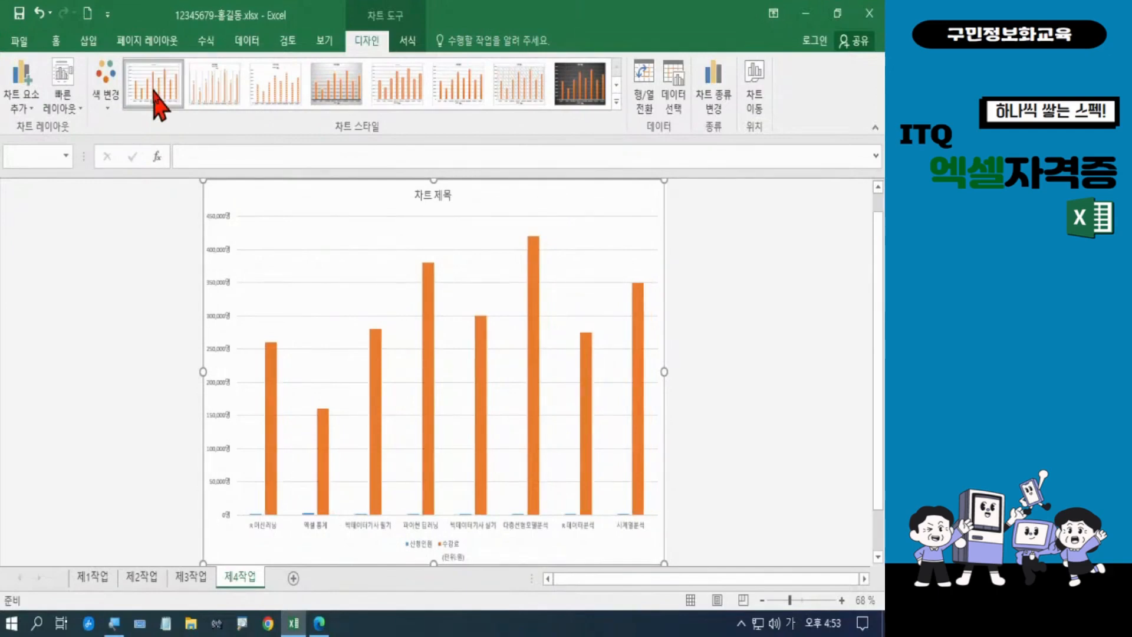
click(135, 318)
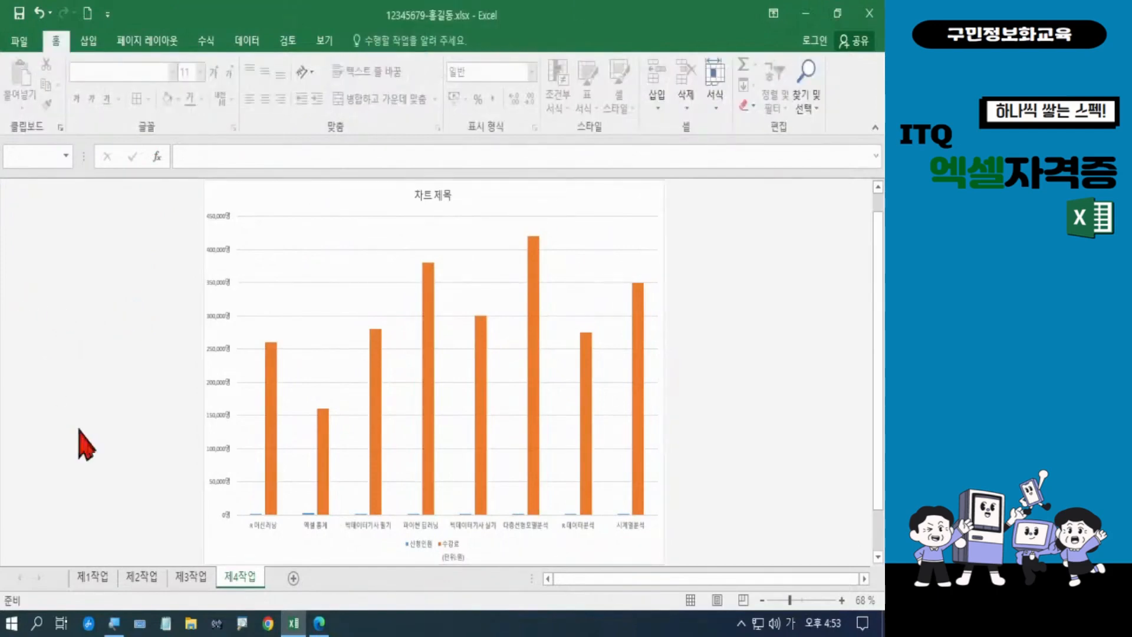
click(318, 197)
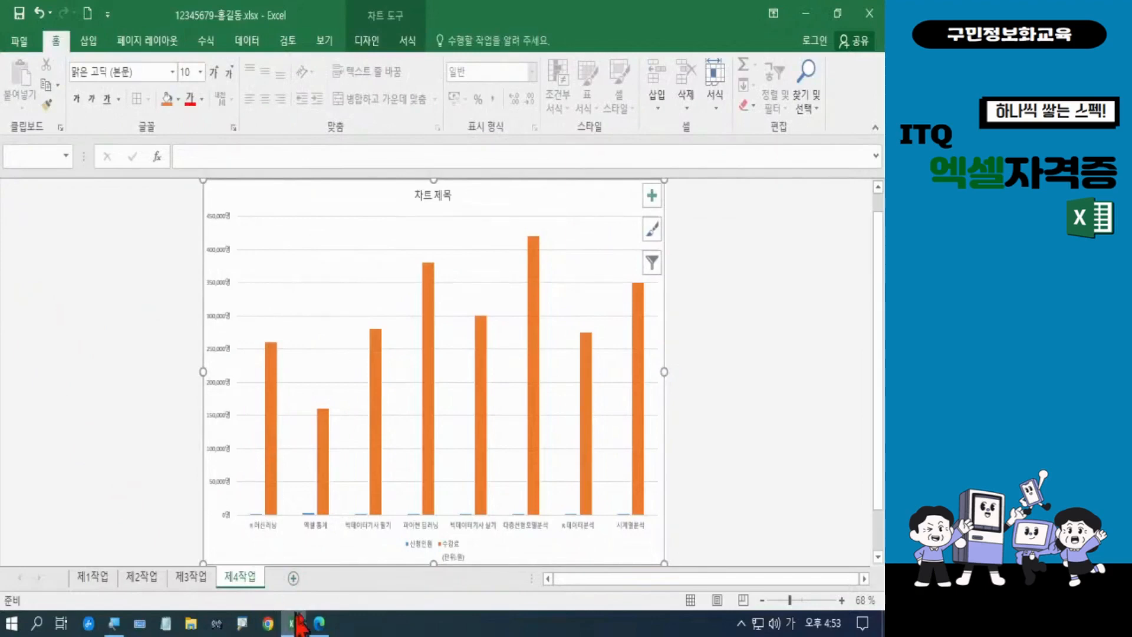
Switch to the exam PDF in Edge, read the 영역 서식 condition (5) for the chart and plot areas, and return to Excel
click(319, 623)
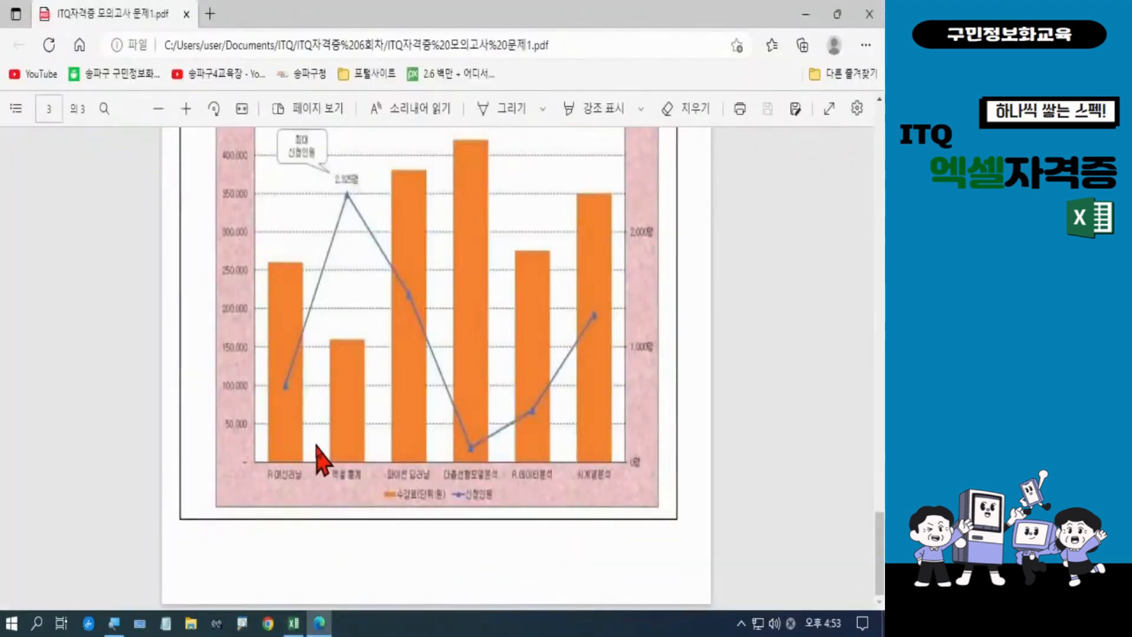
scroll(319, 460, up, 8)
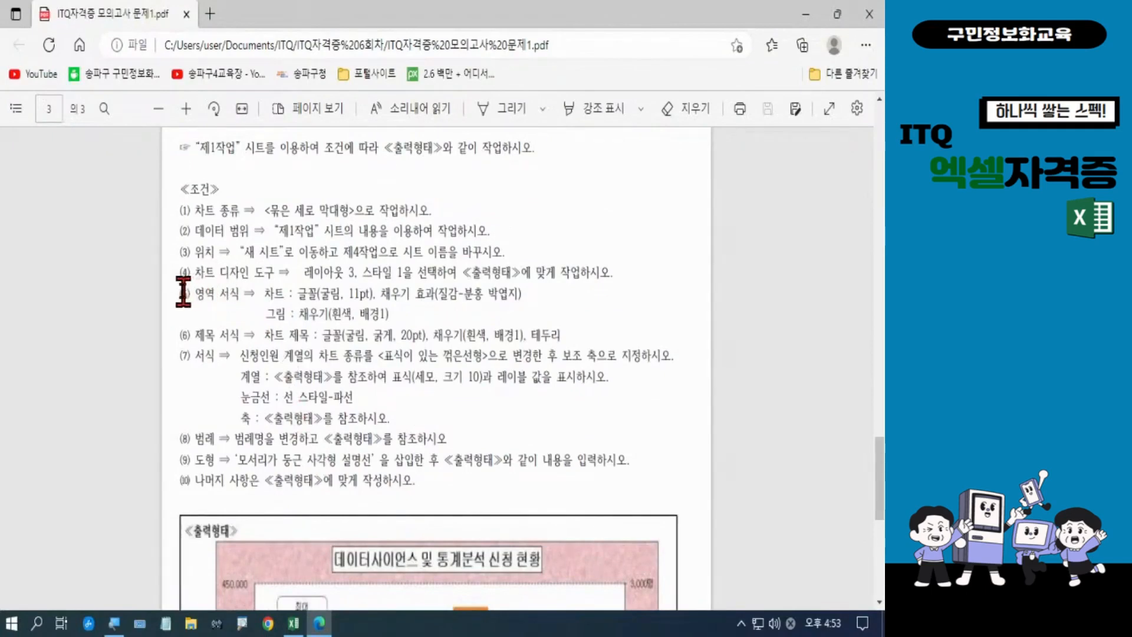
drag(181, 291, 403, 318)
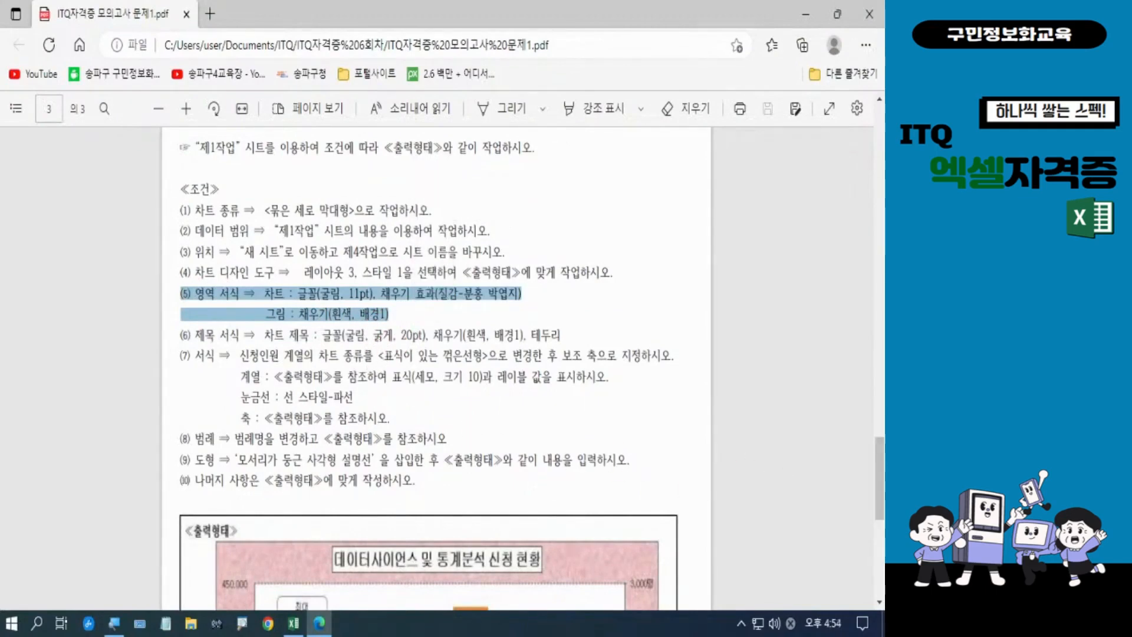
key(alt+Tab)
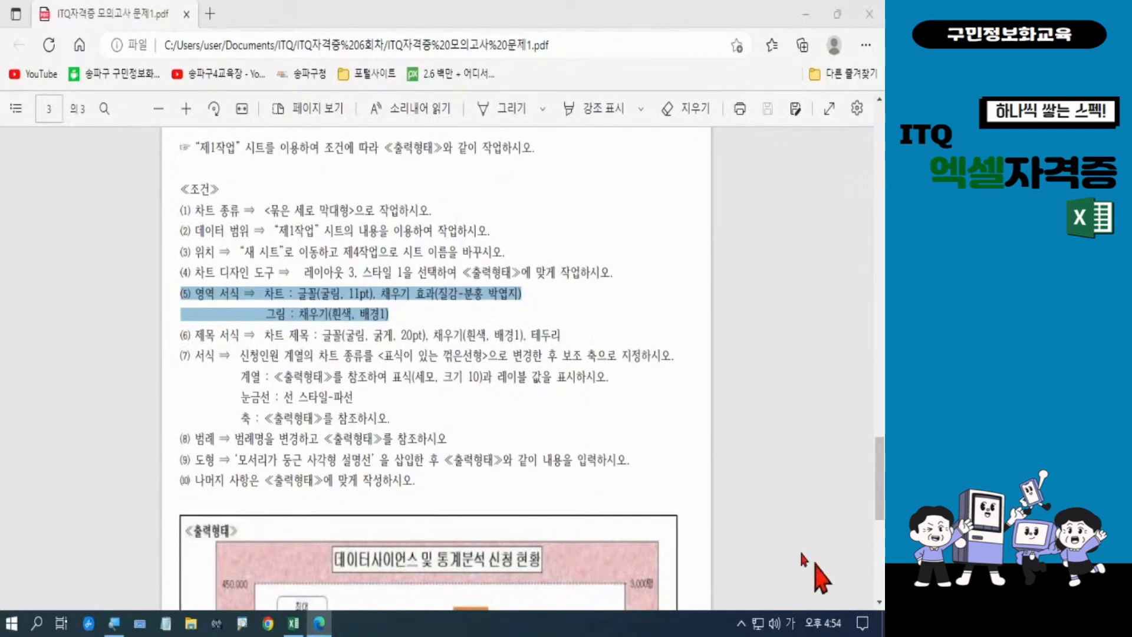
click(293, 622)
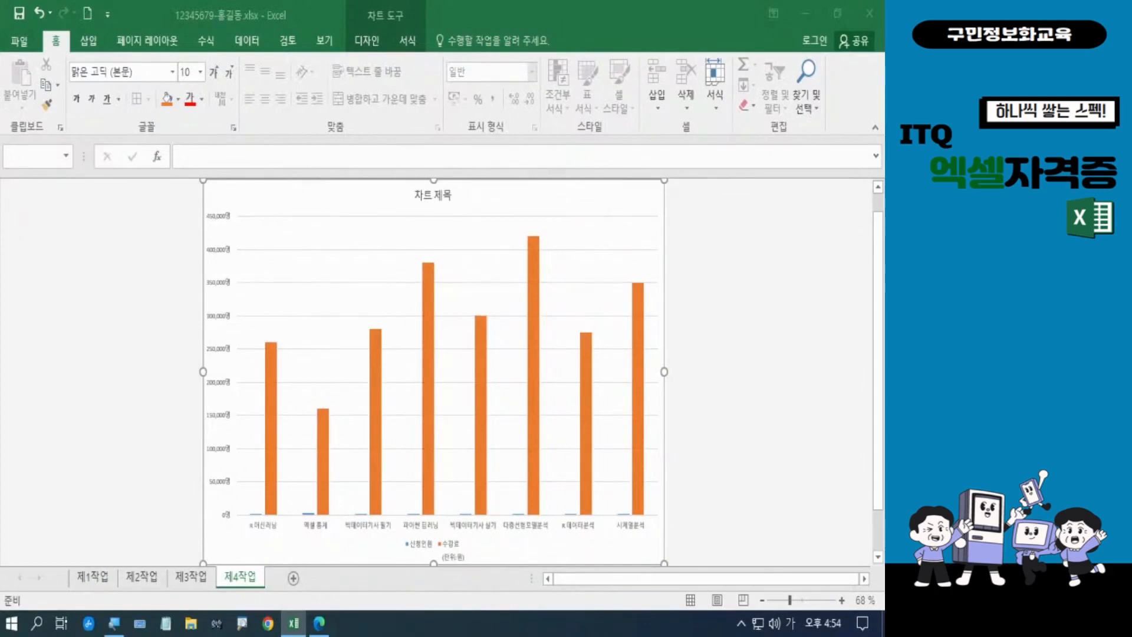
Open the chart area's fill options on the 제4작업 sheet and set the whole chart's font to 굴림, size 11
click(566, 194)
right_click(566, 194)
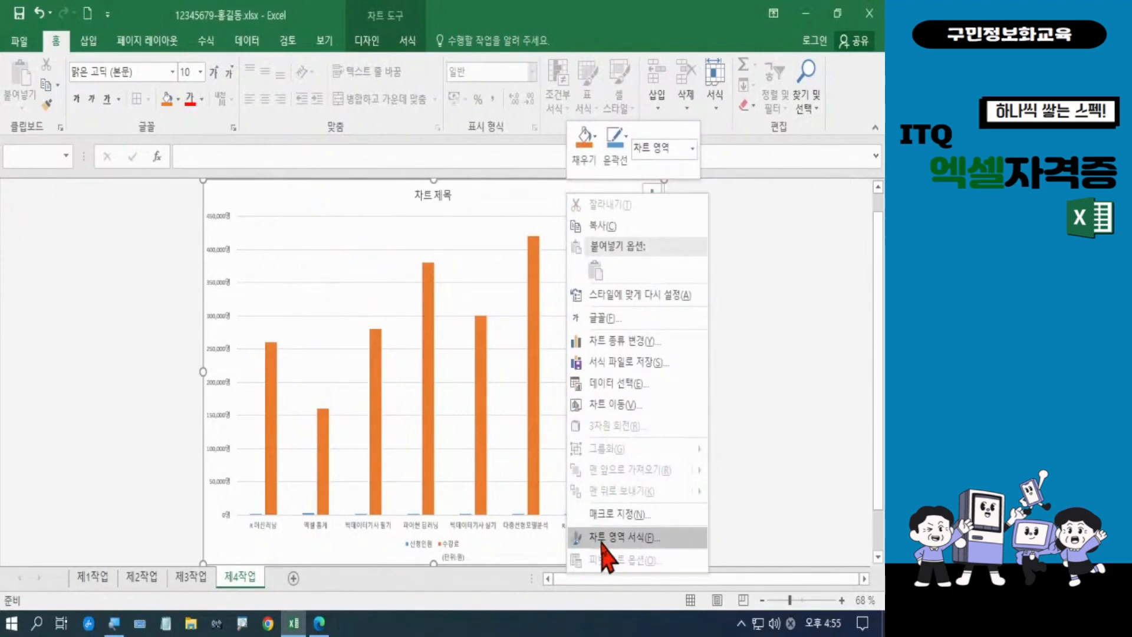
click(619, 537)
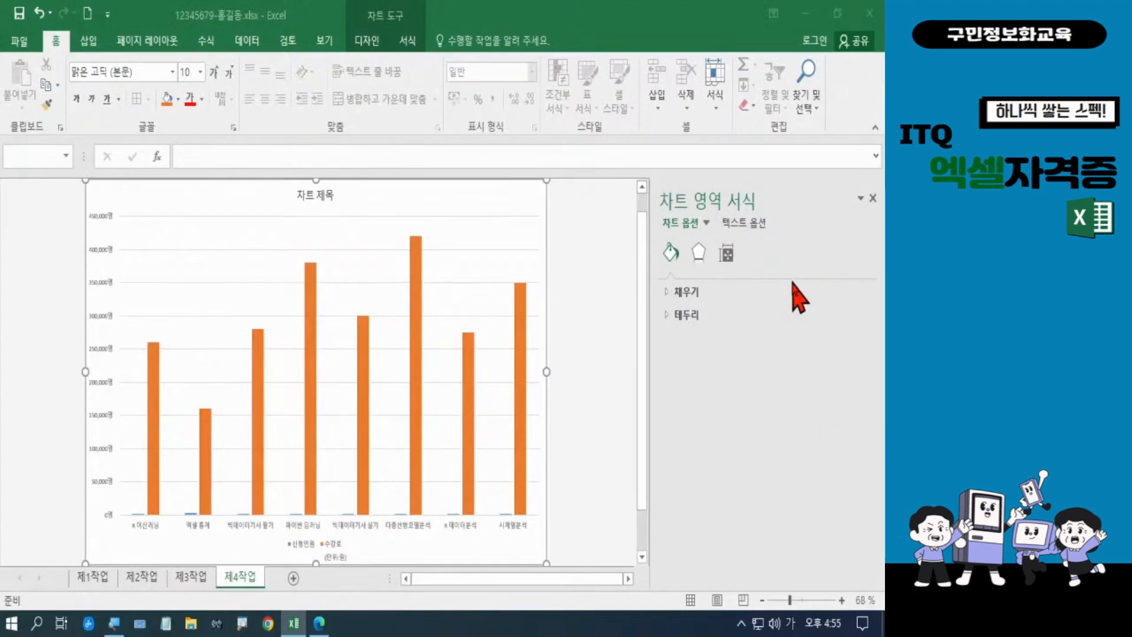
click(696, 296)
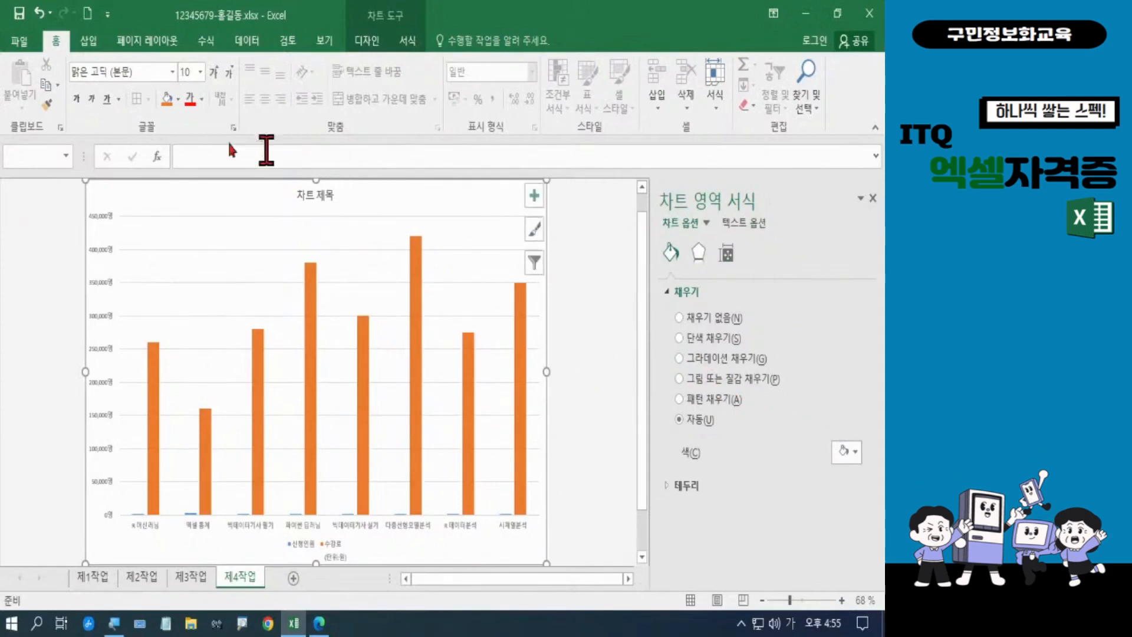
click(115, 71)
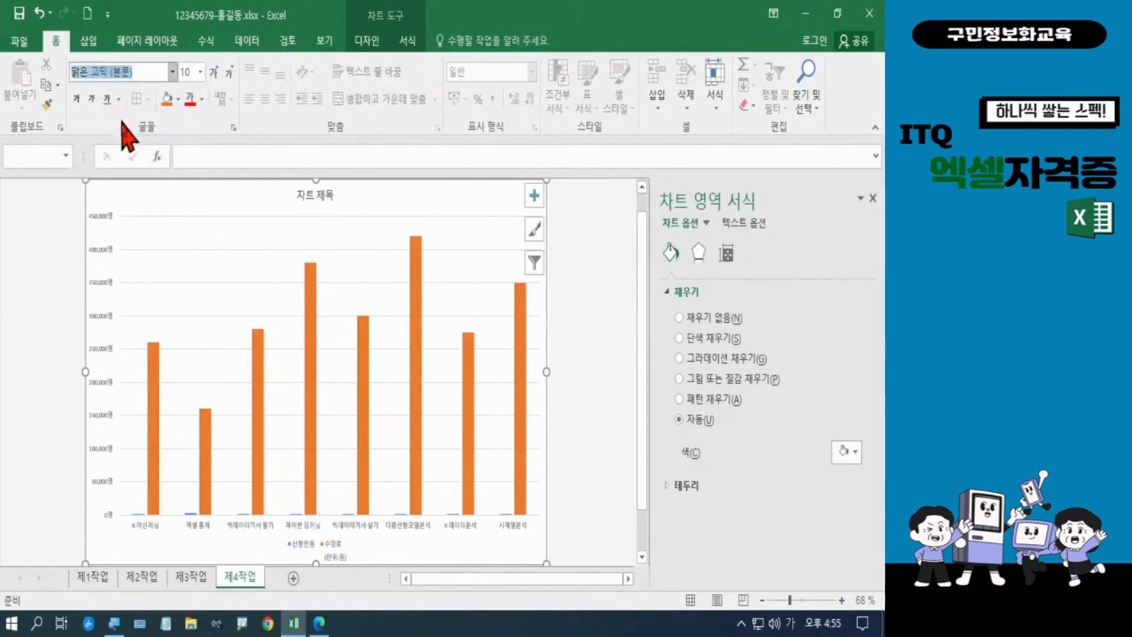
text(굴림)
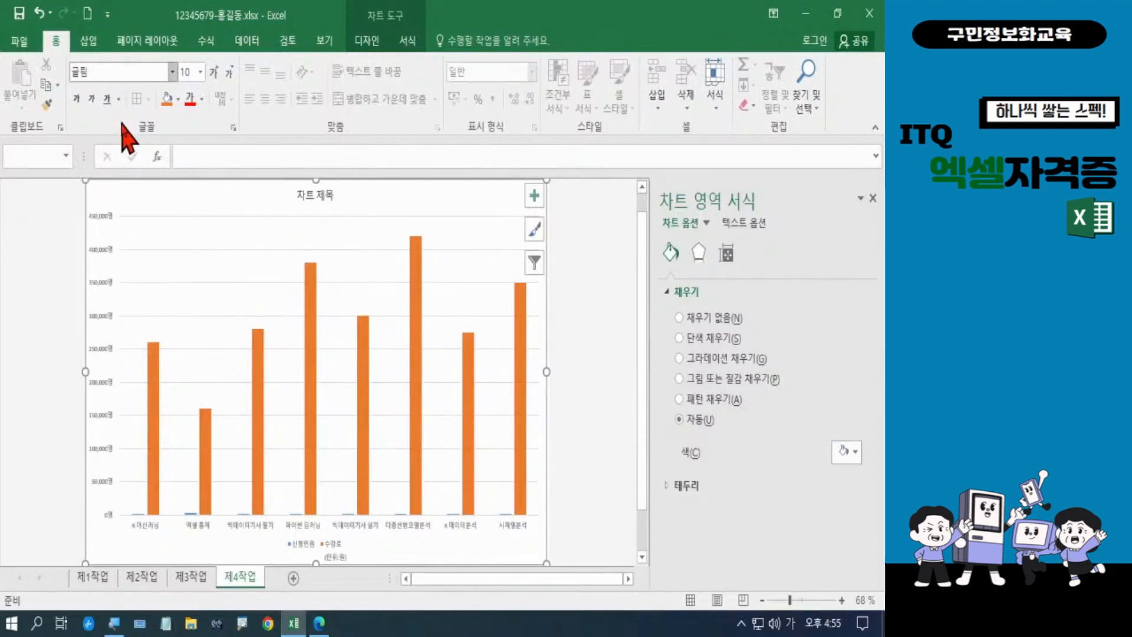
key(Return)
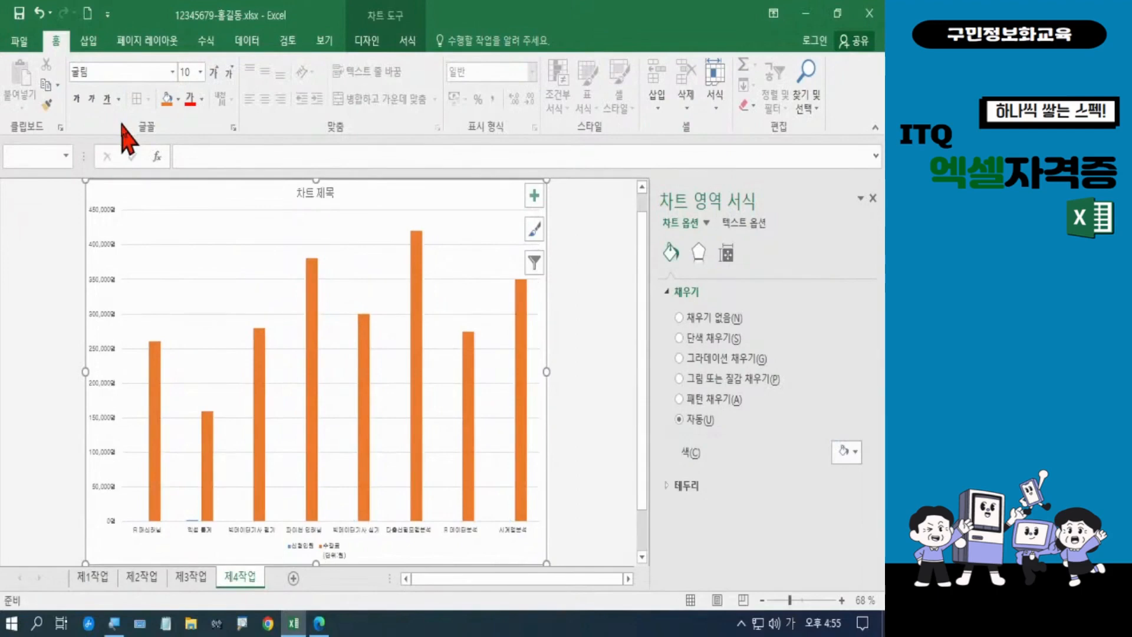
click(200, 75)
click(187, 160)
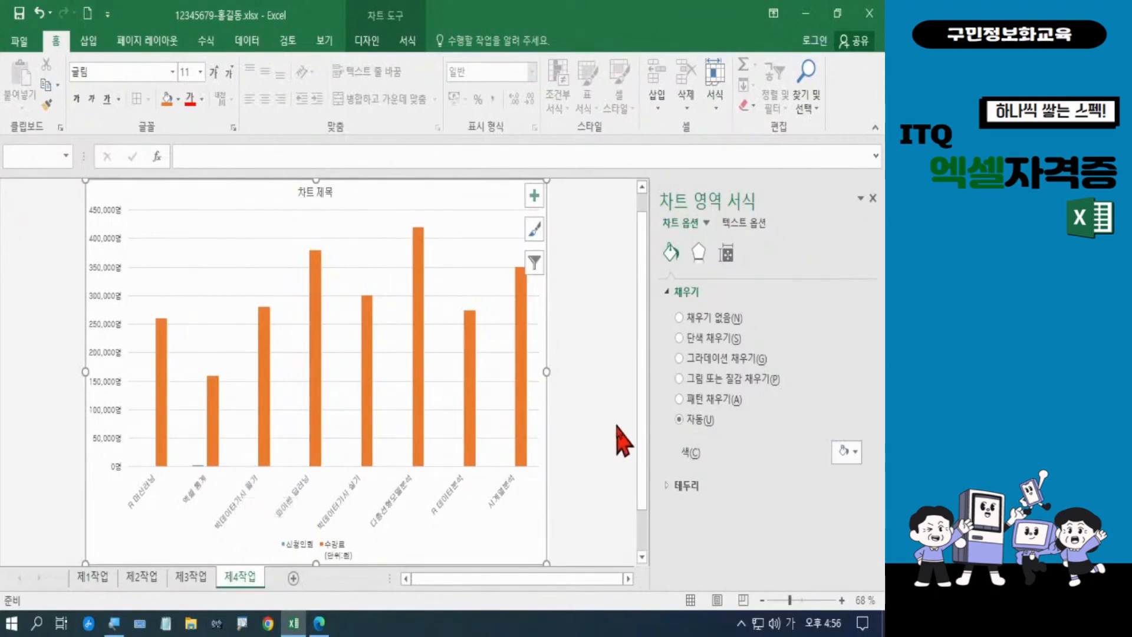
Fill the chart area with the 분홍 박엽지 texture
click(704, 381)
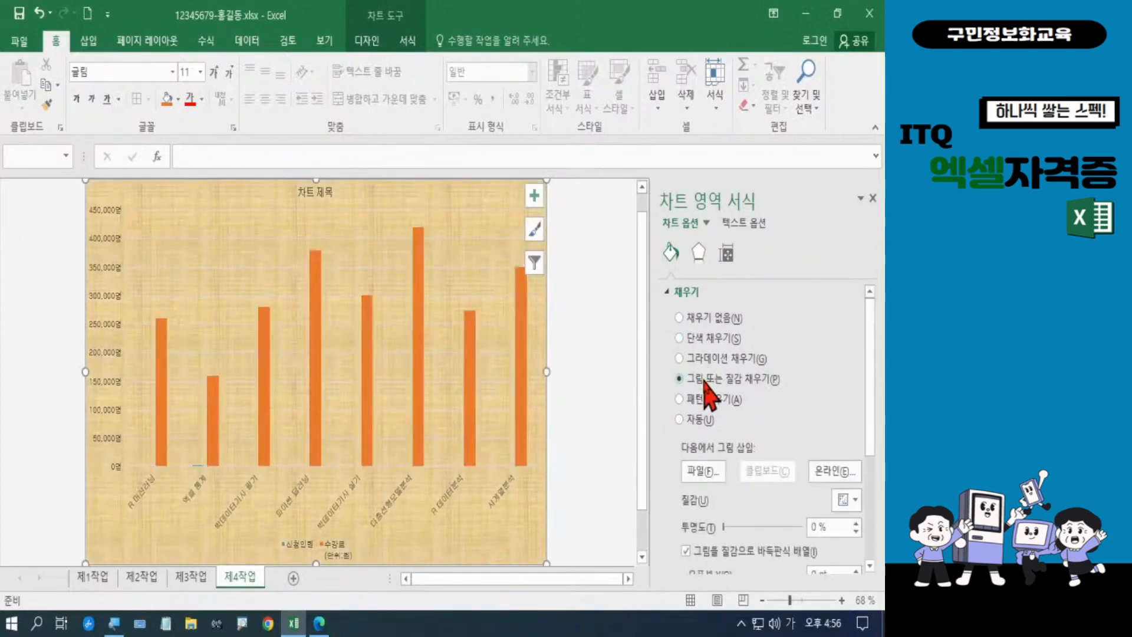
click(855, 501)
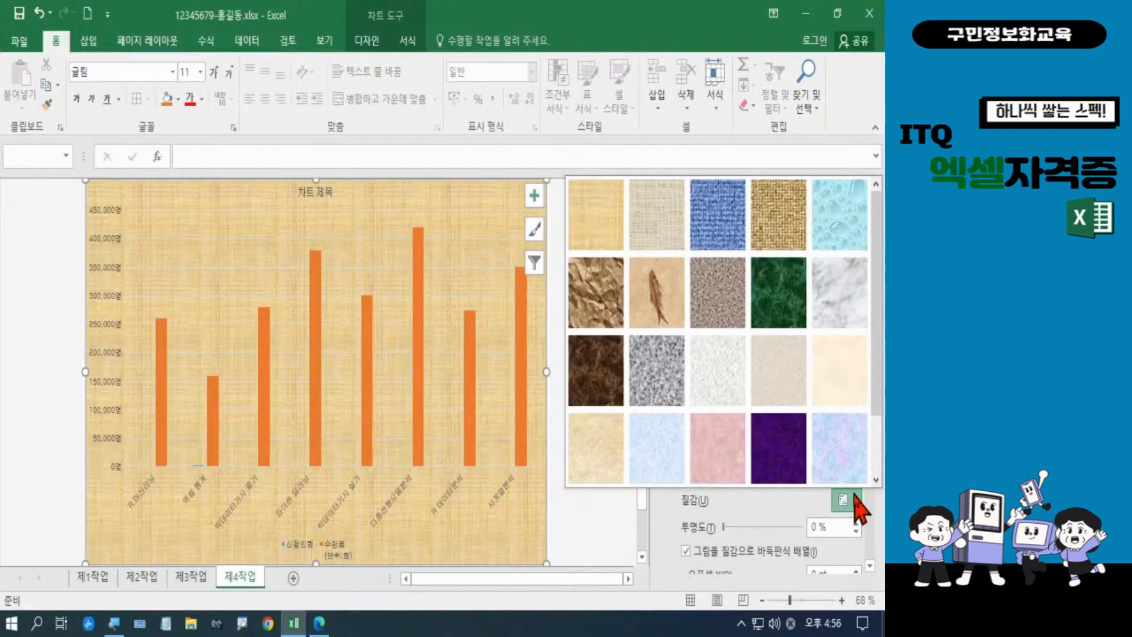
click(722, 451)
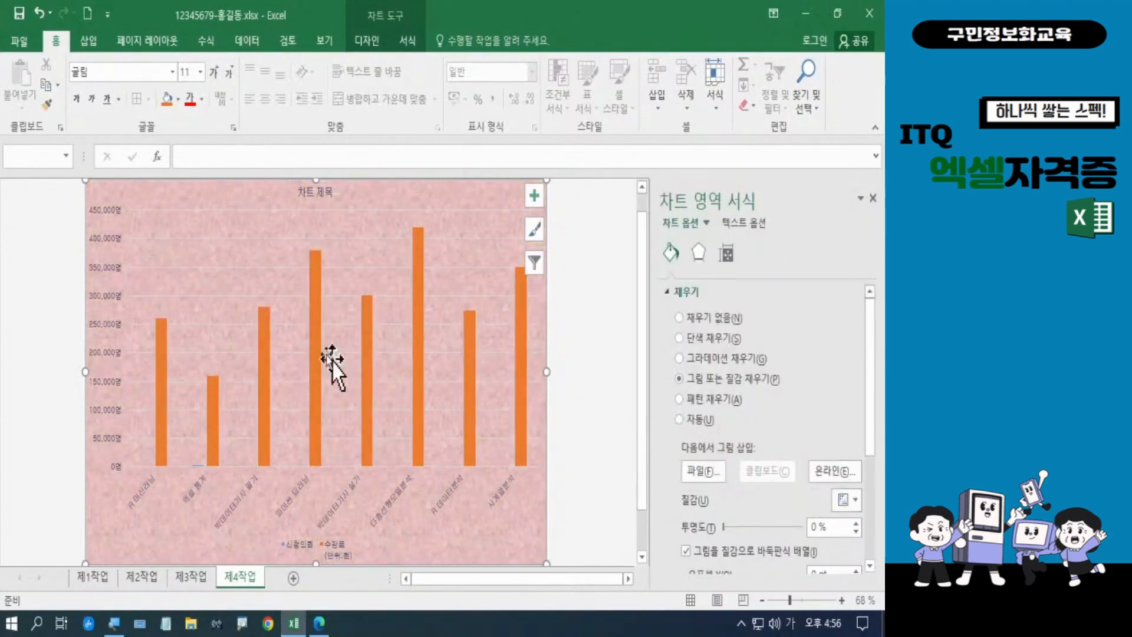
Give the chart's plot area a solid fill in white (흰색, 배경 1)
click(236, 260)
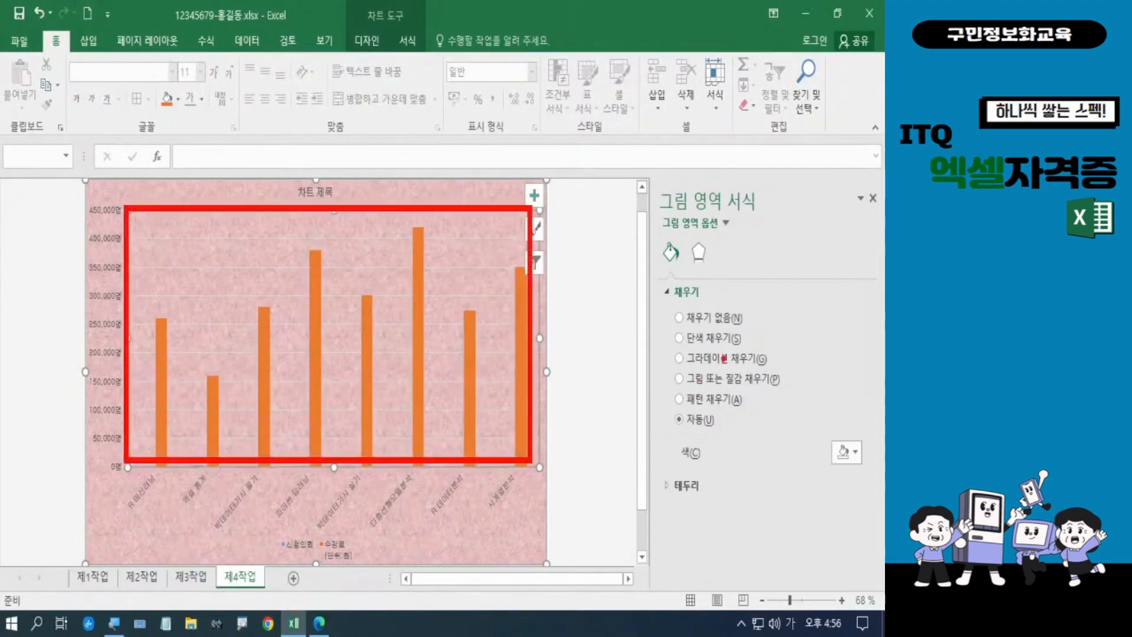
mouse_move(749, 344)
mouse_down()
mouse_move(674, 354)
mouse_move(700, 323)
mouse_move(746, 340)
mouse_move(725, 355)
mouse_up()
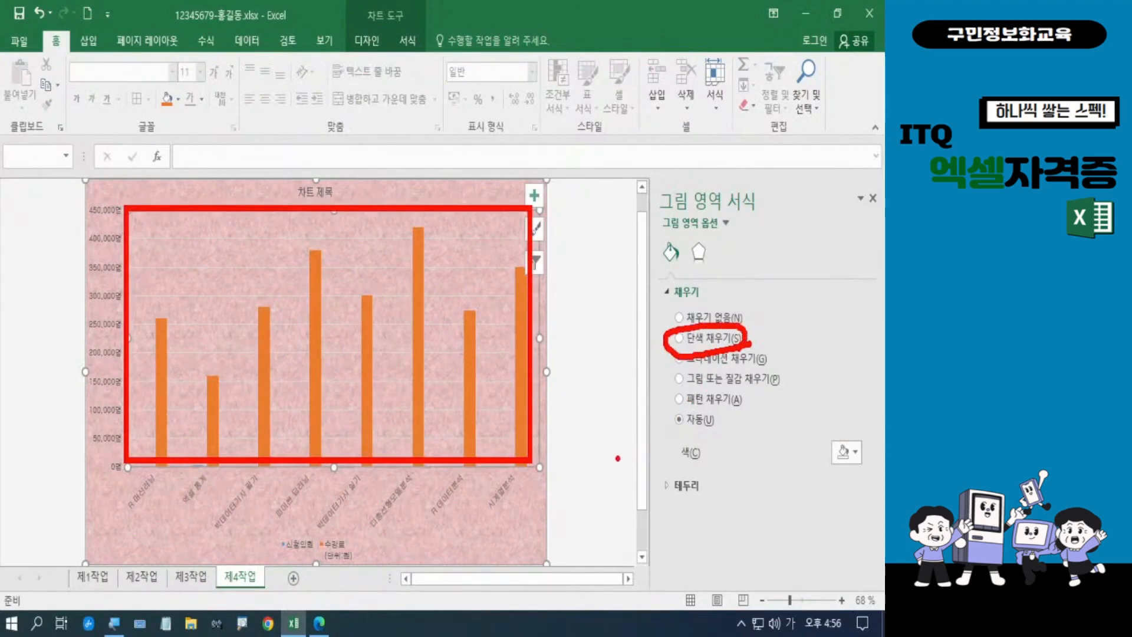
key(Escape)
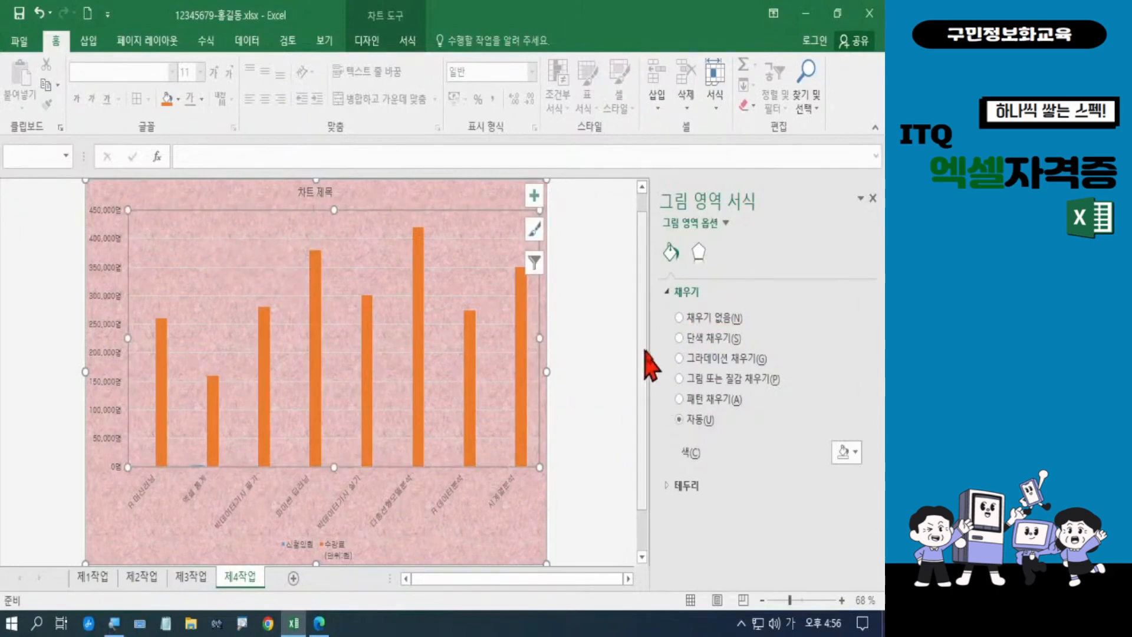
click(711, 338)
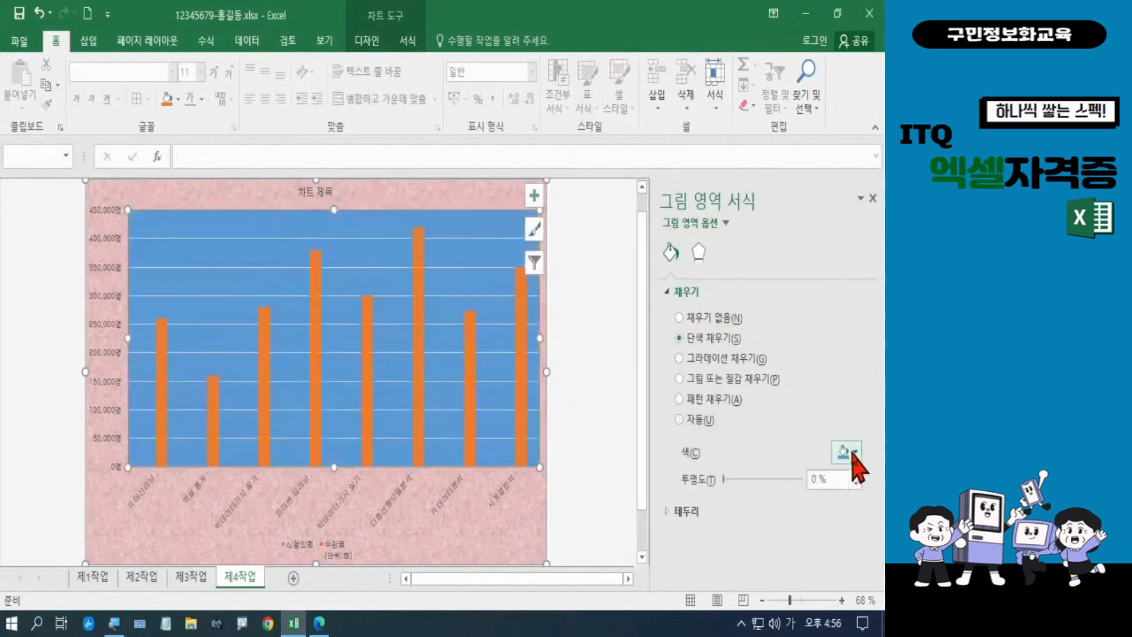
click(853, 453)
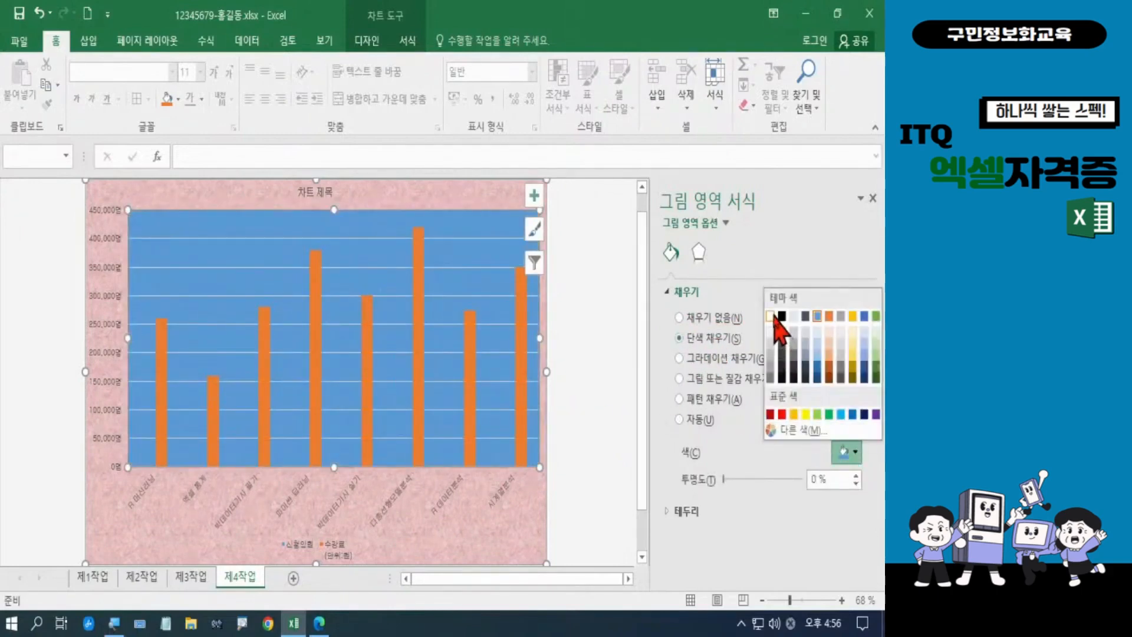
click(770, 317)
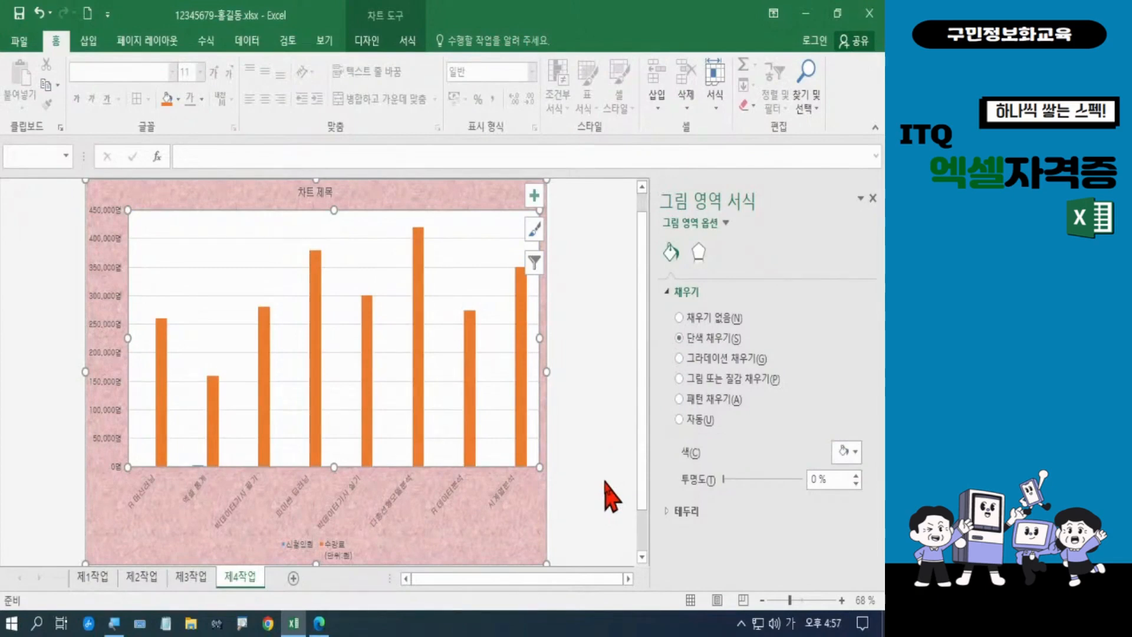
Switch to the exam PDF in Edge, read the 제목 서식 condition (6) for the chart title, and return to Excel
click(319, 623)
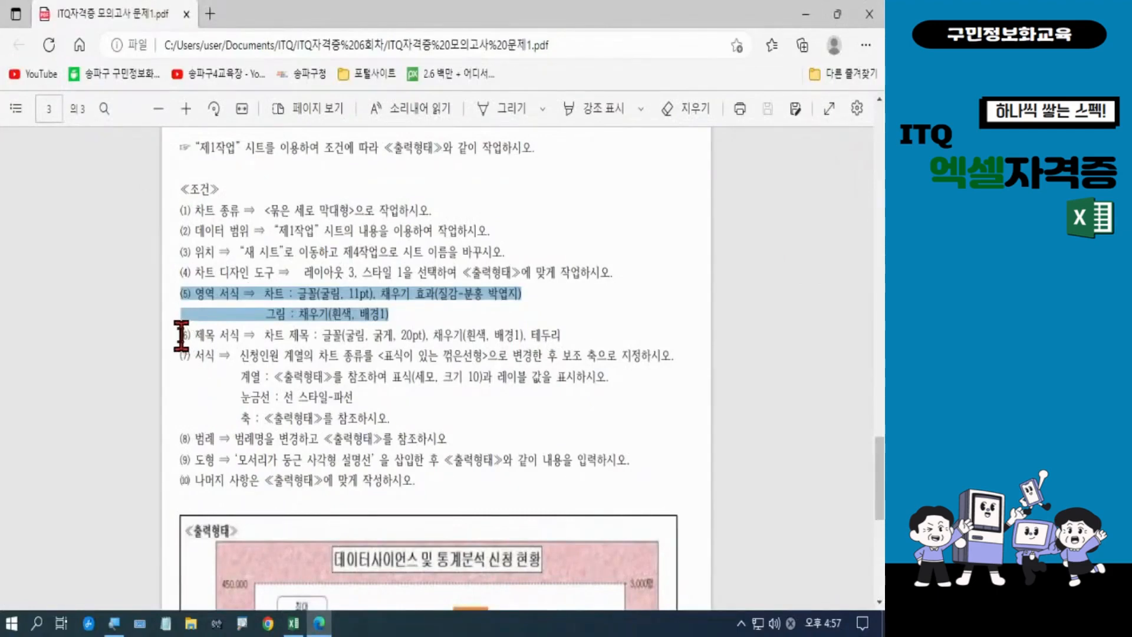
drag(182, 330, 561, 335)
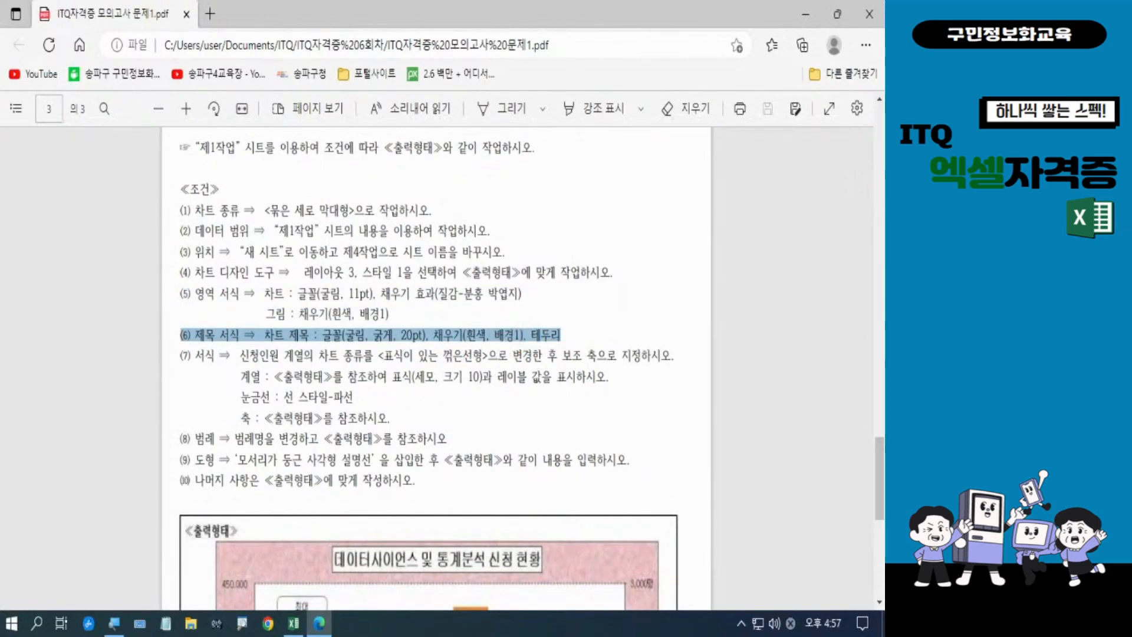
key(alt+Tab)
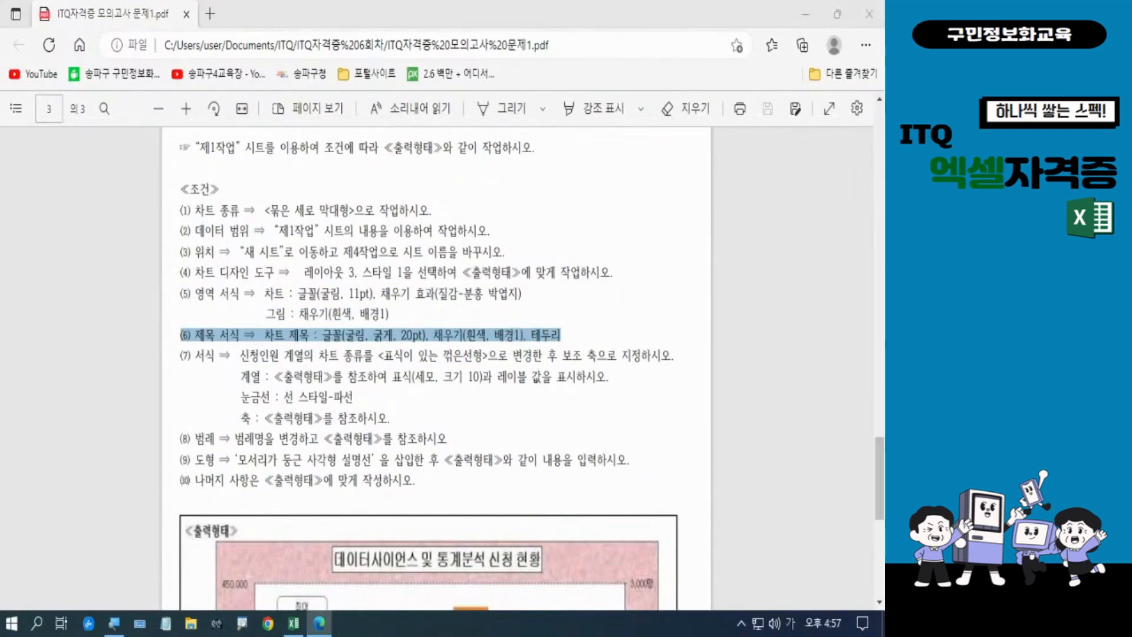
click(294, 624)
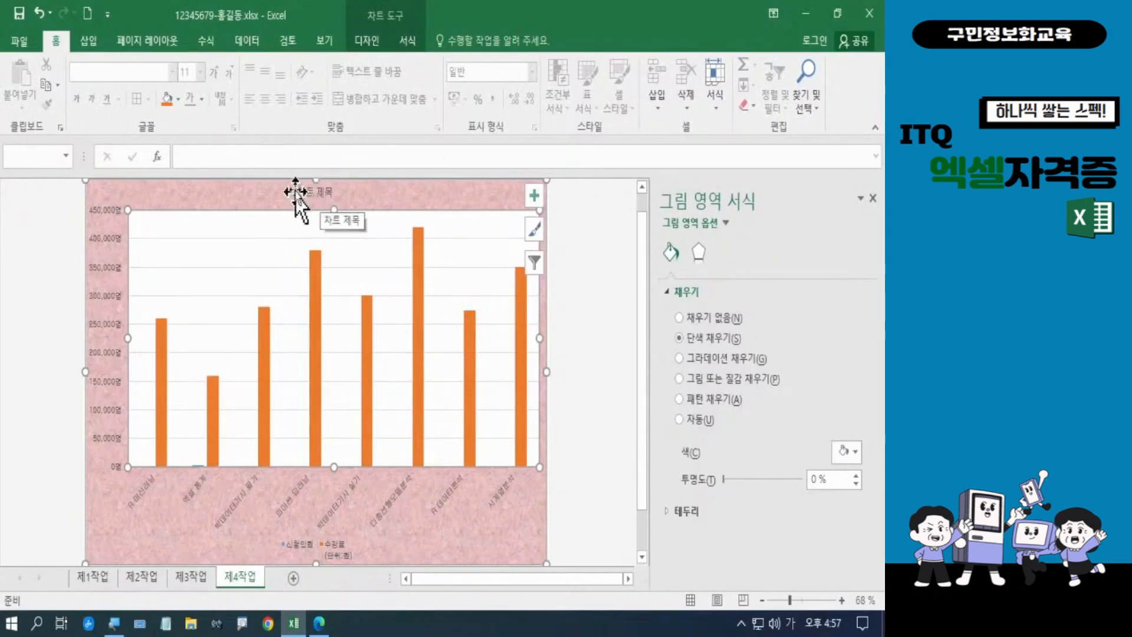
Replace the placeholder chart title with "데이터사이언스 및 통계분석 신청 현황"
click(326, 191)
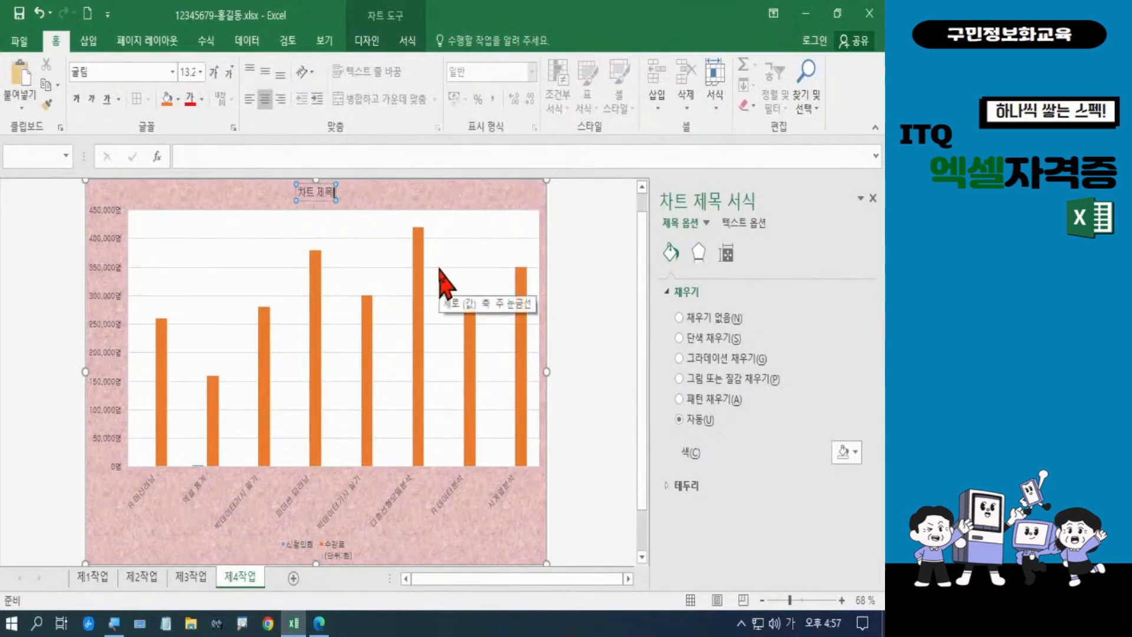
key(BackSpace)
key(BackSpace)
key(BackSpace)
key(BackSpace)
key(BackSpace)
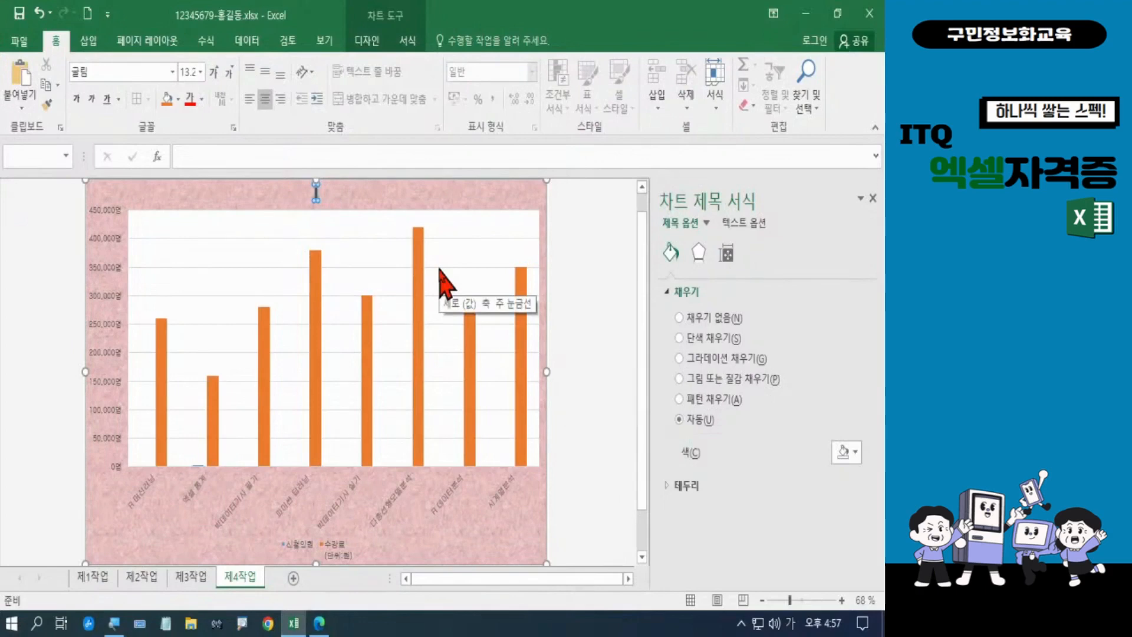
text(데이터사이언)
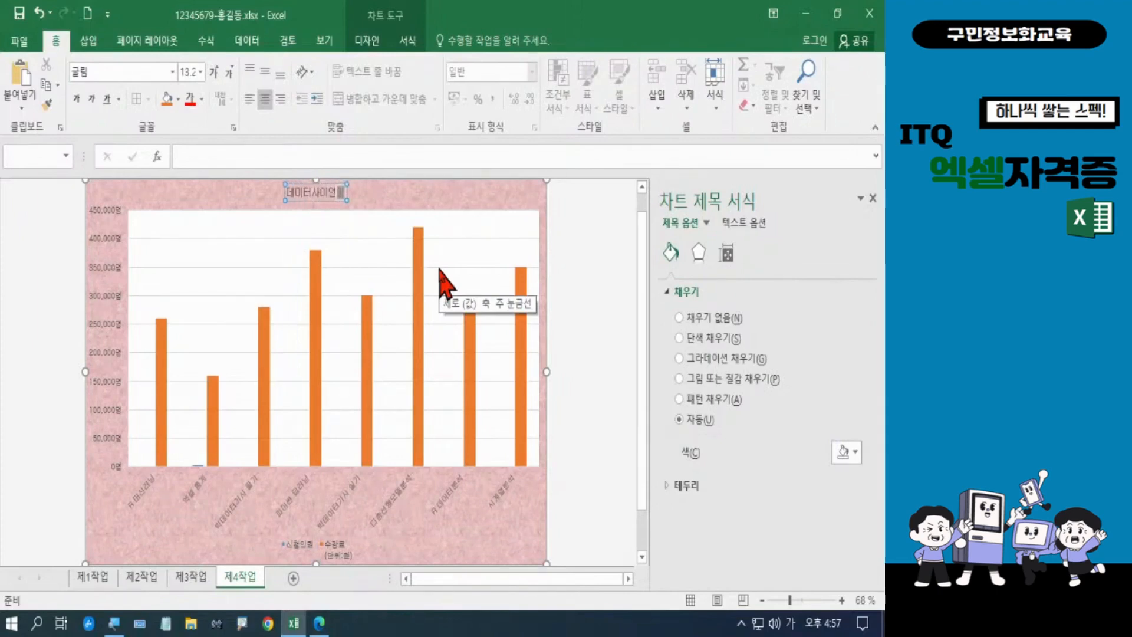
text(스 및)
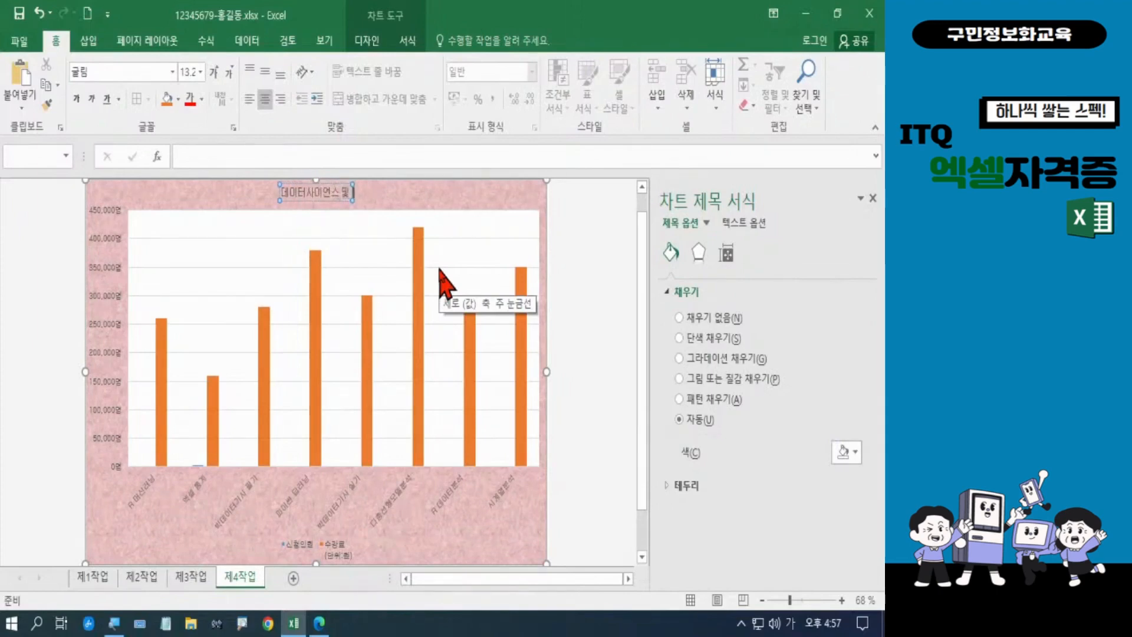
text( 통계분)
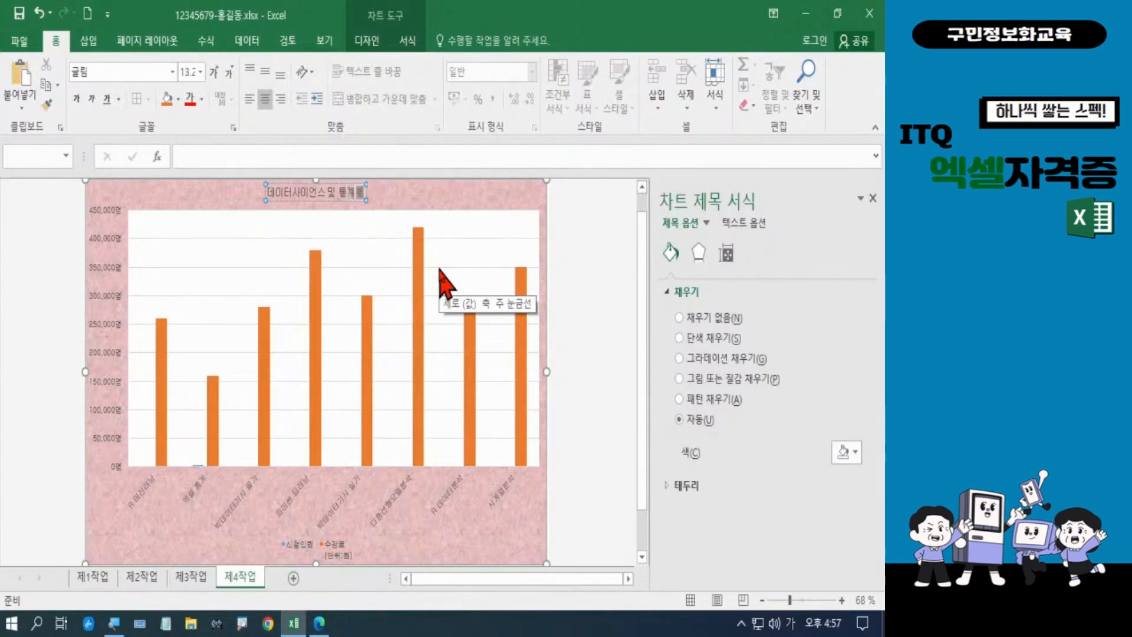
text(석 )
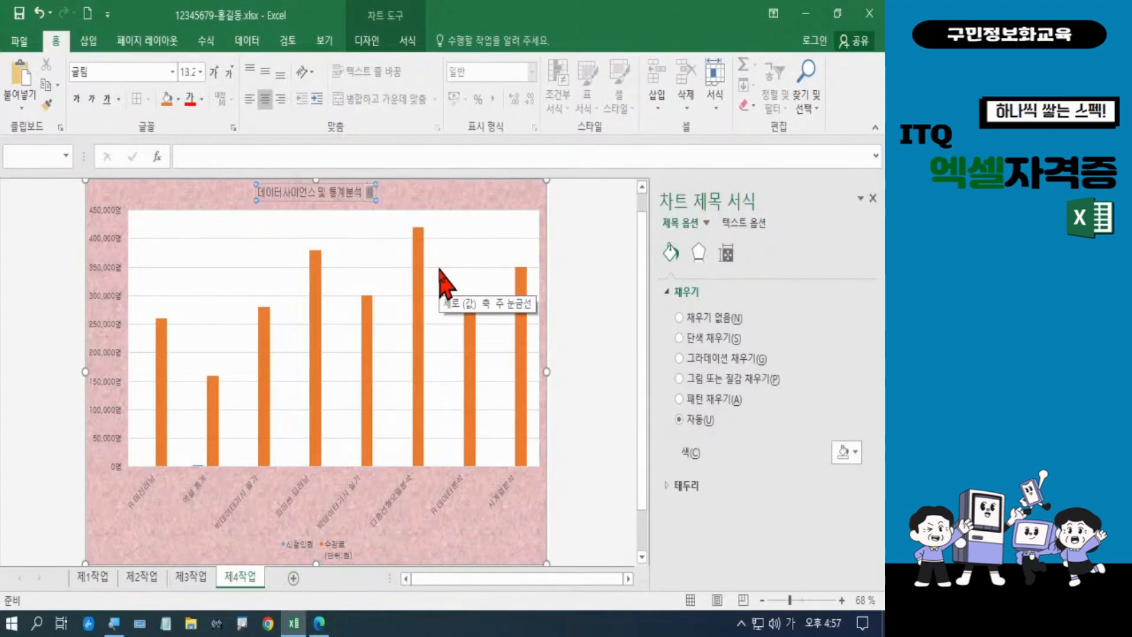
text(신청)
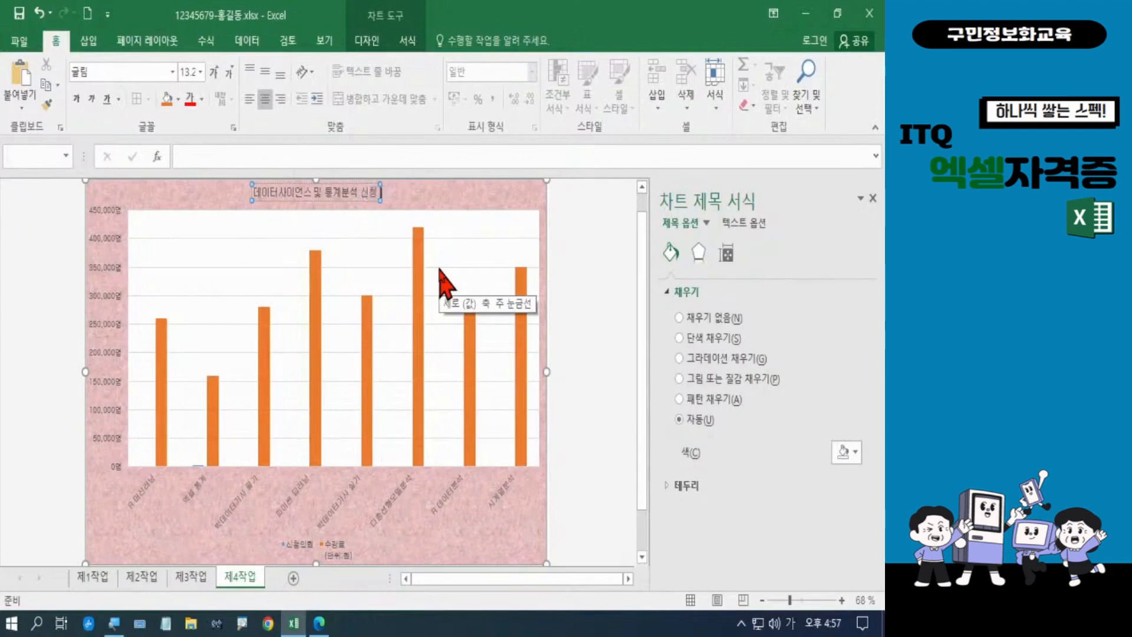
text( 현황)
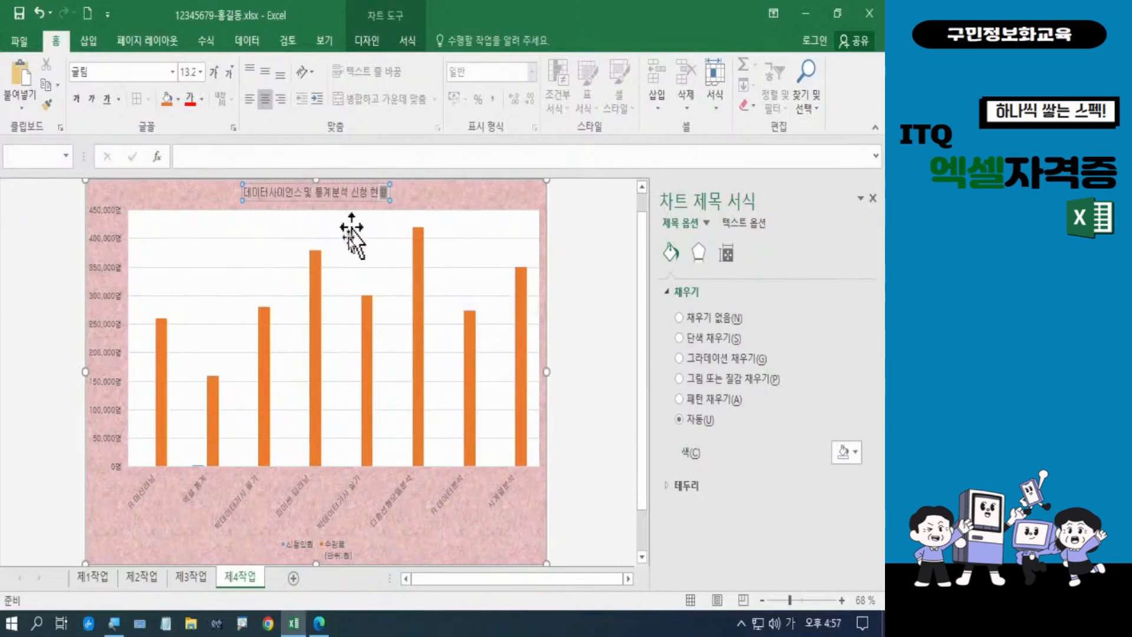
Switch to the exam PDF in Edge and check the chart title against the 출력형태 figure
mouse_move(319, 623)
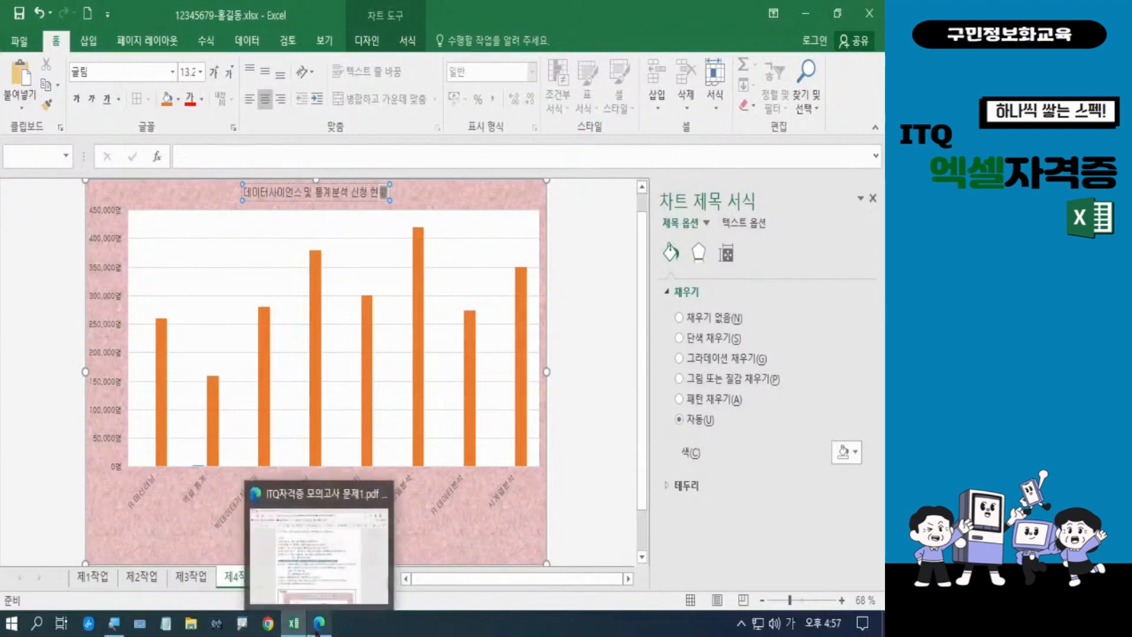
click(323, 596)
scroll(412, 471, down, 4)
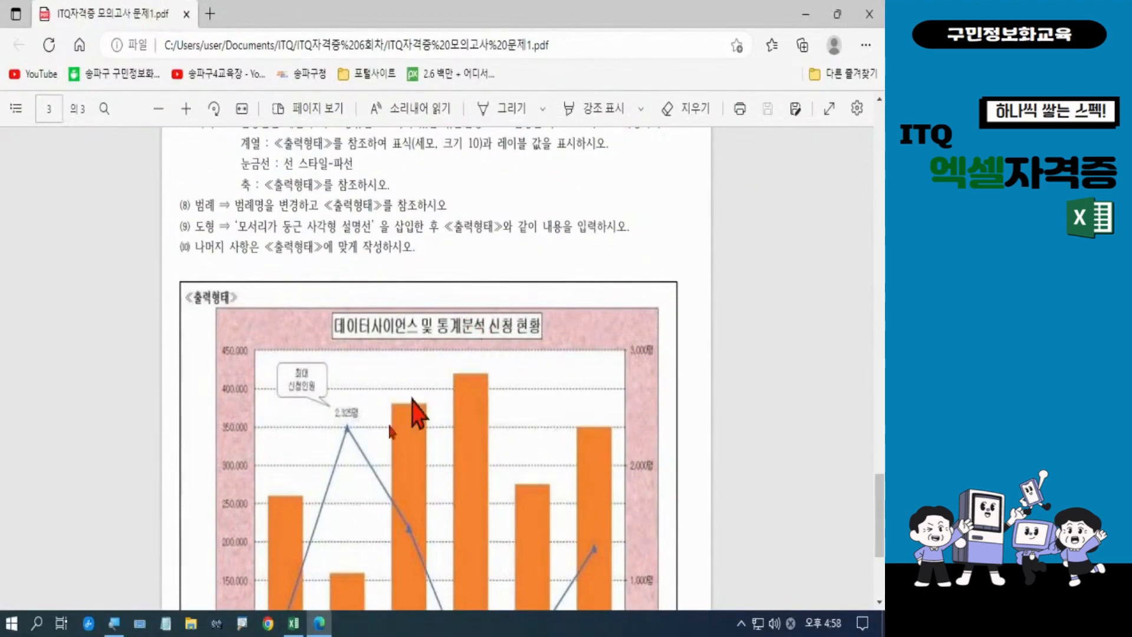
Return to Excel and format the chart title text at 20 pt in bold
click(293, 623)
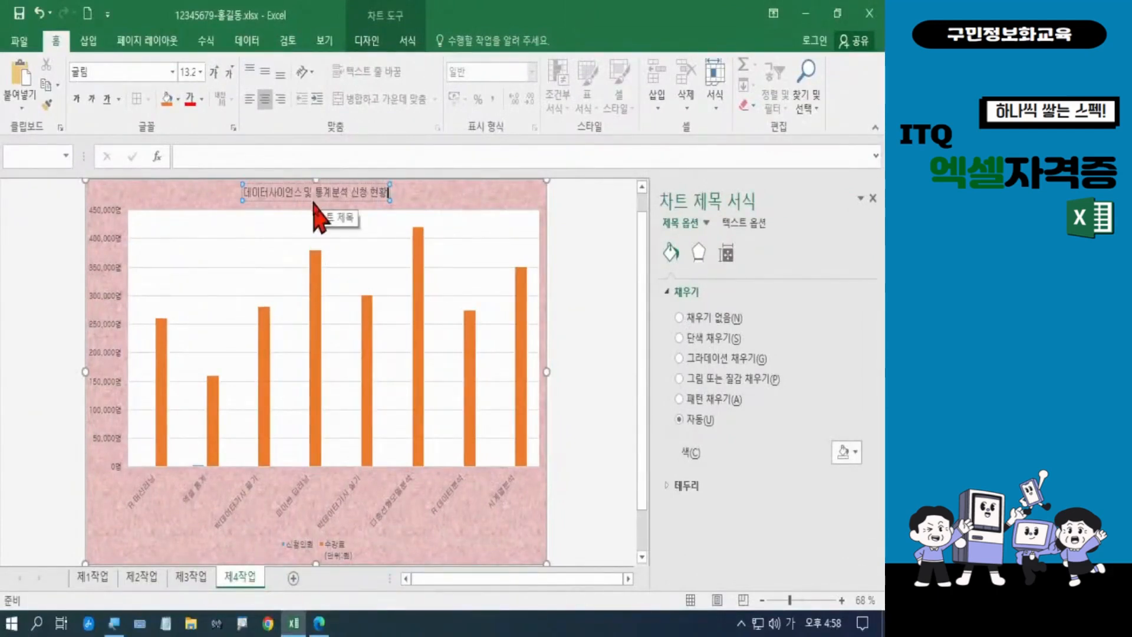
key(Escape)
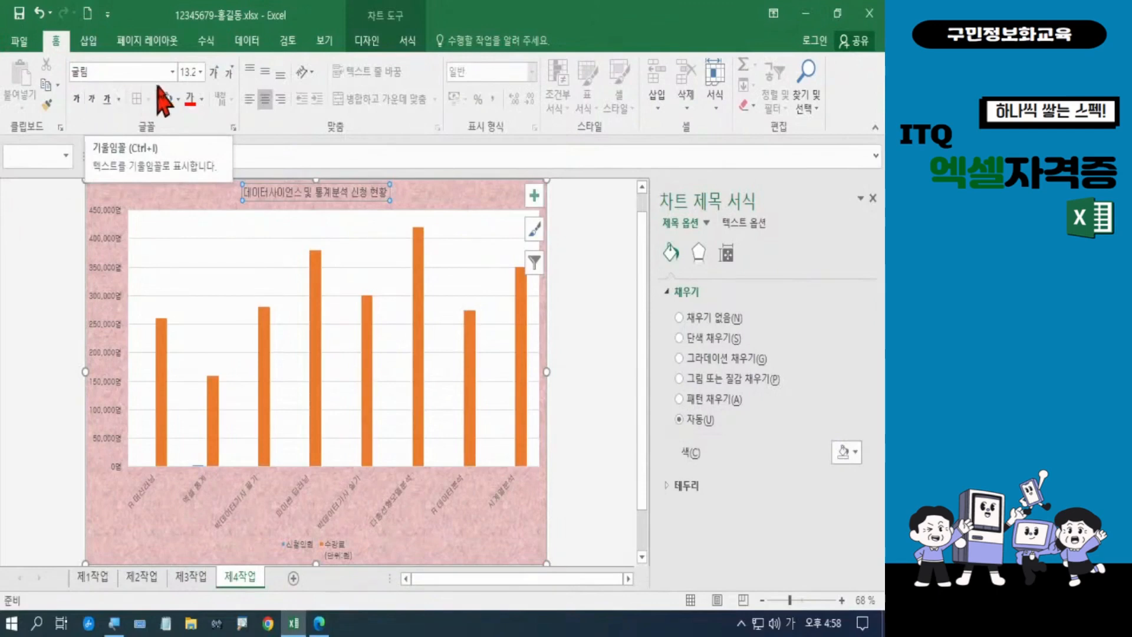
click(188, 72)
text(2)
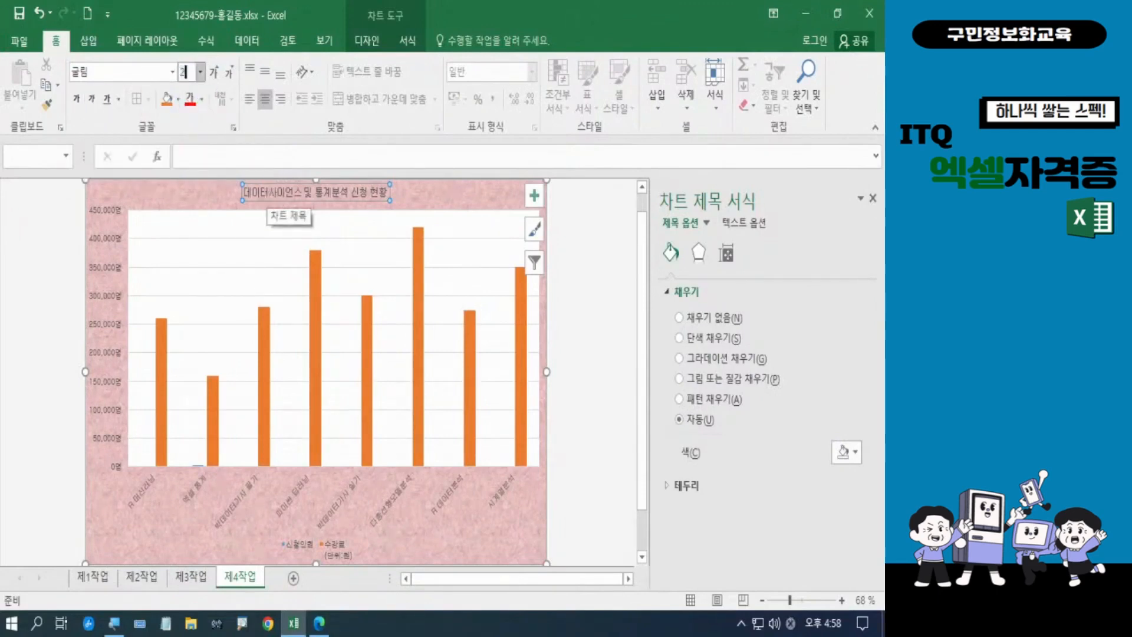
text(0)
key(Return)
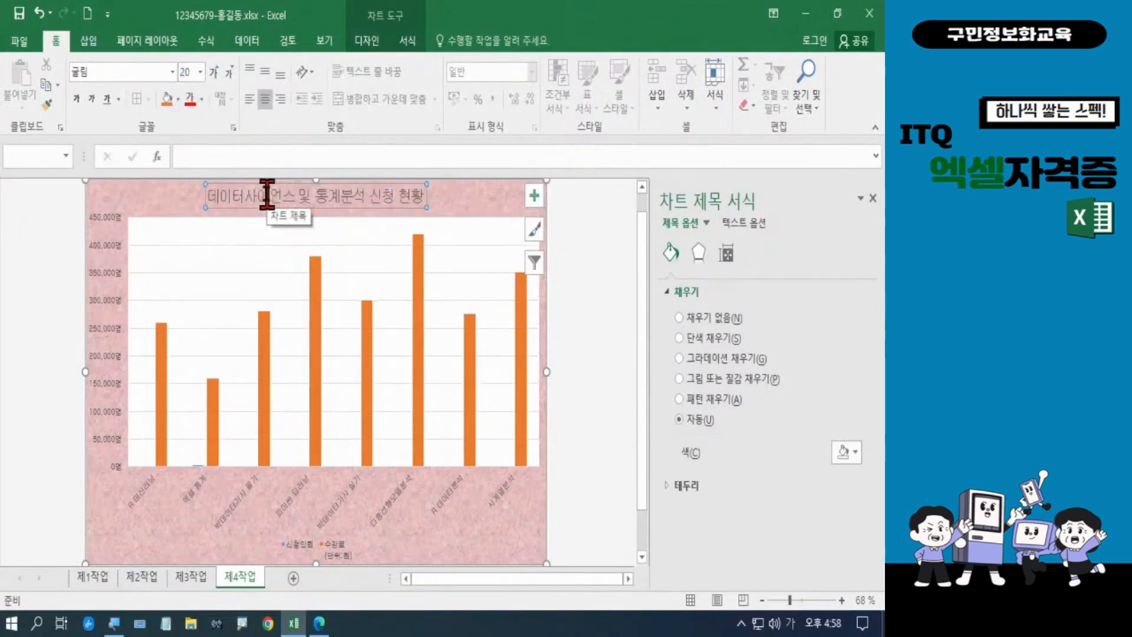
click(78, 102)
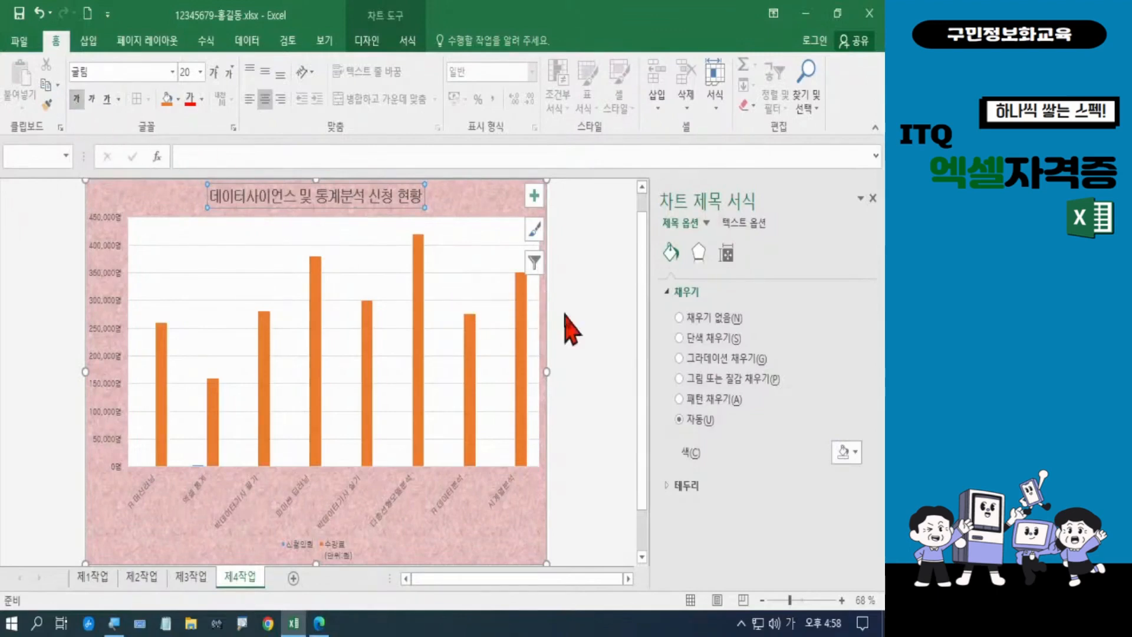
Give the chart title a solid fill in white (흰색, 배경 1)
click(710, 343)
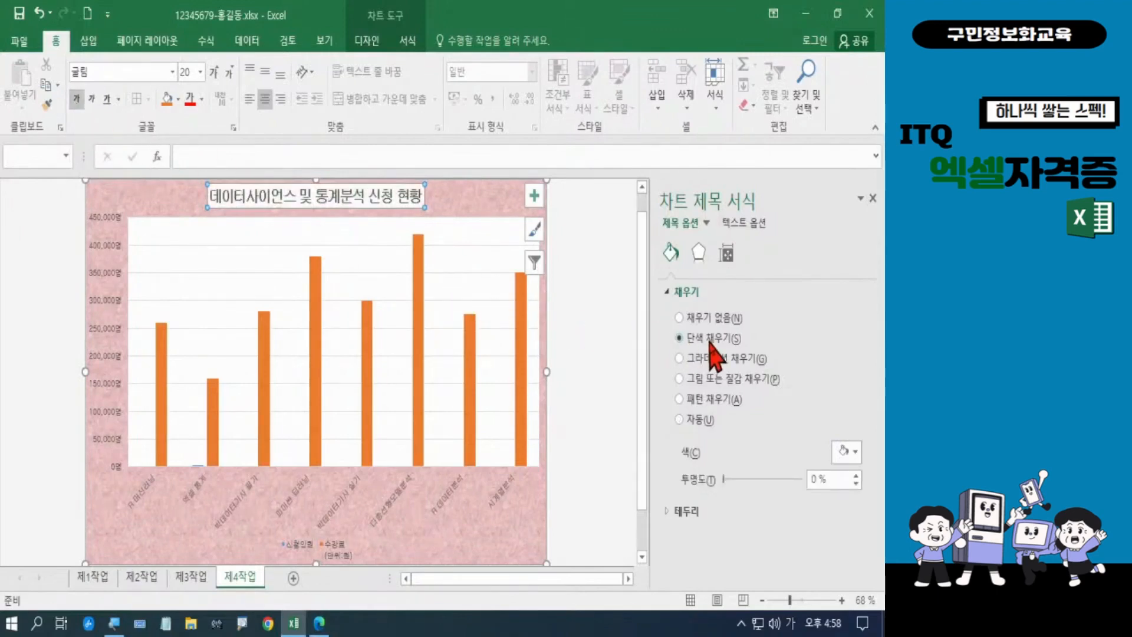
click(854, 453)
click(770, 317)
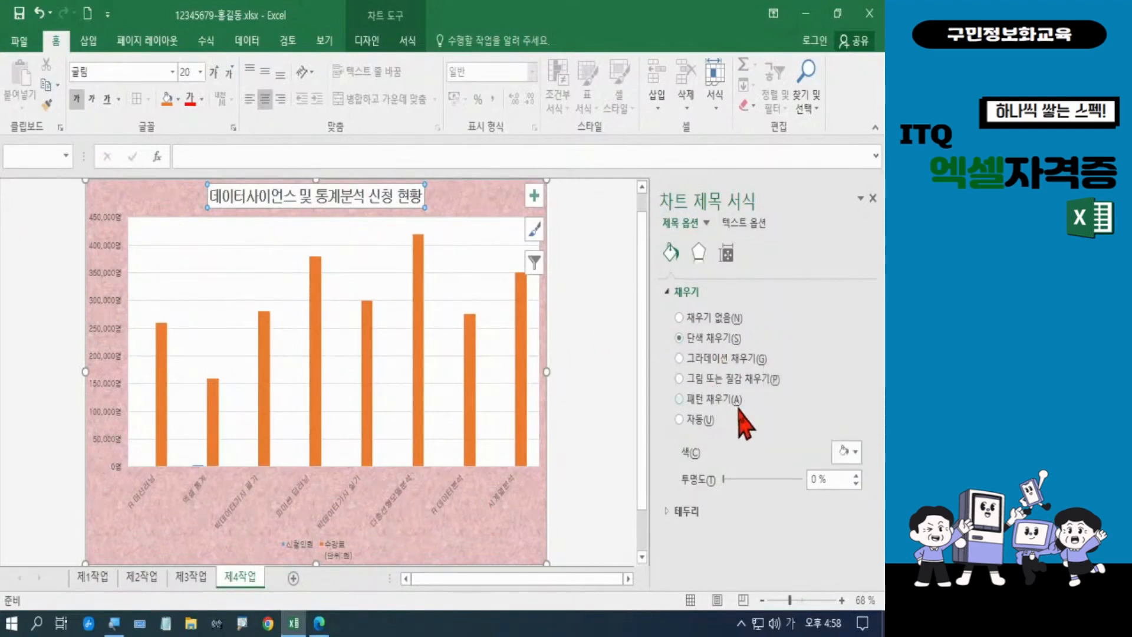
Give the chart title a solid-line (실선) border in black
click(693, 511)
scroll(795, 459, down, 1)
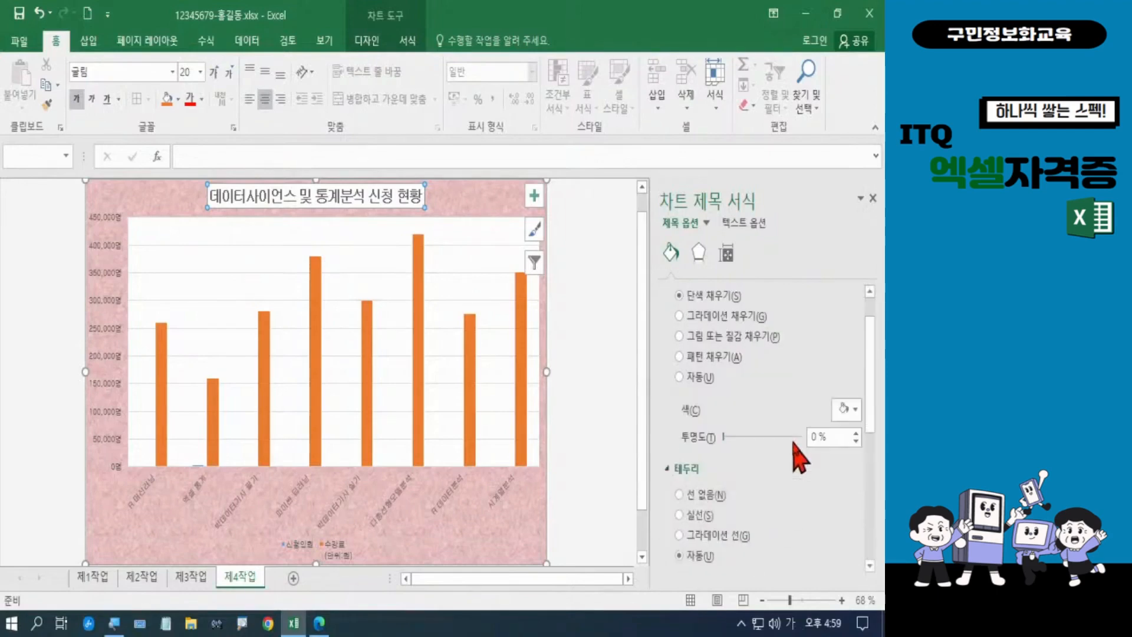
click(704, 516)
drag(870, 412, 868, 460)
click(853, 443)
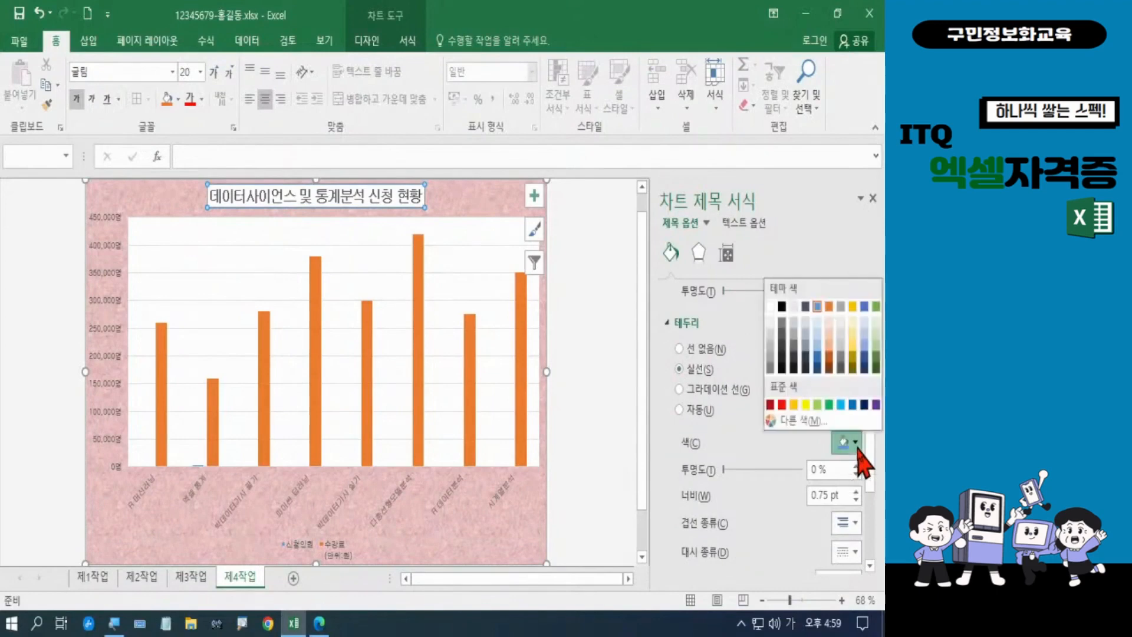
click(792, 355)
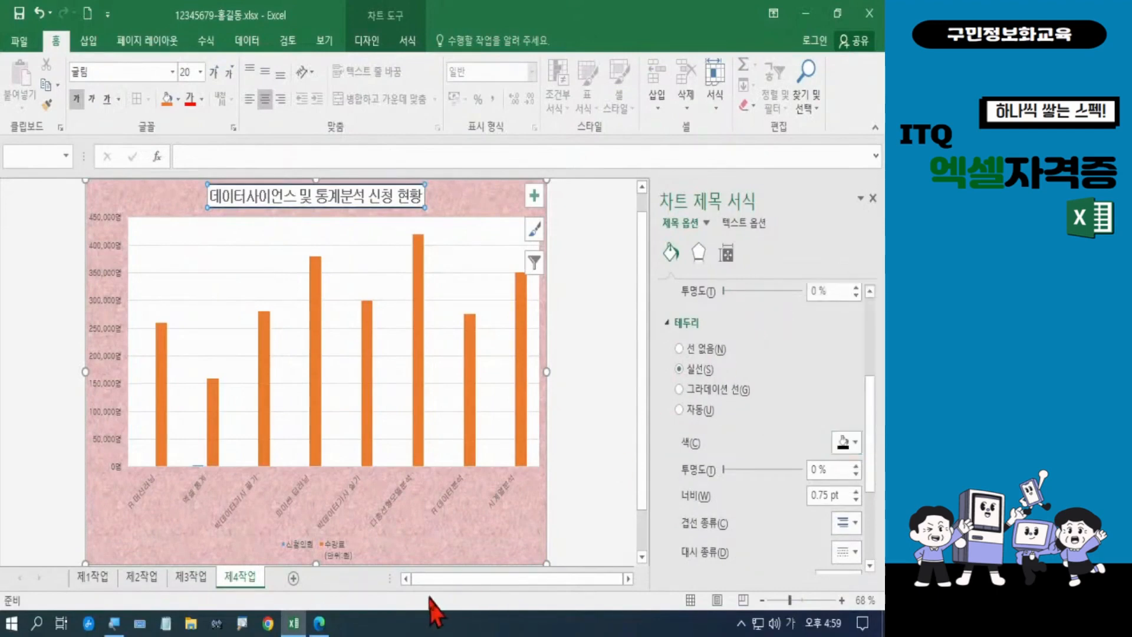
Check the 출력형태 figure in the exam PDF, then exclude 빅데이터기사 필기 and 빅데이터기사 실기 from the chart's horizontal-axis categories in Excel
click(319, 624)
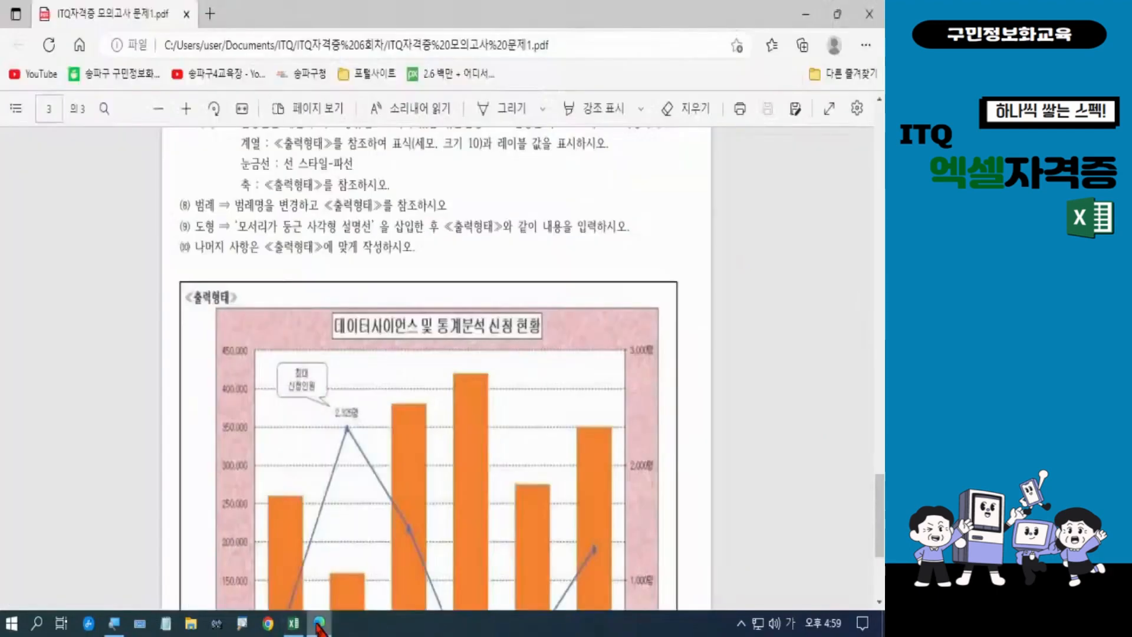
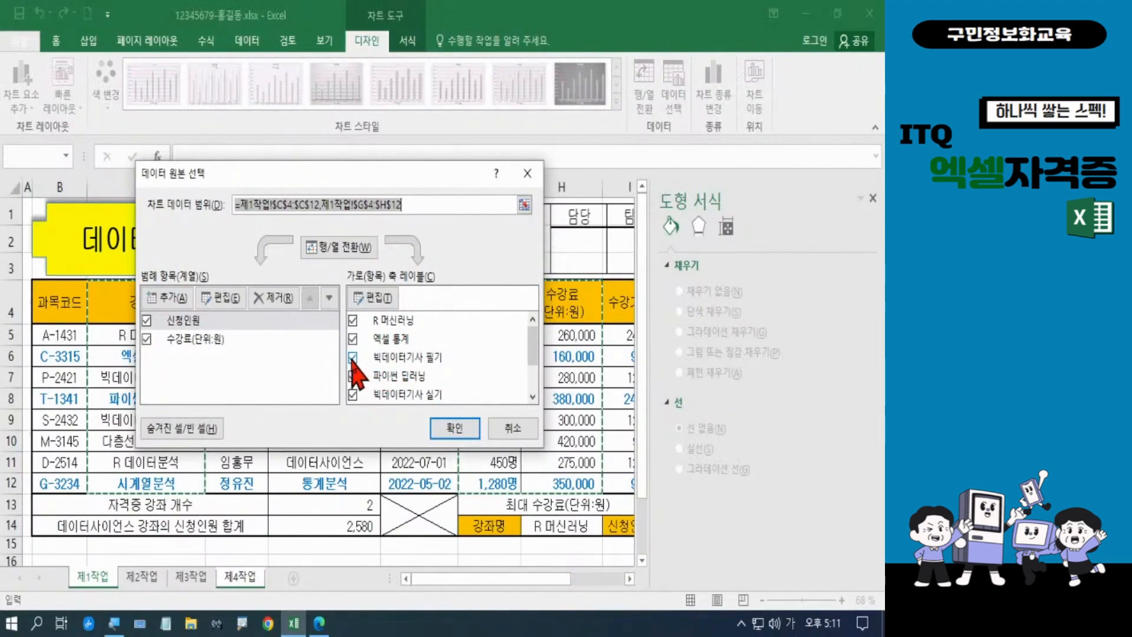
click(353, 357)
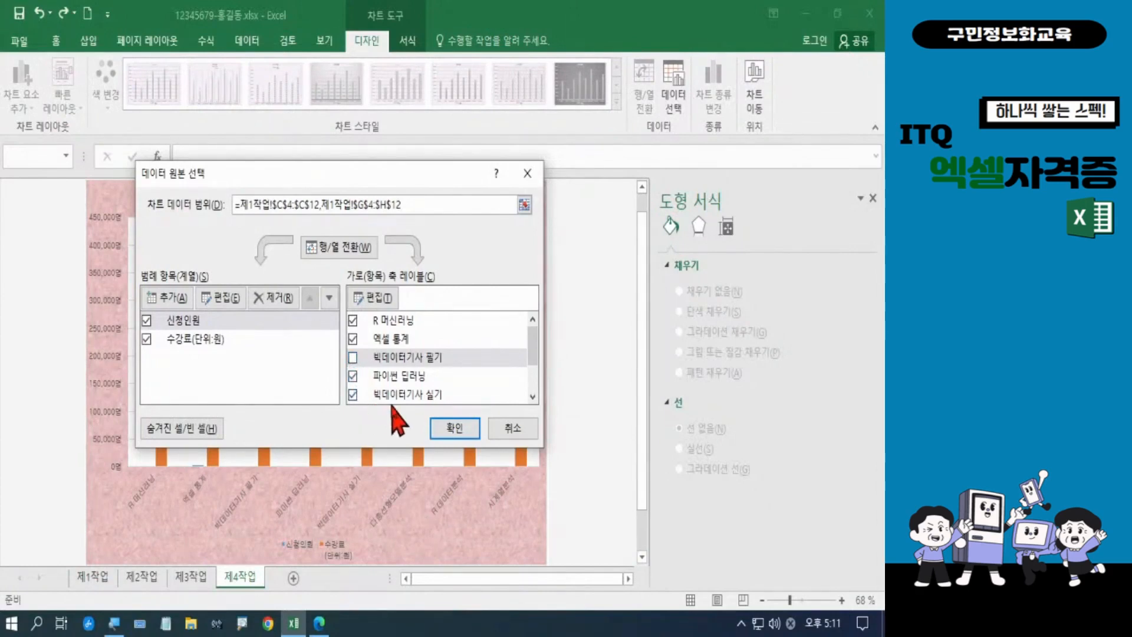
click(532, 396)
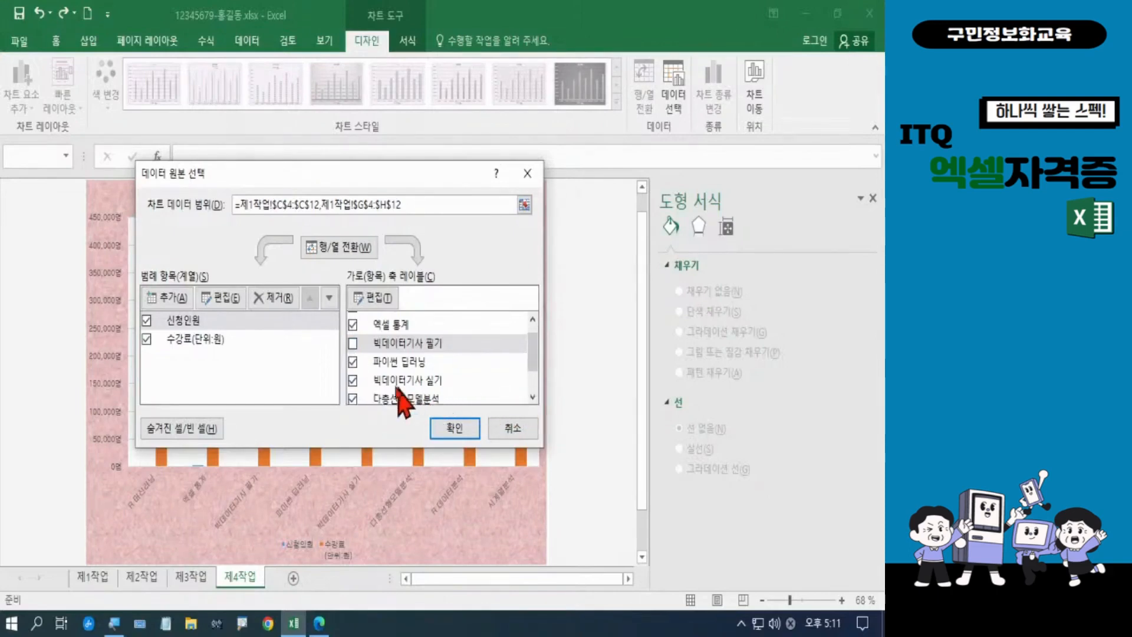
click(352, 380)
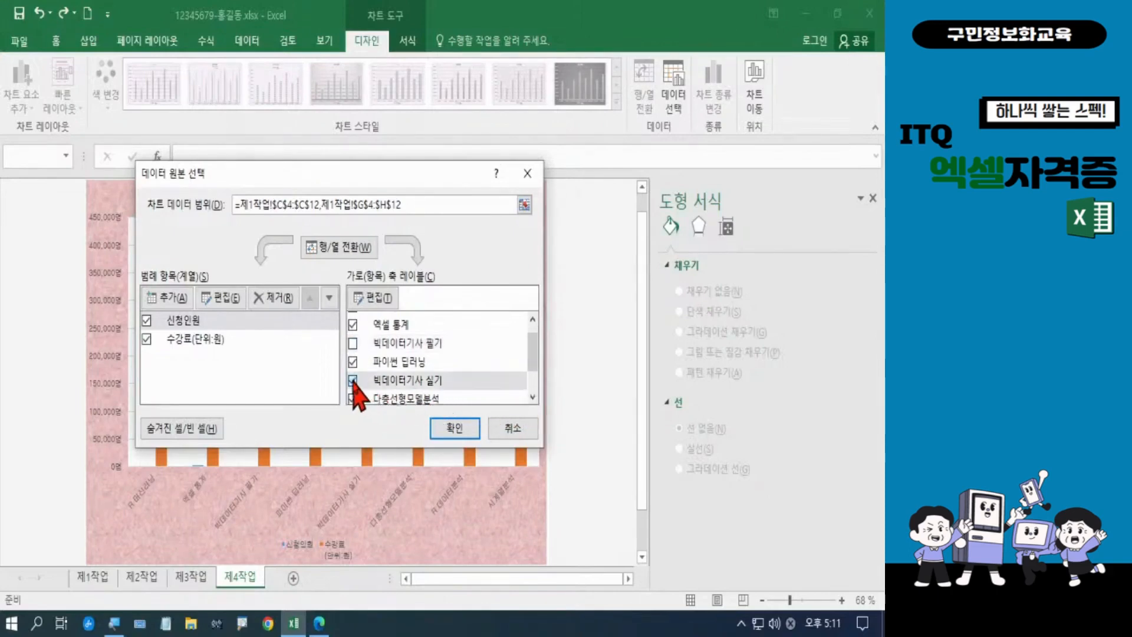
click(533, 397)
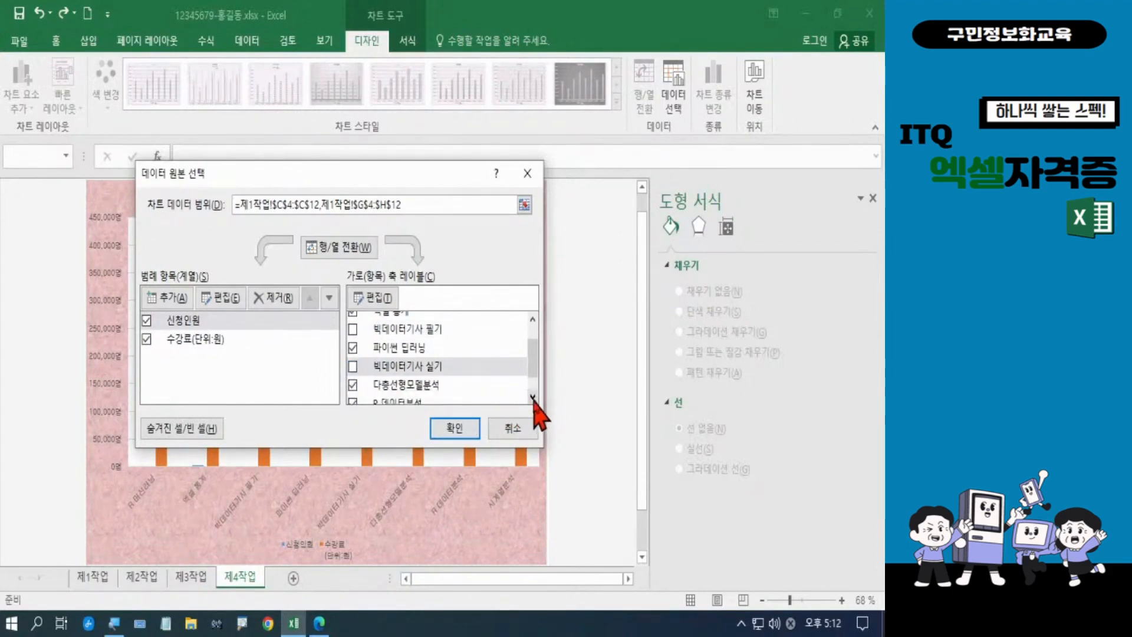
click(532, 397)
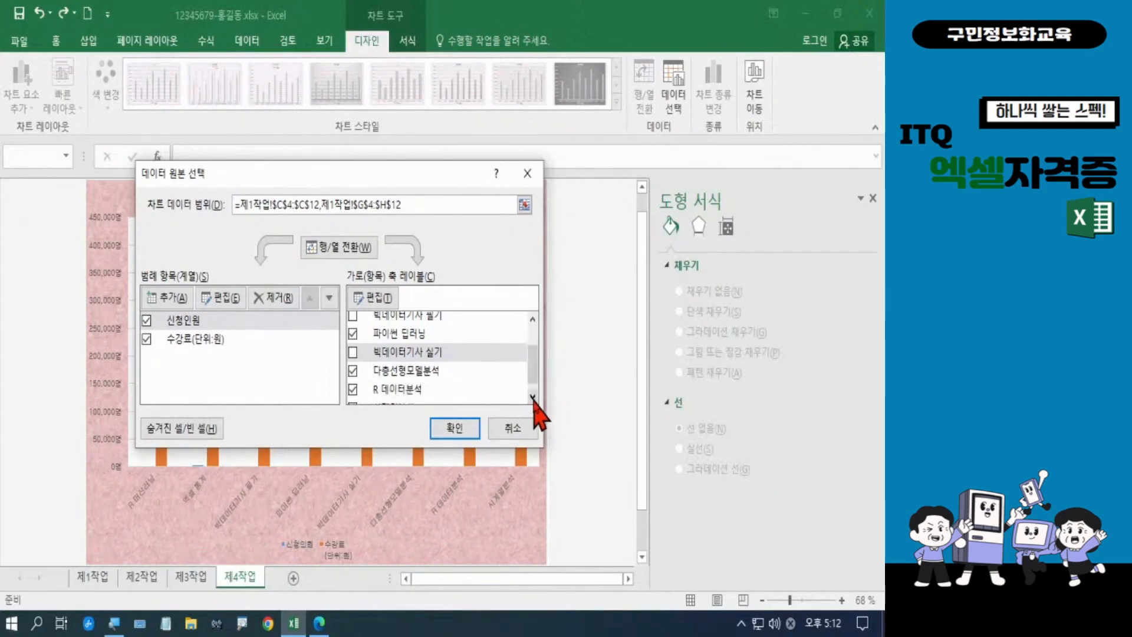
click(533, 397)
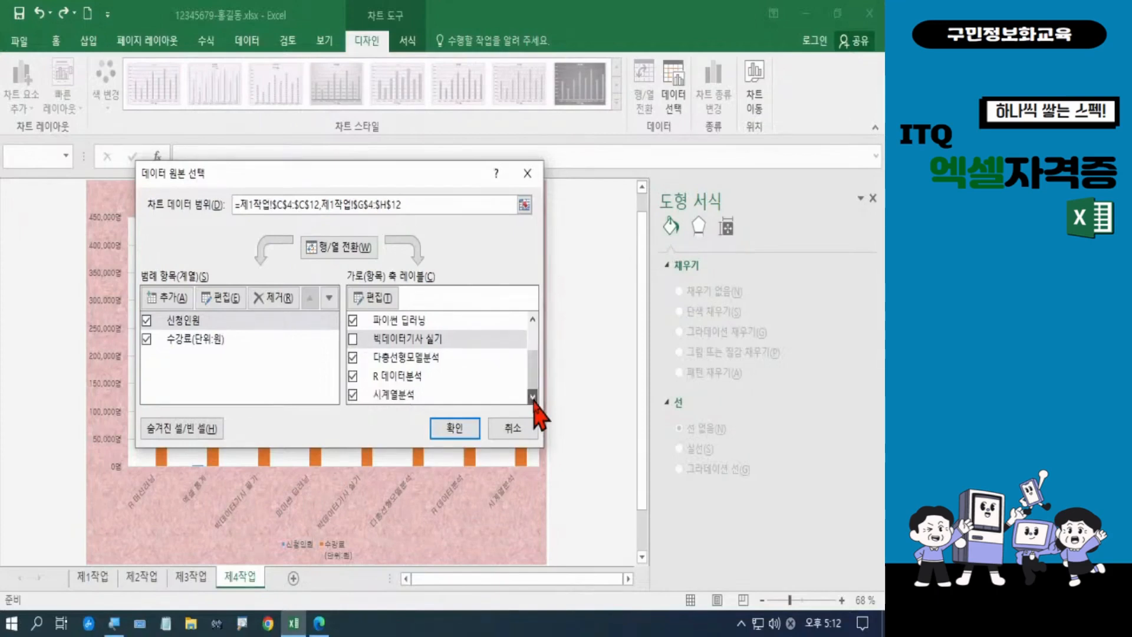
drag(534, 379, 530, 358)
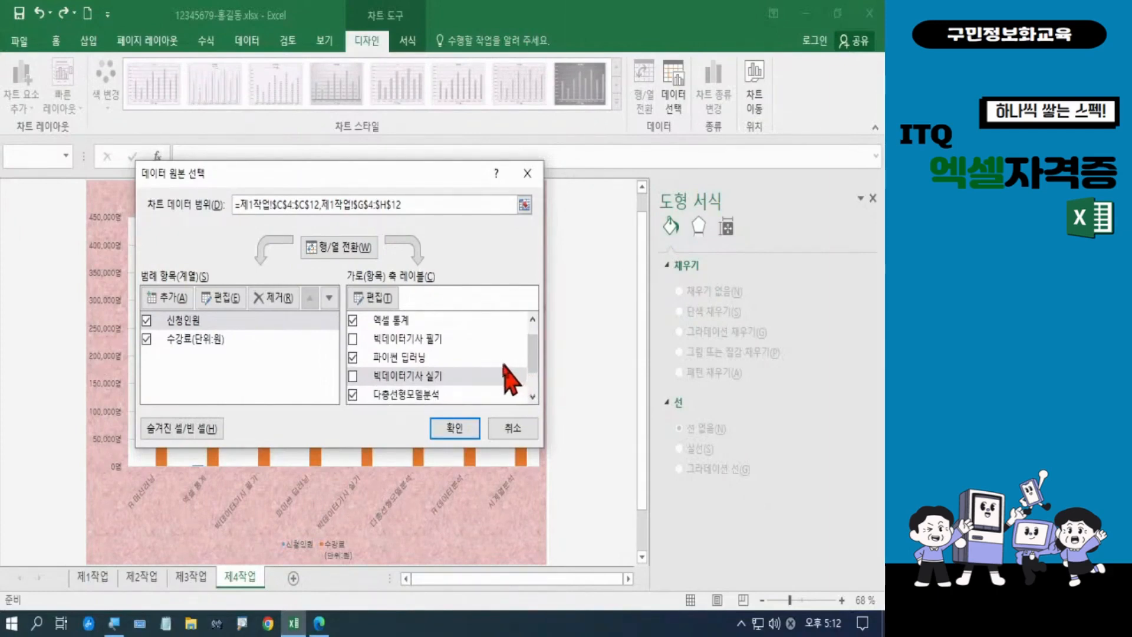
click(443, 432)
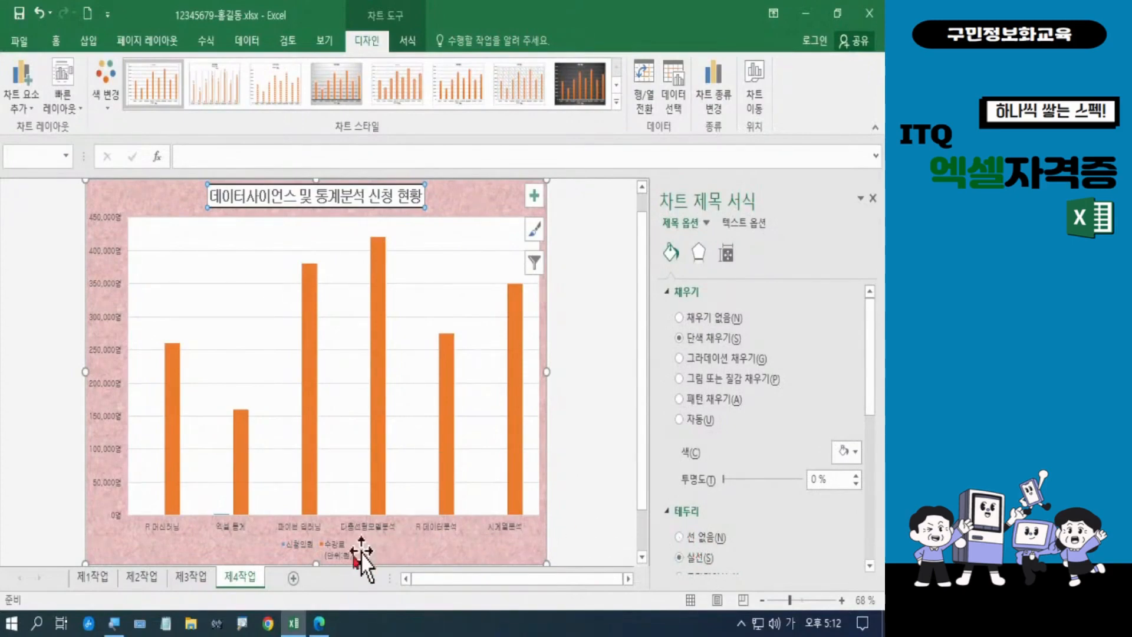
Switch to the exam PDF in Edge, read the 서식 condition (7) for series, gridlines and axes, and return to Excel
click(321, 626)
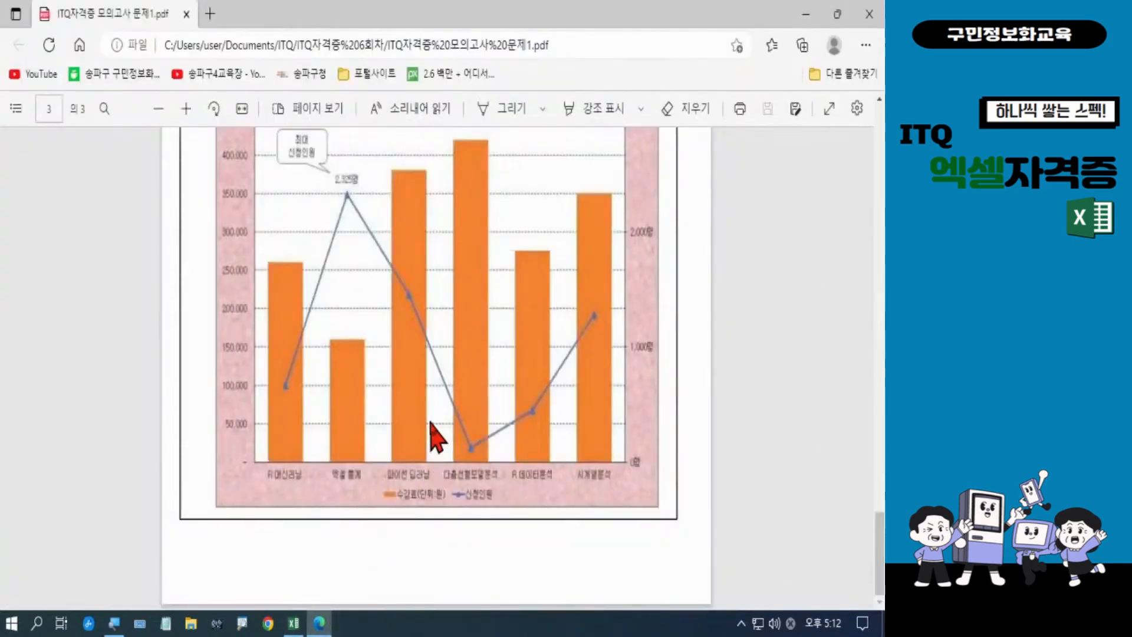
scroll(434, 434, up, 6)
drag(178, 283, 401, 331)
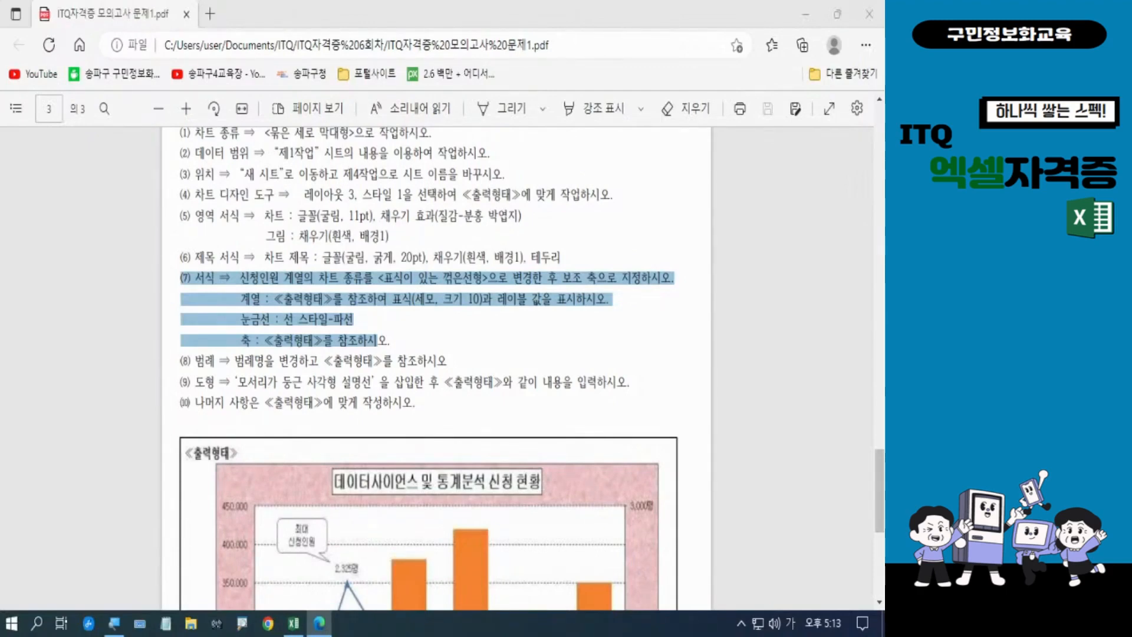
click(291, 624)
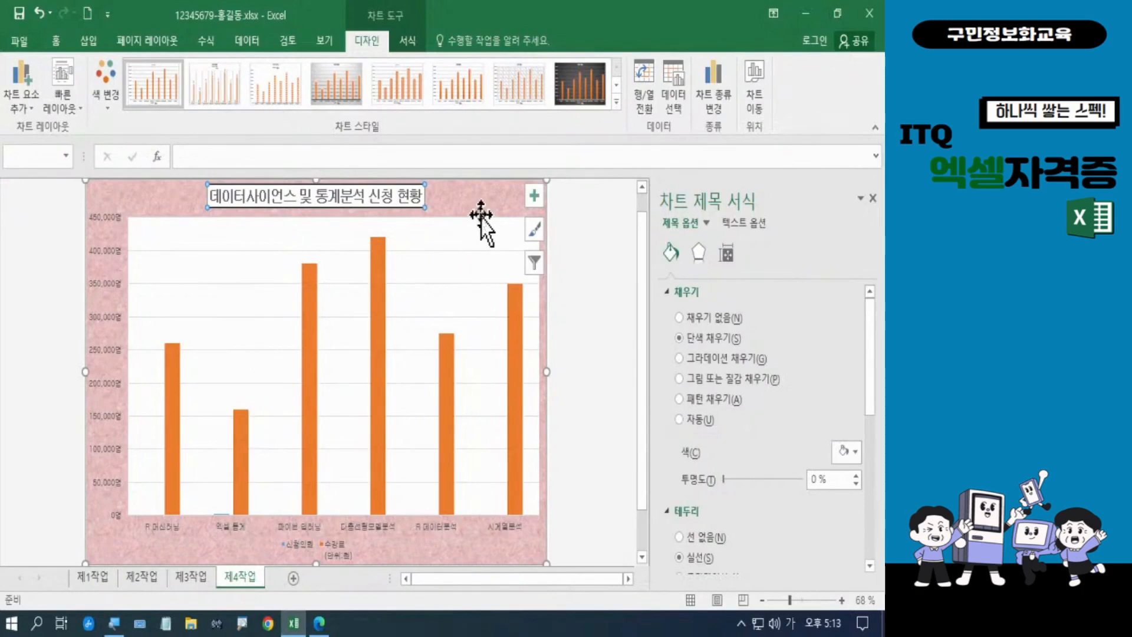
Change the chart to a combo with 신청인원 as 표식이 있는 꺾은선형 on the secondary axis and 수강료(단위:원) as 묶은 세로 막대형
click(500, 196)
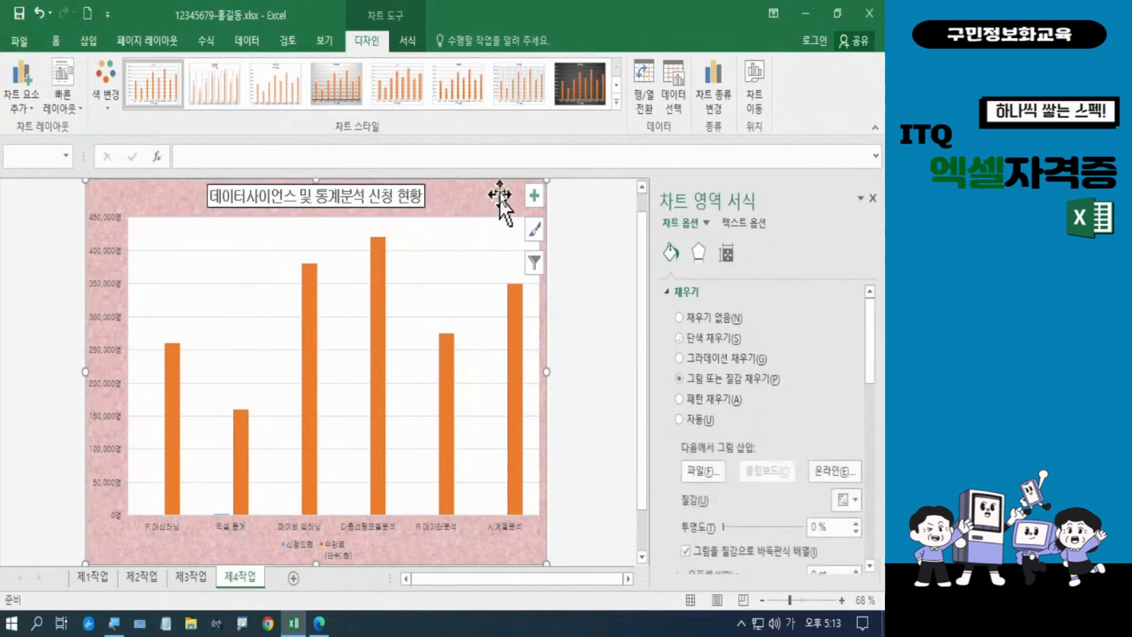
click(699, 104)
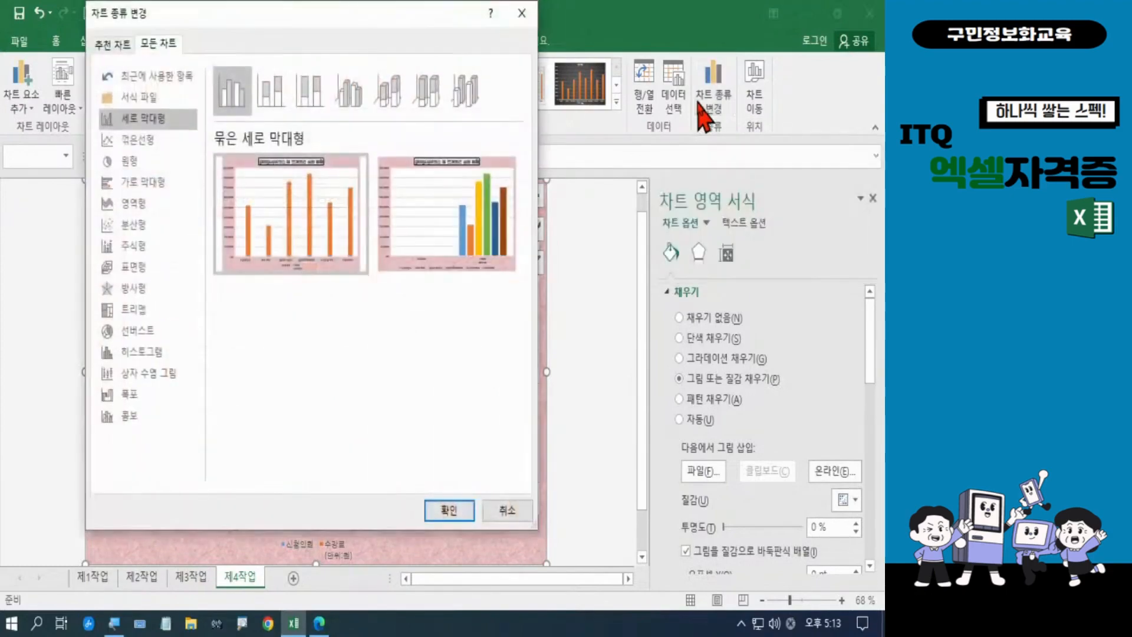
click(130, 418)
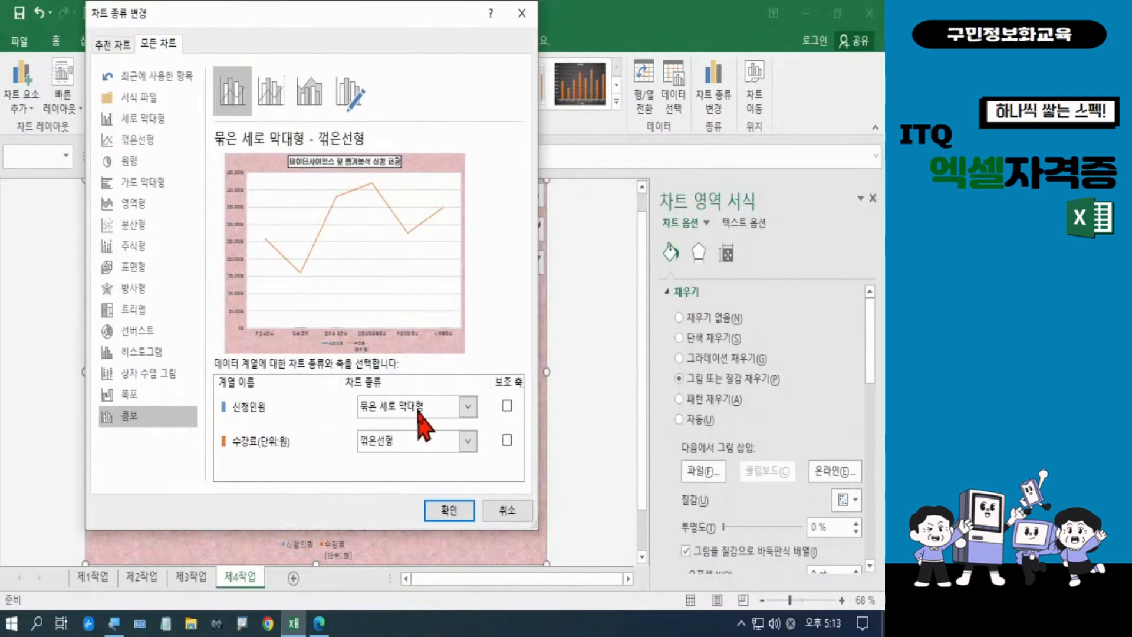
click(468, 406)
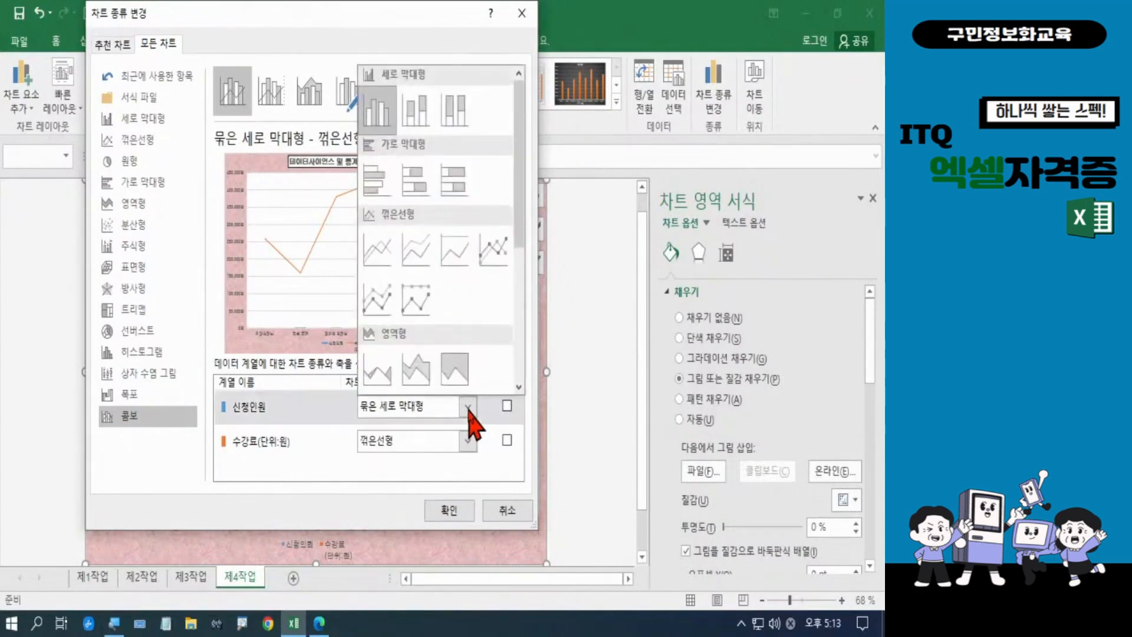
click(492, 248)
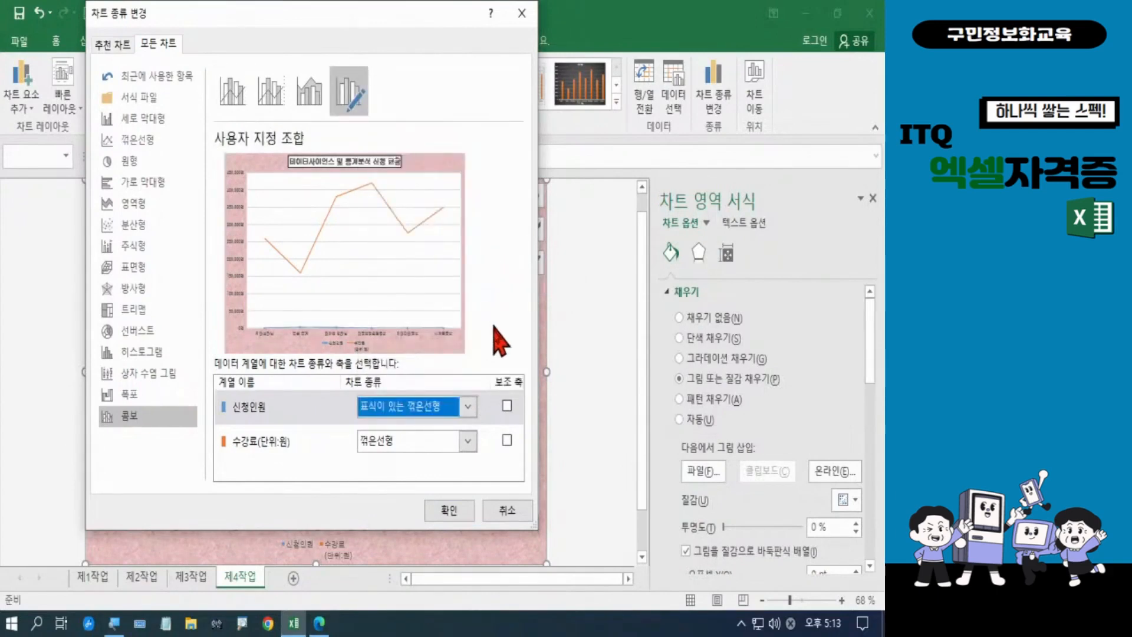
click(507, 405)
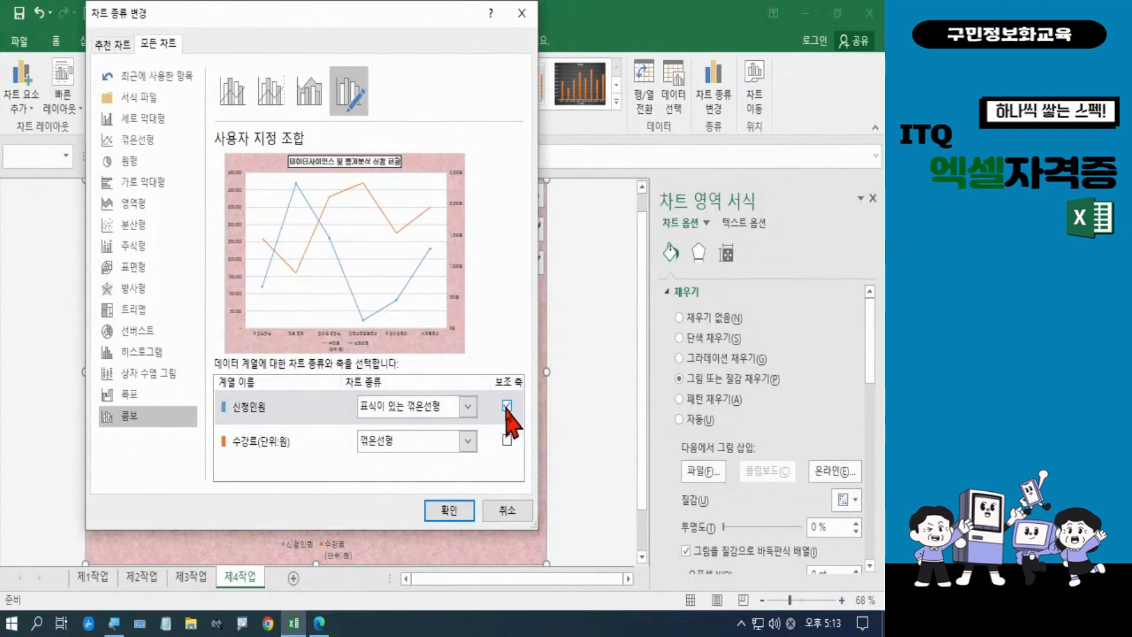
click(468, 442)
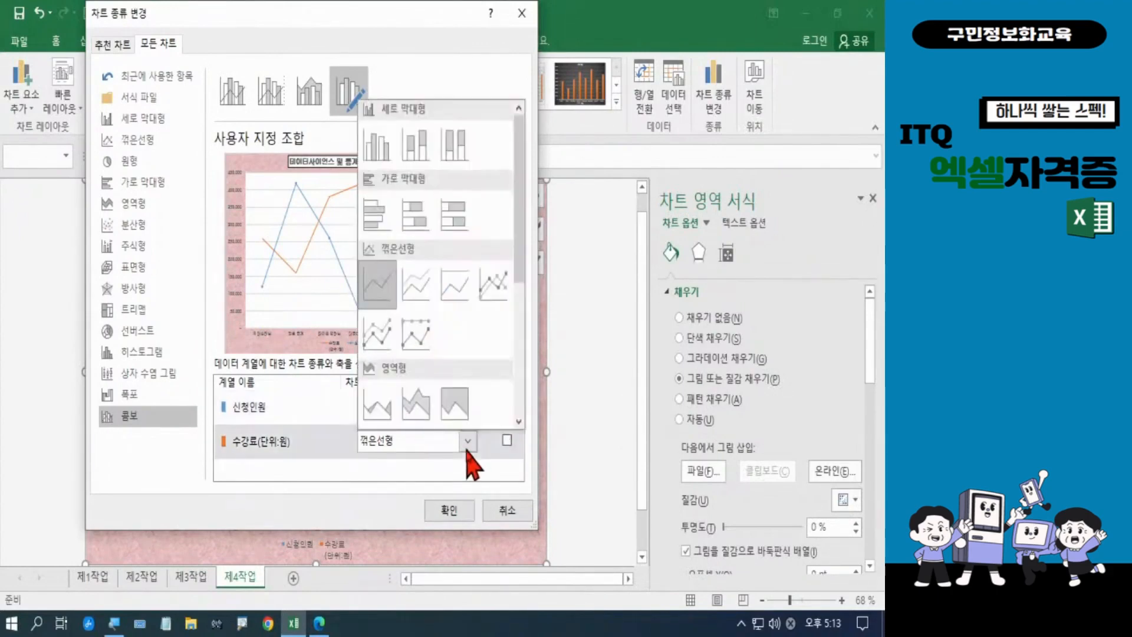
click(378, 156)
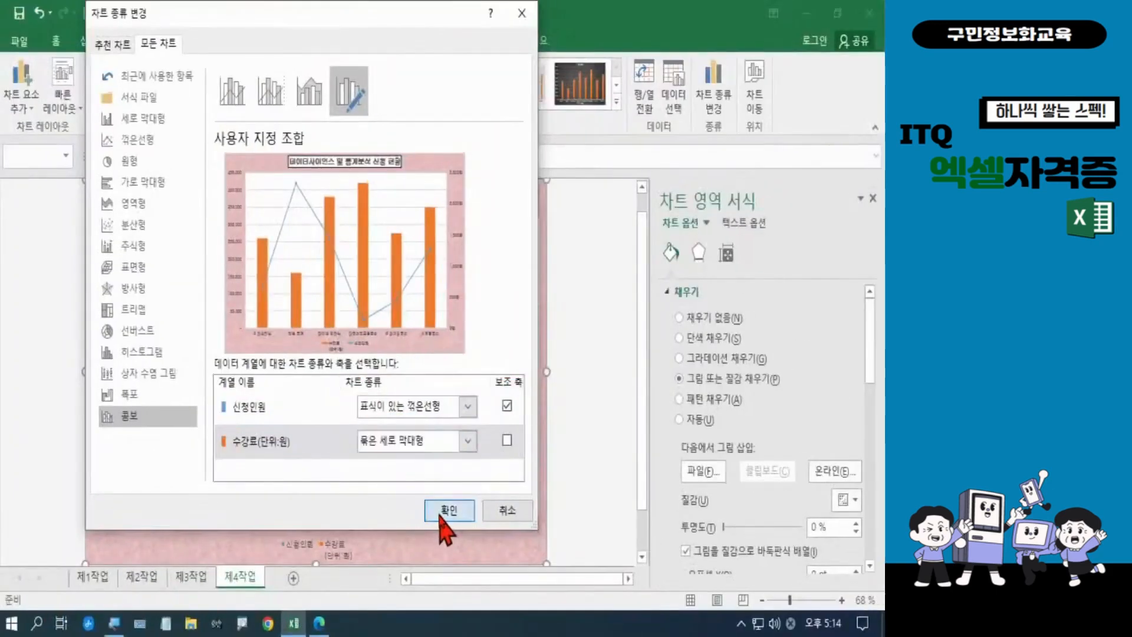
click(464, 384)
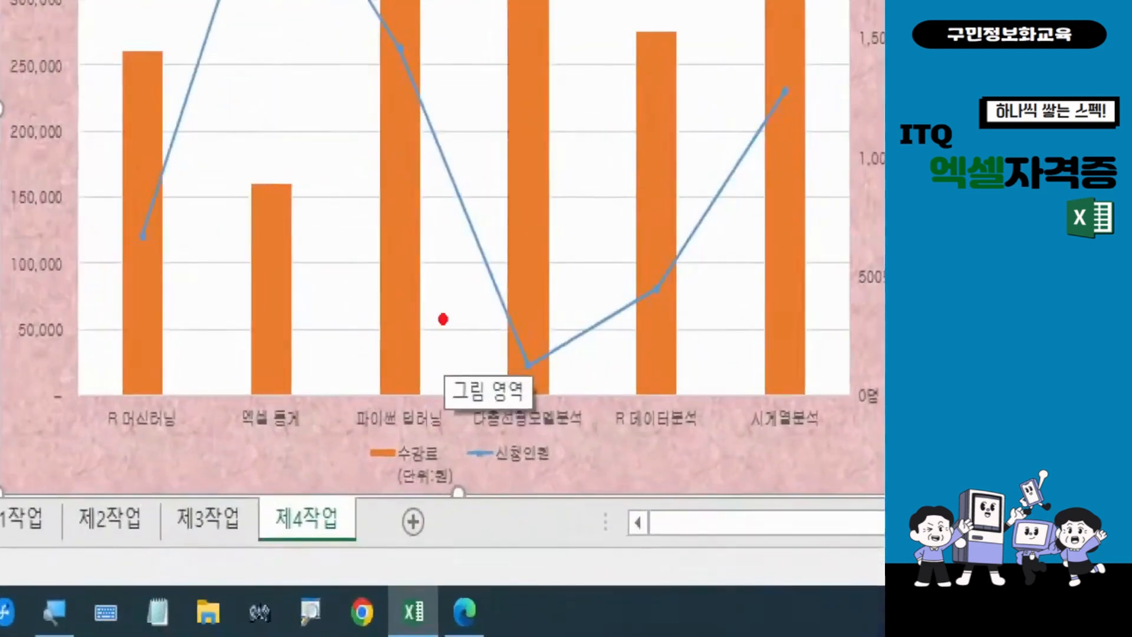
mouse_move(421, 61)
mouse_down()
mouse_move(374, 36)
mouse_move(425, 42)
mouse_move(422, 66)
mouse_up()
mouse_move(535, 382)
mouse_down()
mouse_move(524, 380)
mouse_move(517, 333)
mouse_move(537, 373)
mouse_up()
mouse_move(679, 293)
mouse_down()
mouse_move(635, 272)
mouse_move(678, 301)
mouse_up()
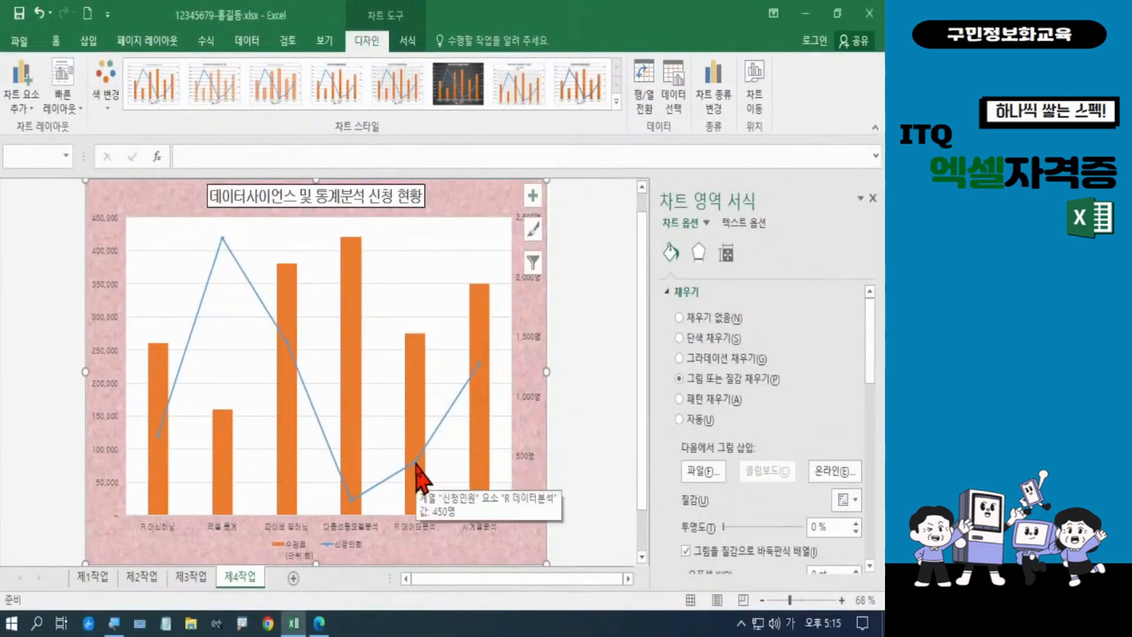
Set the 신청인원 line series' markers to the built-in (기본 제공) triangle shape at size 10
click(416, 463)
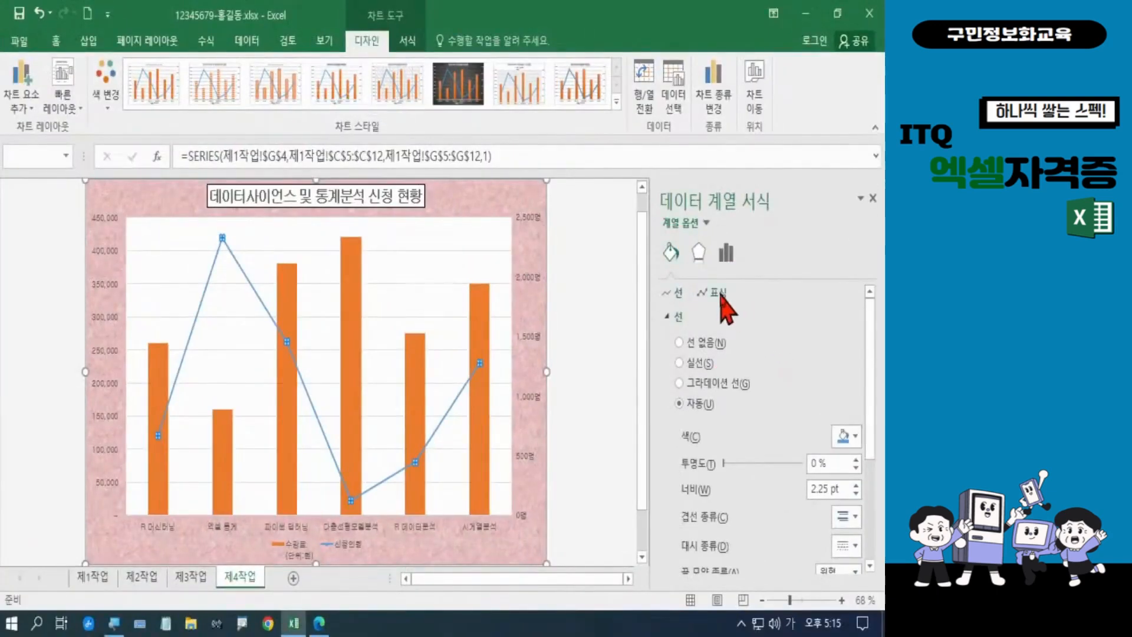
click(554, 199)
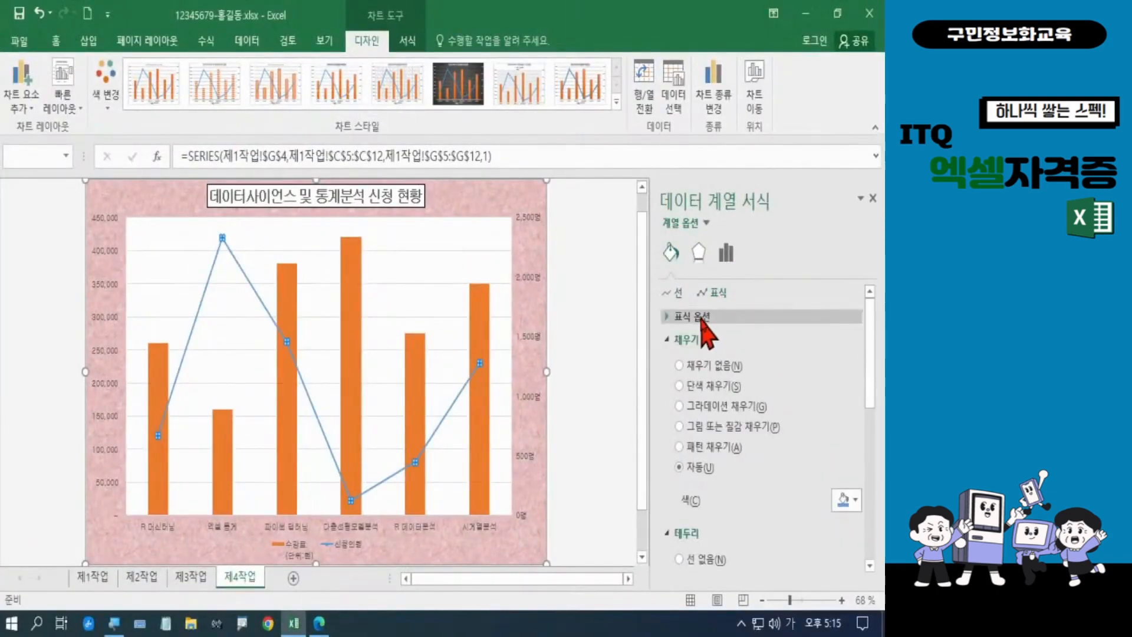
click(702, 318)
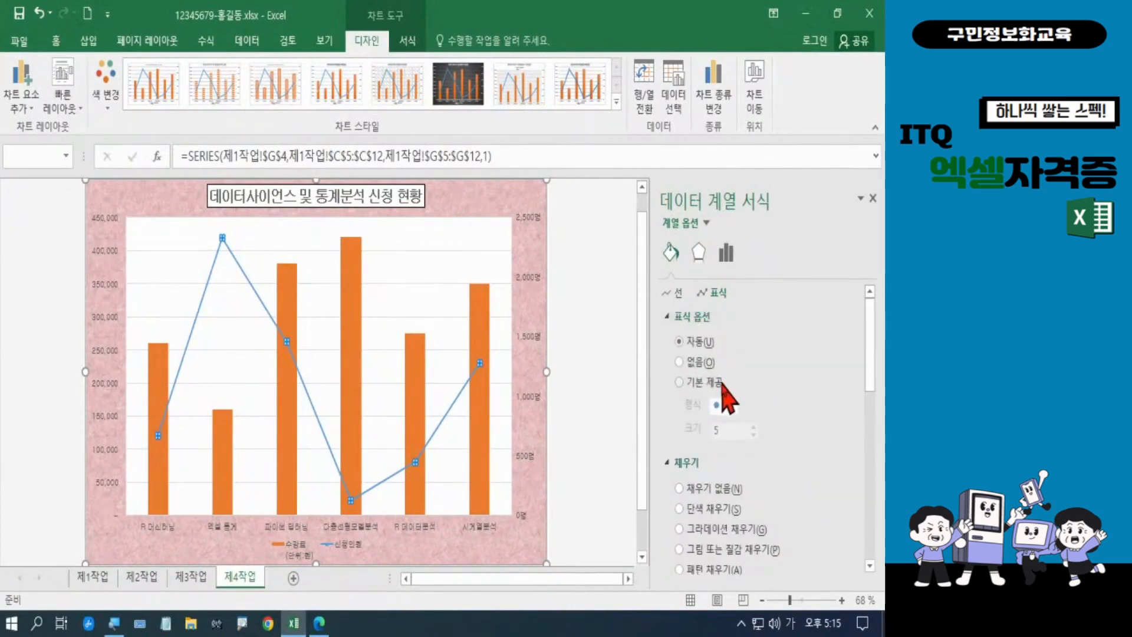
click(718, 384)
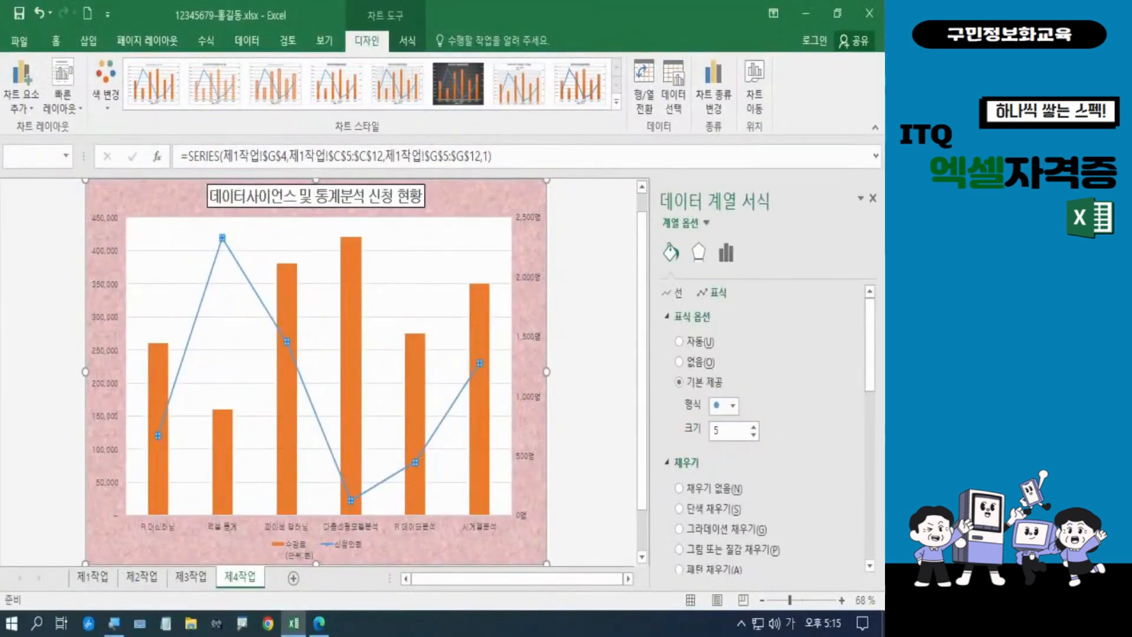
key(ctrl+1)
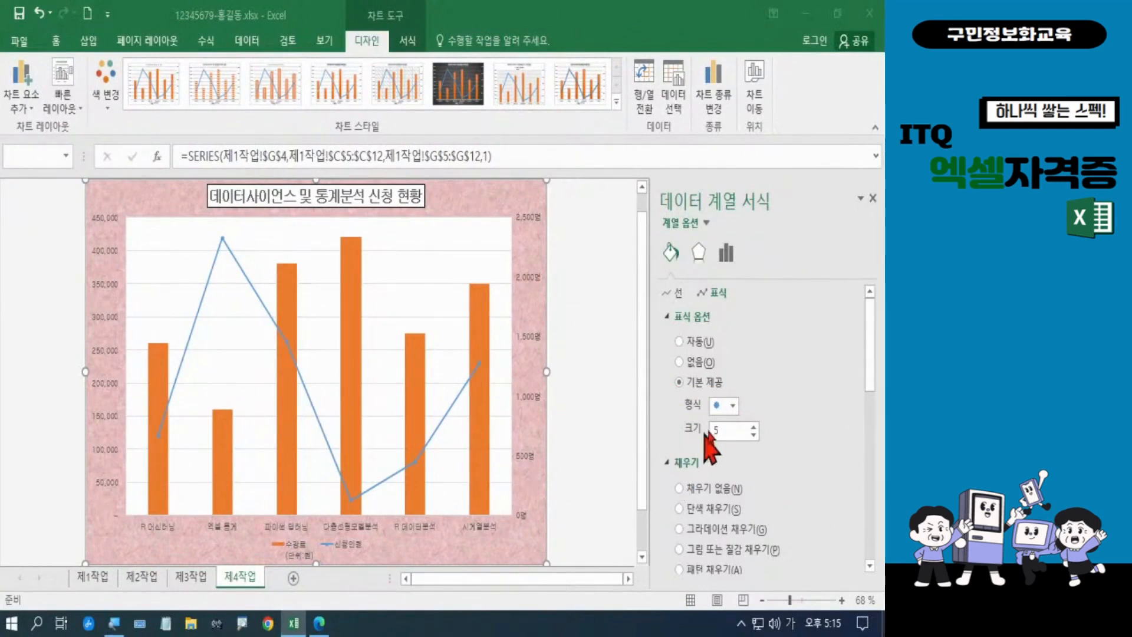
click(734, 411)
click(735, 412)
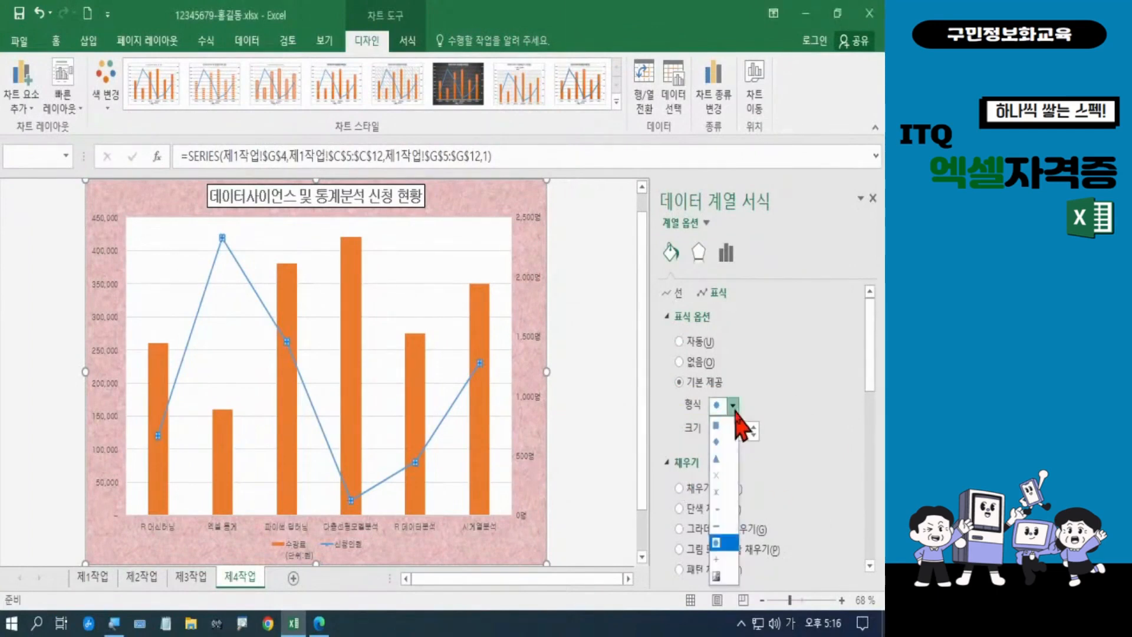
click(727, 459)
double_click(732, 431)
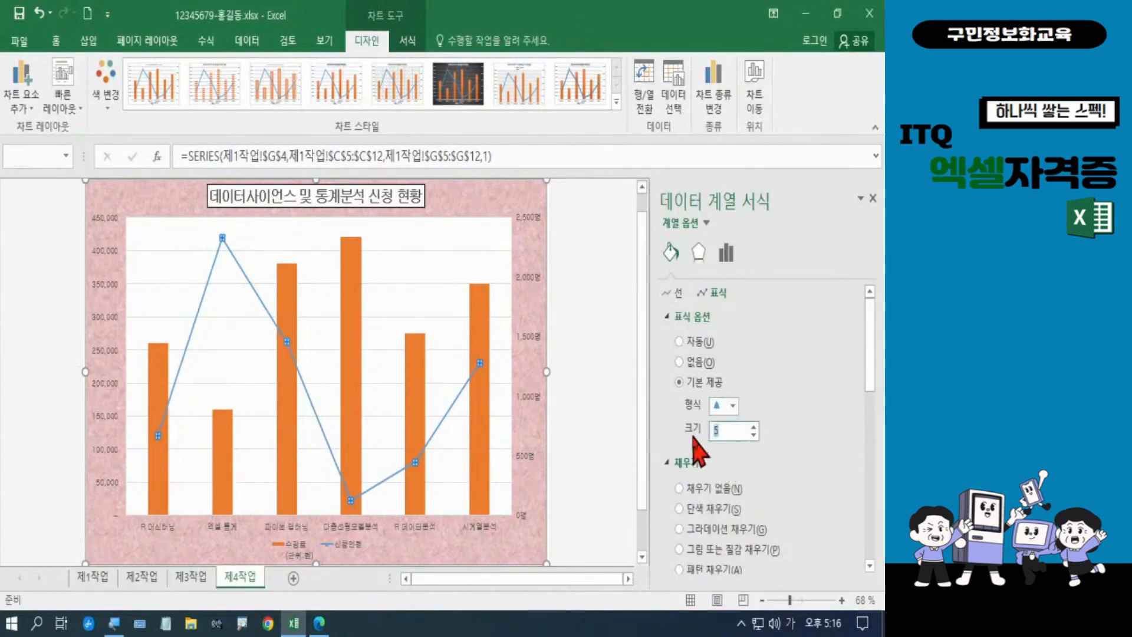
text(10)
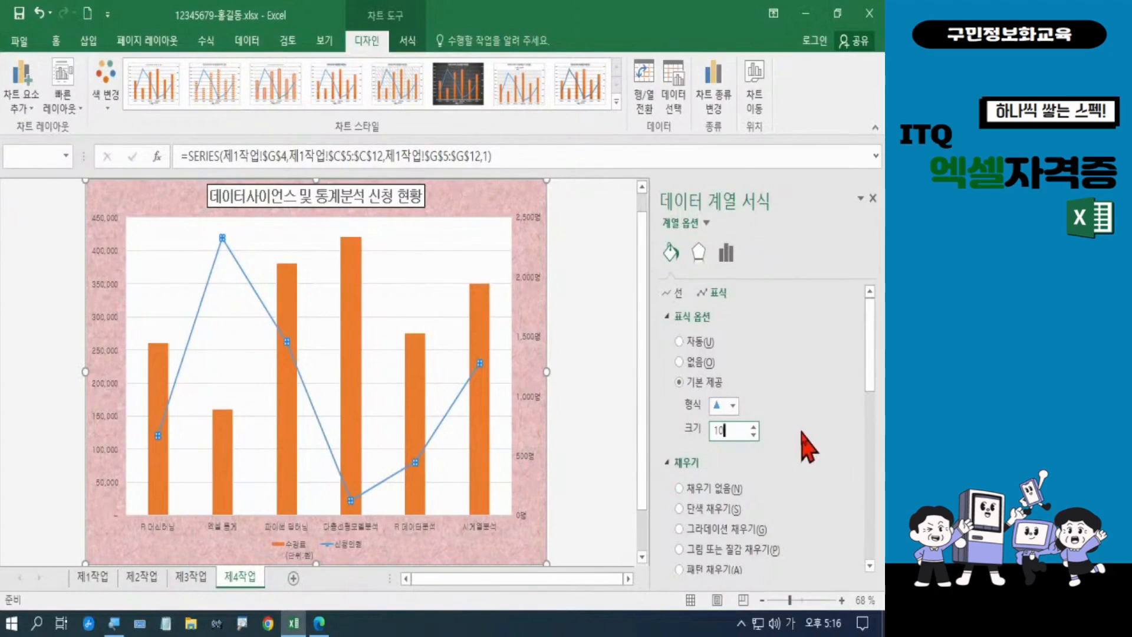
key(Return)
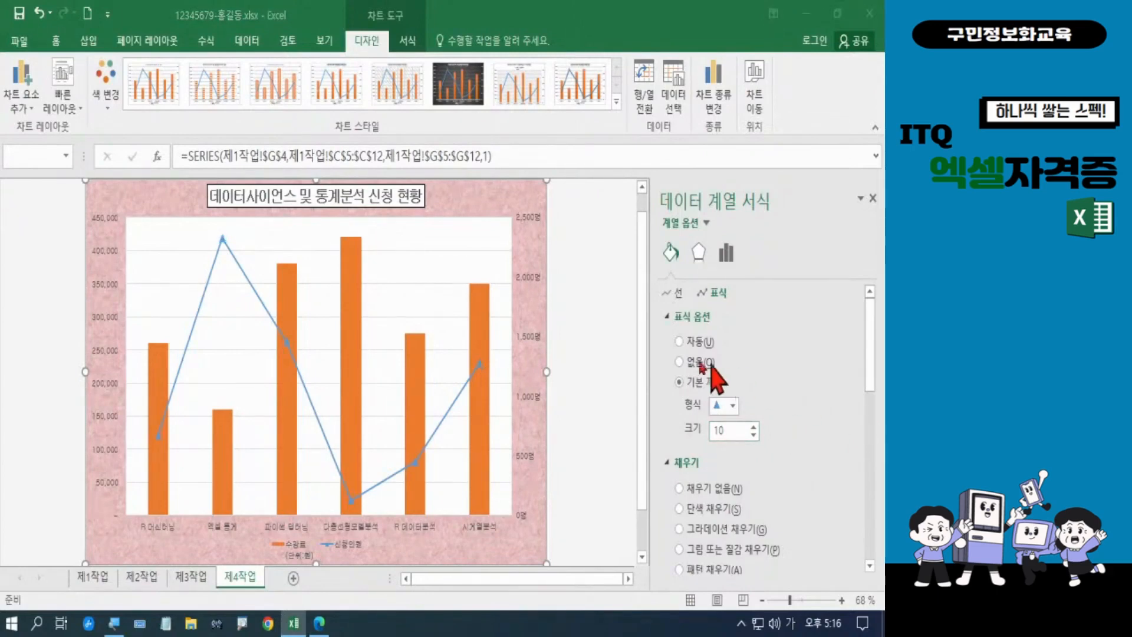
Check the 출력형태 figure in the exam PDF, then in Excel add a data label above (위쪽) only the 엑셀 통계 point of 신청인원
click(319, 624)
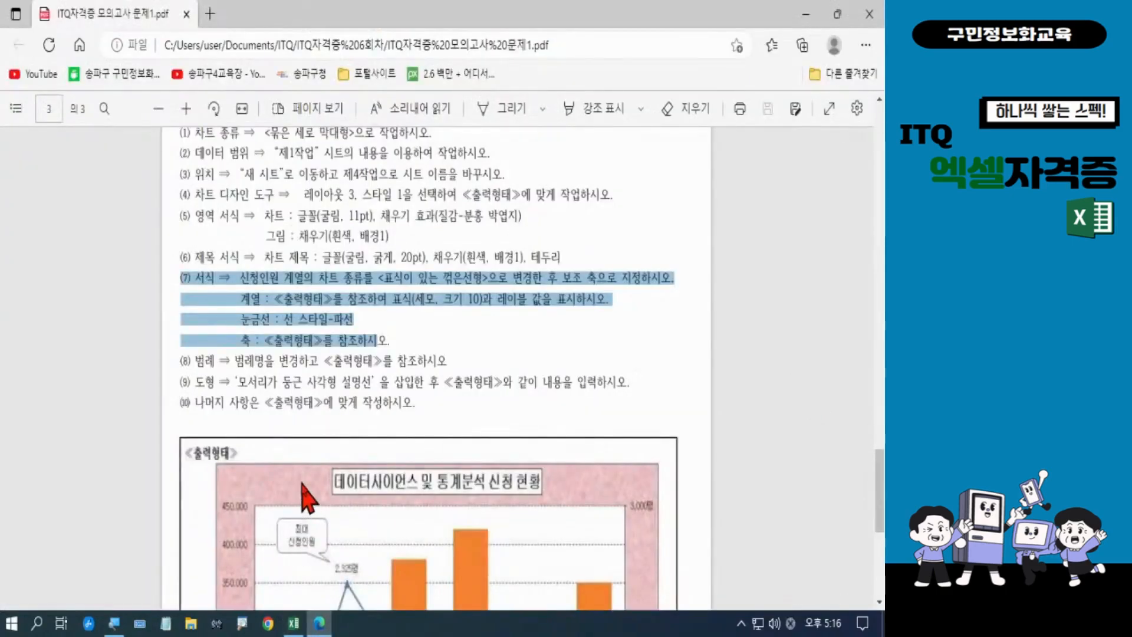
scroll(303, 493, down, 5)
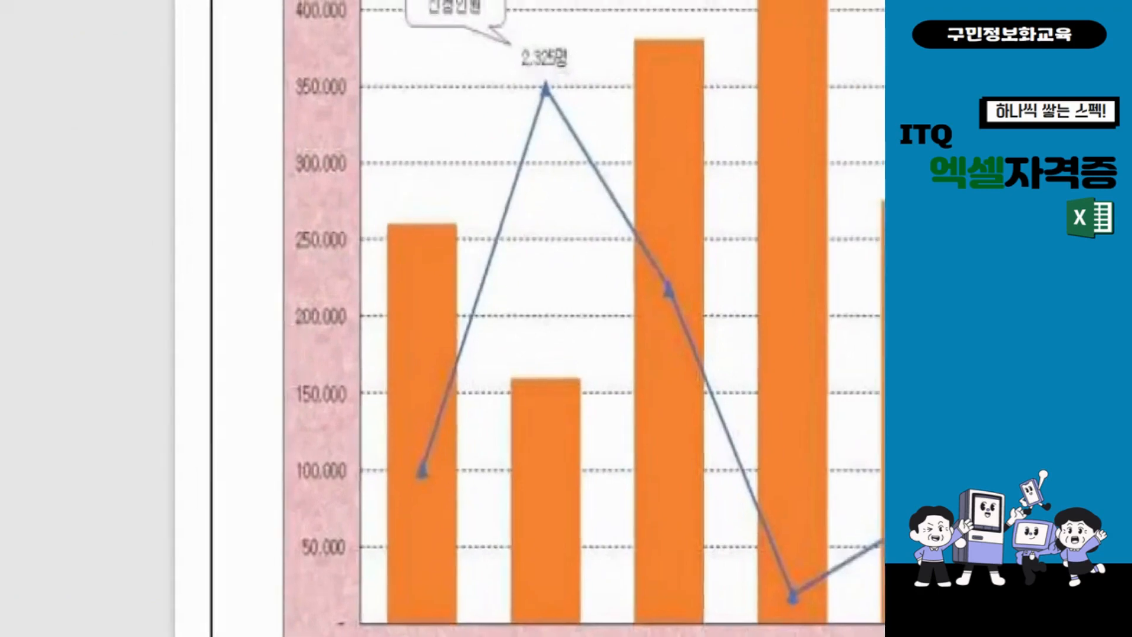
mouse_move(506, 31)
mouse_down()
mouse_move(519, 58)
mouse_move(590, 92)
mouse_up()
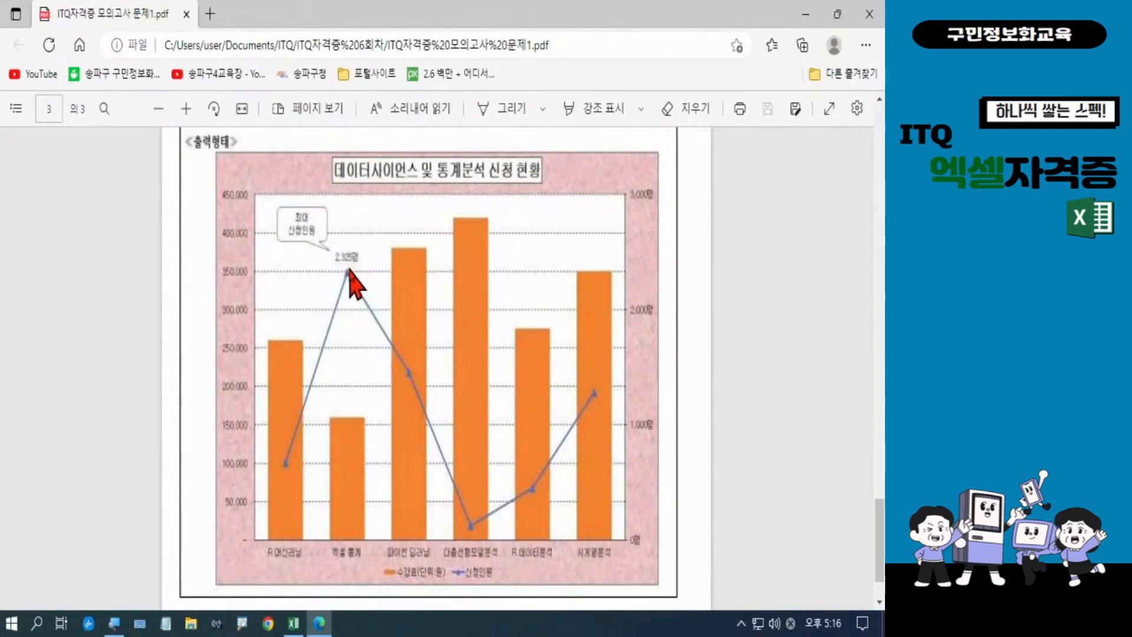
click(294, 626)
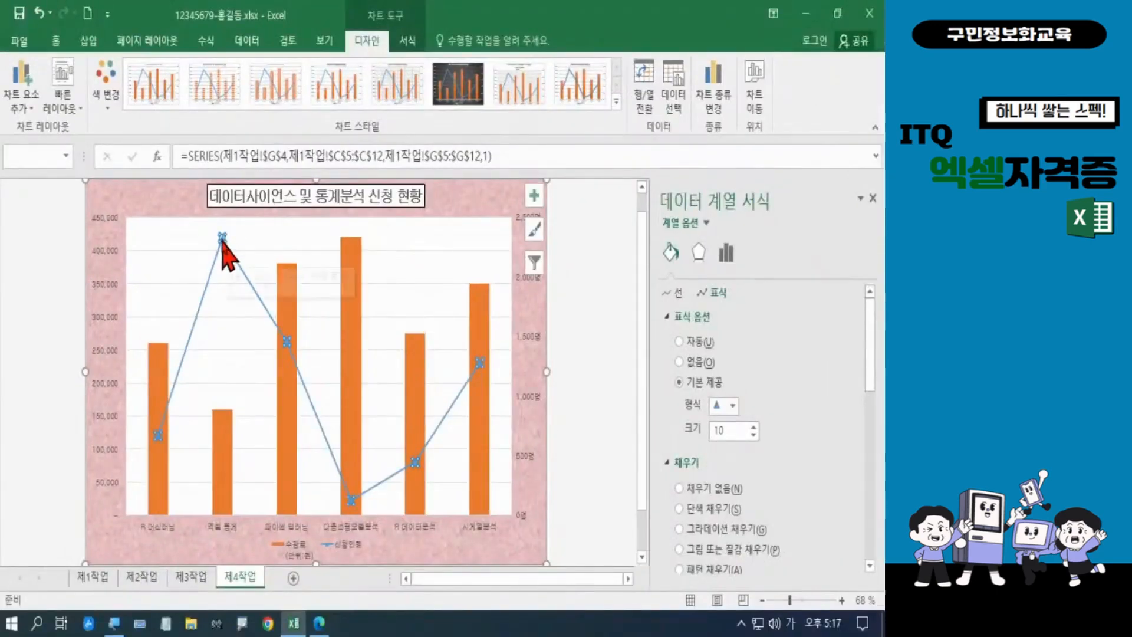
click(415, 223)
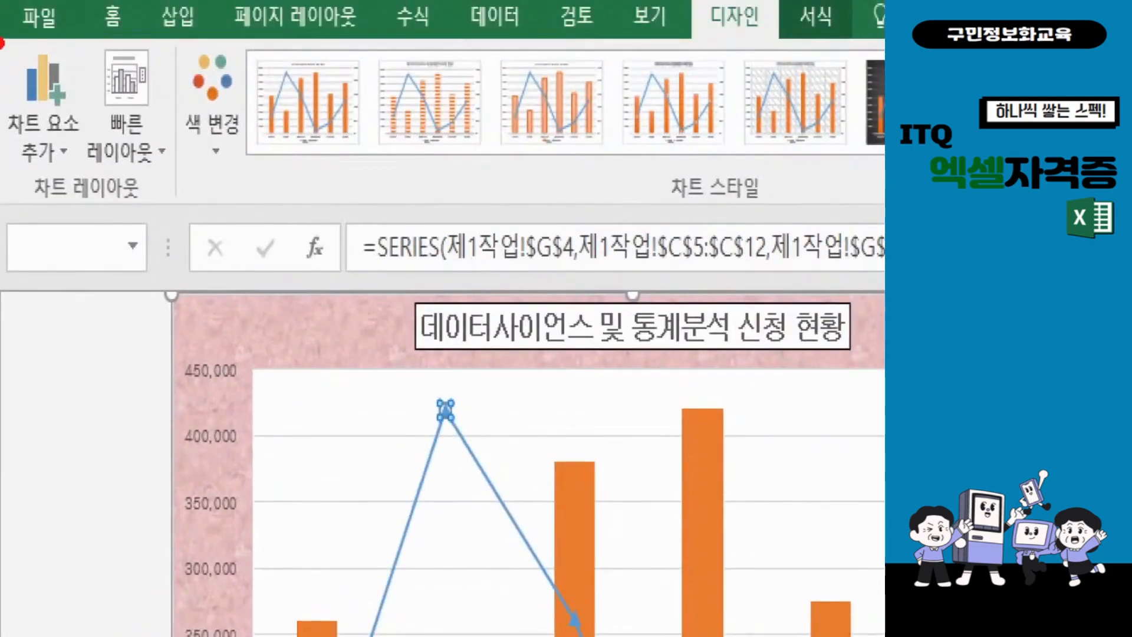
mouse_move(1, 42)
mouse_down()
mouse_move(57, 142)
mouse_move(100, 187)
mouse_up()
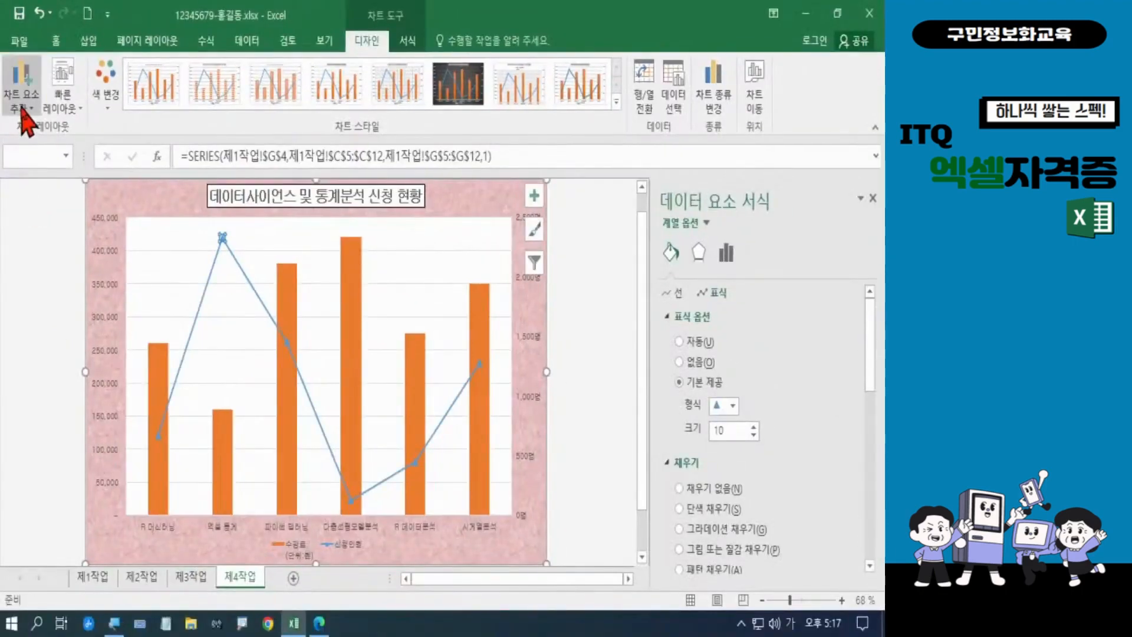
click(44, 156)
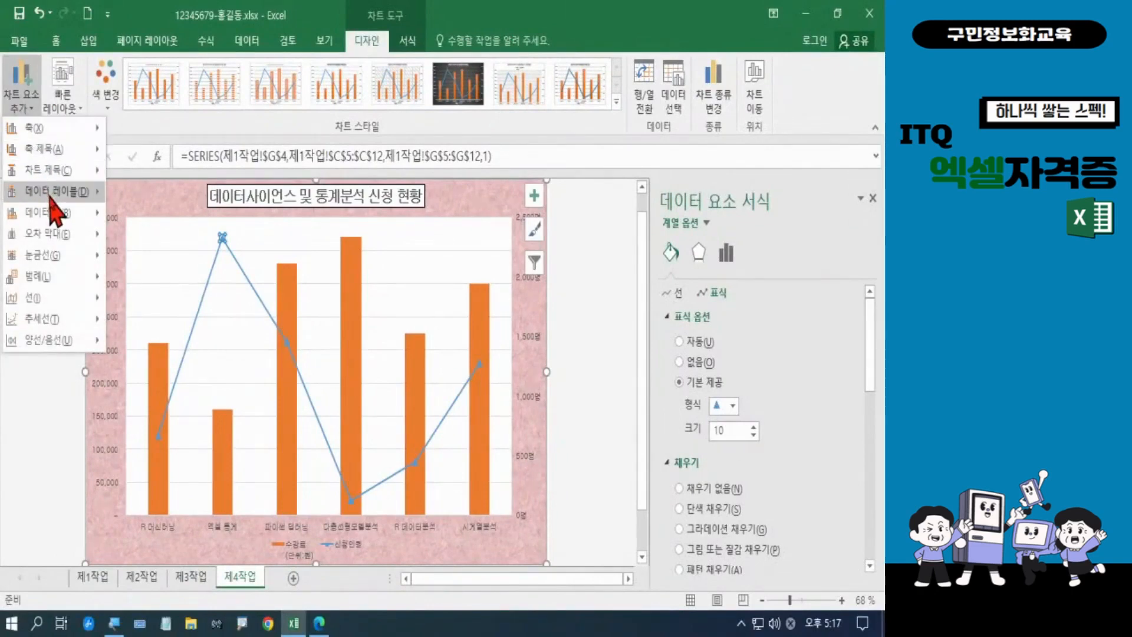
mouse_move(50, 194)
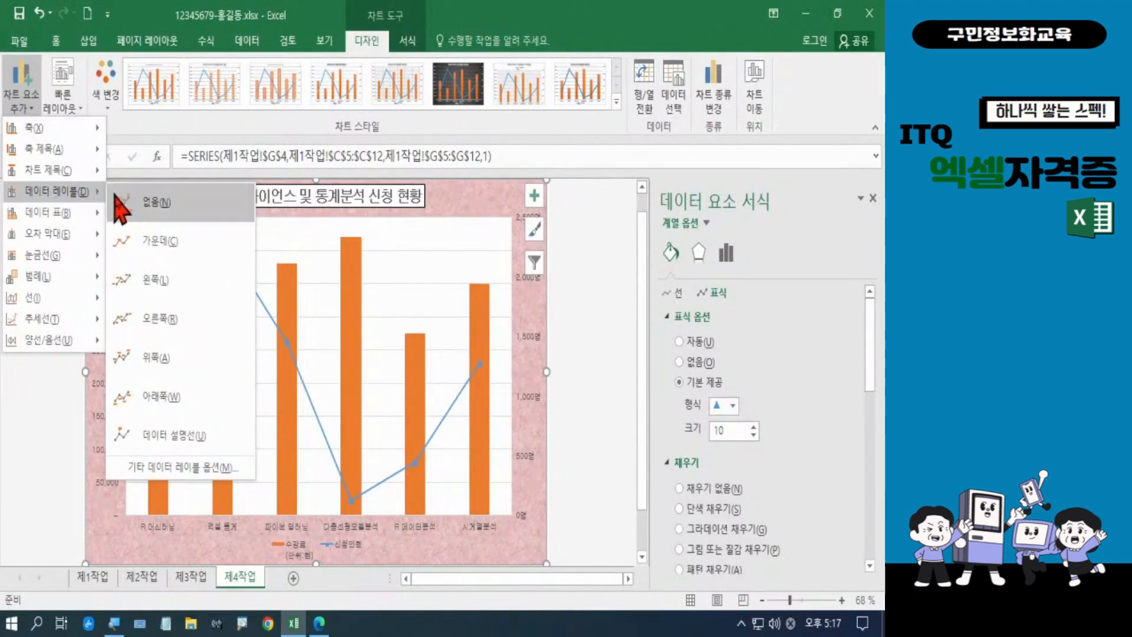
click(158, 358)
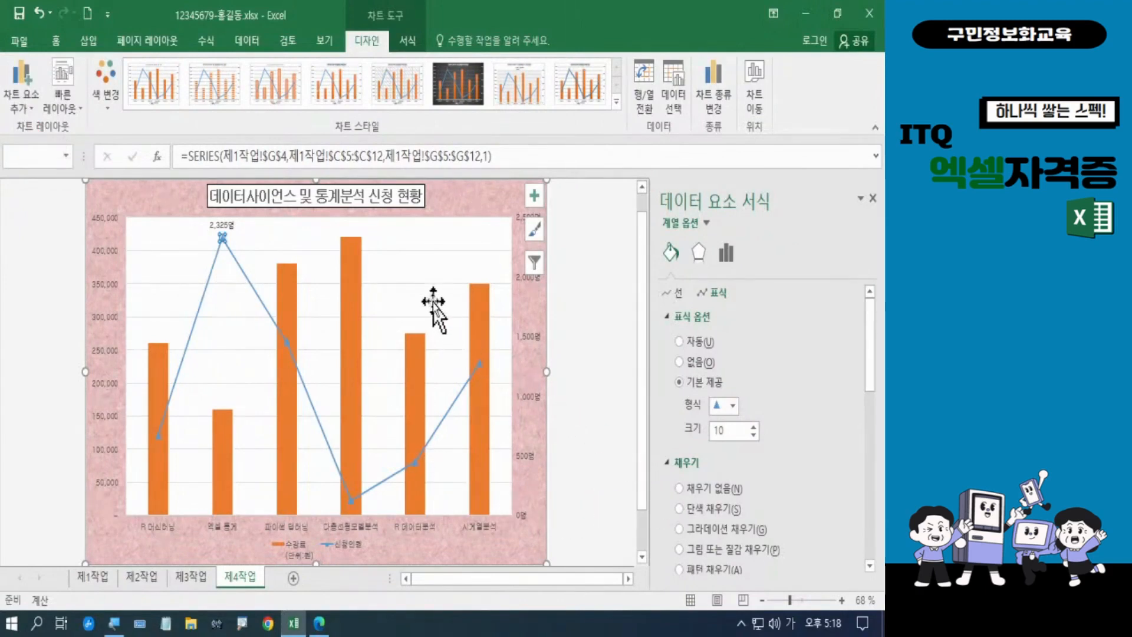
Set the dash type of the chart's major gridlines to dashed (파선)
click(433, 284)
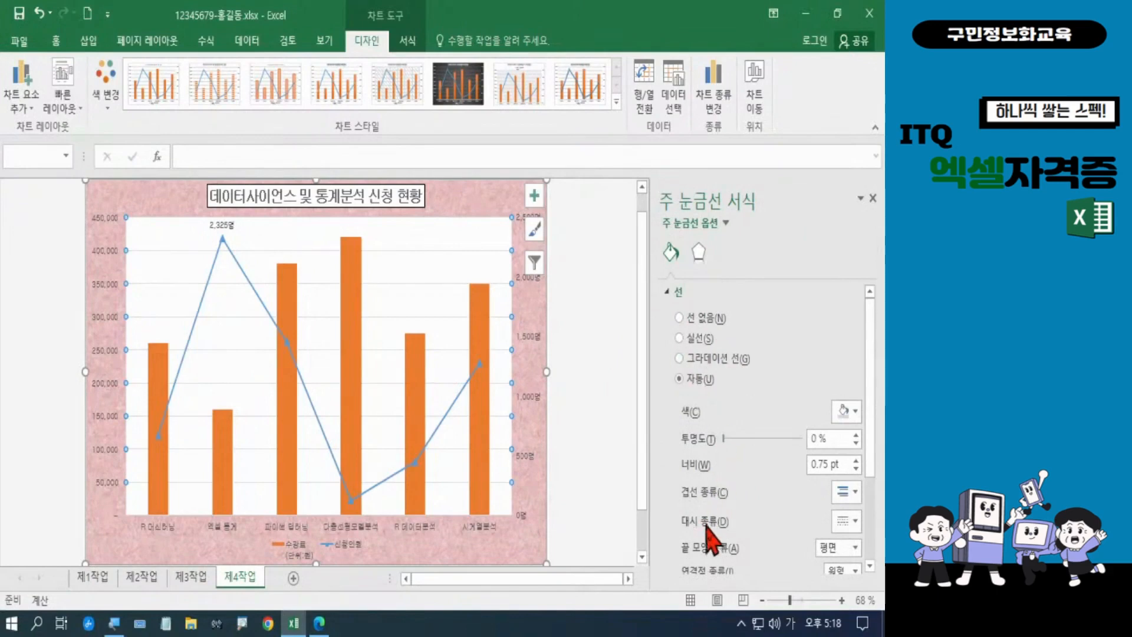
click(854, 521)
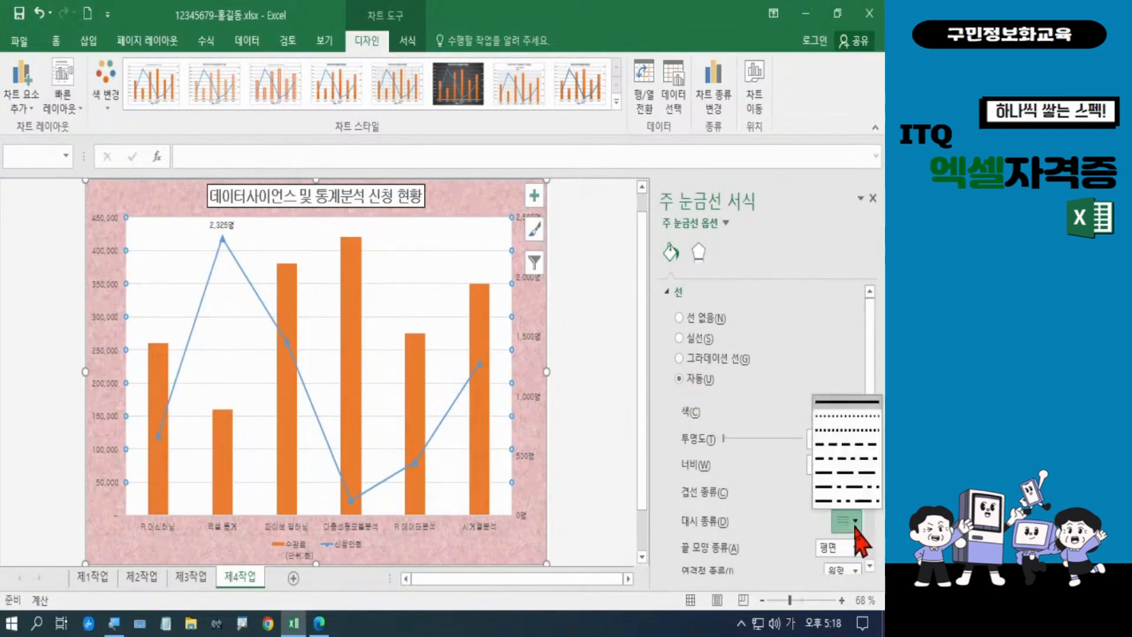
click(847, 445)
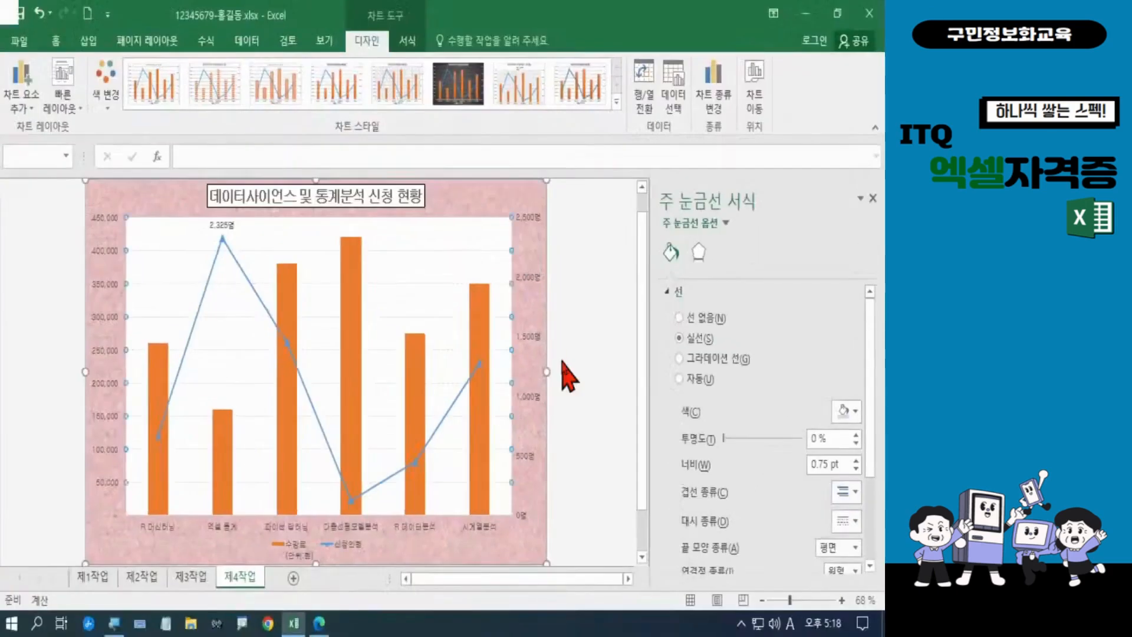
Check the secondary axis scale in the exam PDF, then in Excel set that axis's maximum to 3000 and its major unit to 1000
click(319, 623)
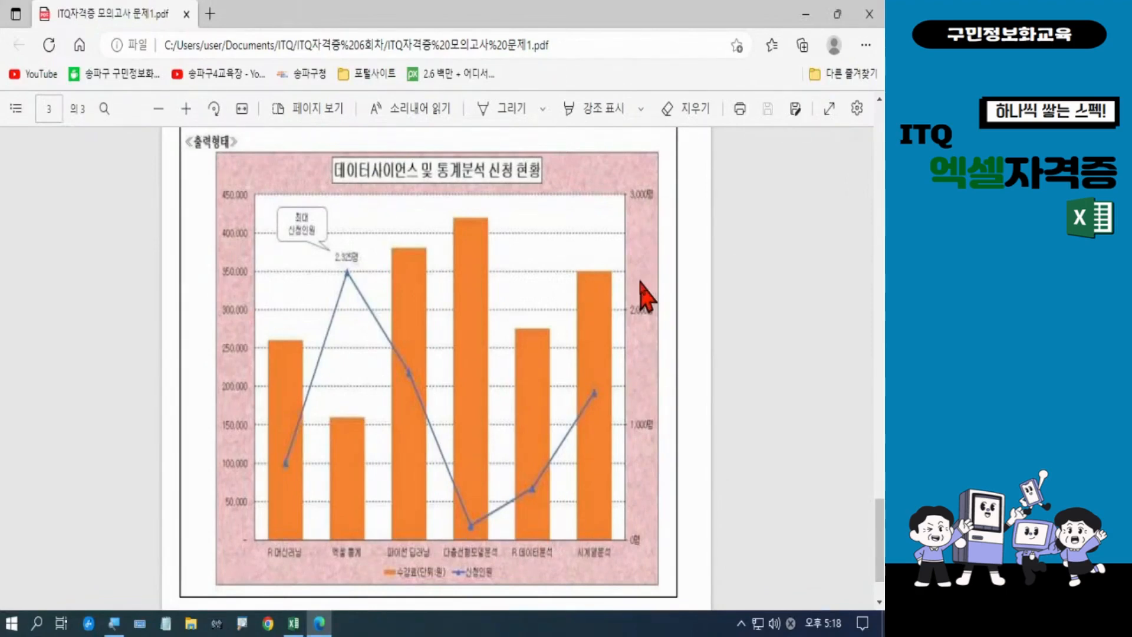
click(294, 623)
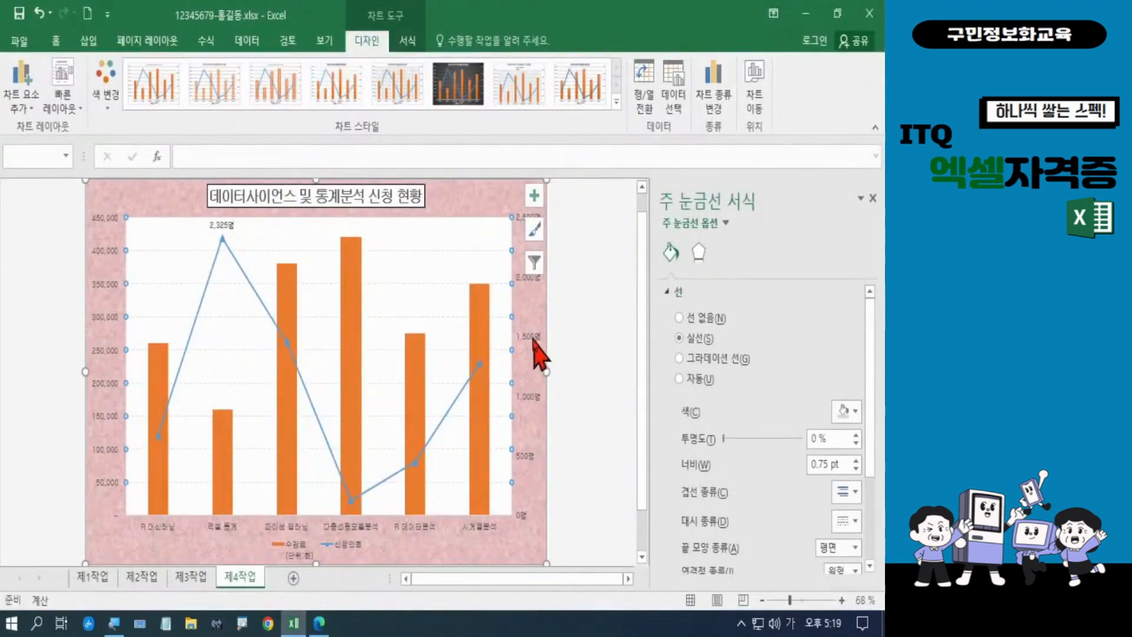
click(532, 338)
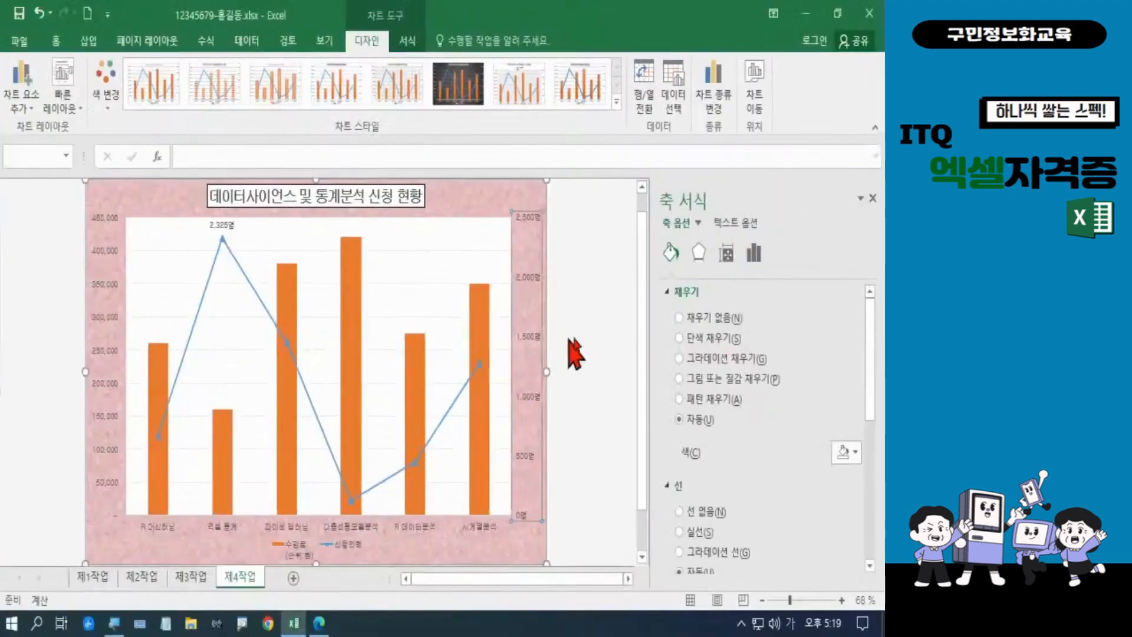
click(831, 157)
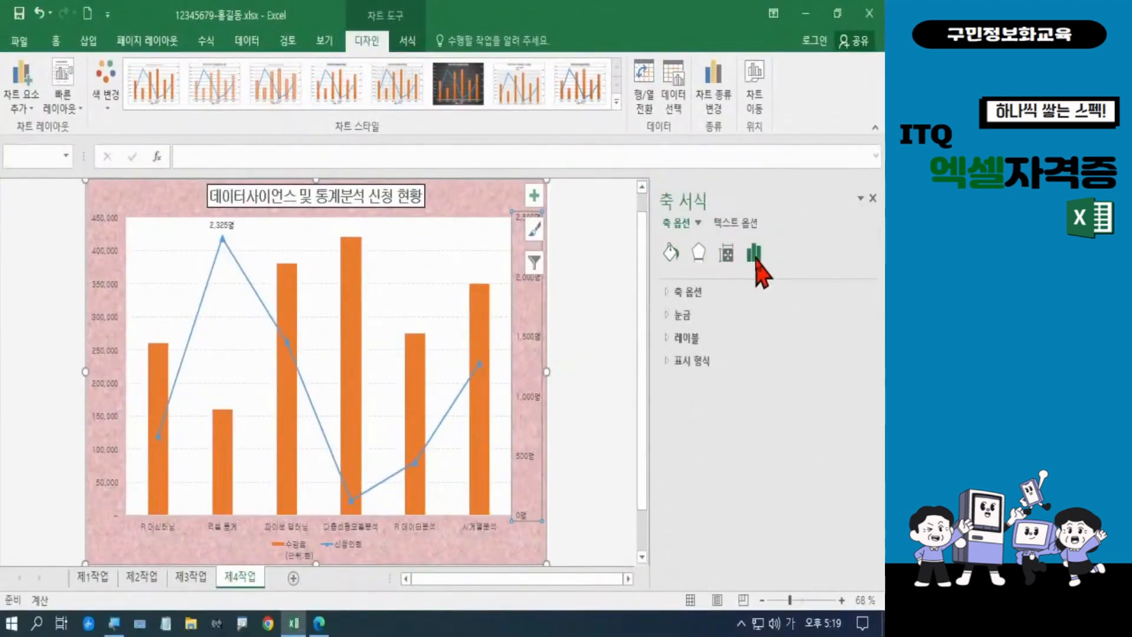
click(694, 292)
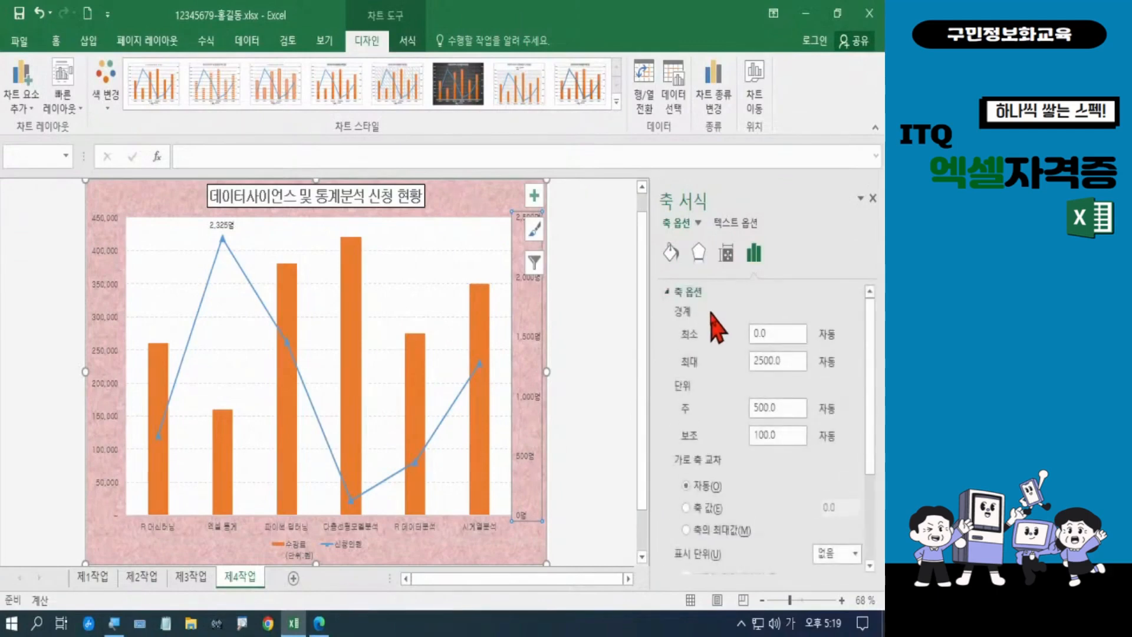
double_click(789, 361)
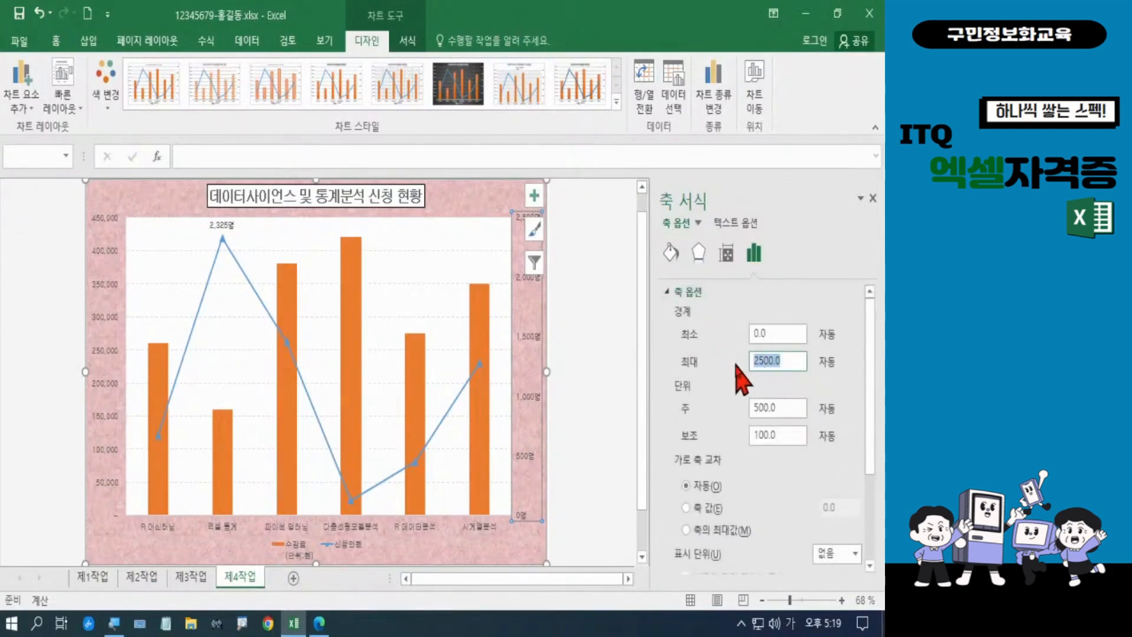
text(3)
click(779, 407)
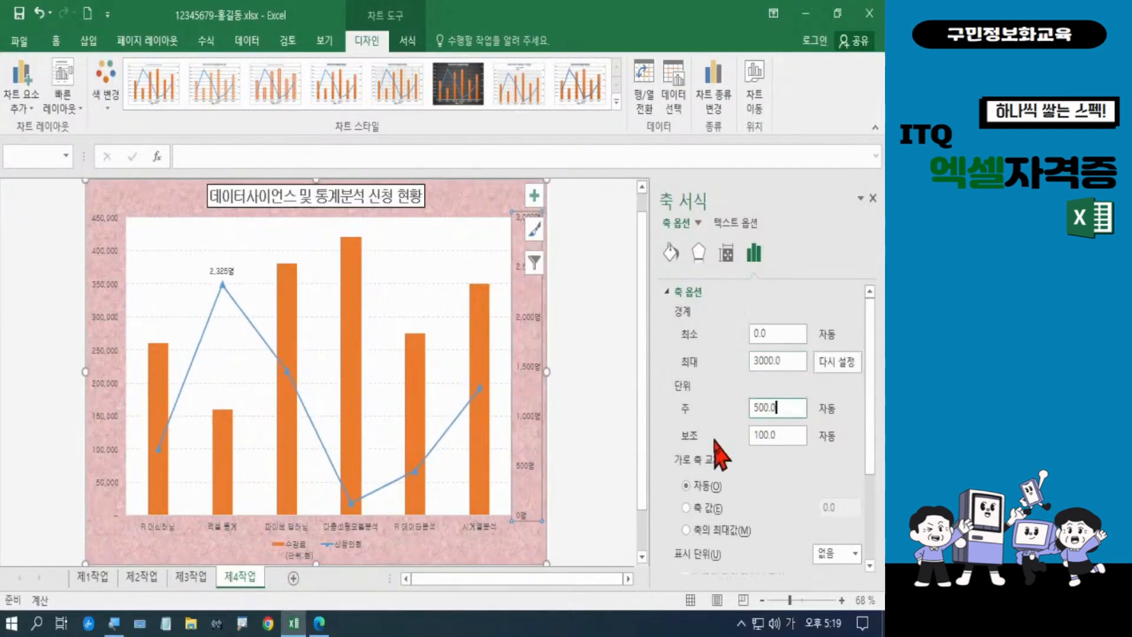
key(BackSpace)
key(BackSpace)
key(Return)
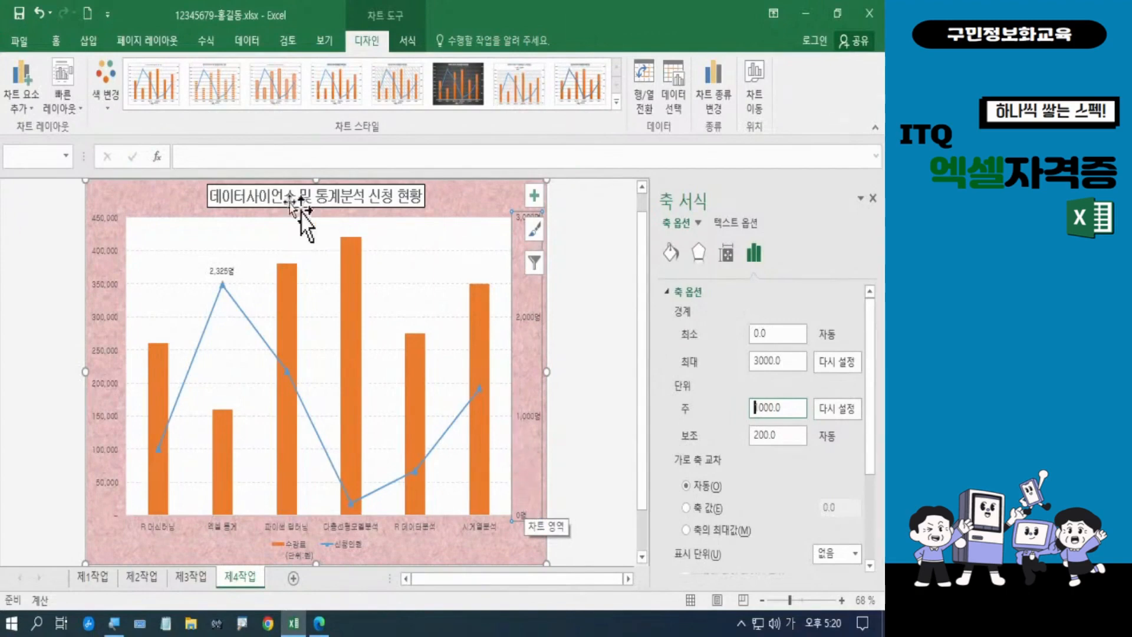
Save the workbook and close Excel
click(19, 13)
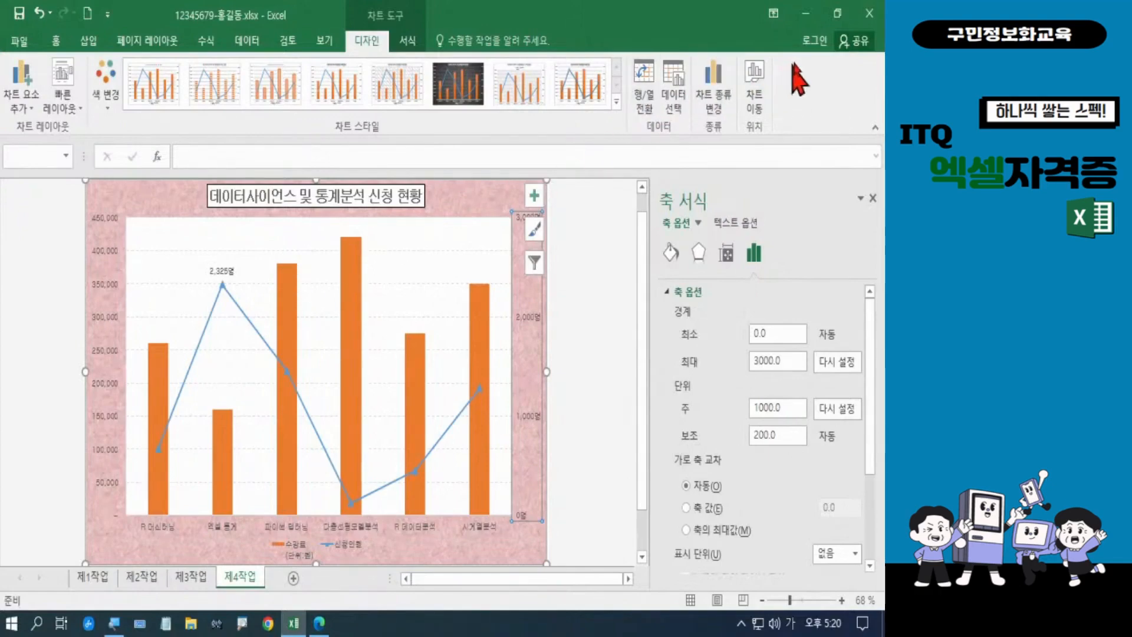
click(868, 13)
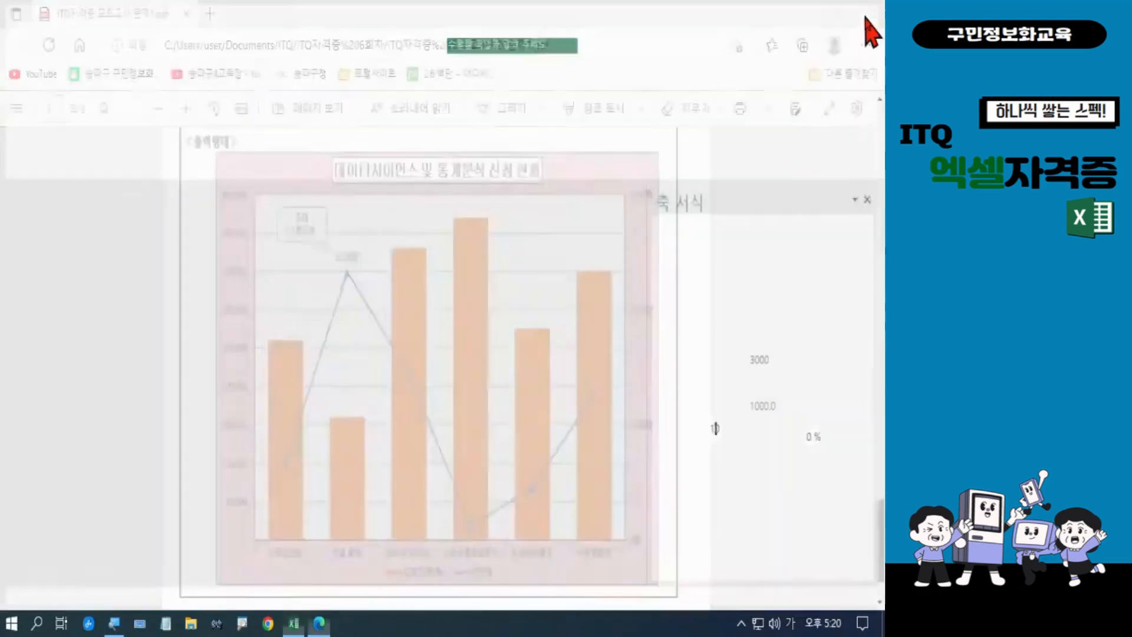